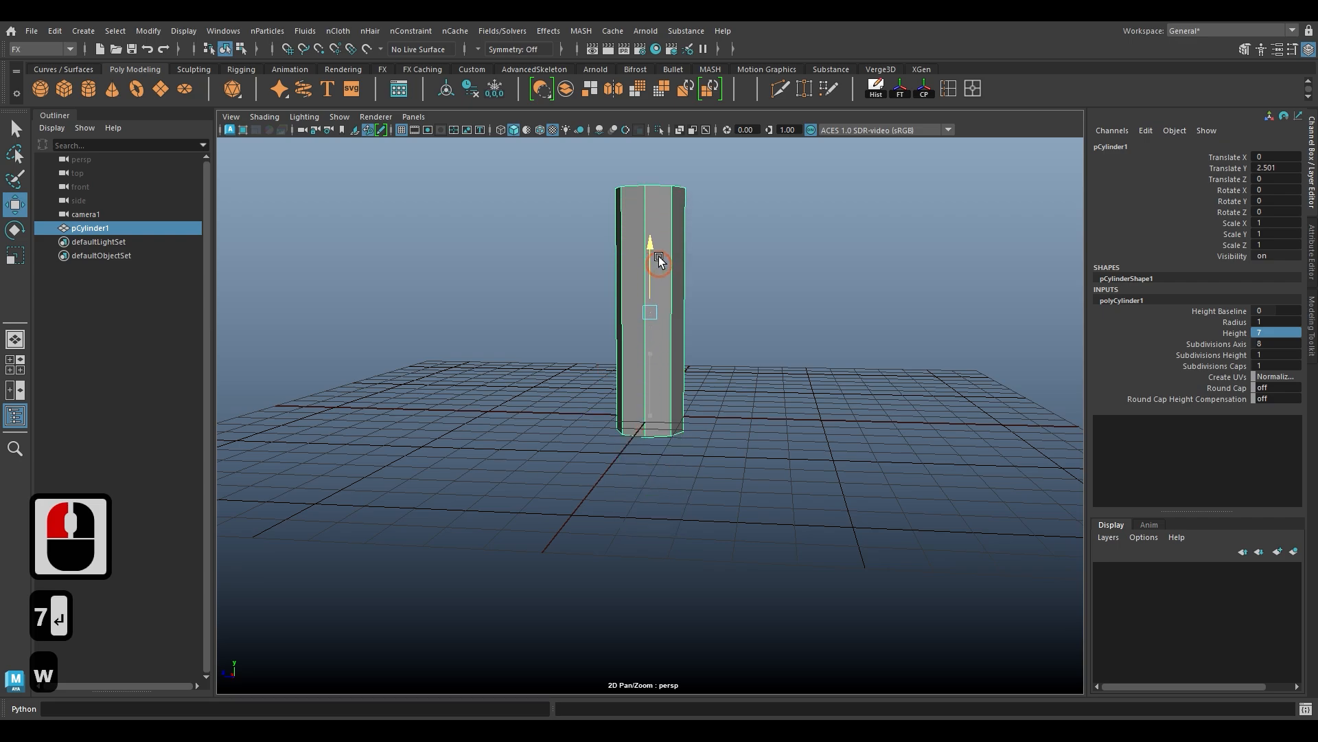
# Step: Snap the cylinder's pivot to the center of its bottom cap and undo the accidental keyframe
pyautogui.press('d')
pyautogui.press('v')
pyautogui.press('v')
pyautogui.press('v')
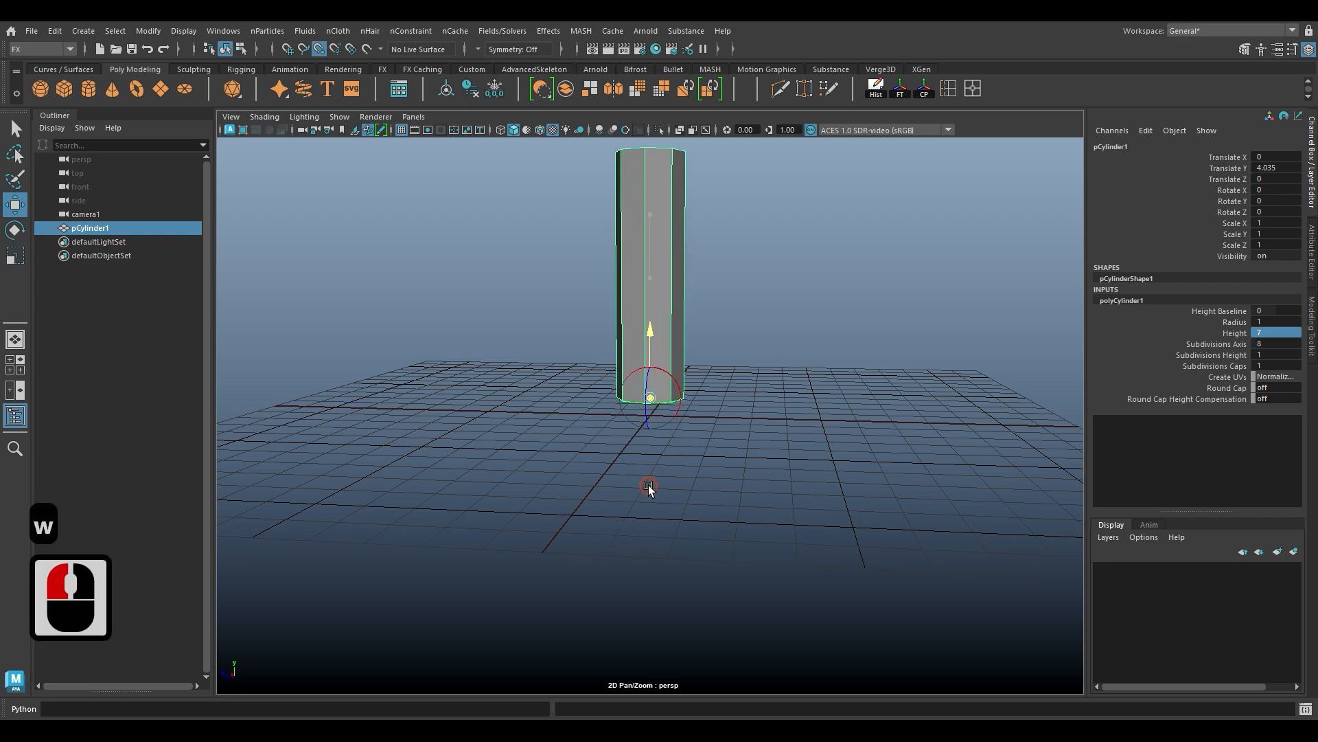
pyautogui.scroll(3, 652, 491)
pyautogui.hotkey('ctrl', 'z')
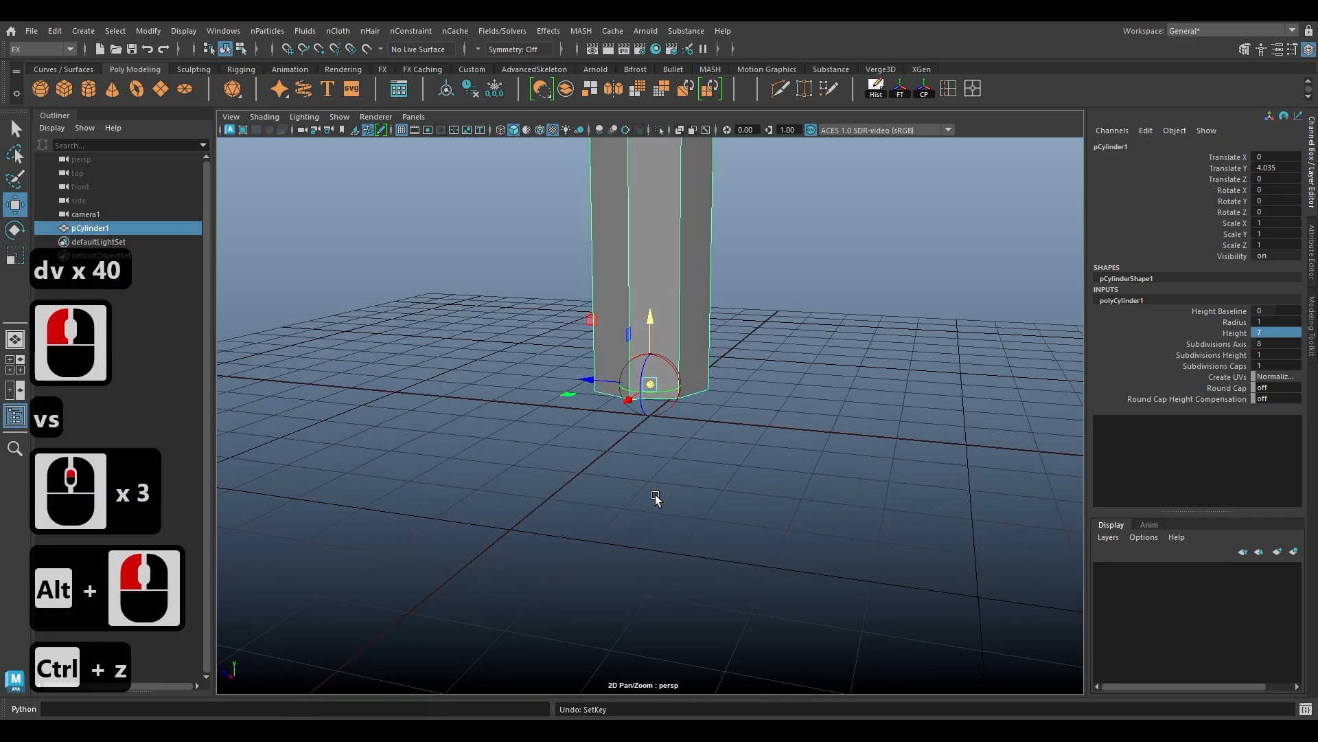
pyautogui.press('s')
pyautogui.hotkey('ctrl', 'z')
pyautogui.press('d')
# Step: Snap the cylinder's base vertically onto the ground grid, giving it a Translate Y of 3.5
pyautogui.scroll(-2, 651, 500)
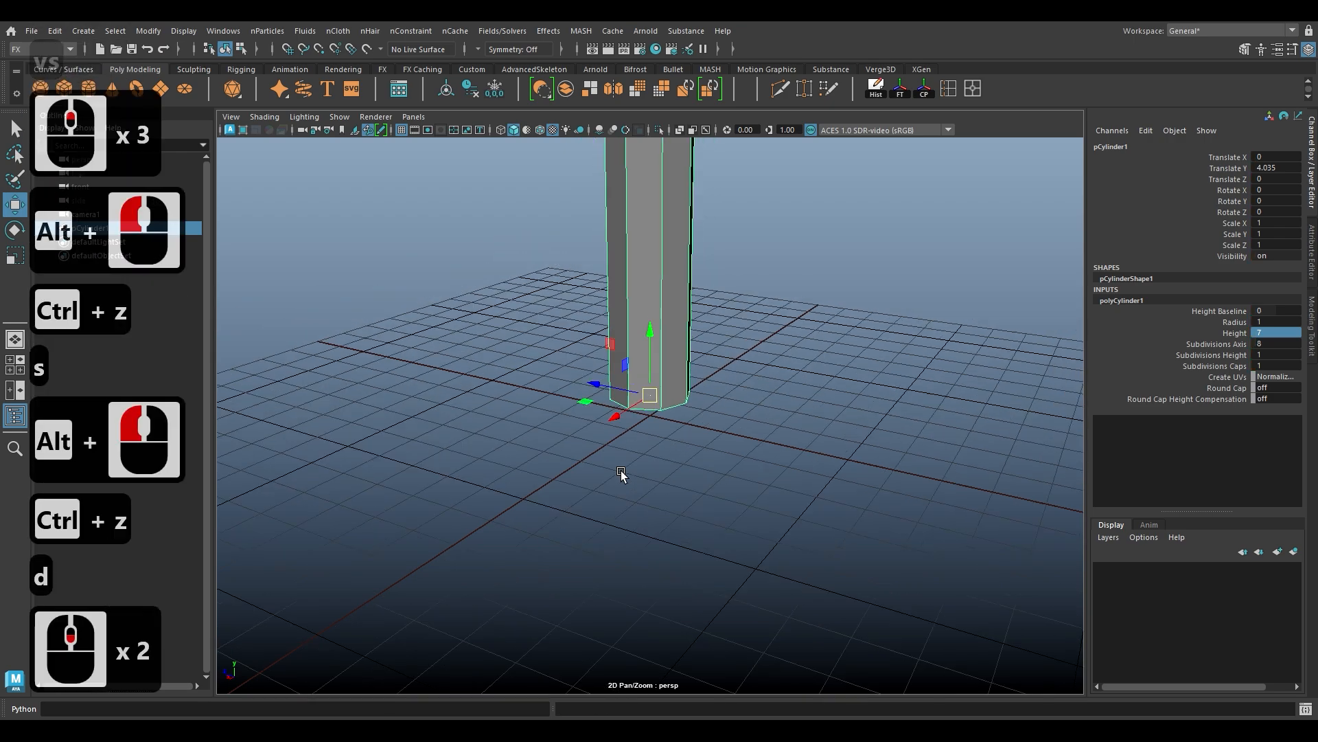
pyautogui.keyDown('alt'); pyautogui.moveTo(680, 460); pyautogui.dragTo(700, 488, button='right'); pyautogui.keyUp('alt')
pyautogui.keyDown('alt'); pyautogui.moveTo(701, 488); pyautogui.dragTo(692, 454); pyautogui.keyUp('alt')
pyautogui.press('v')
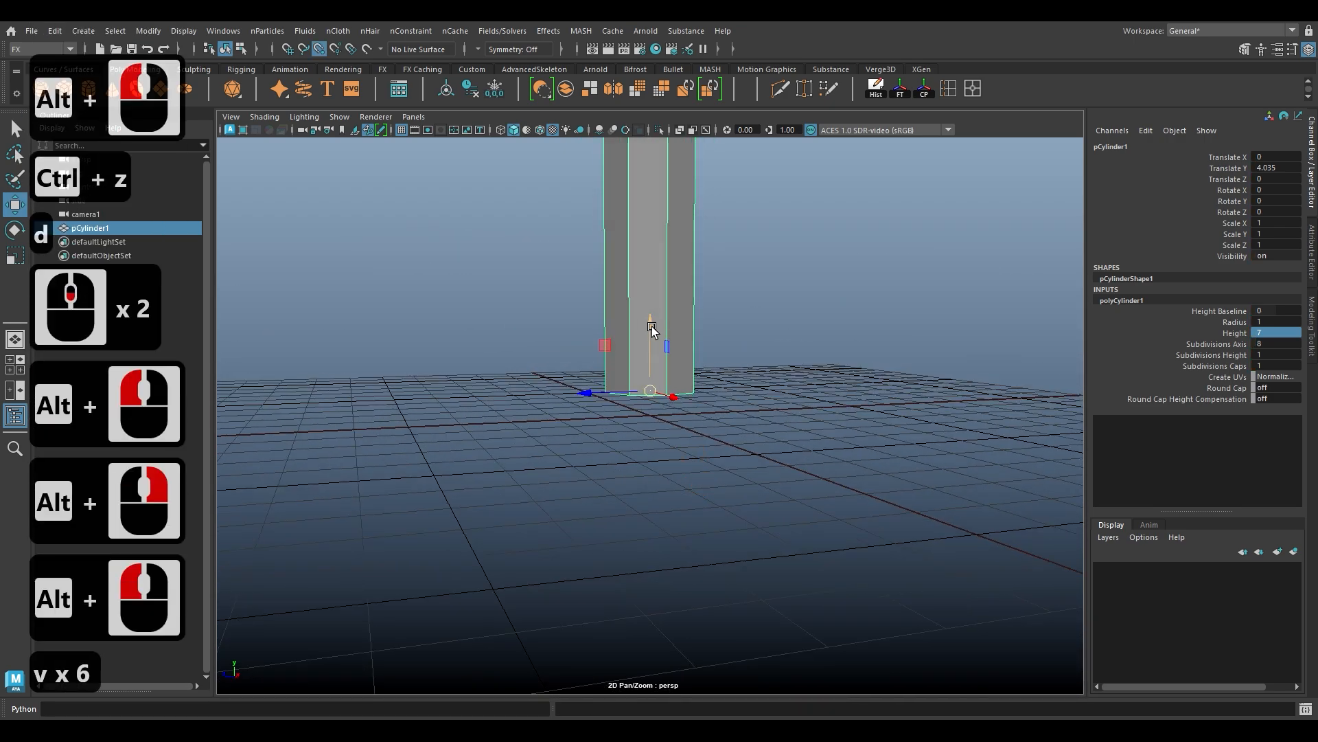
pyautogui.moveTo(650, 416); pyautogui.dragTo(632, 605)
pyautogui.press('x')
pyautogui.scroll(-3, 679, 429)
pyautogui.keyDown('alt'); pyautogui.moveTo(632, 604); pyautogui.dragTo(696, 610, button='right'); pyautogui.keyUp('alt')
pyautogui.keyDown('alt'); pyautogui.moveTo(696, 610); pyautogui.dragTo(686, 514); pyautogui.keyUp('alt')
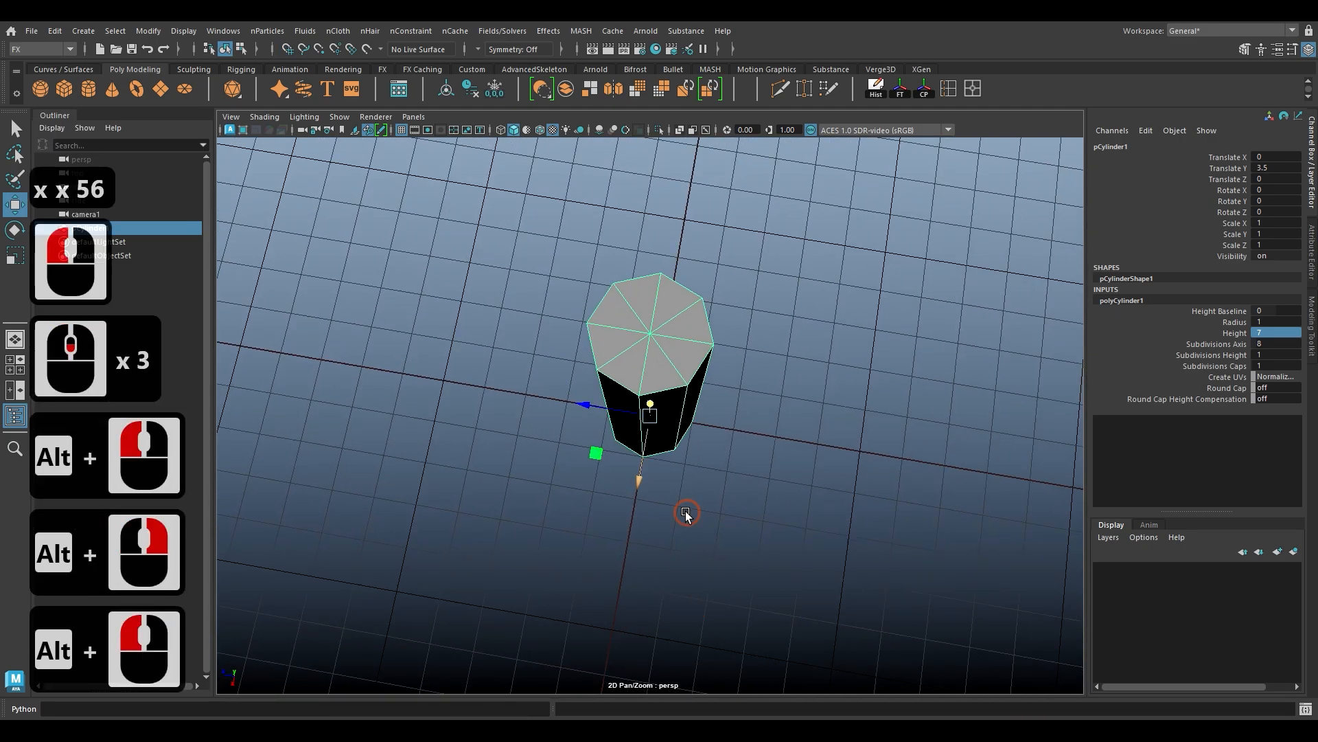
# Step: Insert a horizontal edge loop around the middle of the cylinder by splitting its vertical edge ring
pyautogui.keyDown('alt'); pyautogui.moveTo(686, 514); pyautogui.dragTo(703, 541, button='right'); pyautogui.keyUp('alt')
pyautogui.keyDown('alt'); pyautogui.moveTo(704, 541); pyautogui.dragTo(693, 439); pyautogui.keyUp('alt')
pyautogui.keyDown('alt'); pyautogui.moveTo(694, 440); pyautogui.dragTo(754, 528, button='right'); pyautogui.keyUp('alt')
pyautogui.keyDown('alt'); pyautogui.moveTo(753, 528); pyautogui.dragTo(662, 239); pyautogui.keyUp('alt')
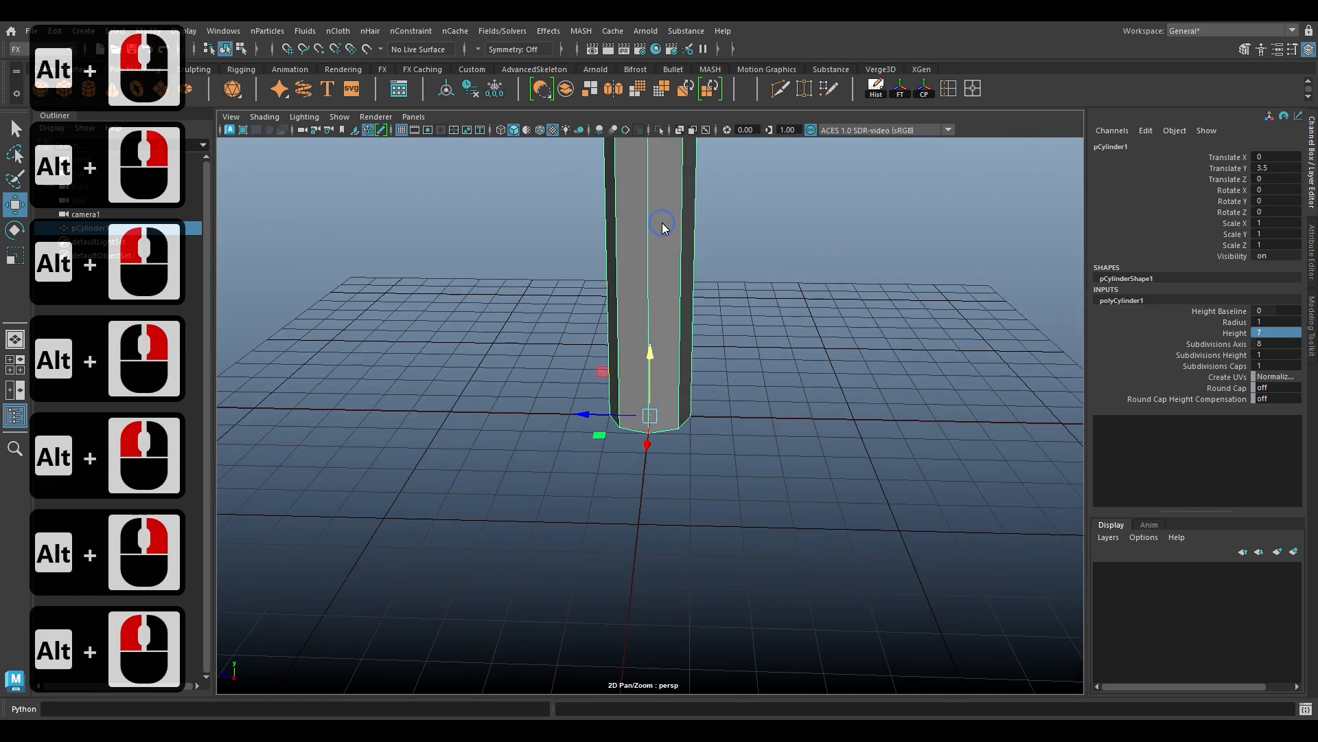
pyautogui.moveTo(663, 236); pyautogui.dragTo(662, 197, button='right')
pyautogui.click(649, 256)
pyautogui.keyDown('ctrl'); pyautogui.moveTo(649, 245); pyautogui.dragTo(646, 298, button='right'); pyautogui.keyUp('ctrl')
pyautogui.scroll(-3, 618, 405)
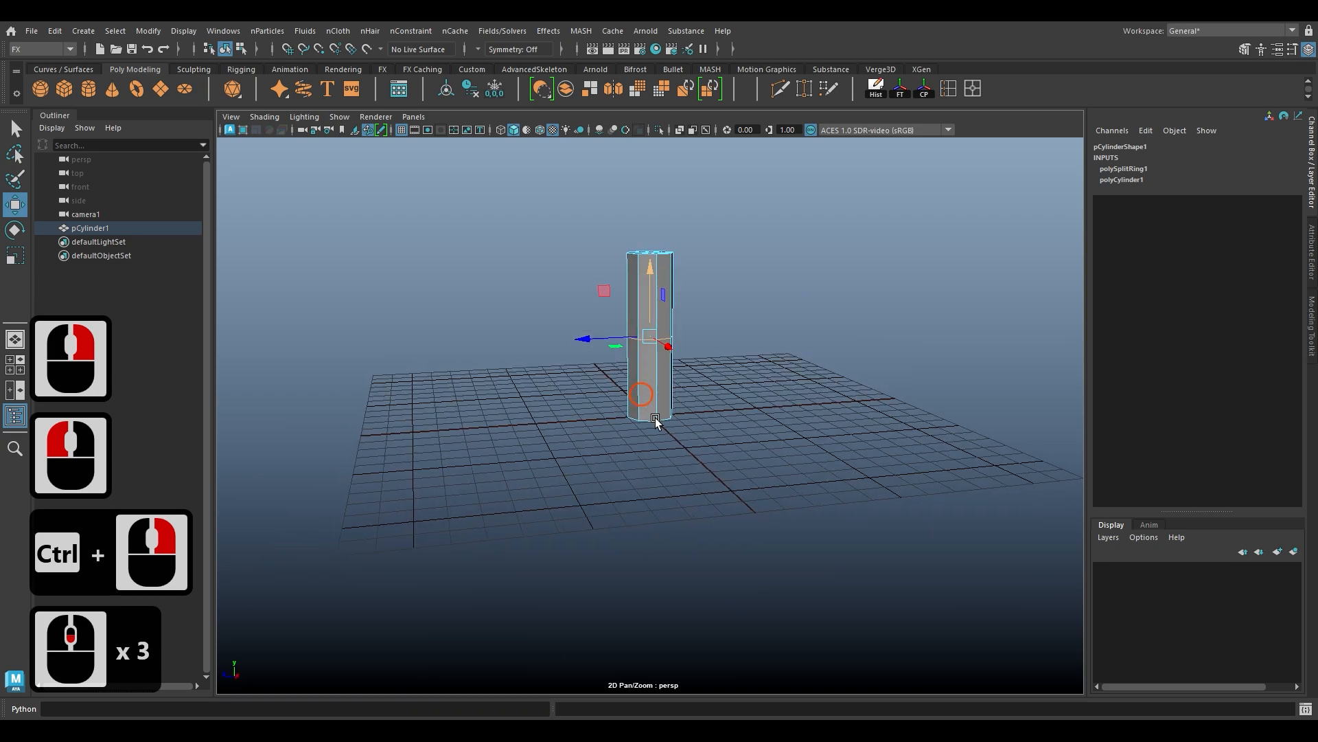
# Step: Bevel the cylinder's middle edge loop into two loops with a fraction of 0.4
pyautogui.keyDown('alt'); pyautogui.moveTo(655, 418); pyautogui.dragTo(689, 471, button='right'); pyautogui.keyUp('alt')
pyautogui.keyDown('shift'); pyautogui.moveTo(702, 291); pyautogui.dragTo(763, 291, button='right'); pyautogui.keyUp('shift')
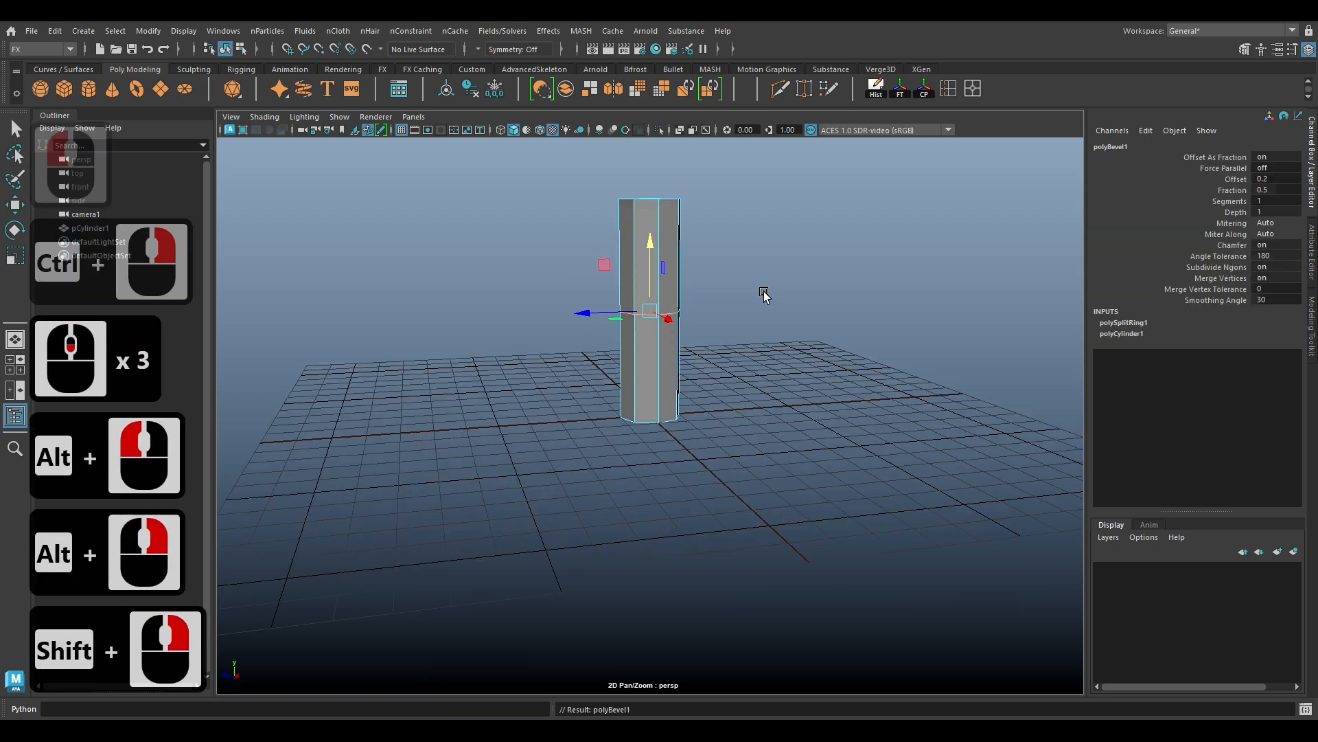
pyautogui.click(637, 323)
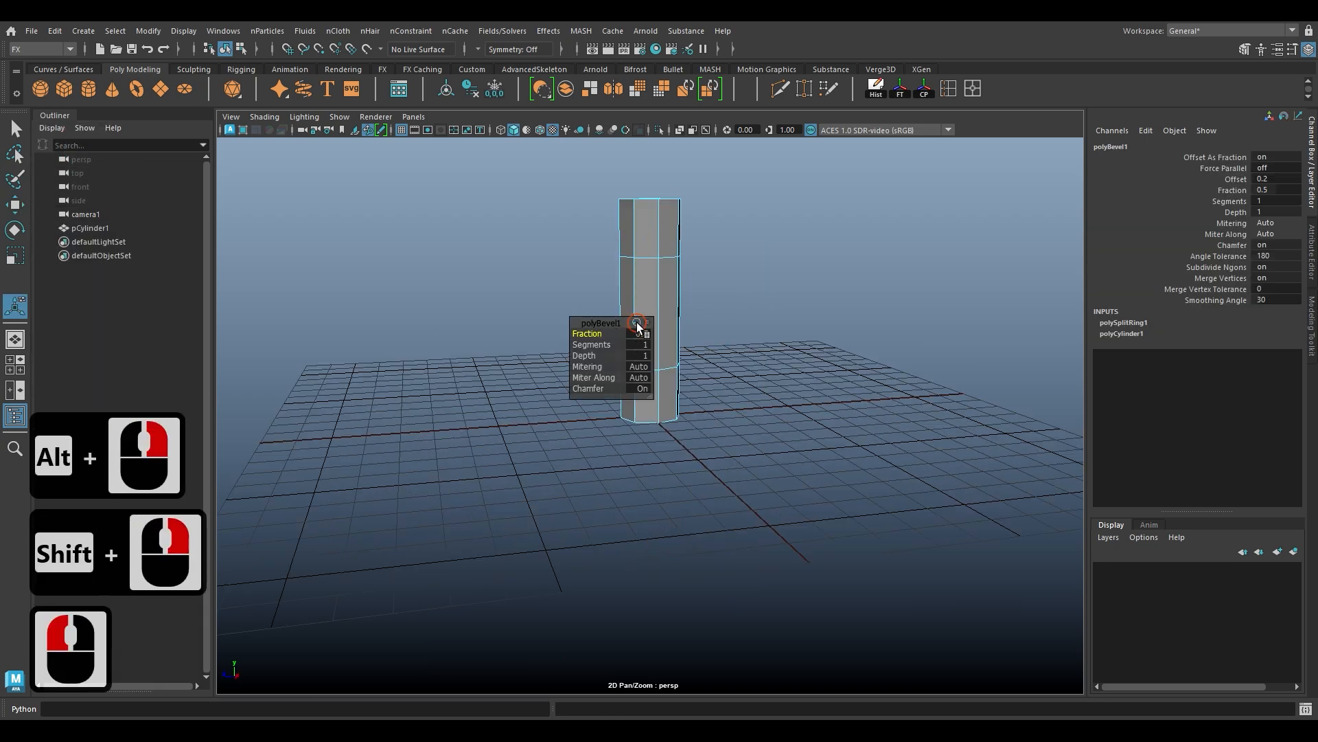
pyautogui.click(640, 334)
pyautogui.write('0.3')
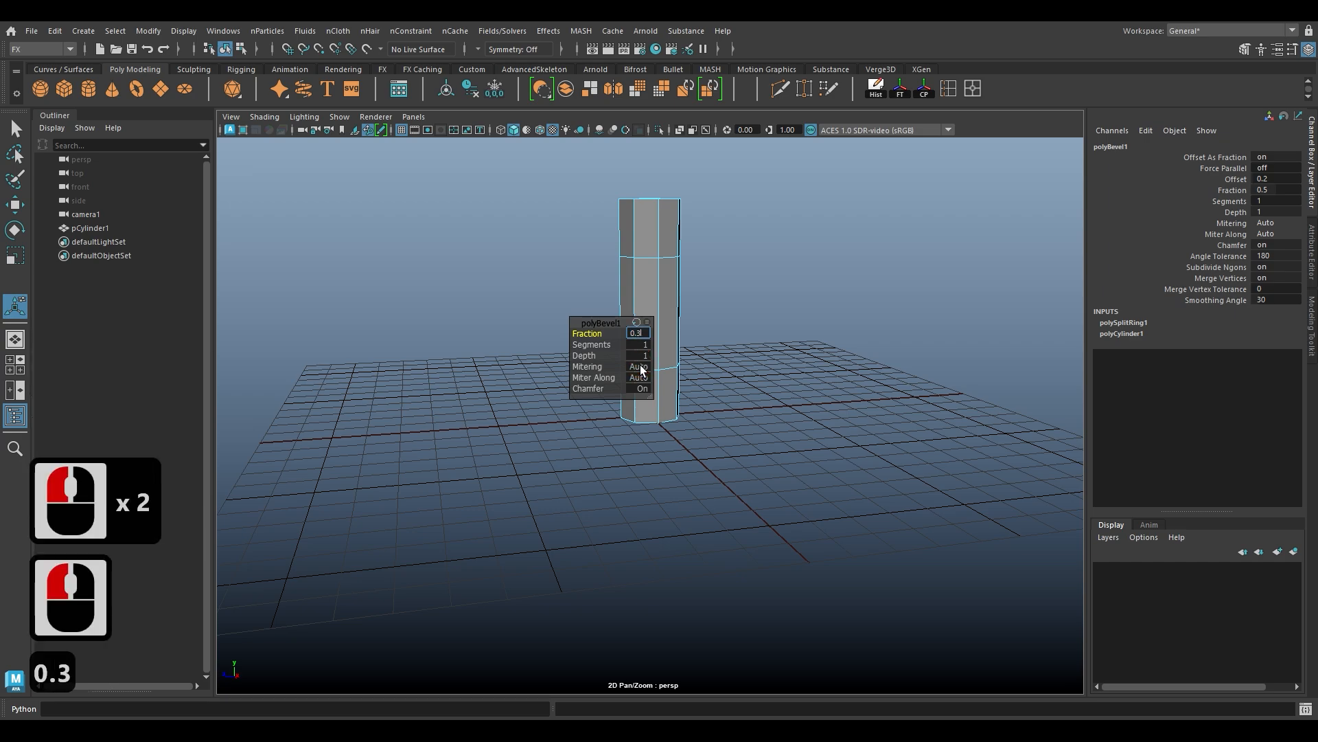
pyautogui.press('Return')
pyautogui.click(639, 334)
pyautogui.write('0.4')
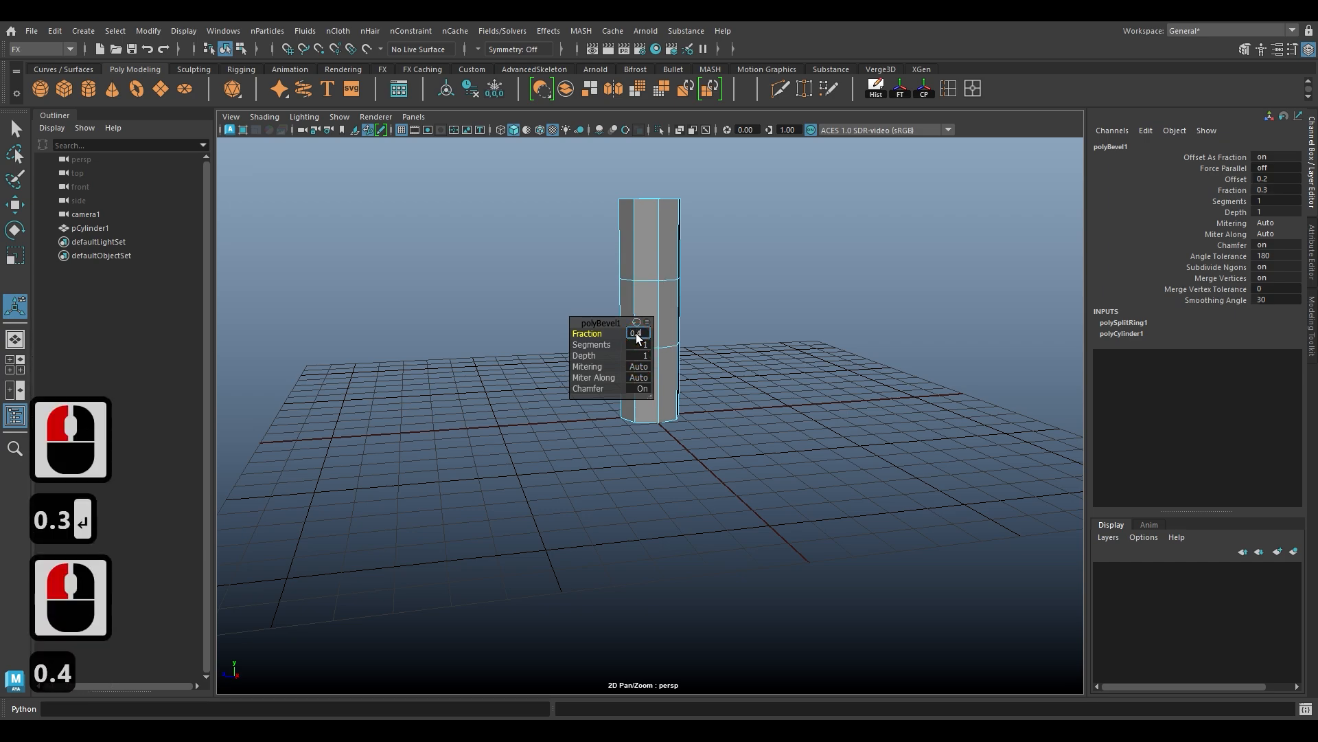
pyautogui.press('Return')
# Step: Scale the two middle edge loops inward horizontally to narrow the cylinder's waist, and check the shape in smooth preview
pyautogui.keyDown('alt'); pyautogui.moveTo(724, 306); pyautogui.dragTo(695, 342); pyautogui.keyUp('alt')
pyautogui.doubleClick(655, 267)
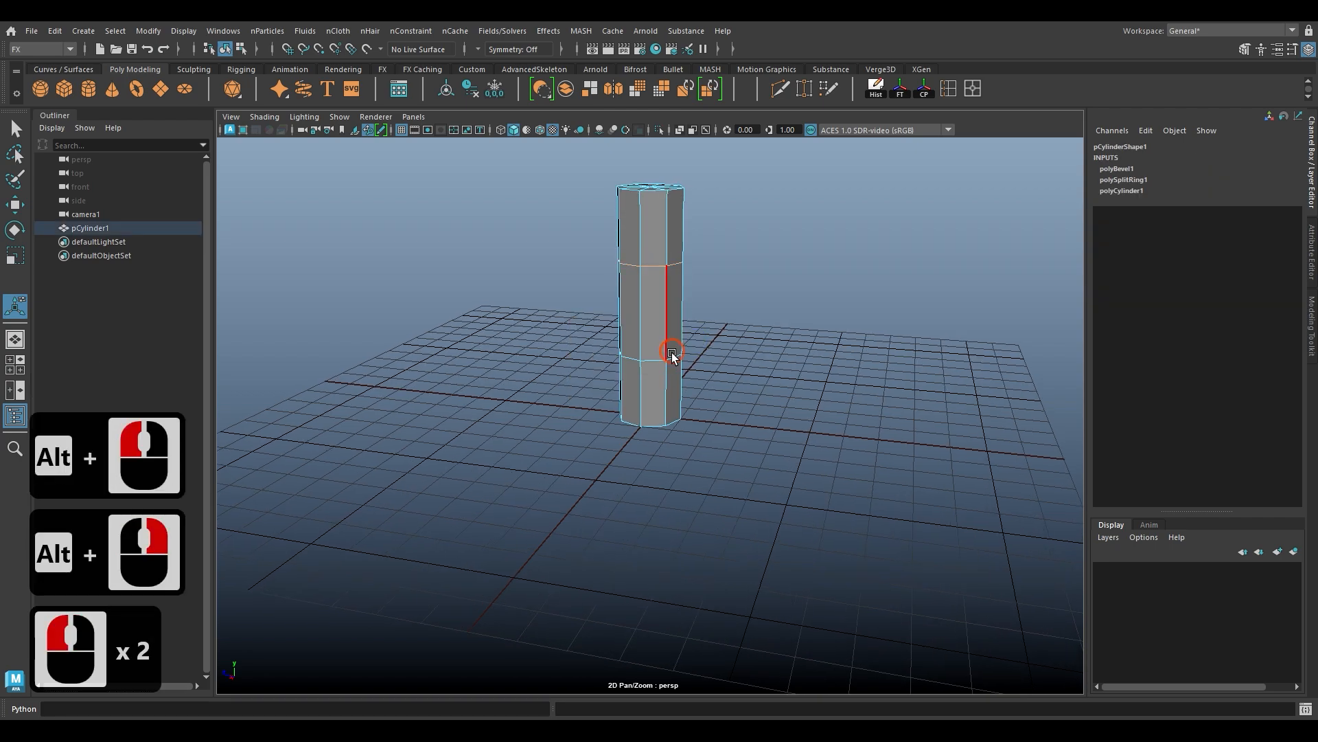
pyautogui.doubleClick(653, 359)
pyautogui.keyDown('shift'); pyautogui.doubleClick(655, 266); pyautogui.keyUp('shift')
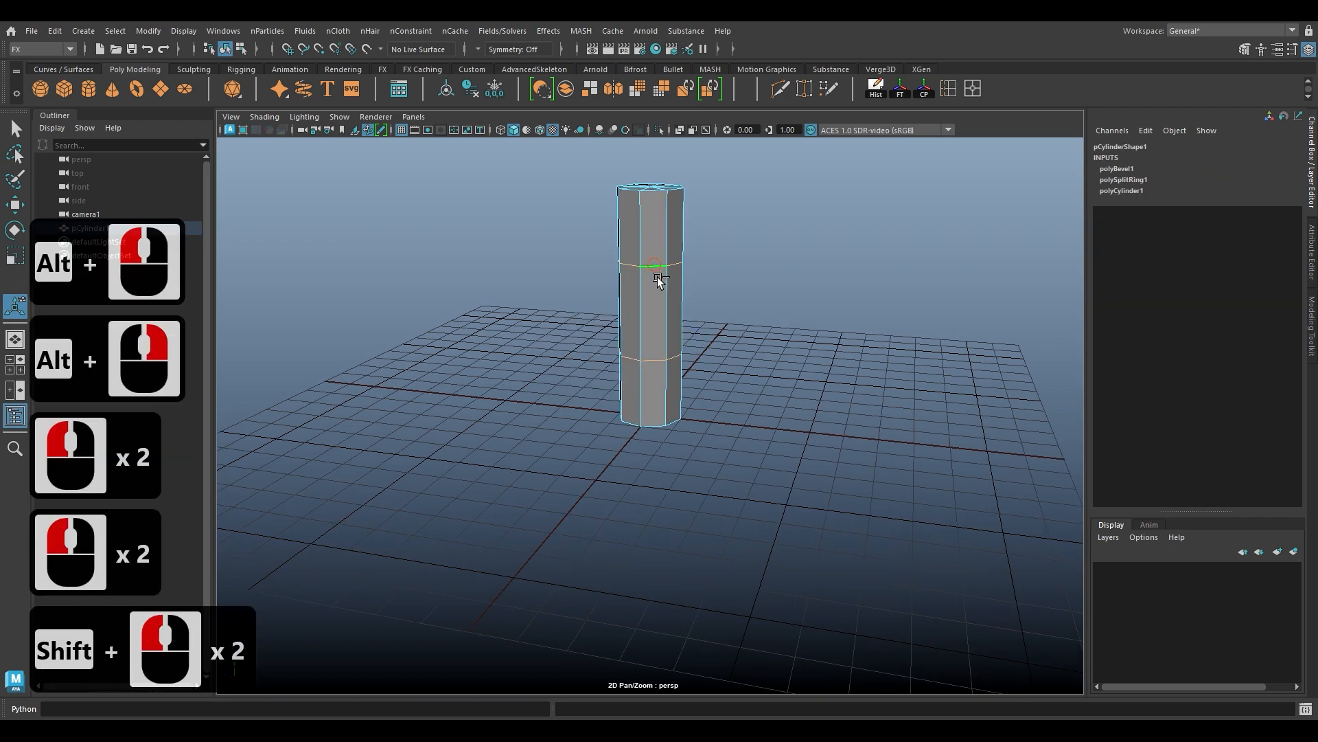
pyautogui.press('r')
pyautogui.keyDown('alt'); pyautogui.moveTo(662, 327); pyautogui.dragTo(664, 384); pyautogui.keyUp('alt')
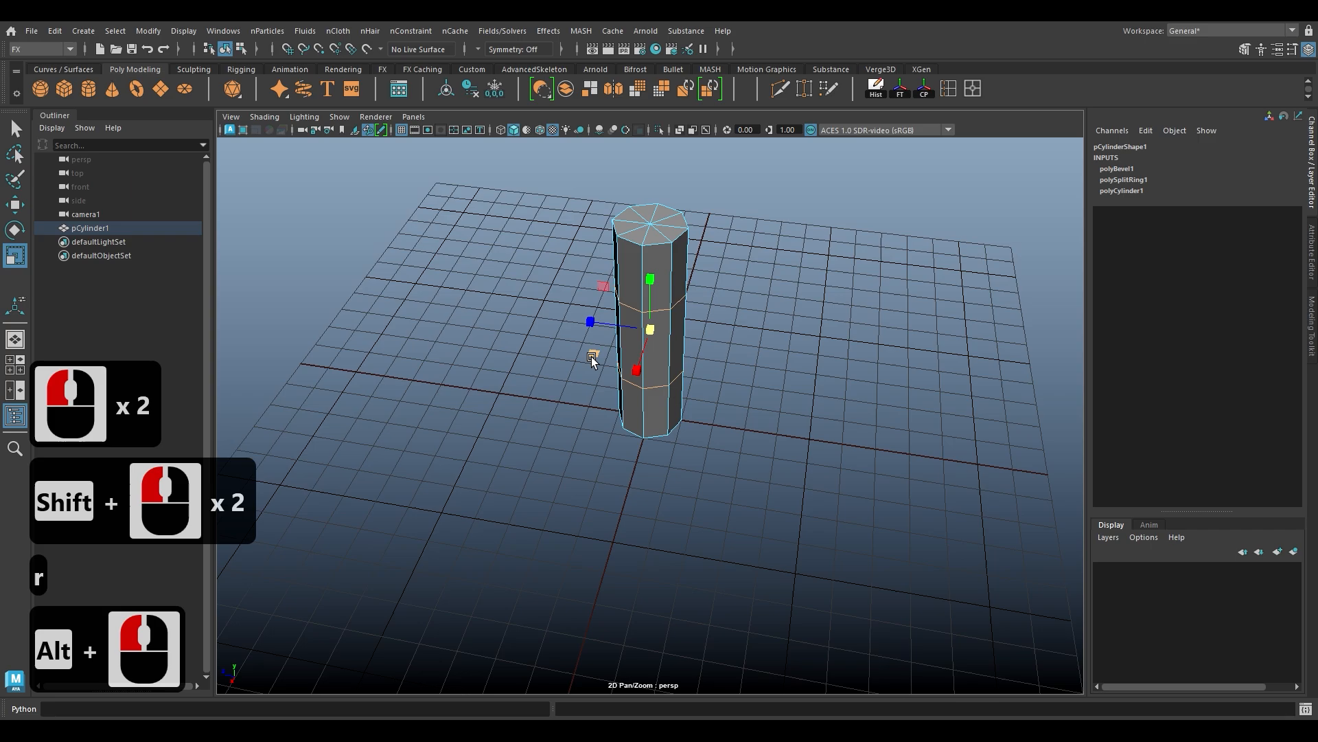
pyautogui.moveTo(598, 355); pyautogui.dragTo(596, 354)
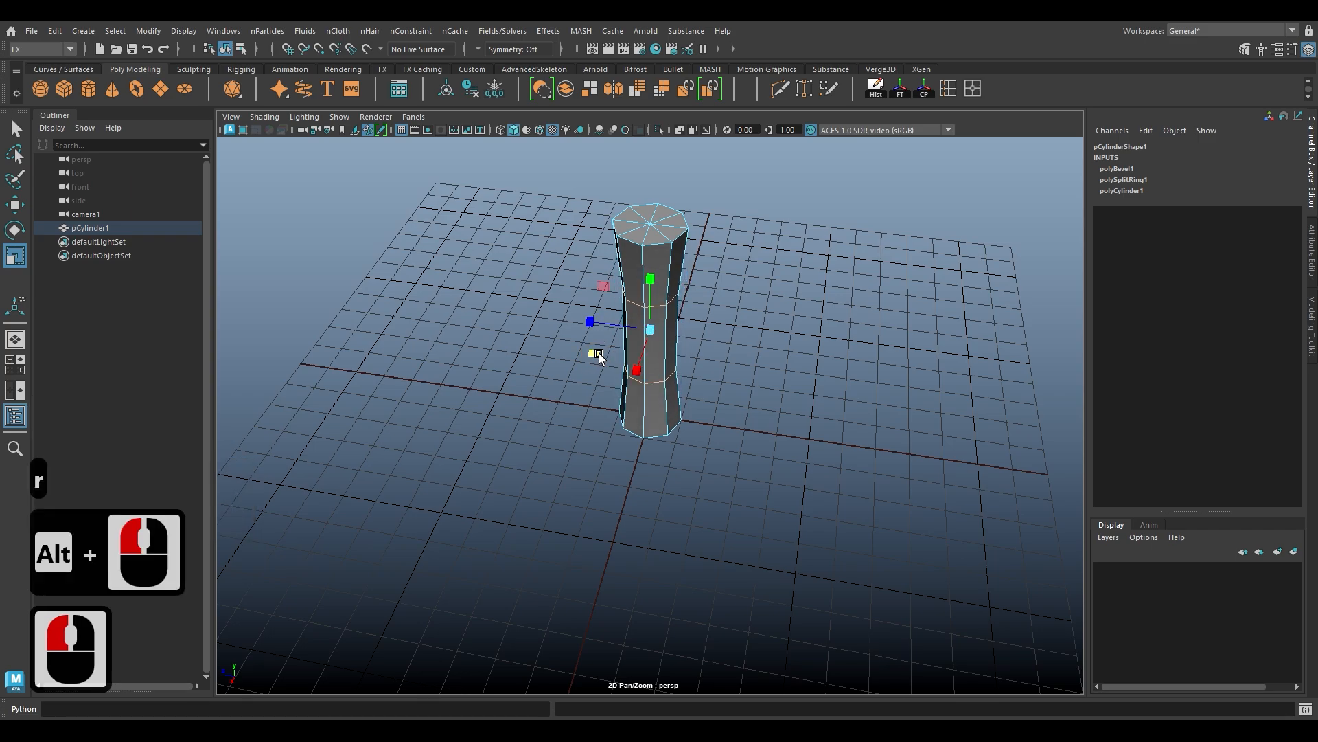
pyautogui.keyDown('alt'); pyautogui.moveTo(702, 399); pyautogui.dragTo(665, 367); pyautogui.keyUp('alt')
pyautogui.press('3')
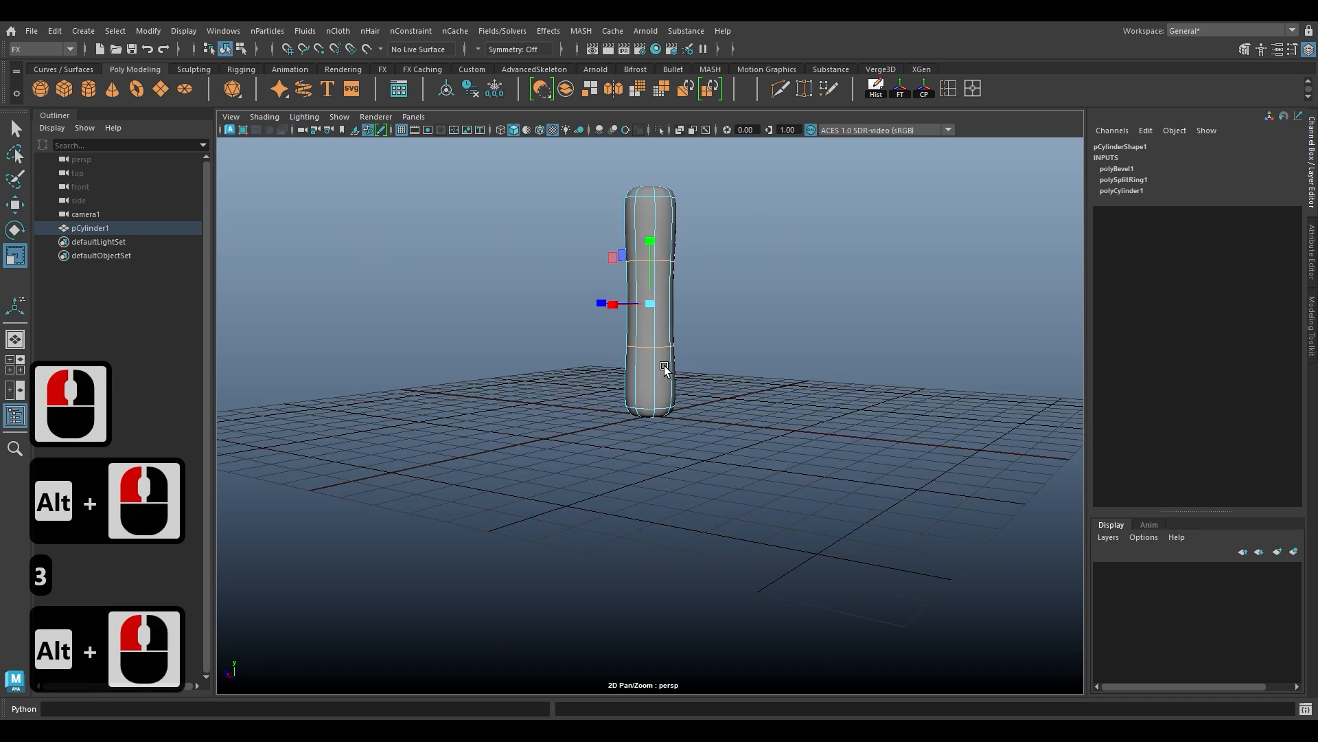
pyautogui.press('1')
# Step: Reposition individual vertices around the cylinder's bottom rim horizontally to make the base outline irregular
pyautogui.press('f')
pyautogui.scroll(-6, 666, 374)
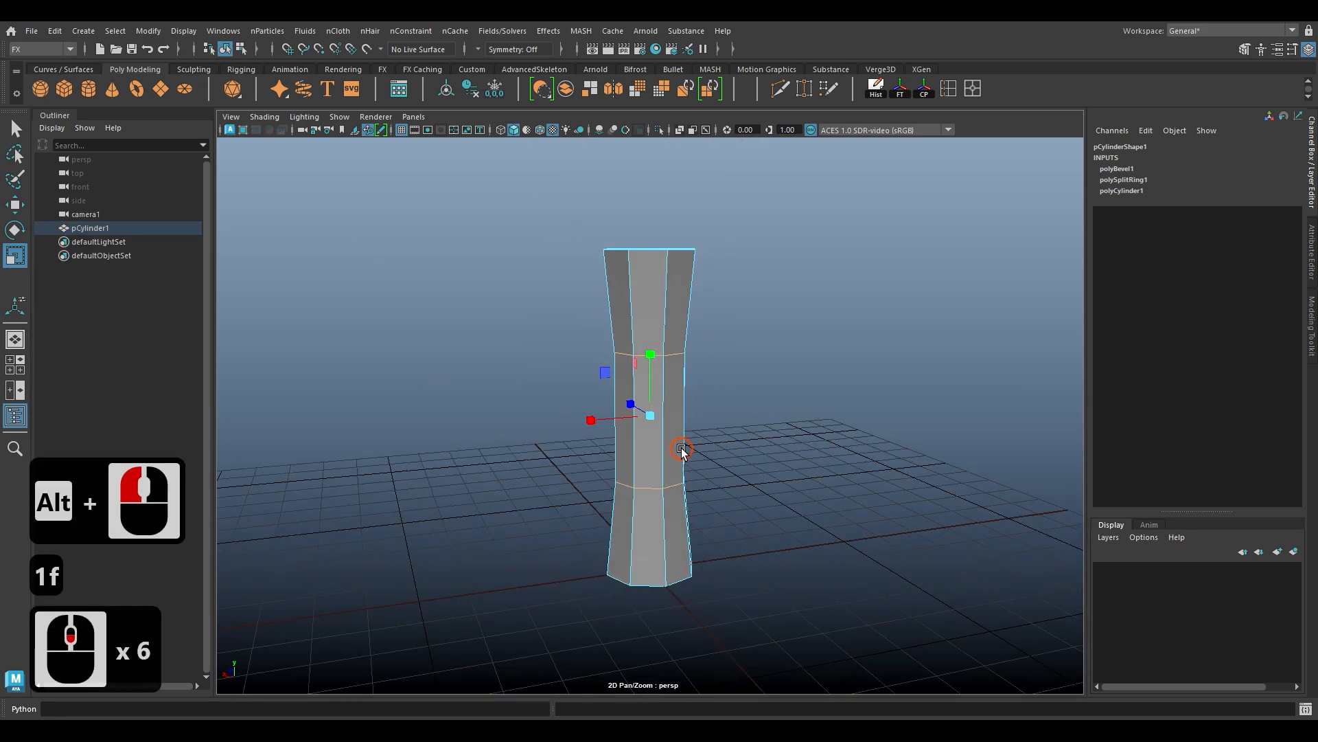
pyautogui.keyDown('alt'); pyautogui.moveTo(693, 335); pyautogui.dragTo(715, 382); pyautogui.keyUp('alt')
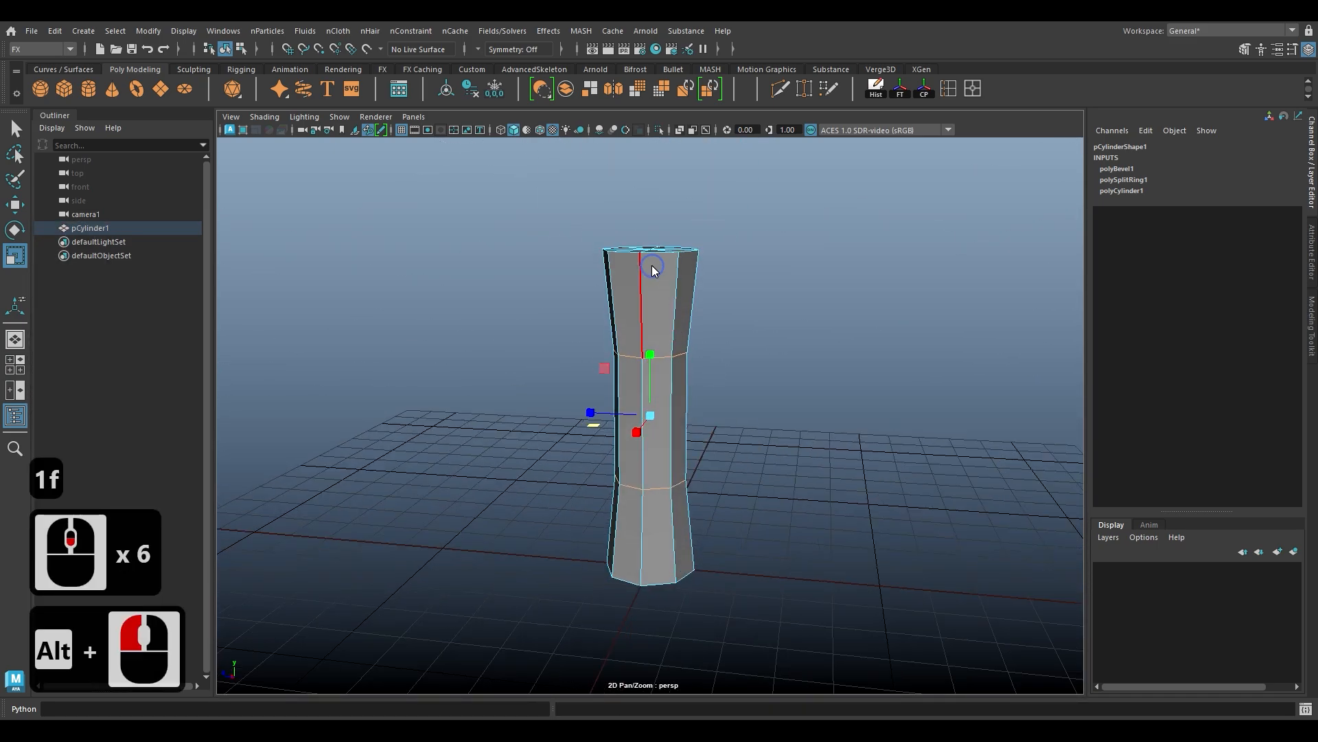
pyautogui.moveTo(653, 269); pyautogui.dragTo(599, 301, button='right')
pyautogui.keyDown('alt'); pyautogui.moveTo(727, 429); pyautogui.dragTo(637, 569); pyautogui.keyUp('alt')
pyautogui.click(681, 563)
pyautogui.press('w')
pyautogui.keyDown('alt'); pyautogui.moveTo(750, 549); pyautogui.dragTo(658, 553); pyautogui.keyUp('alt')
pyautogui.click(696, 557)
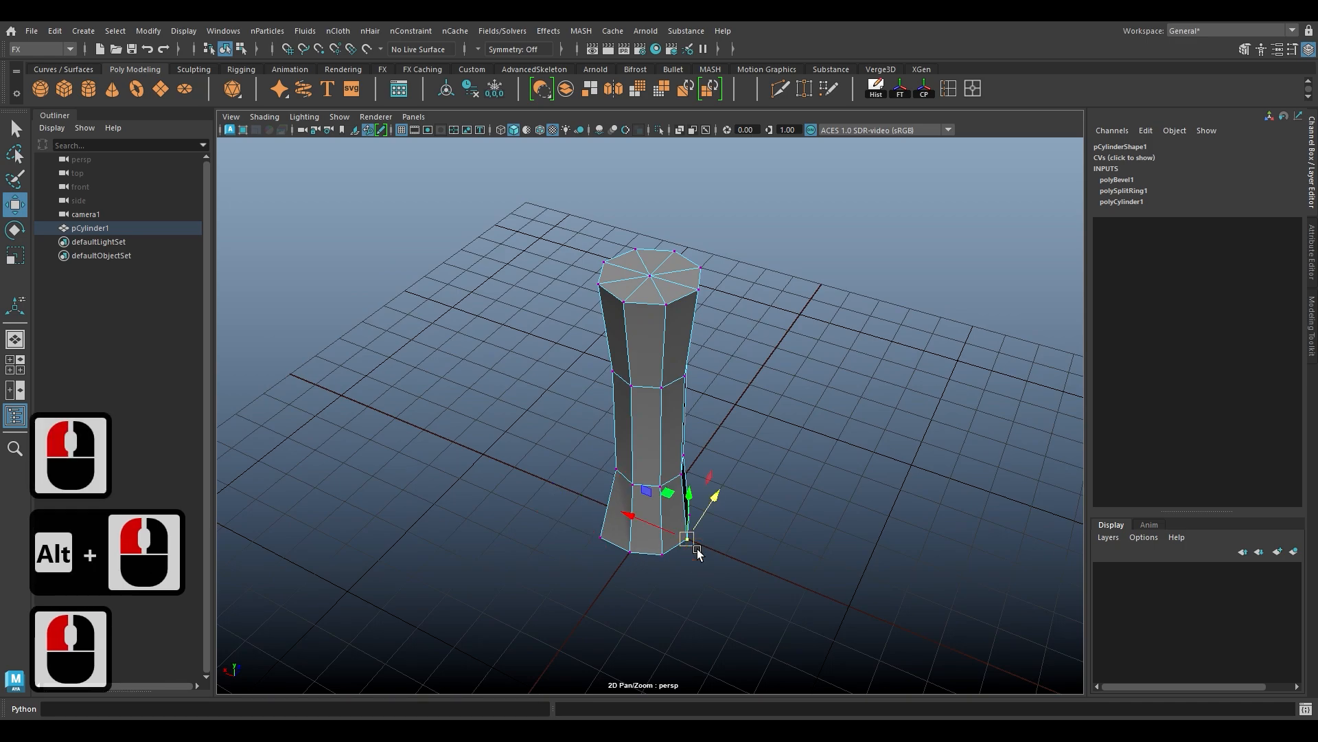
pyautogui.click(706, 554)
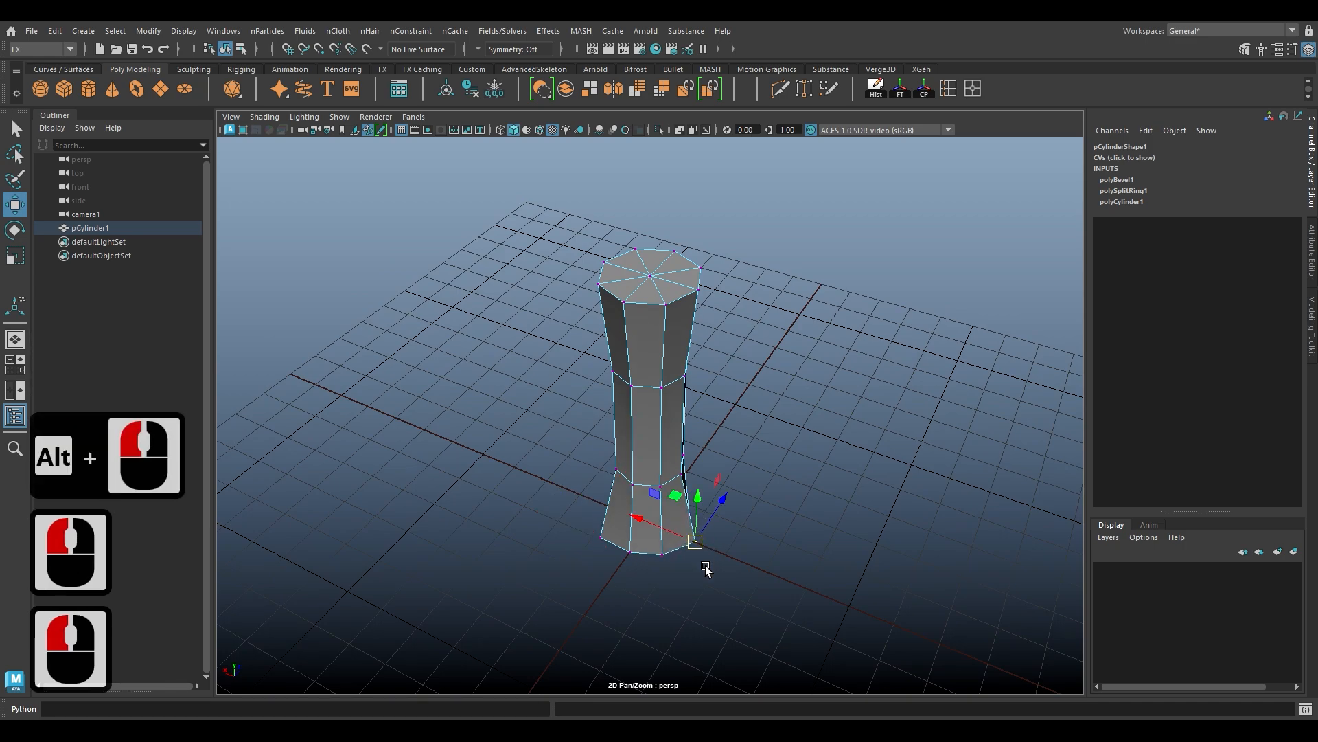
pyautogui.keyDown('alt'); pyautogui.moveTo(706, 568); pyautogui.dragTo(689, 618); pyautogui.keyUp('alt')
pyautogui.hotkey('ctrl', 'z')
pyautogui.click(664, 541)
pyautogui.keyDown('alt'); pyautogui.moveTo(671, 494); pyautogui.dragTo(763, 492); pyautogui.keyUp('alt')
# Step: Bevel the bottom rim edge loop with Chamfer off and a fraction of 0.5, and check it in smooth preview
pyautogui.moveTo(637, 443); pyautogui.dragTo(627, 209, button='right')
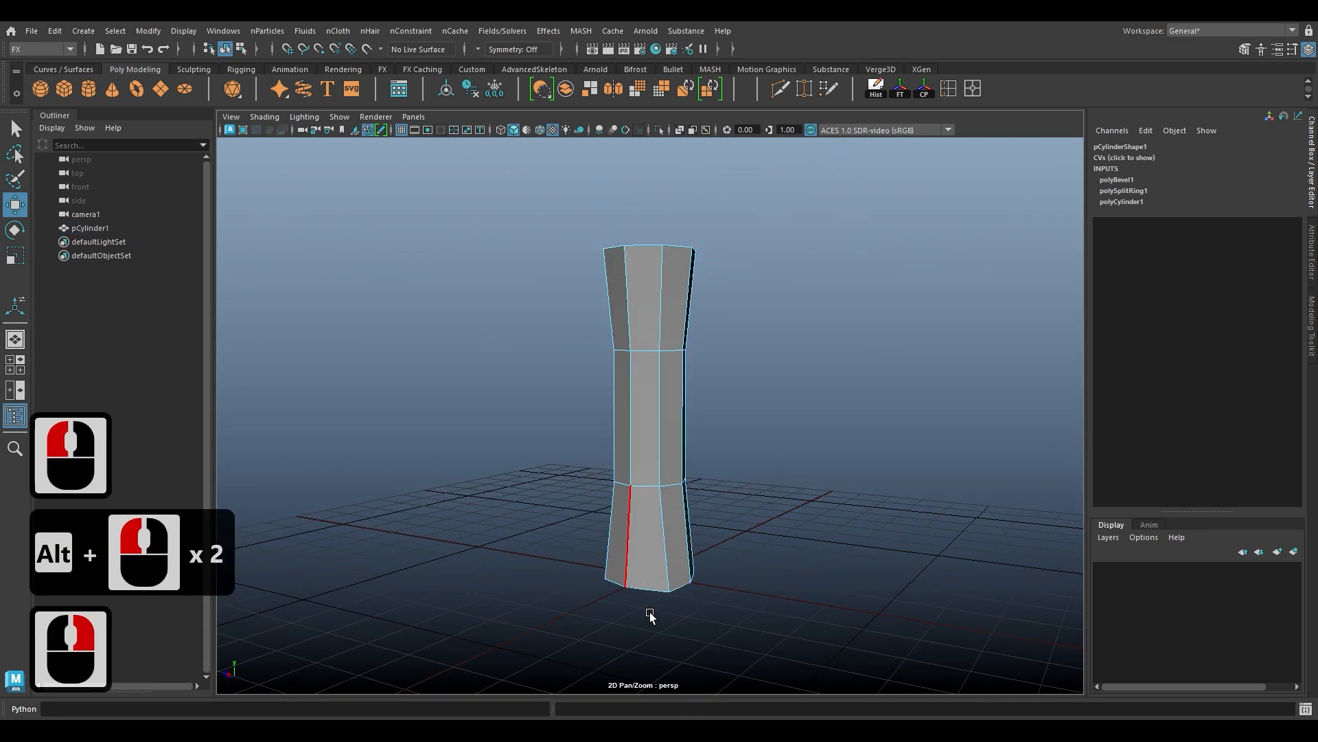
pyautogui.click(650, 611)
pyautogui.click(648, 588)
pyautogui.keyDown('shift'); pyautogui.moveTo(668, 574); pyautogui.dragTo(744, 456, button='right'); pyautogui.keyUp('shift')
pyautogui.click(647, 388)
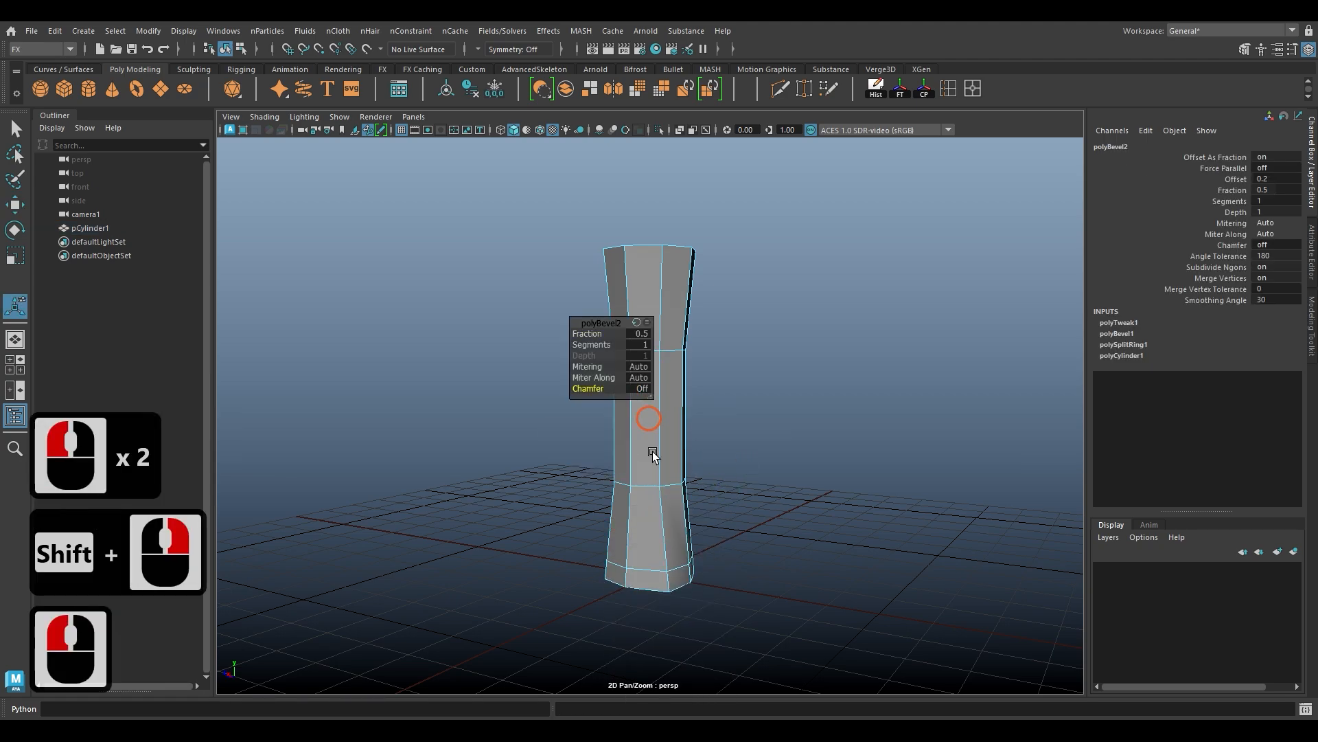
pyautogui.keyDown('alt'); pyautogui.moveTo(653, 451); pyautogui.dragTo(727, 653); pyautogui.keyUp('alt')
pyautogui.press('3')
pyautogui.press('1')
# Step: Insert an edge loop midway through the outer ring of faces on the bottom cap
pyautogui.scroll(3, 677, 610)
pyautogui.scroll(3, 674, 604)
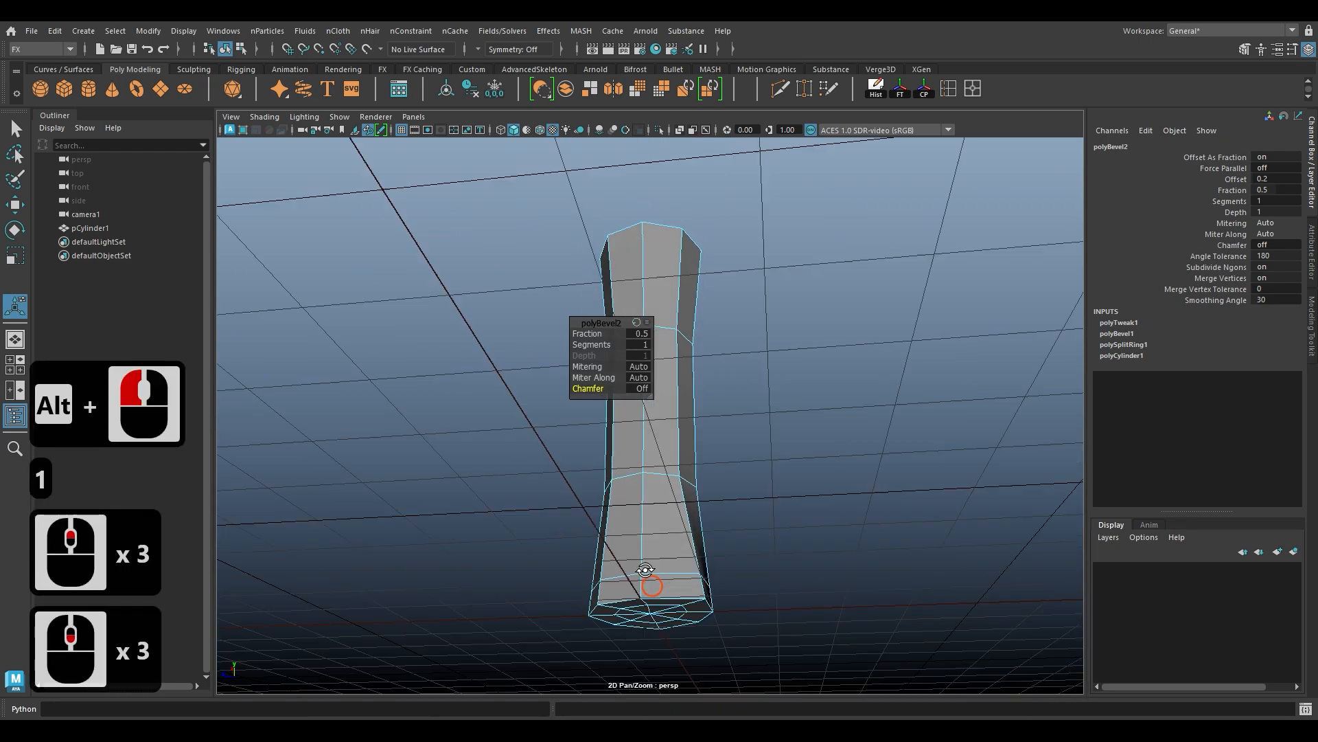
pyautogui.moveTo(645, 570)
pyautogui.keyDown('alt'); pyautogui.mouseDown()
pyautogui.moveTo(589, 544)
pyautogui.moveTo(632, 574)
pyautogui.moveTo(634, 550)
pyautogui.mouseUp(); pyautogui.keyUp('alt')
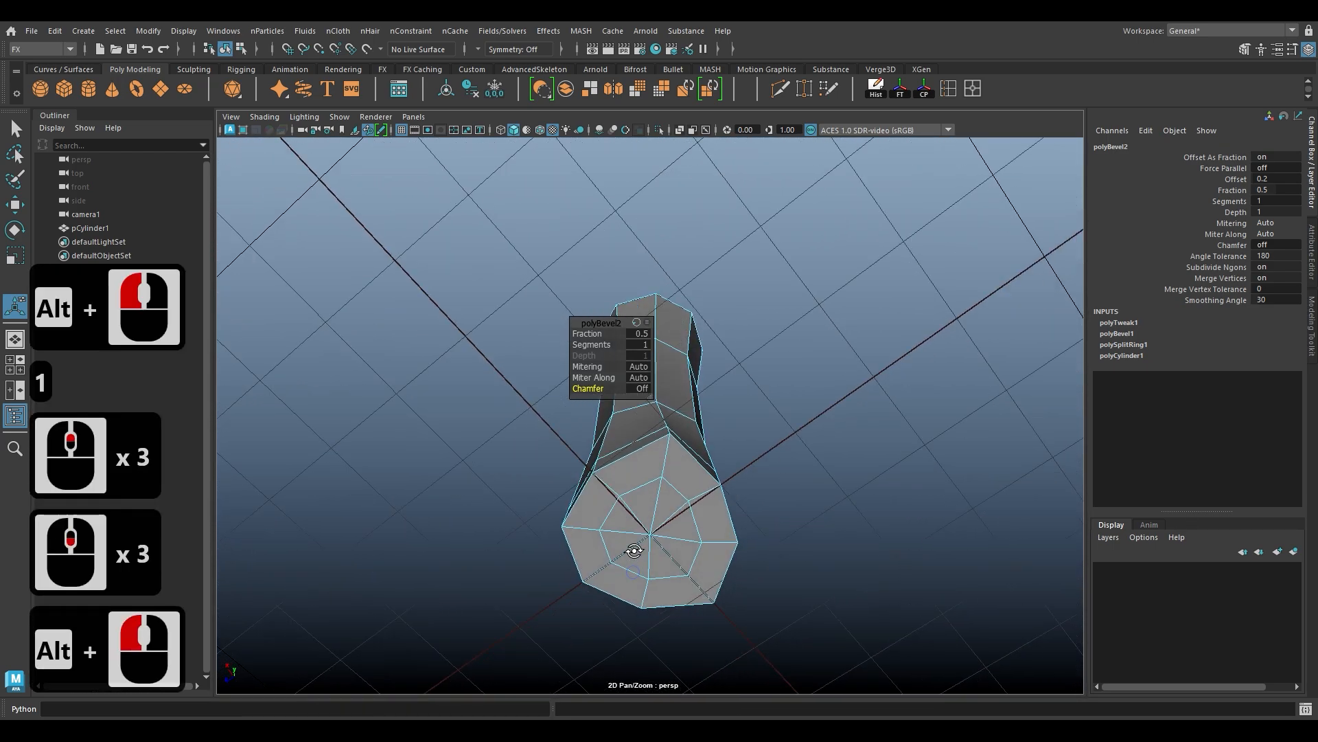
pyautogui.keyDown('alt'); pyautogui.moveTo(634, 551); pyautogui.dragTo(644, 571, button='right'); pyautogui.keyUp('alt')
pyautogui.moveTo(646, 505); pyautogui.dragTo(649, 242, button='right')
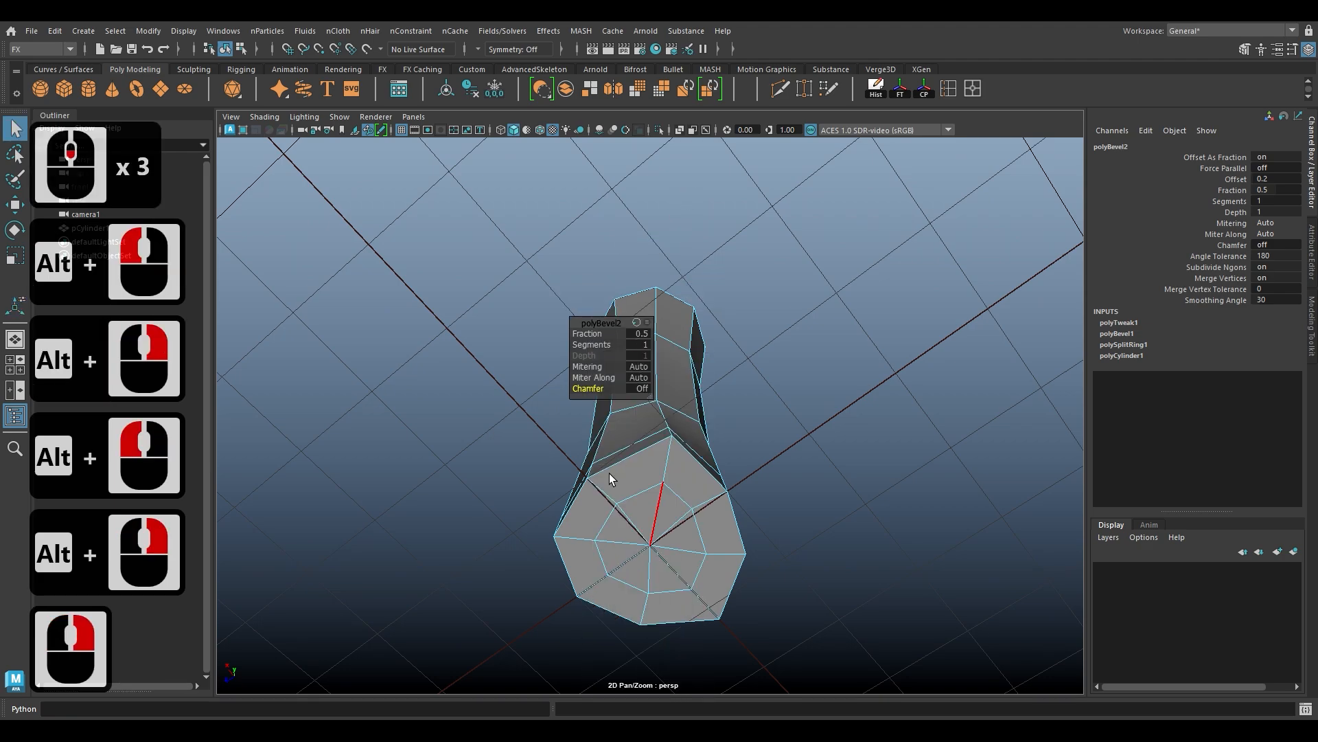
pyautogui.keyDown('ctrl'); pyautogui.moveTo(600, 492); pyautogui.dragTo(600, 545, button='right'); pyautogui.keyUp('ctrl')
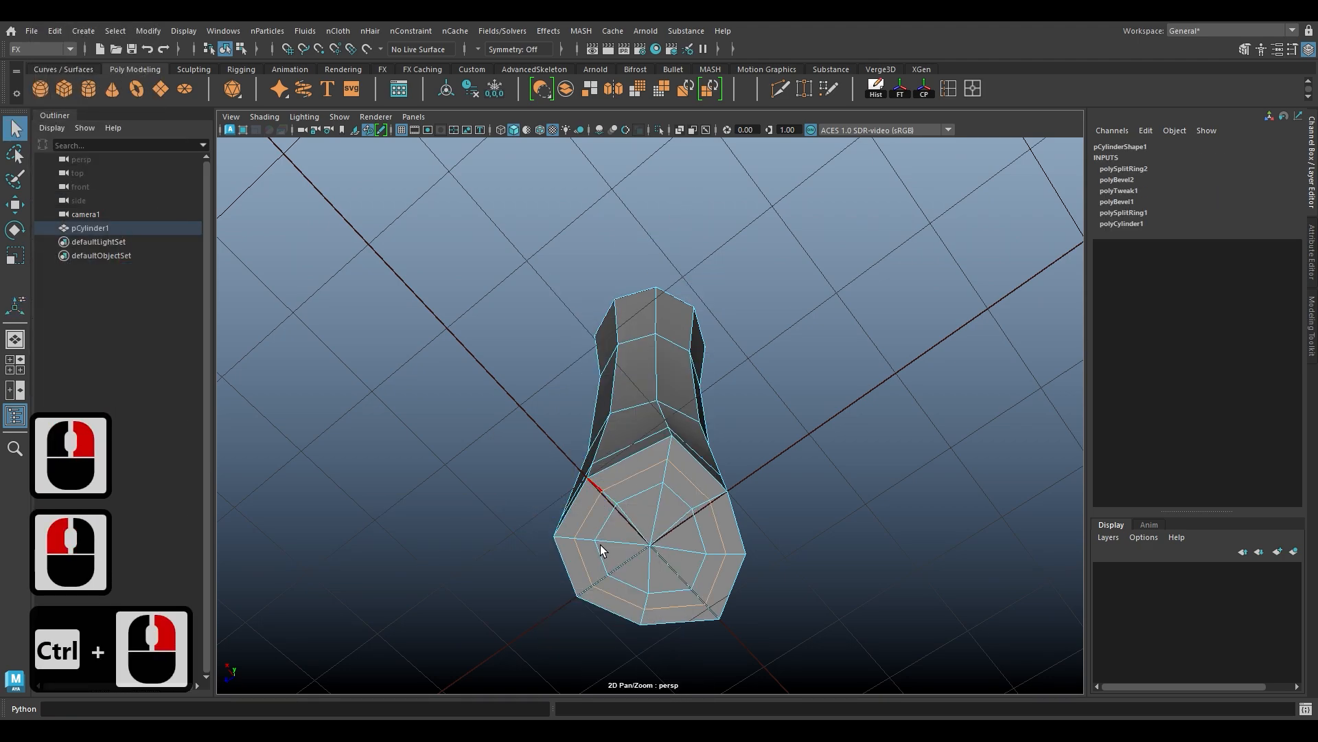
# Step: Delete alternate spoke edges at the center of the bottom cap to merge the triangles into quads
pyautogui.click(659, 525)
pyautogui.keyDown('shift'); pyautogui.click(677, 570); pyautogui.keyUp('shift')
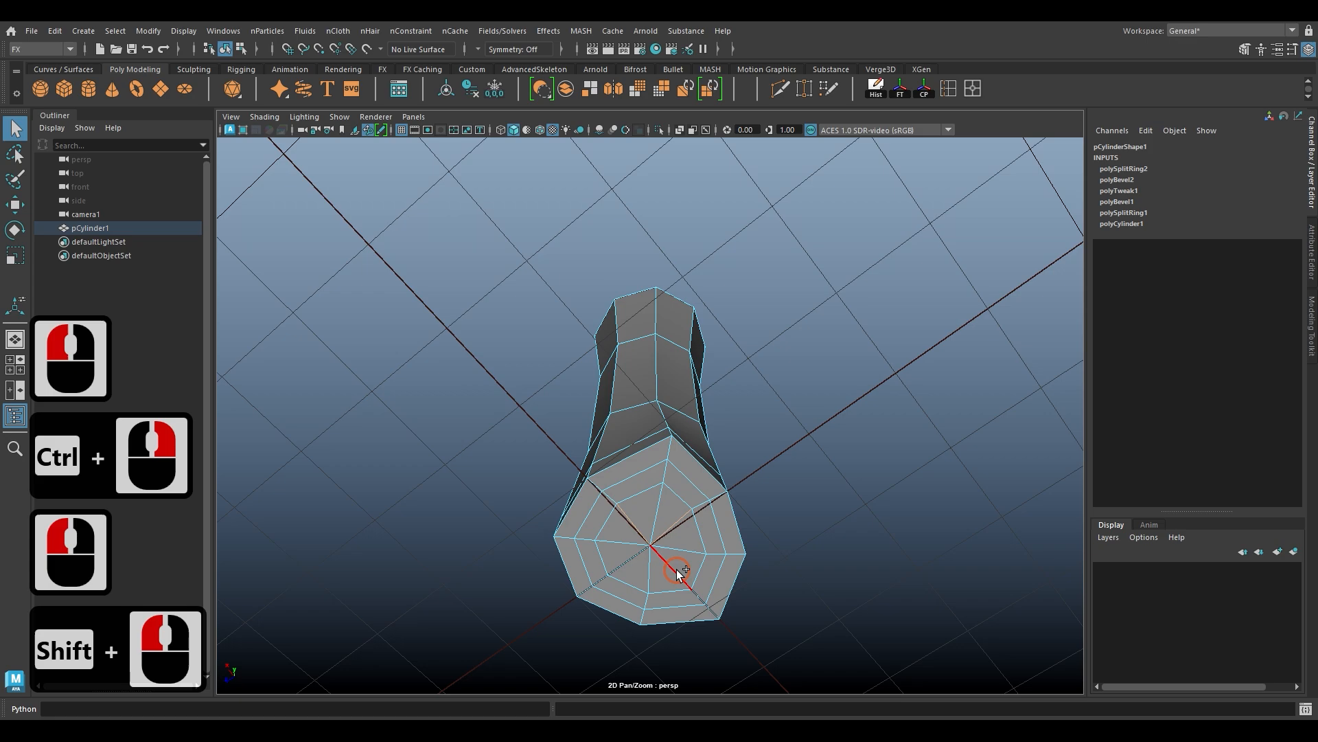
pyautogui.hotkey('ctrl', 'BackSpace')
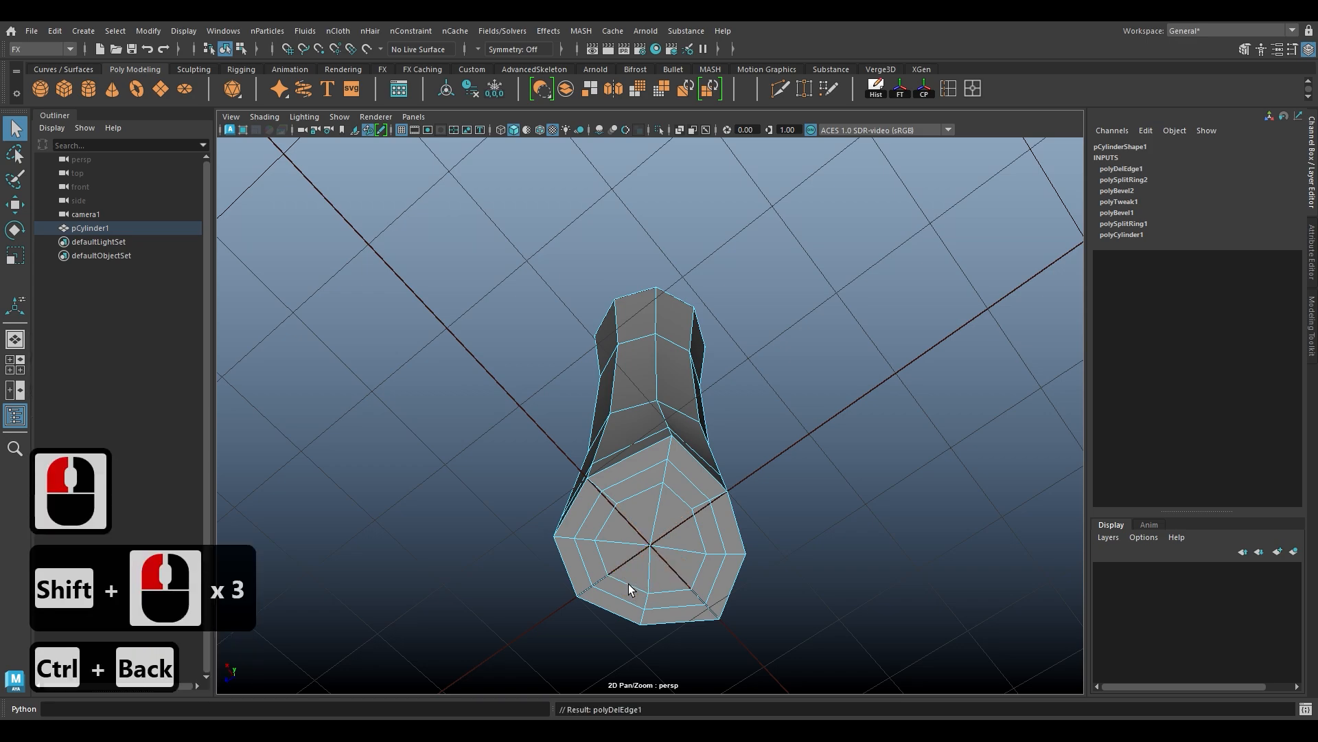
pyautogui.press('alt')
# Step: Delete all the triangular faces of the top cap to leave the cylinder open
pyautogui.keyDown('alt'); pyautogui.moveTo(647, 542); pyautogui.dragTo(659, 652); pyautogui.keyUp('alt')
pyautogui.keyDown('alt'); pyautogui.moveTo(639, 386); pyautogui.dragTo(653, 385, button='right'); pyautogui.keyUp('alt')
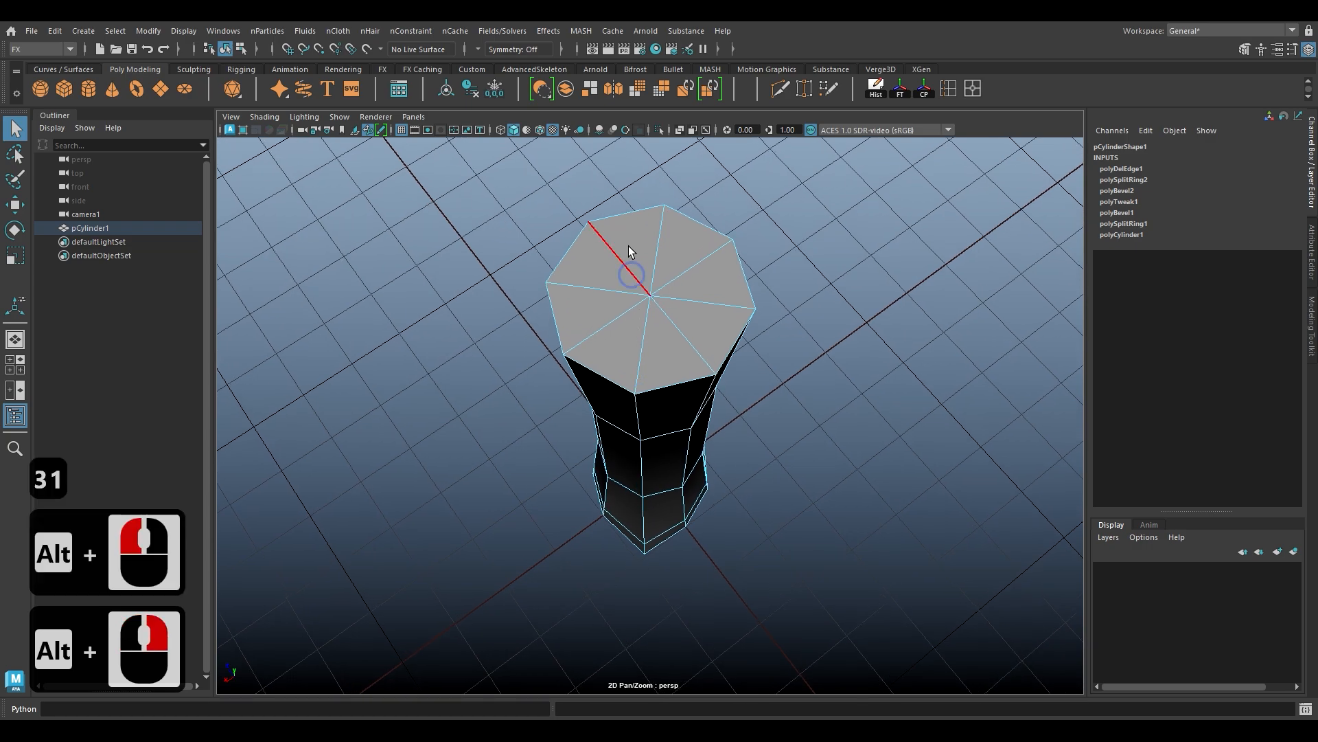
pyautogui.moveTo(630, 246); pyautogui.dragTo(629, 286, button='right')
pyautogui.keyDown('alt'); pyautogui.moveTo(629, 289); pyautogui.dragTo(682, 295); pyautogui.keyUp('alt')
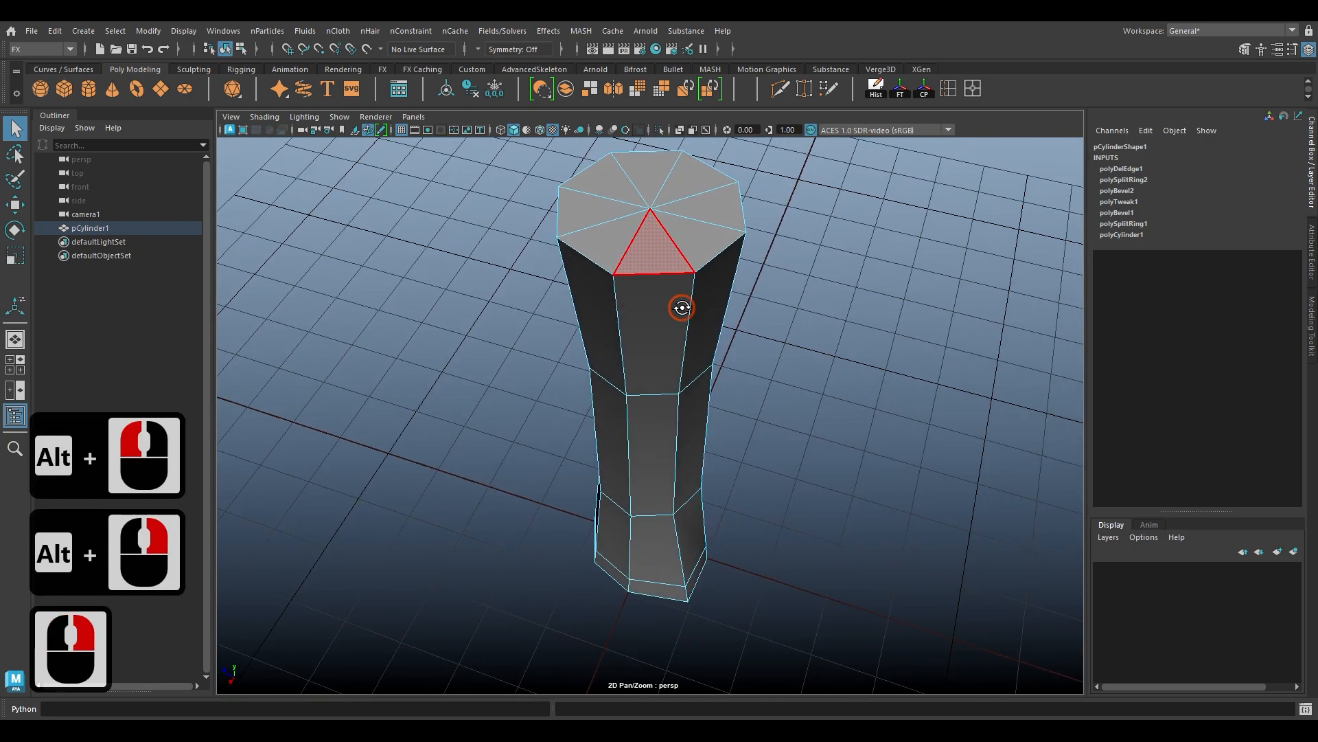
pyautogui.keyDown('alt'); pyautogui.moveTo(698, 228); pyautogui.dragTo(670, 241); pyautogui.keyUp('alt')
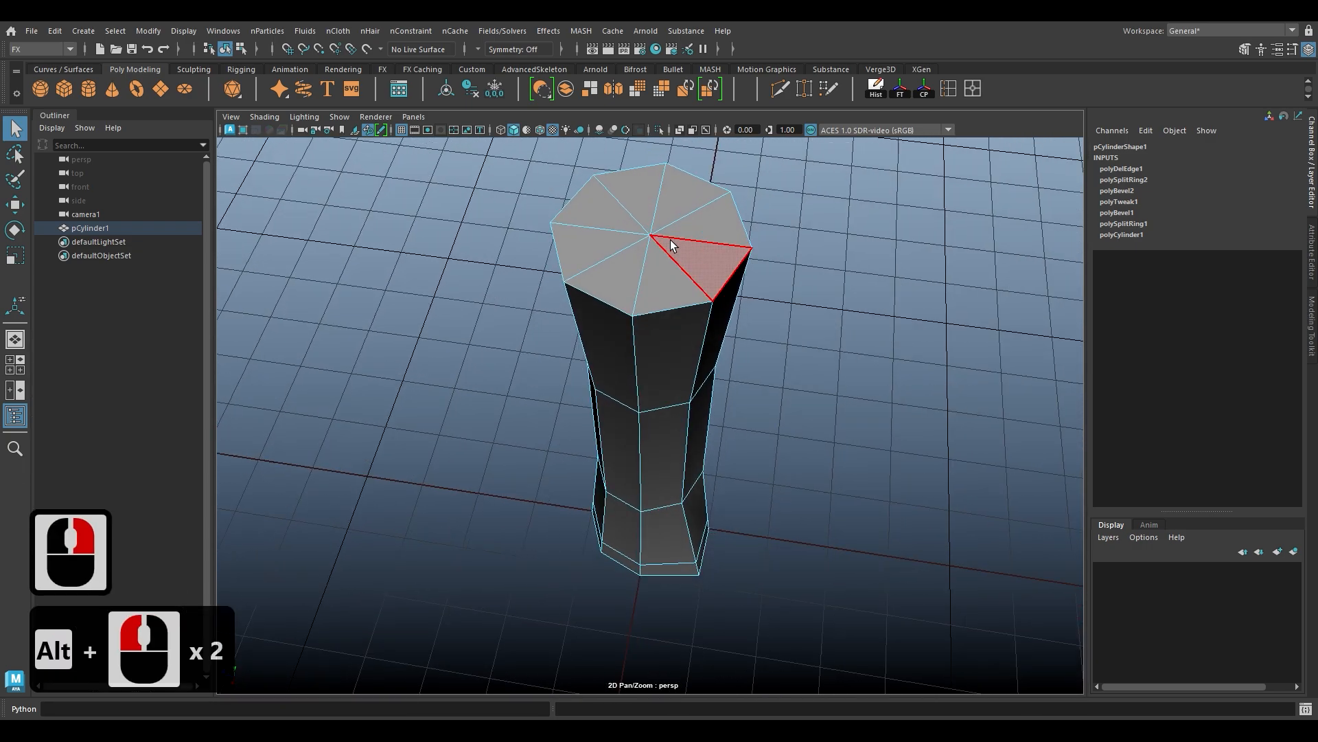
pyautogui.rightClick(665, 207)
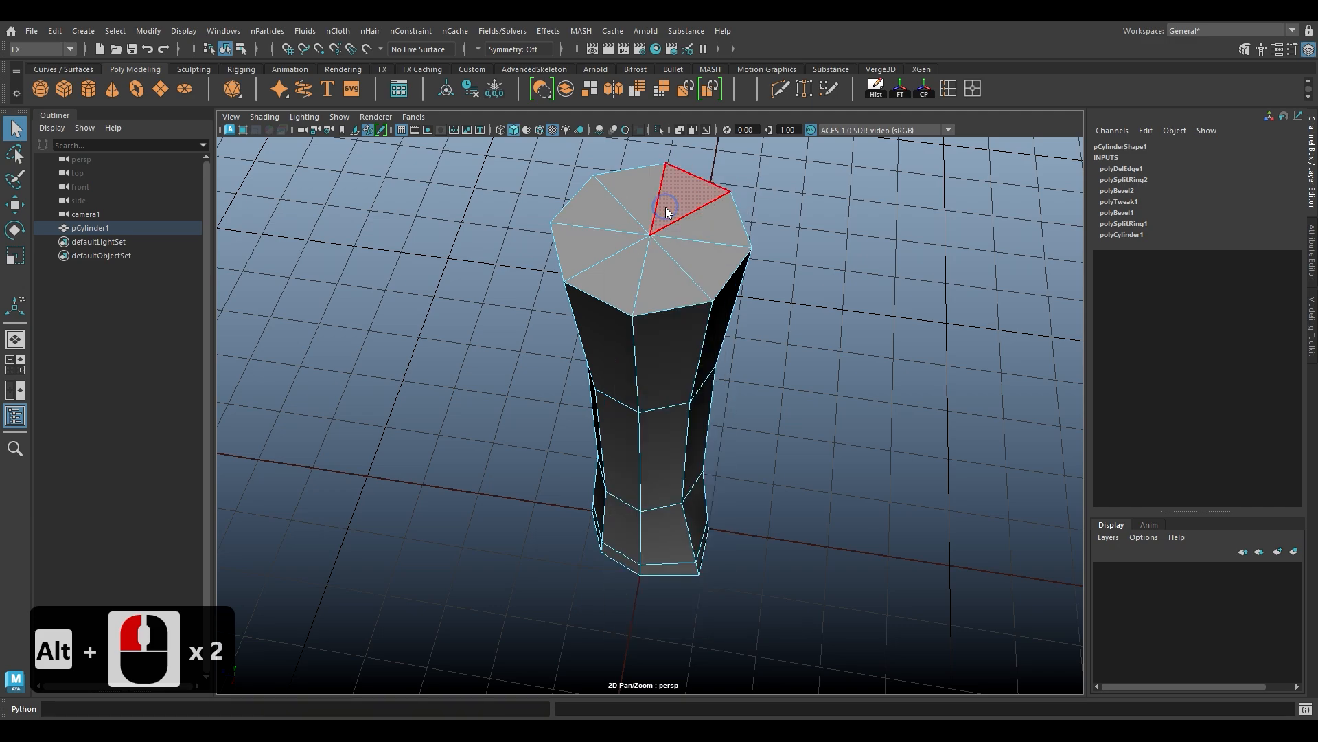
pyautogui.click(645, 196)
pyautogui.press('Tab')
pyautogui.moveTo(610, 213)
pyautogui.mouseDown()
pyautogui.moveTo(606, 258)
pyautogui.moveTo(671, 268)
pyautogui.moveTo(683, 210)
pyautogui.moveTo(676, 220)
pyautogui.mouseUp()
pyautogui.click(676, 252)
pyautogui.press('Delete')
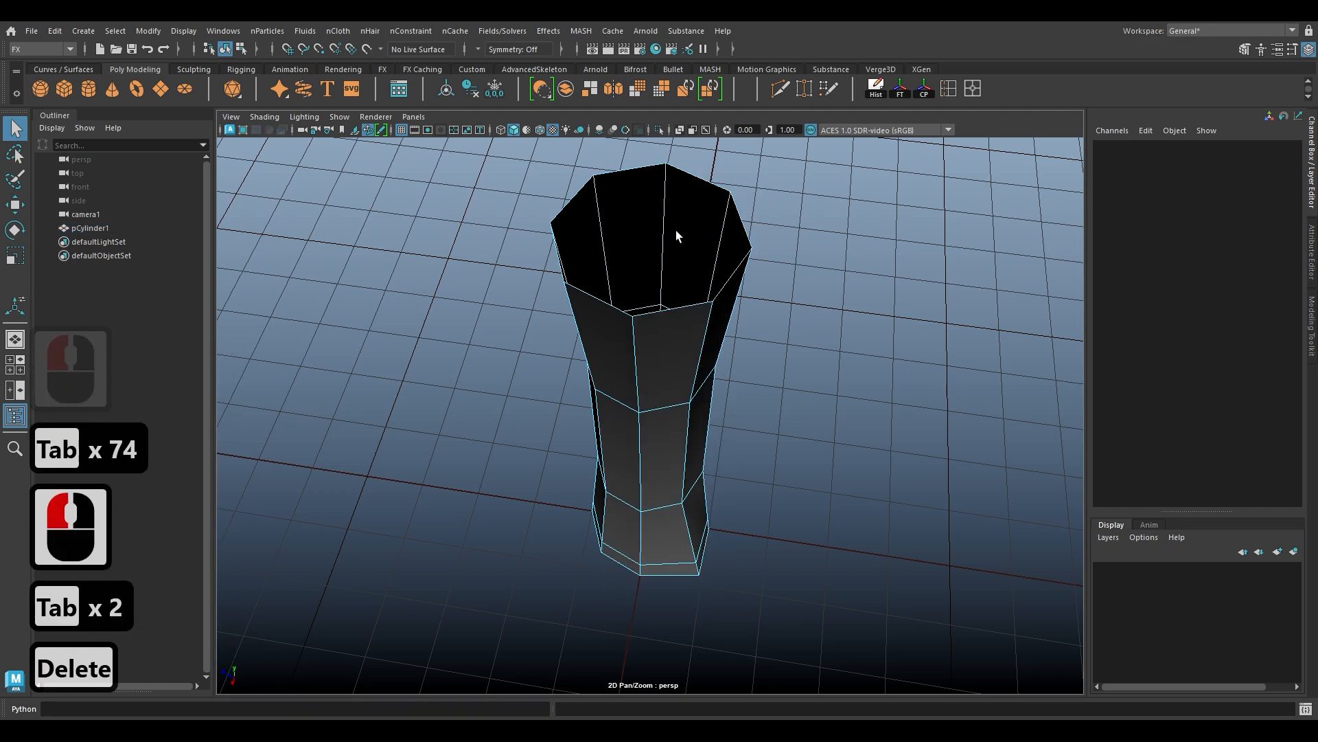
# Step: Extrude the open top border edge loop inward by scaling it to form a flat rim
pyautogui.moveTo(627, 199); pyautogui.dragTo(636, 172, button='right')
pyautogui.doubleClick(642, 169)
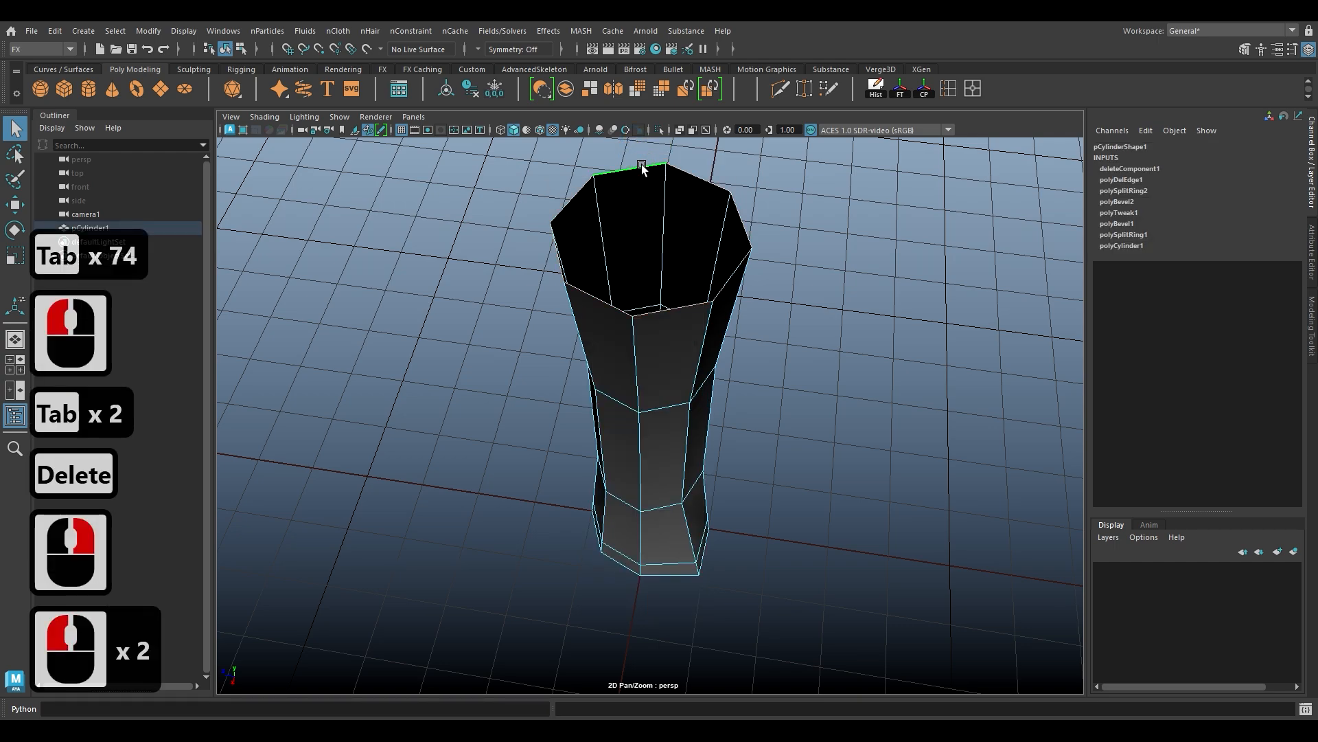
pyautogui.press('r')
pyautogui.keyDown('shift'); pyautogui.moveTo(640, 235); pyautogui.dragTo(607, 236); pyautogui.keyUp('shift')
pyautogui.moveTo(601, 172); pyautogui.dragTo(572, 177, button='right')
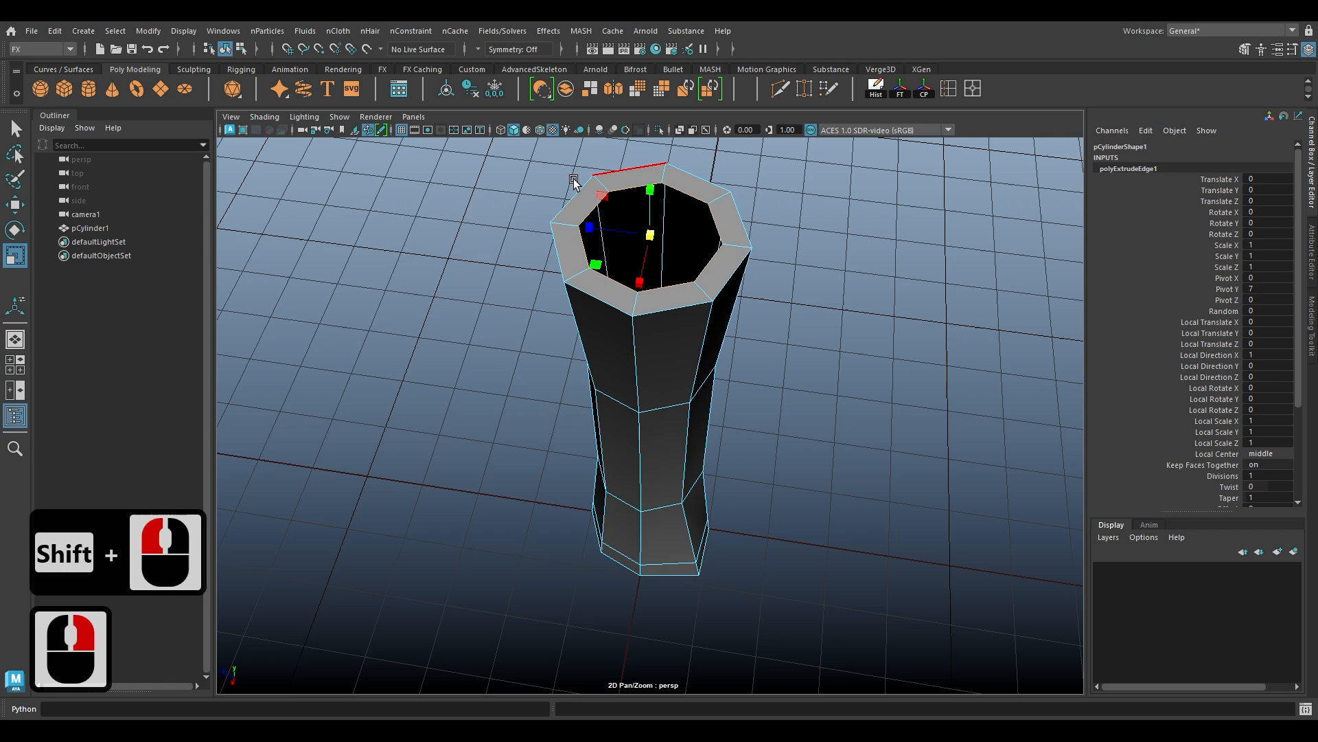
# Step: Raise three non-adjacent vertices on the outer edge of the top rim to make its height uneven
pyautogui.click(596, 178)
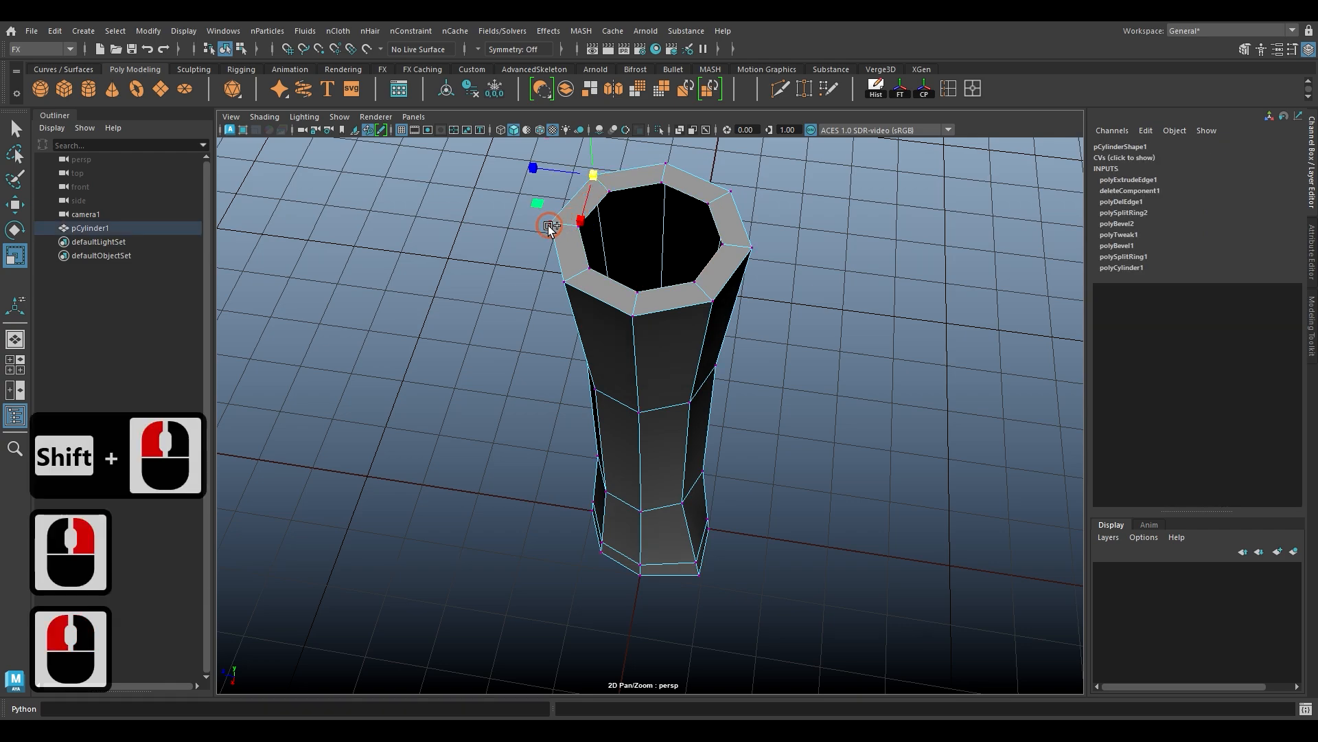
pyautogui.keyDown('shift'); pyautogui.click(757, 250); pyautogui.keyUp('shift')
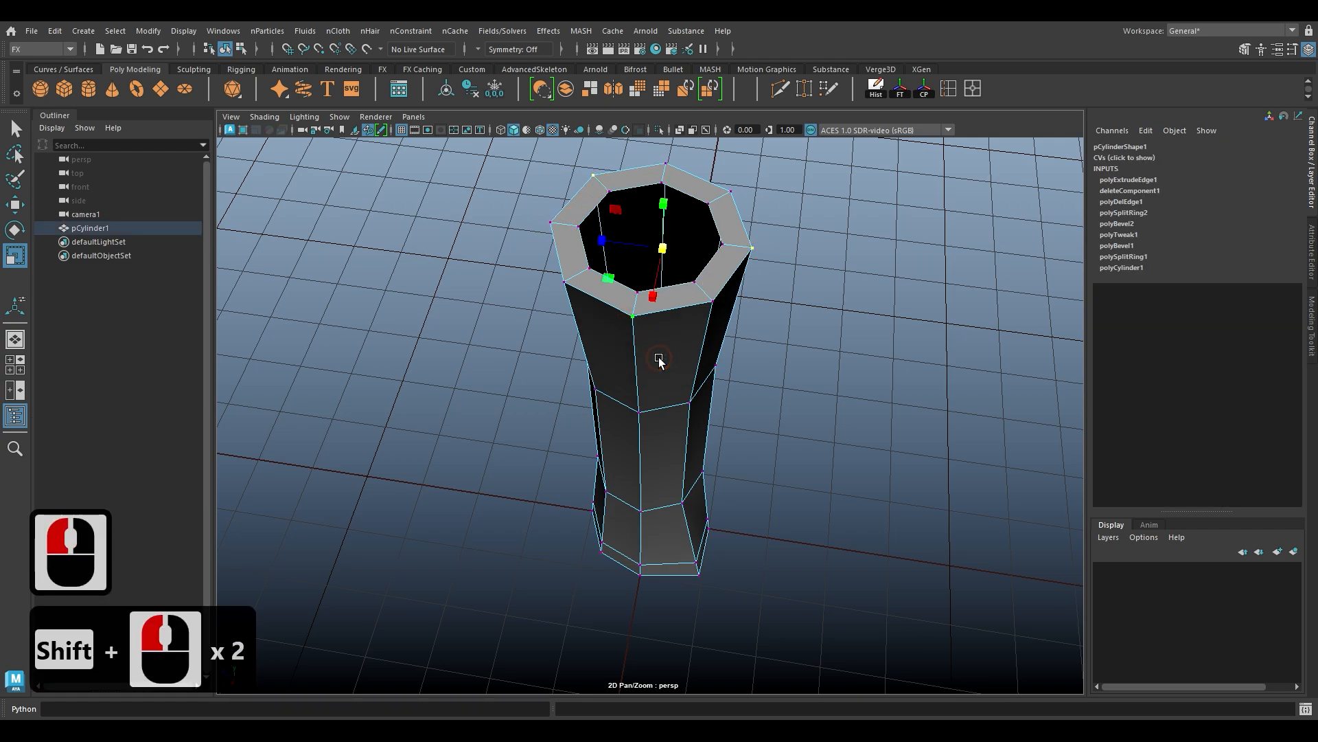
pyautogui.press('w')
pyautogui.click(664, 231)
pyautogui.hotkey('ctrl', 'z')
pyautogui.moveTo(663, 218); pyautogui.dragTo(664, 203)
# Step: Shift another three outer rim vertices vertically to vary the rim further, and preview the mesh smoothed
pyautogui.keyDown('alt'); pyautogui.moveTo(721, 316); pyautogui.dragTo(701, 357); pyautogui.keyUp('alt')
pyautogui.click(572, 253)
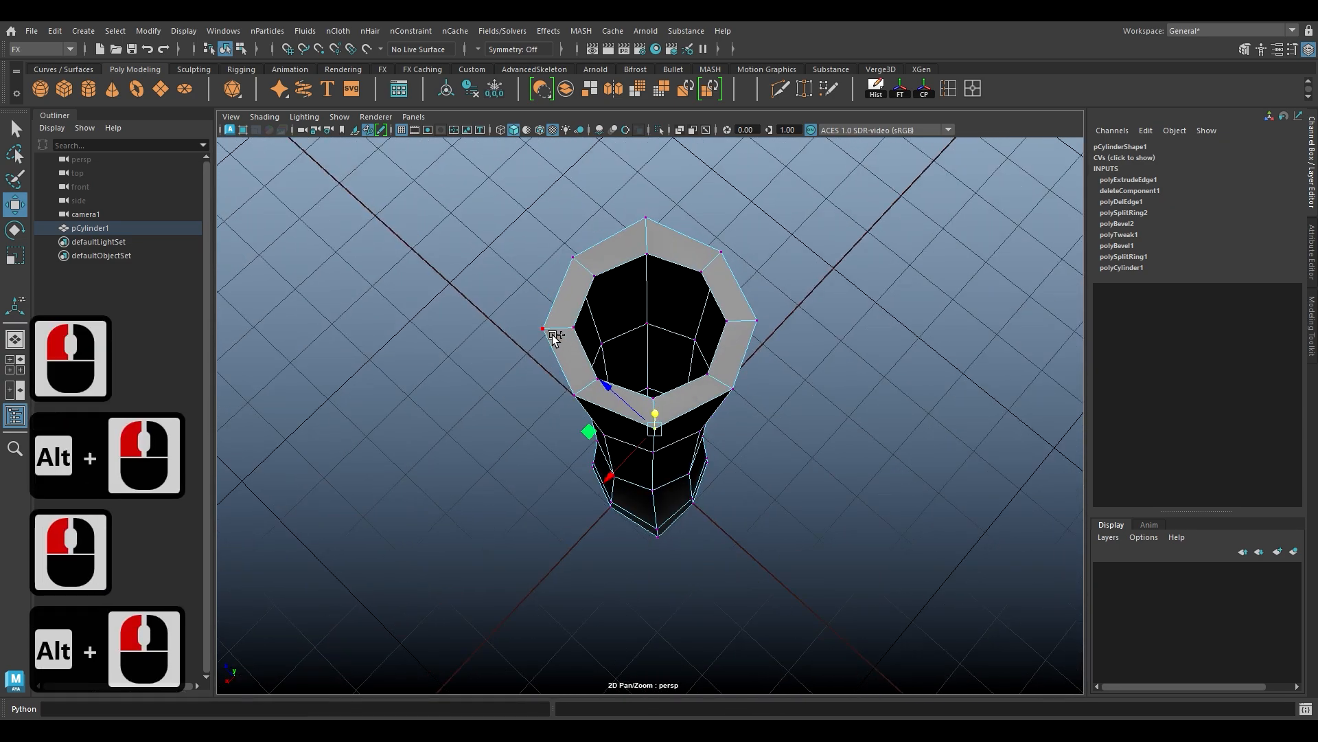
pyautogui.keyDown('shift'); pyautogui.click(552, 334); pyautogui.keyUp('shift')
pyautogui.keyDown('alt'); pyautogui.moveTo(682, 297); pyautogui.dragTo(657, 203); pyautogui.keyUp('alt')
pyautogui.click(659, 199)
pyautogui.press('3')
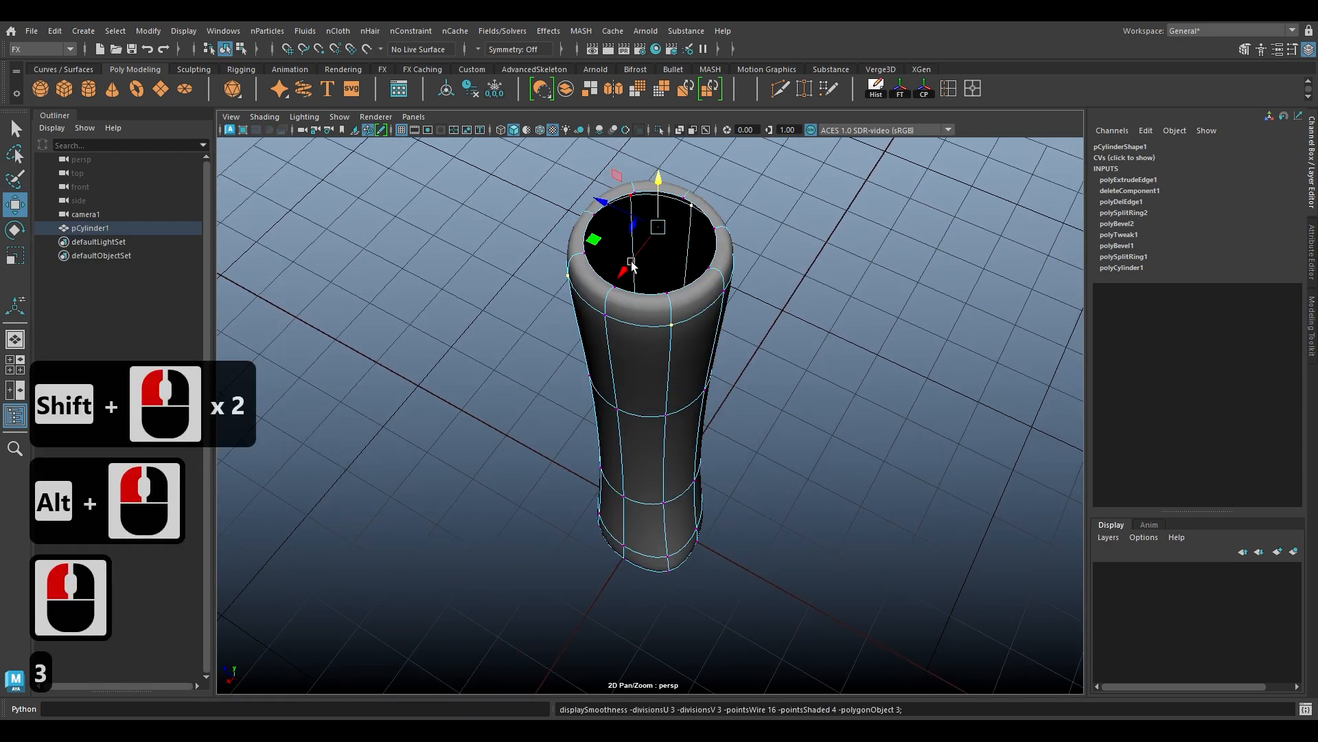
pyautogui.keyDown('alt'); pyautogui.moveTo(635, 340); pyautogui.dragTo(690, 319); pyautogui.keyUp('alt')
# Step: Return to the unsmoothed display and fill the hole bounded by the rim's inner border edge loop
pyautogui.press('f')
pyautogui.scroll(-2, 691, 312)
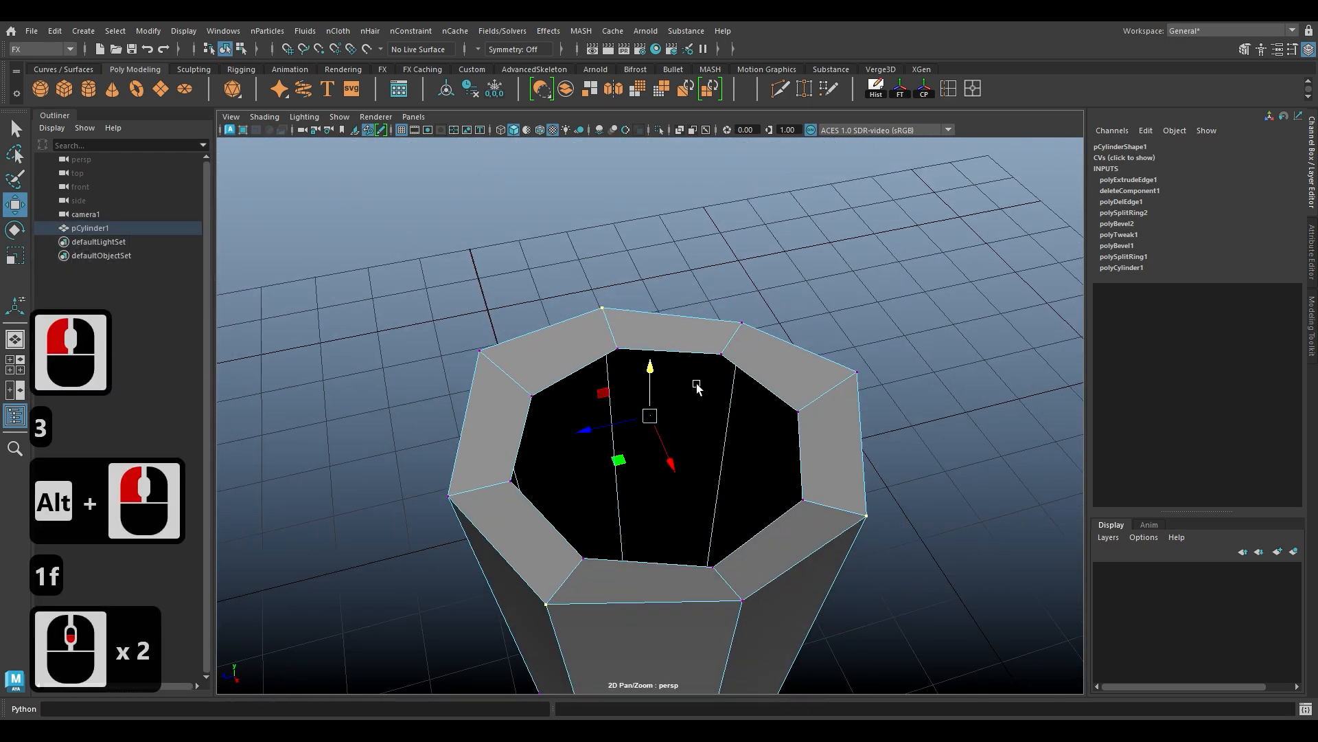
pyautogui.keyDown('alt'); pyautogui.moveTo(697, 383); pyautogui.dragTo(624, 289); pyautogui.keyUp('alt')
pyautogui.moveTo(626, 282); pyautogui.dragTo(617, 225, button='right')
pyautogui.doubleClick(632, 312)
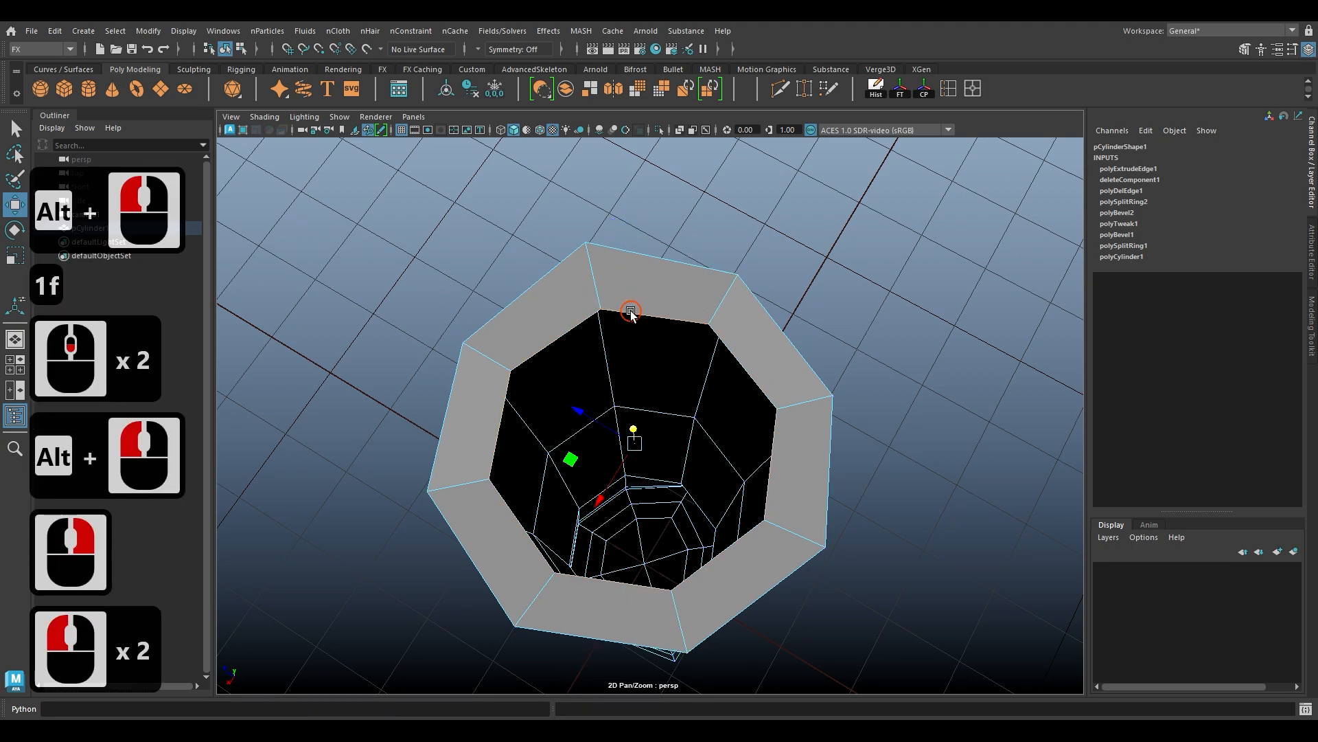
pyautogui.keyDown('shift'); pyautogui.rightClick(899, 276); pyautogui.keyUp('shift')
pyautogui.keyDown('shift'); pyautogui.moveTo(879, 468); pyautogui.dragTo(876, 458, button='right'); pyautogui.keyUp('shift')
# Step: Cut the new cap face into four quads with two crossing Multi-Cut lines between opposite corner vertices
pyautogui.keyDown('alt'); pyautogui.moveTo(745, 458); pyautogui.dragTo(822, 249); pyautogui.keyUp('alt')
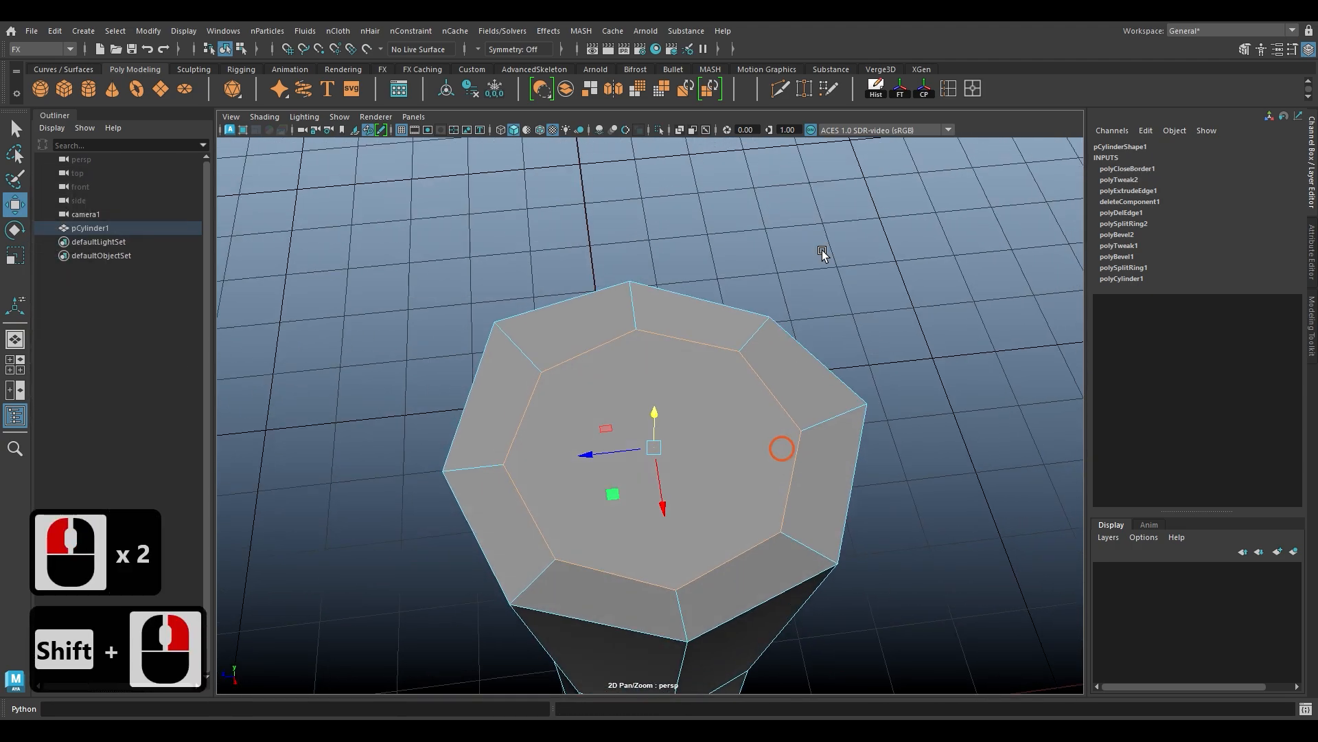
pyautogui.click(784, 87)
pyautogui.click(739, 351)
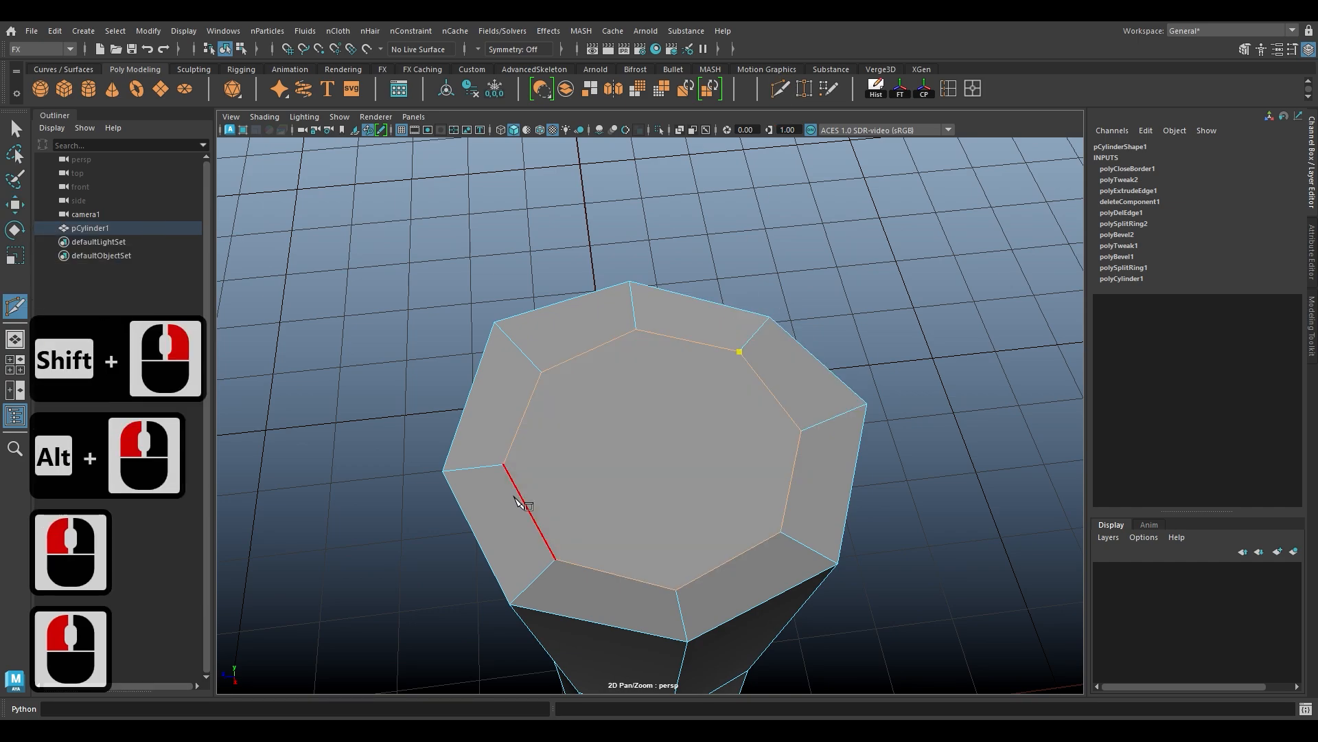
pyautogui.click(555, 560)
pyautogui.press('Return')
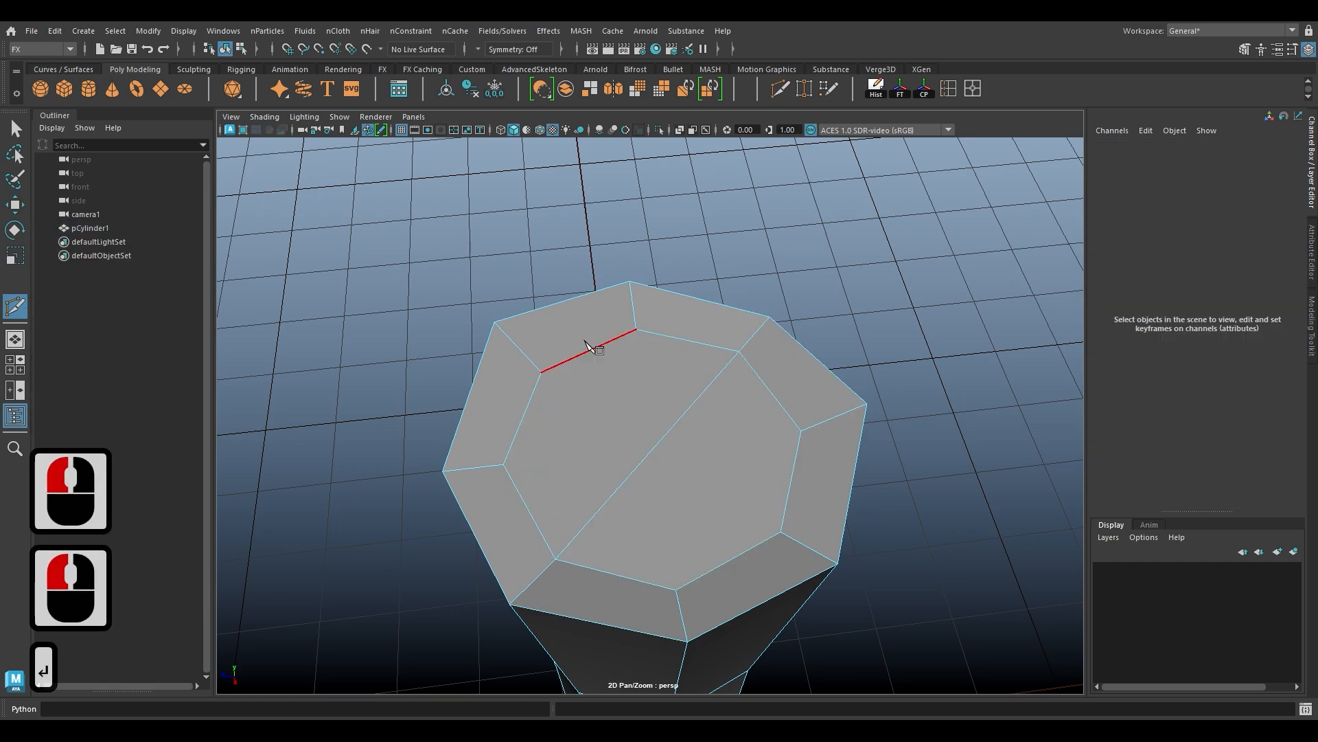
pyautogui.click(542, 372)
pyautogui.click(781, 532)
pyautogui.press('Return')
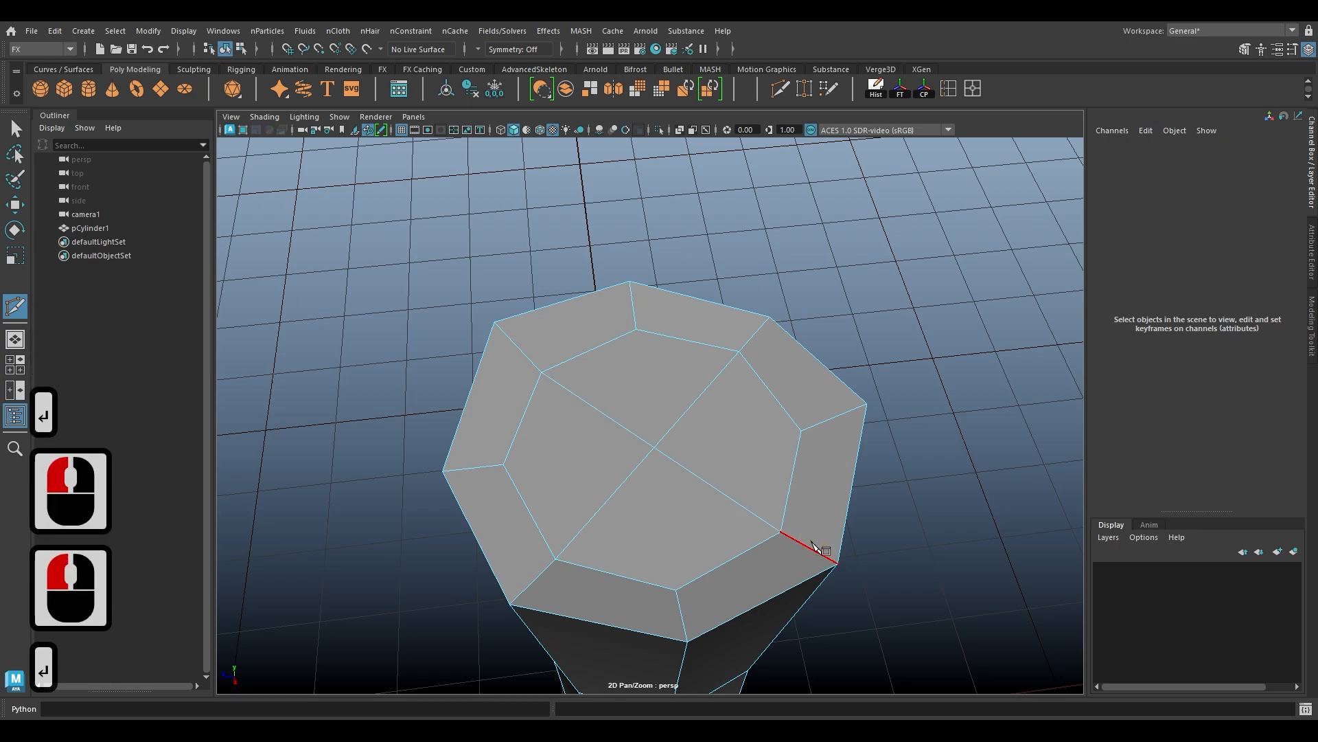
# Step: Extrude the four central cap faces downward to recess them inside the rim, checking the result in smooth preview
pyautogui.press('w')
pyautogui.moveTo(648, 377); pyautogui.dragTo(638, 371, button='right')
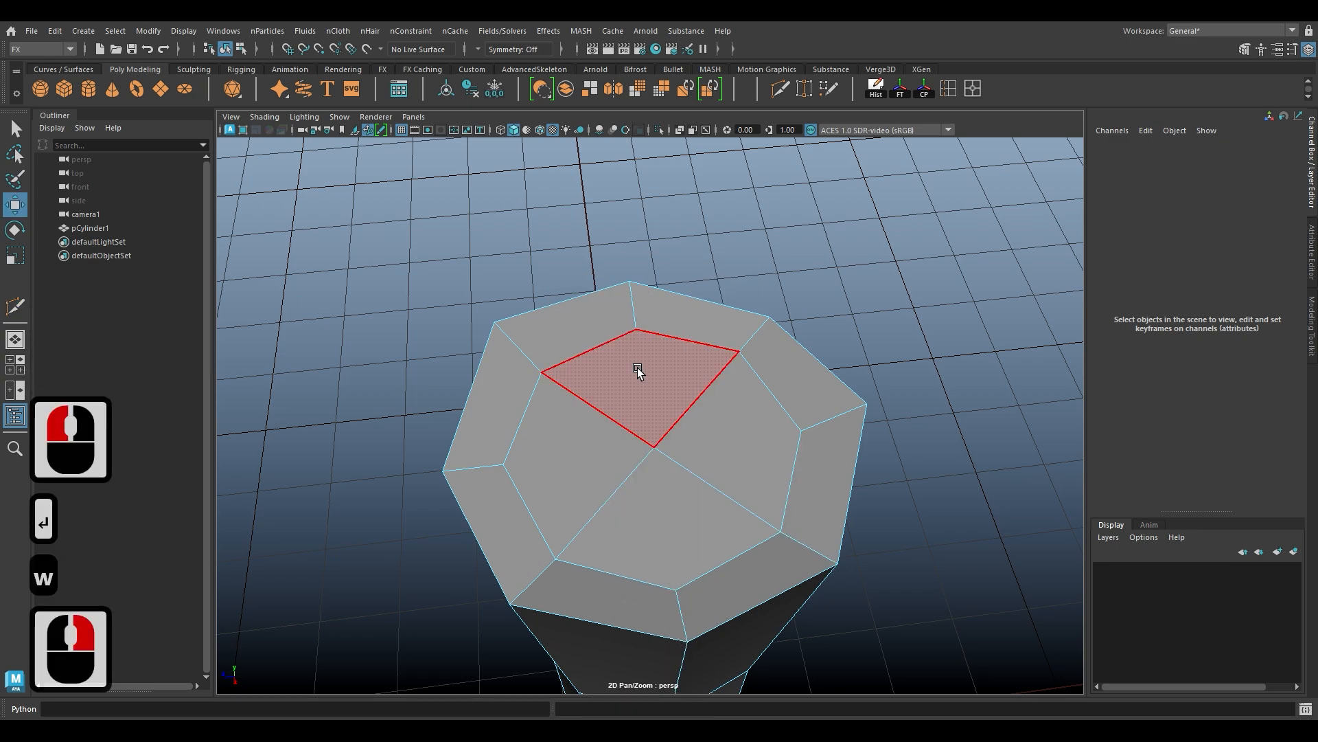
pyautogui.click(638, 371)
pyautogui.keyDown('shift'); pyautogui.click(580, 451); pyautogui.keyUp('shift')
pyautogui.keyDown('shift'); pyautogui.click(662, 520); pyautogui.keyUp('shift')
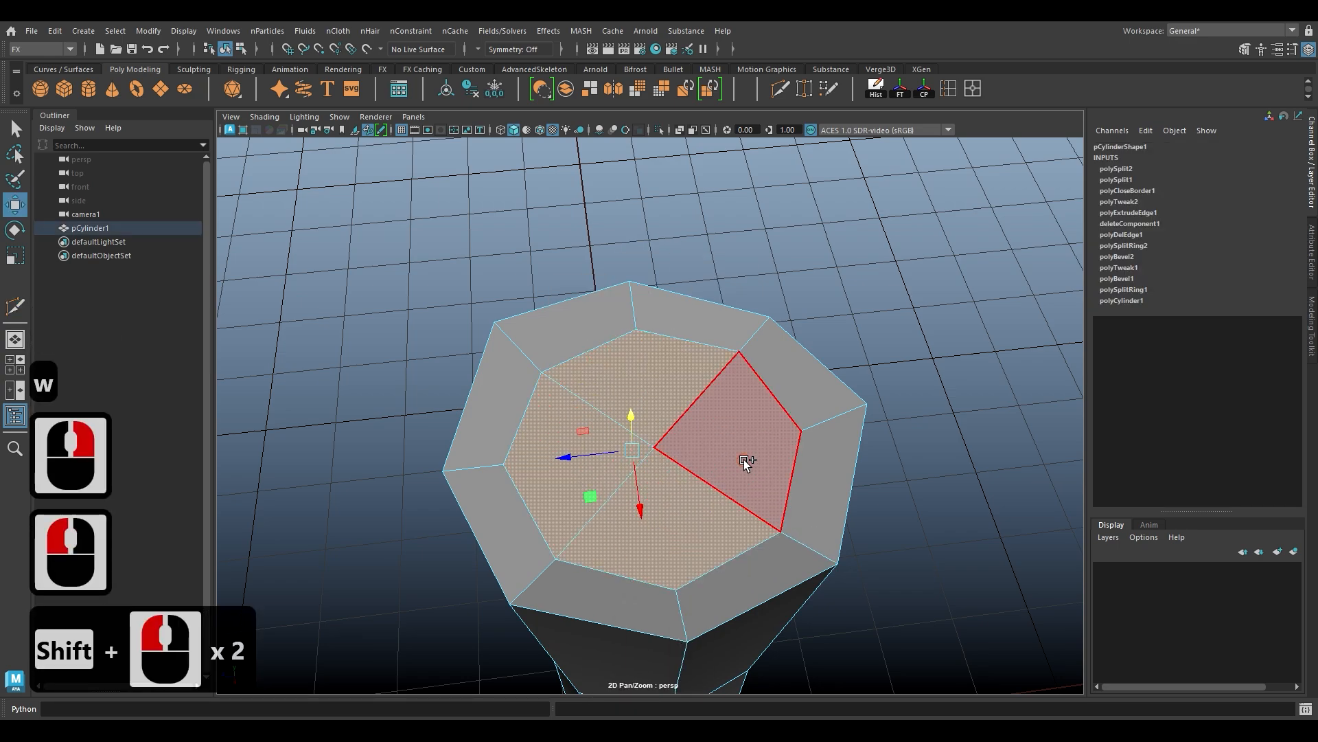
pyautogui.press('w')
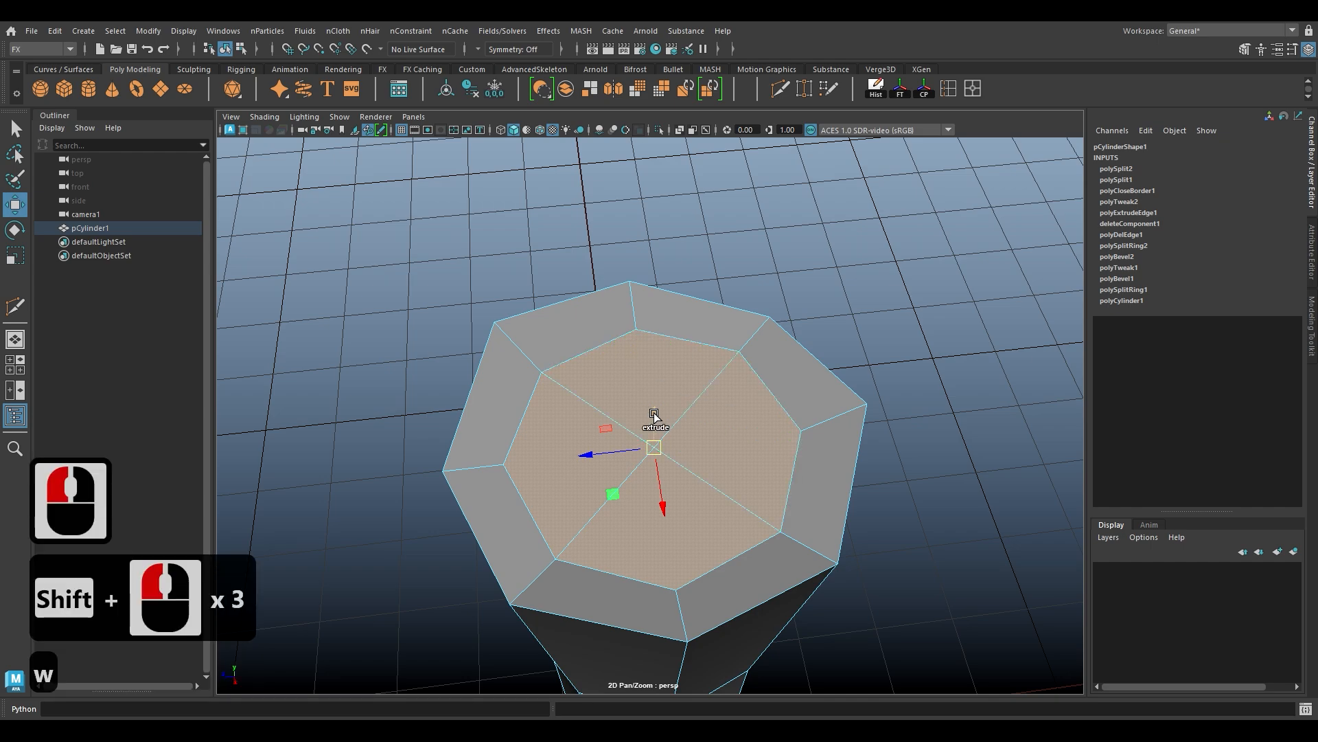
pyautogui.keyDown('shift'); pyautogui.moveTo(654, 417); pyautogui.dragTo(813, 568); pyautogui.keyUp('shift')
pyautogui.press('3')
pyautogui.scroll(-2, 588, 528)
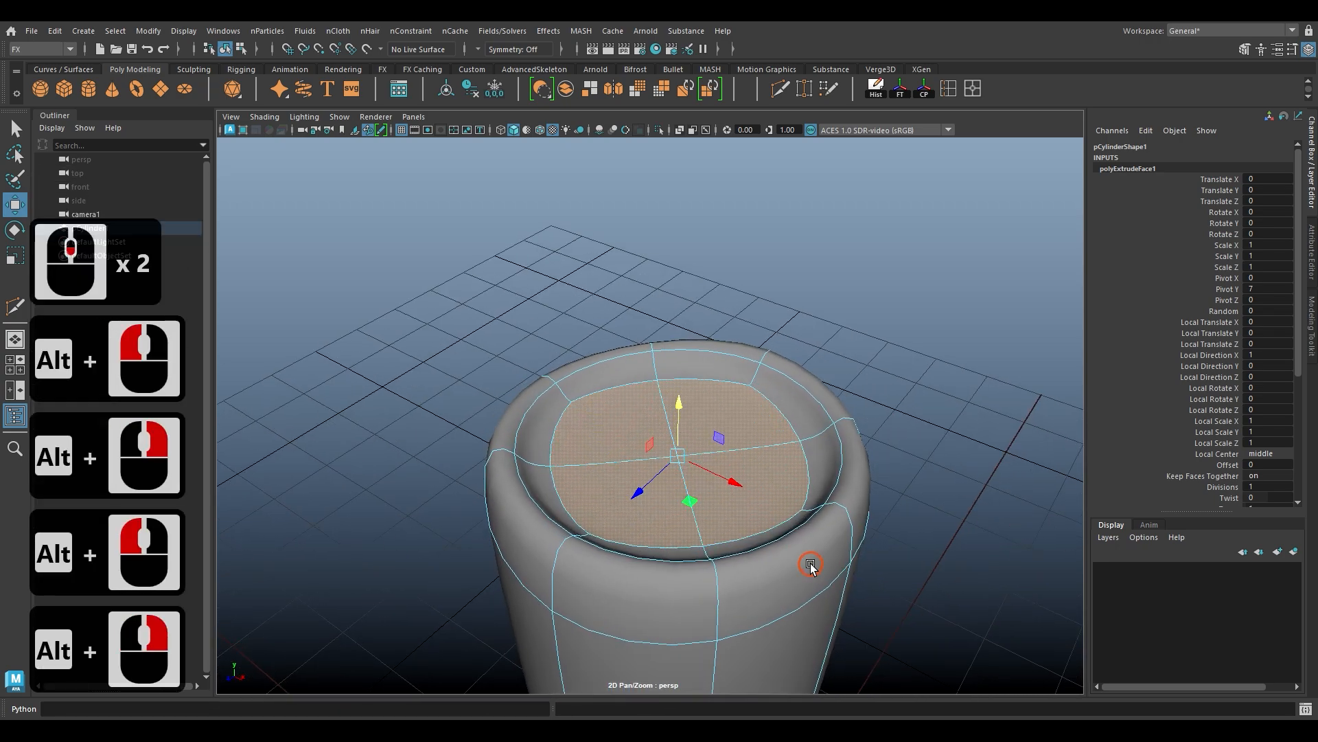
pyautogui.press('1')
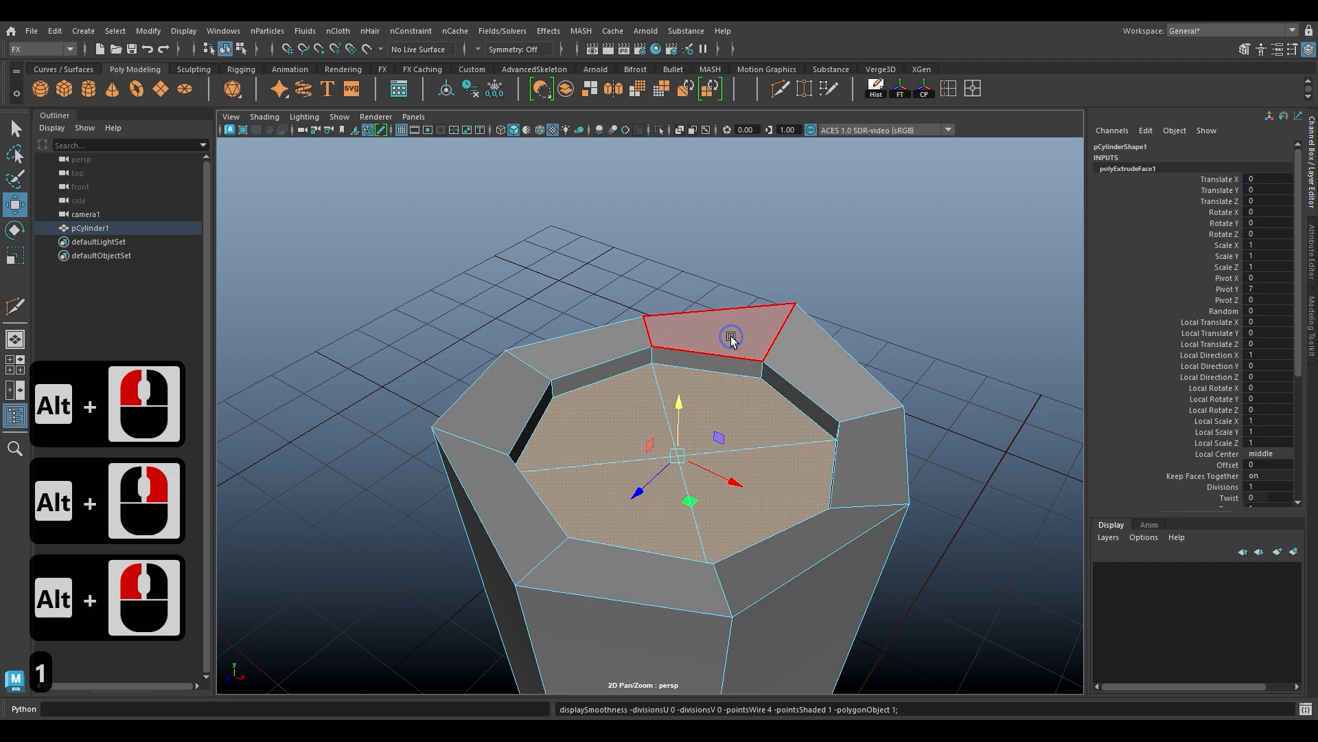
# Step: Bevel the inner top edge loop of the rim with a fraction of 0.5 and one segment
pyautogui.moveTo(731, 336); pyautogui.dragTo(792, 266, button='right')
pyautogui.click(791, 266)
pyautogui.keyDown('alt'); pyautogui.moveTo(629, 480); pyautogui.dragTo(673, 479); pyautogui.keyUp('alt')
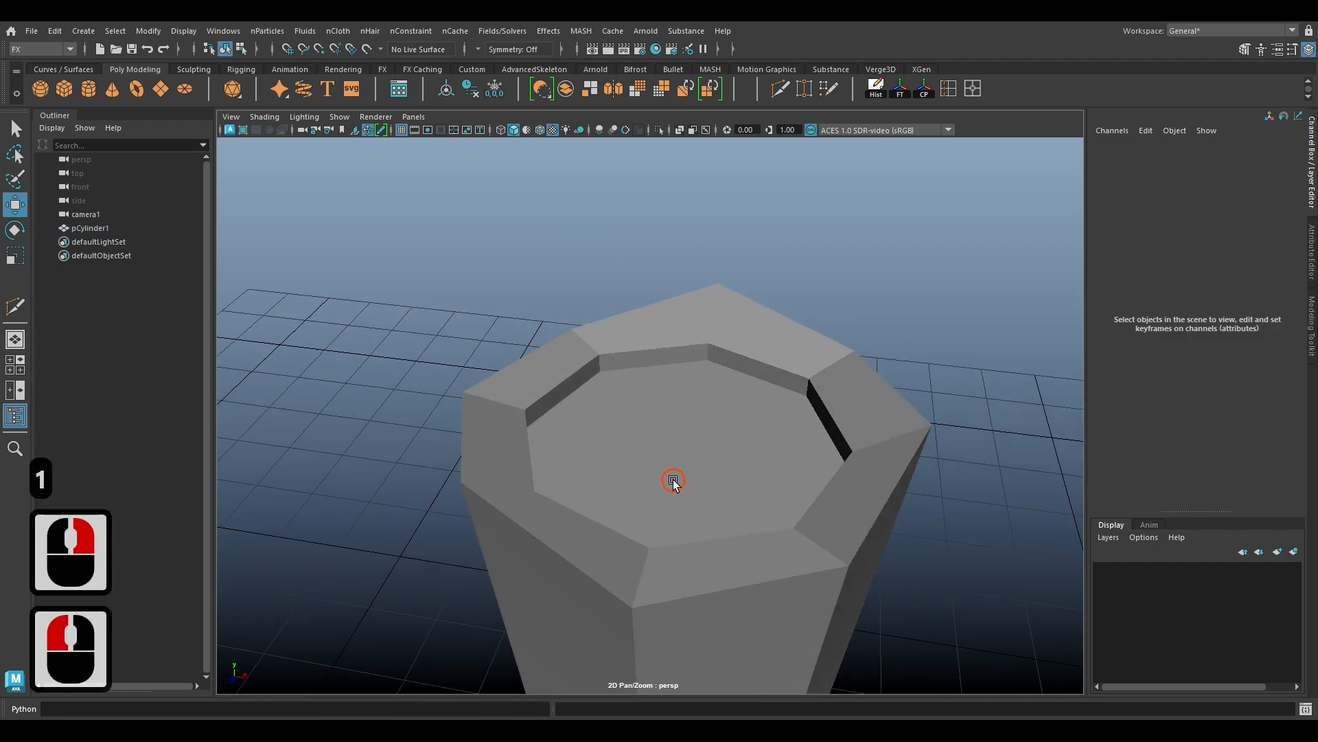
pyautogui.keyDown('alt'); pyautogui.moveTo(673, 479); pyautogui.dragTo(694, 498, button='right'); pyautogui.keyUp('alt')
pyautogui.moveTo(697, 282); pyautogui.dragTo(801, 338, button='right')
pyautogui.doubleClick(682, 341)
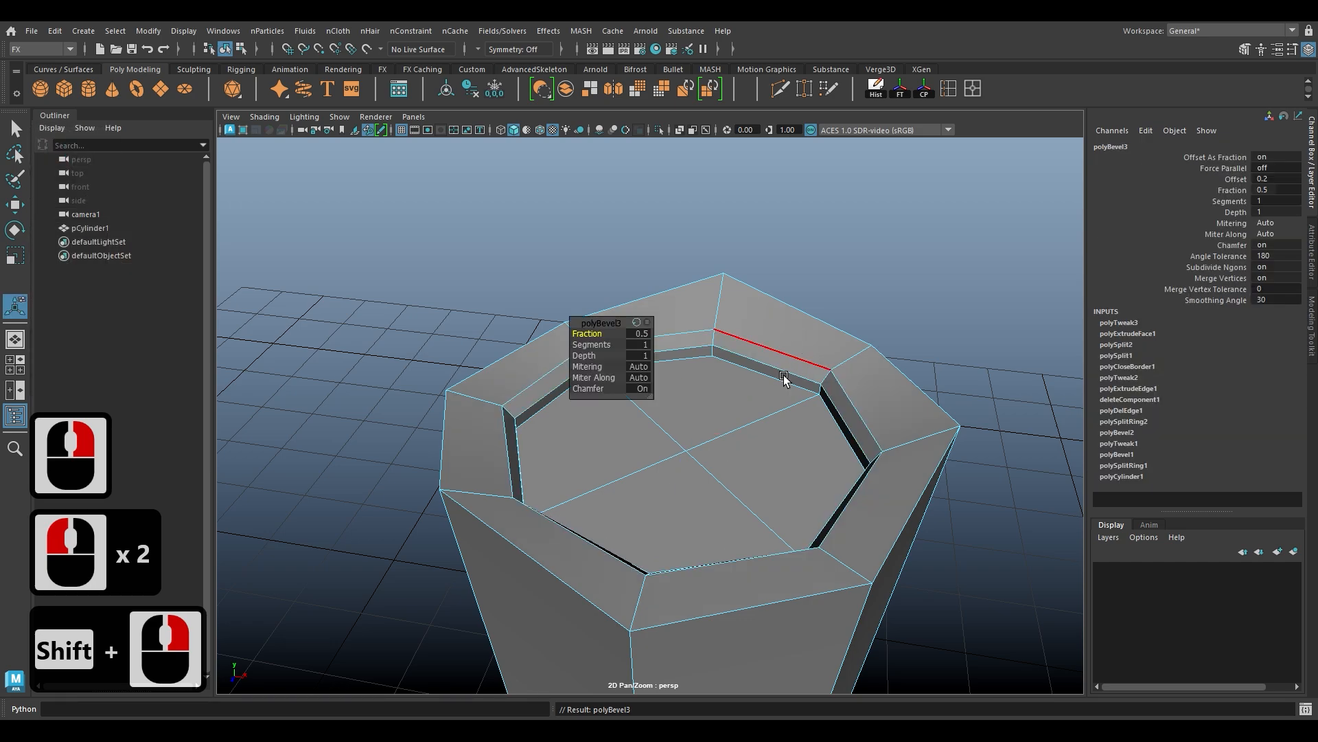
# Step: Scale the bevel's outer edge loop outward so it slides across the rim, and preview the smoothed shape
pyautogui.keyDown('alt'); pyautogui.moveTo(784, 375); pyautogui.dragTo(600, 436); pyautogui.keyUp('alt')
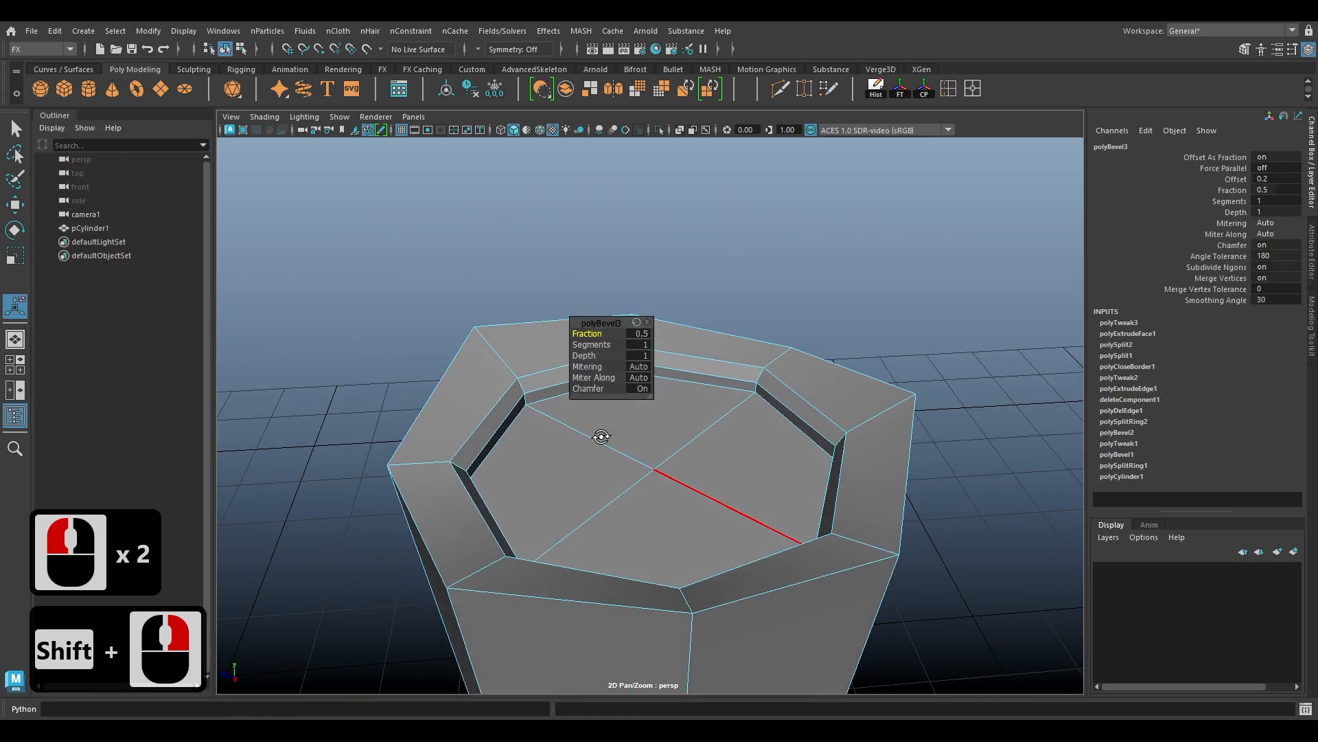
pyautogui.doubleClick(486, 435)
pyautogui.press('r')
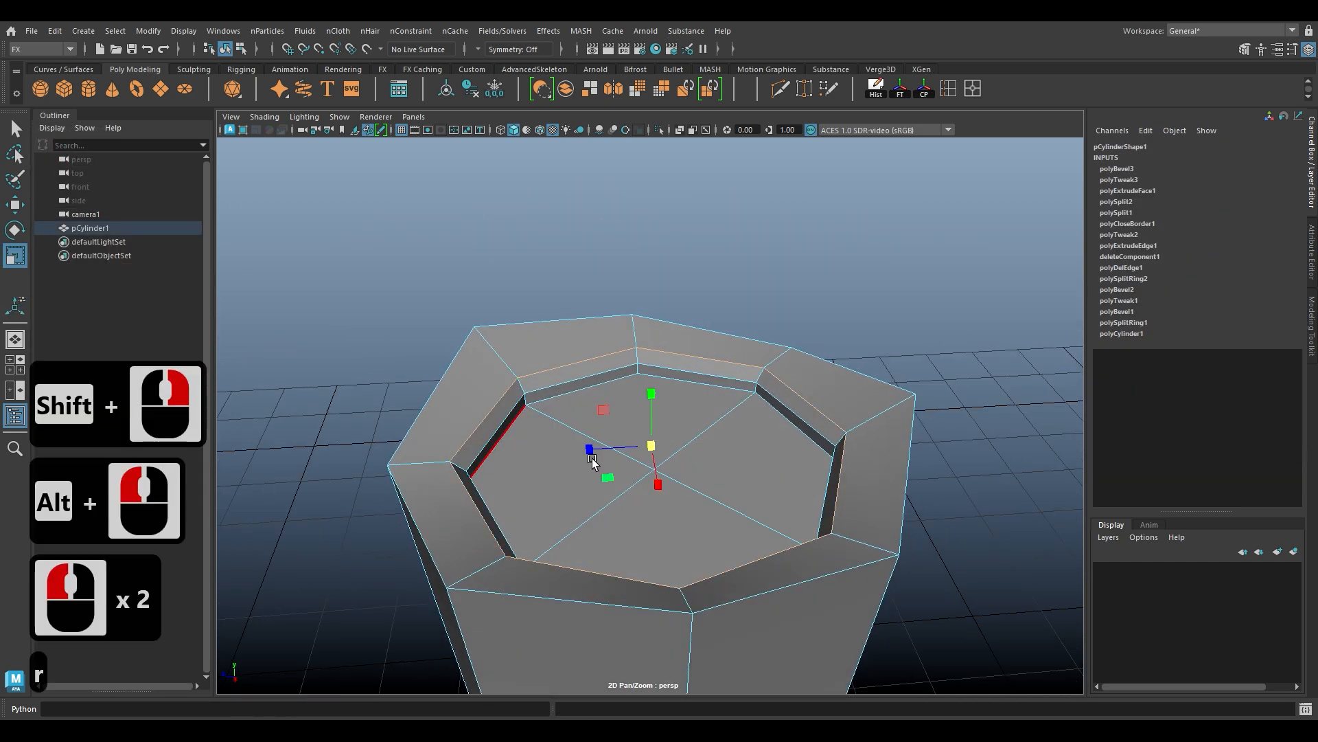
pyautogui.keyDown('ctrl'); pyautogui.moveTo(656, 447); pyautogui.dragTo(659, 449); pyautogui.keyUp('ctrl')
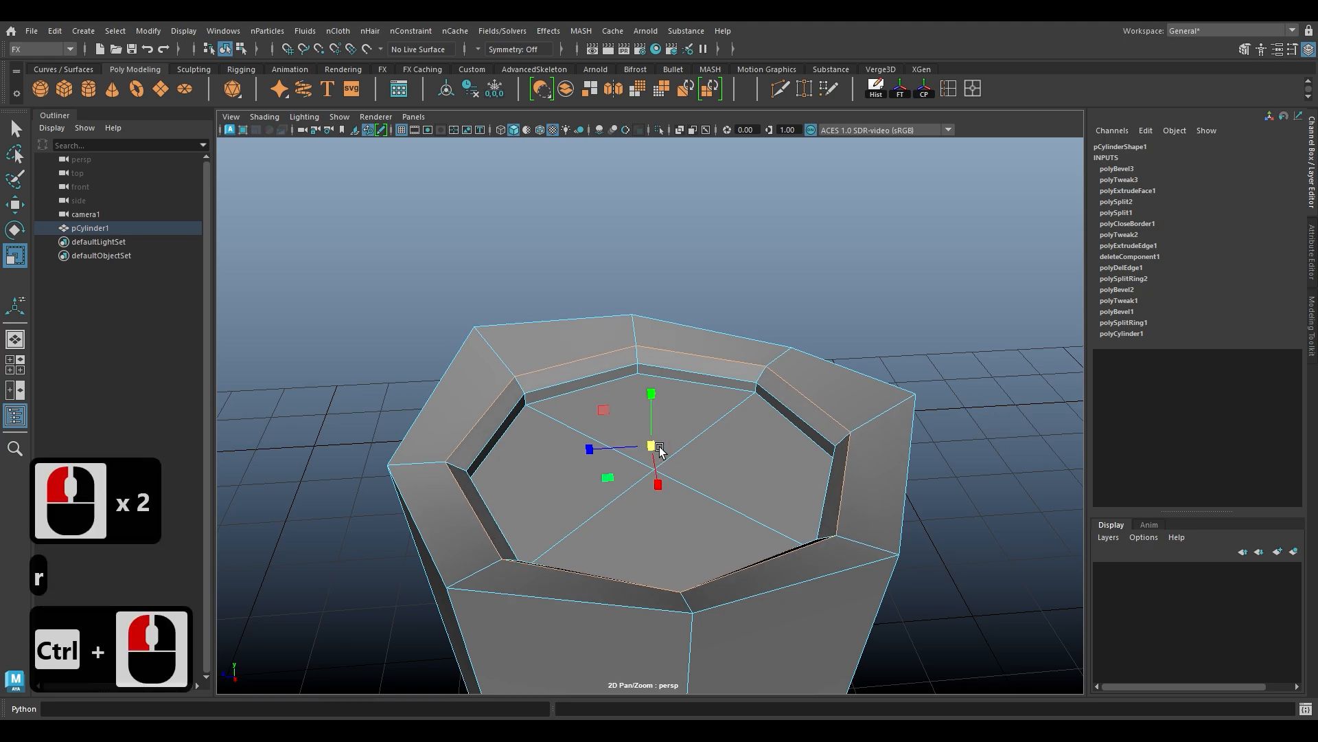
pyautogui.hotkey('ctrl', 'z')
pyautogui.press('shift')
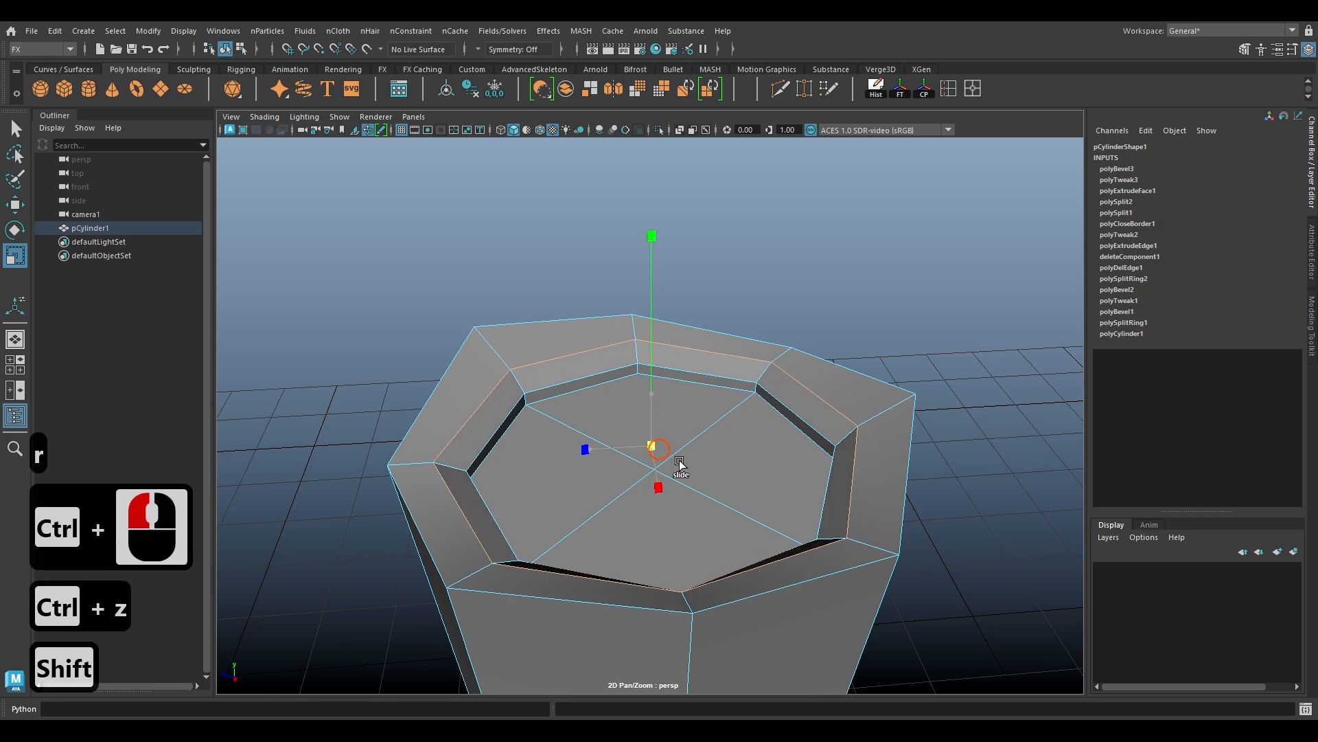
pyautogui.click(687, 469)
pyautogui.press('3')
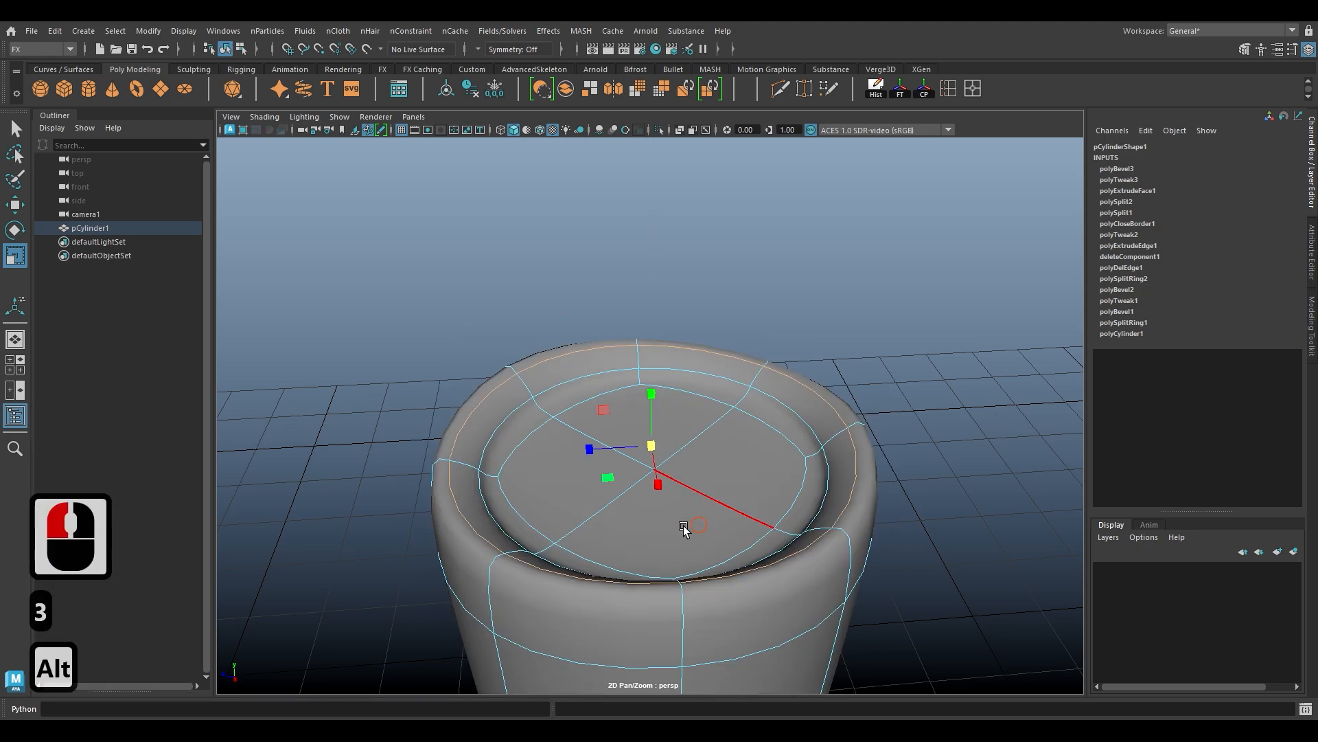
pyautogui.keyDown('alt'); pyautogui.moveTo(683, 526); pyautogui.dragTo(921, 536); pyautogui.keyUp('alt')
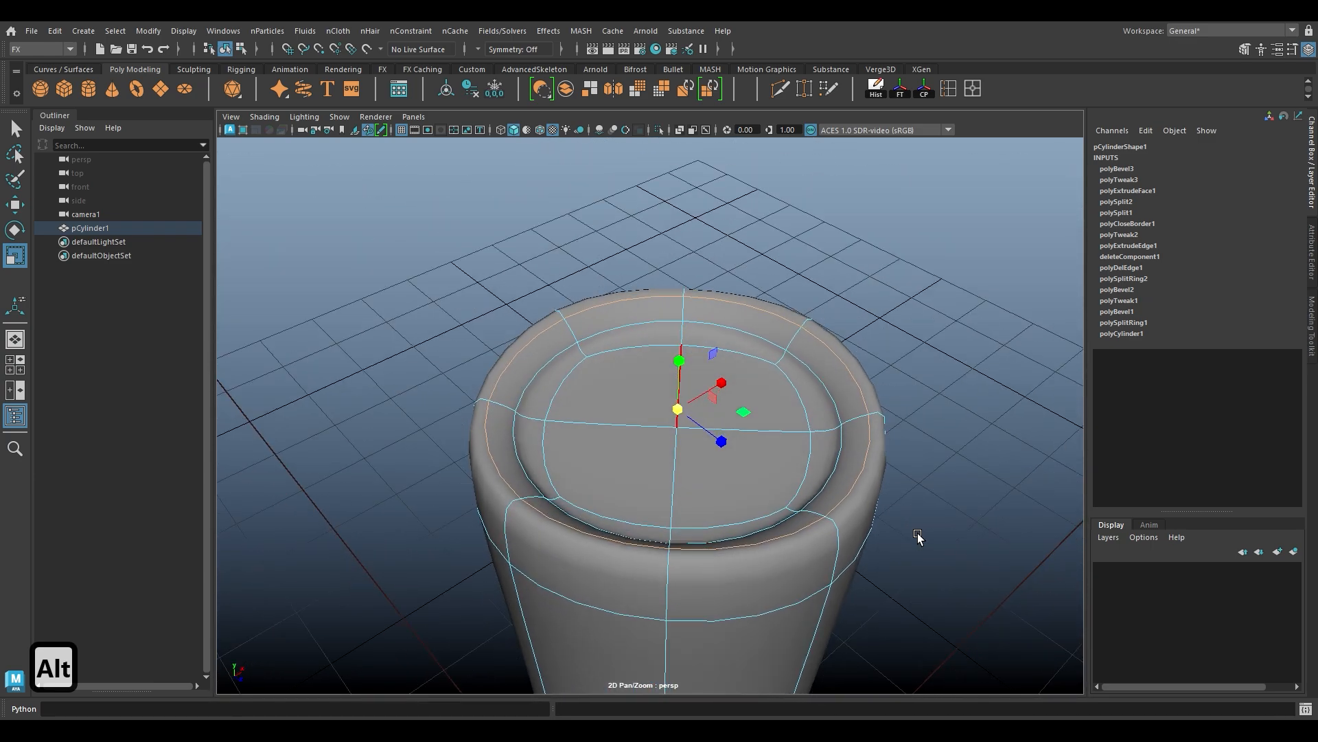
# Step: Raise the center vertex of the recessed cap to dome it upward
pyautogui.moveTo(661, 400); pyautogui.dragTo(591, 279, button='right')
pyautogui.click(680, 438)
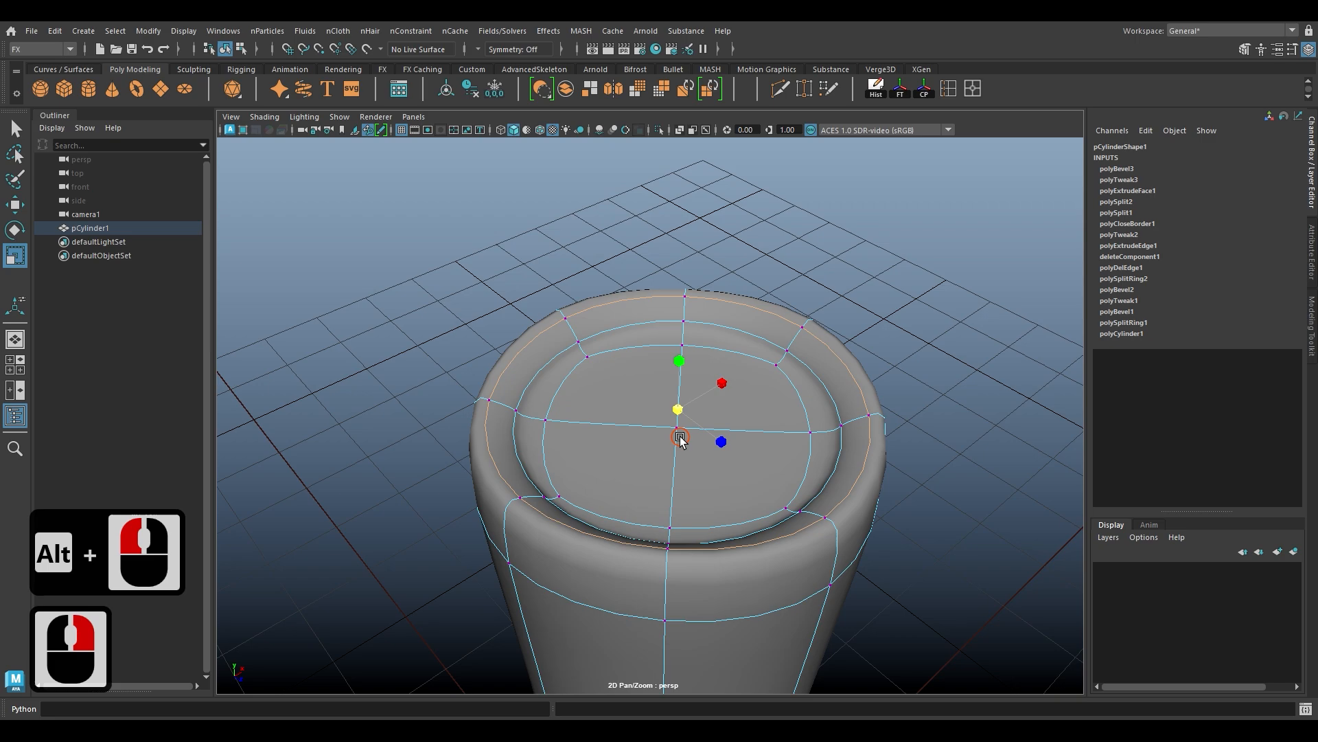
pyautogui.press('w')
pyautogui.click(673, 457)
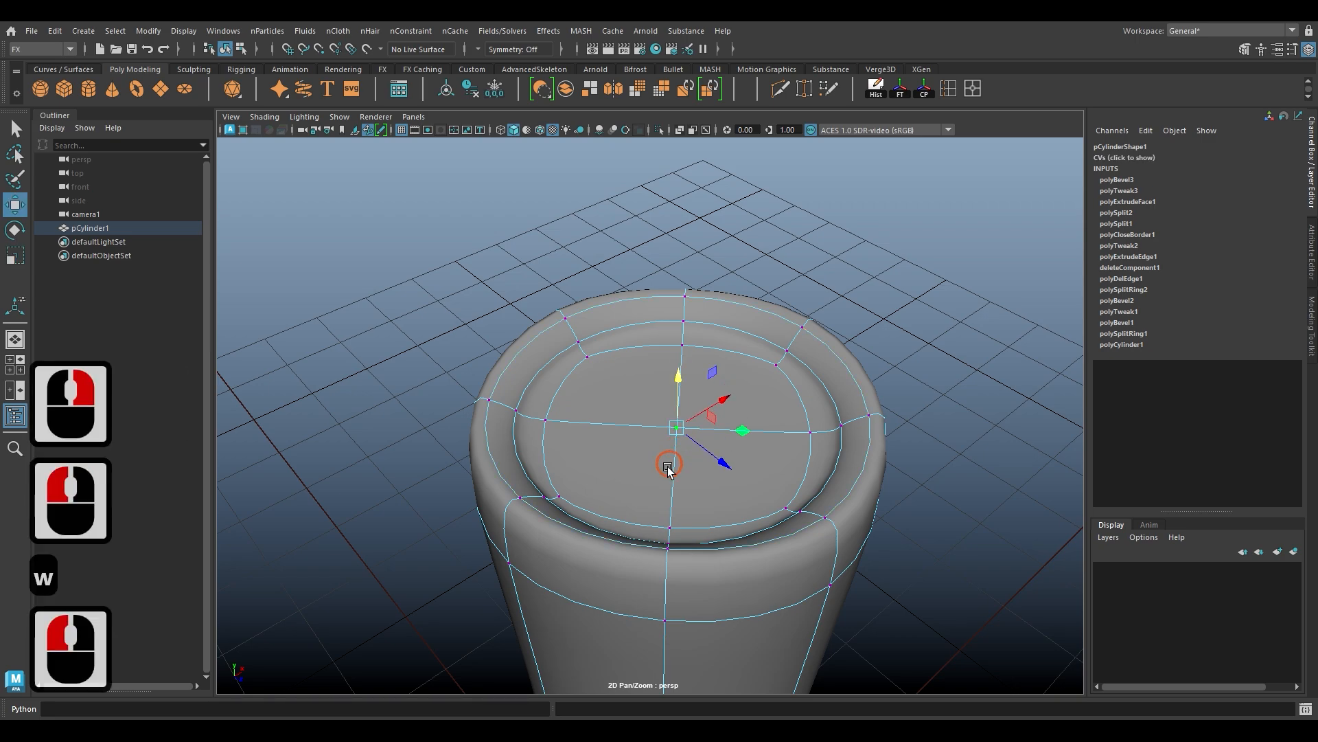
pyautogui.keyDown('alt'); pyautogui.moveTo(671, 465); pyautogui.dragTo(671, 371); pyautogui.keyUp('alt')
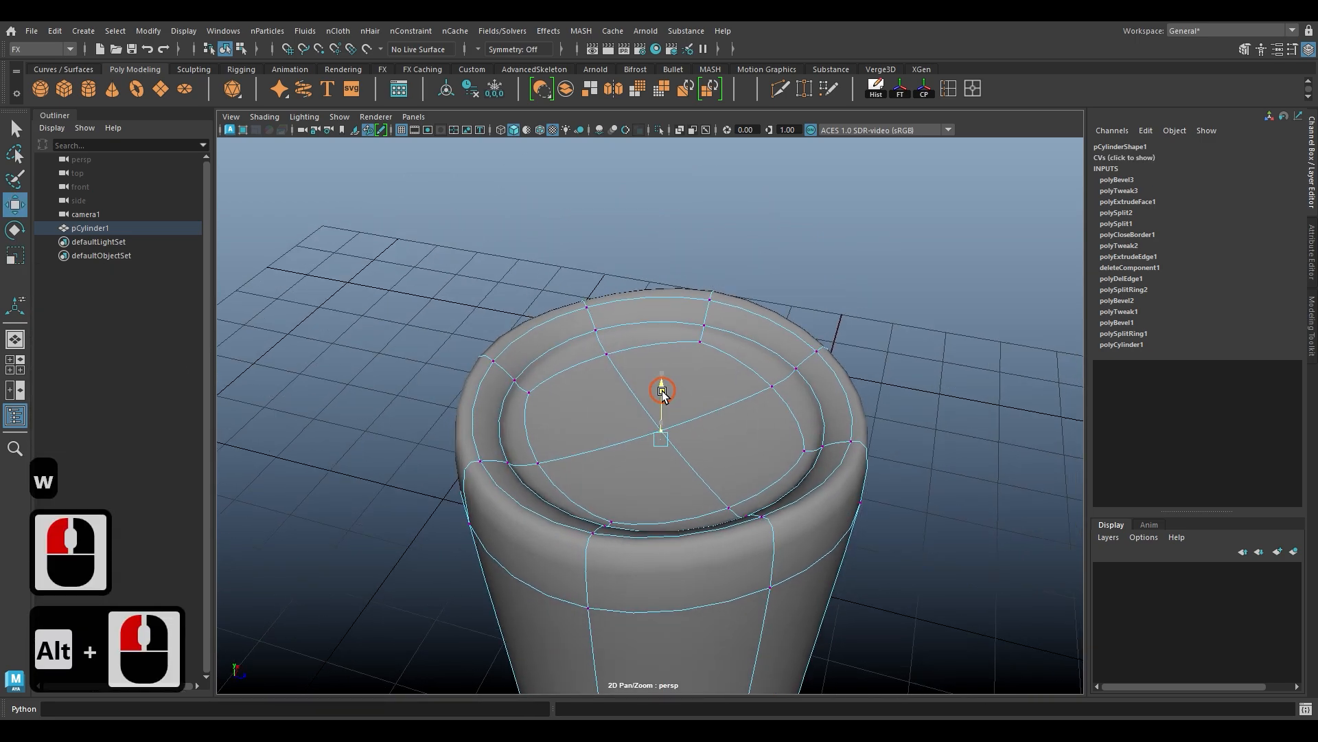
# Step: Lower four alternate vertices on the edge of the domed cap
pyautogui.keyDown('alt'); pyautogui.moveTo(662, 467); pyautogui.dragTo(584, 397); pyautogui.keyUp('alt')
pyautogui.click(598, 386)
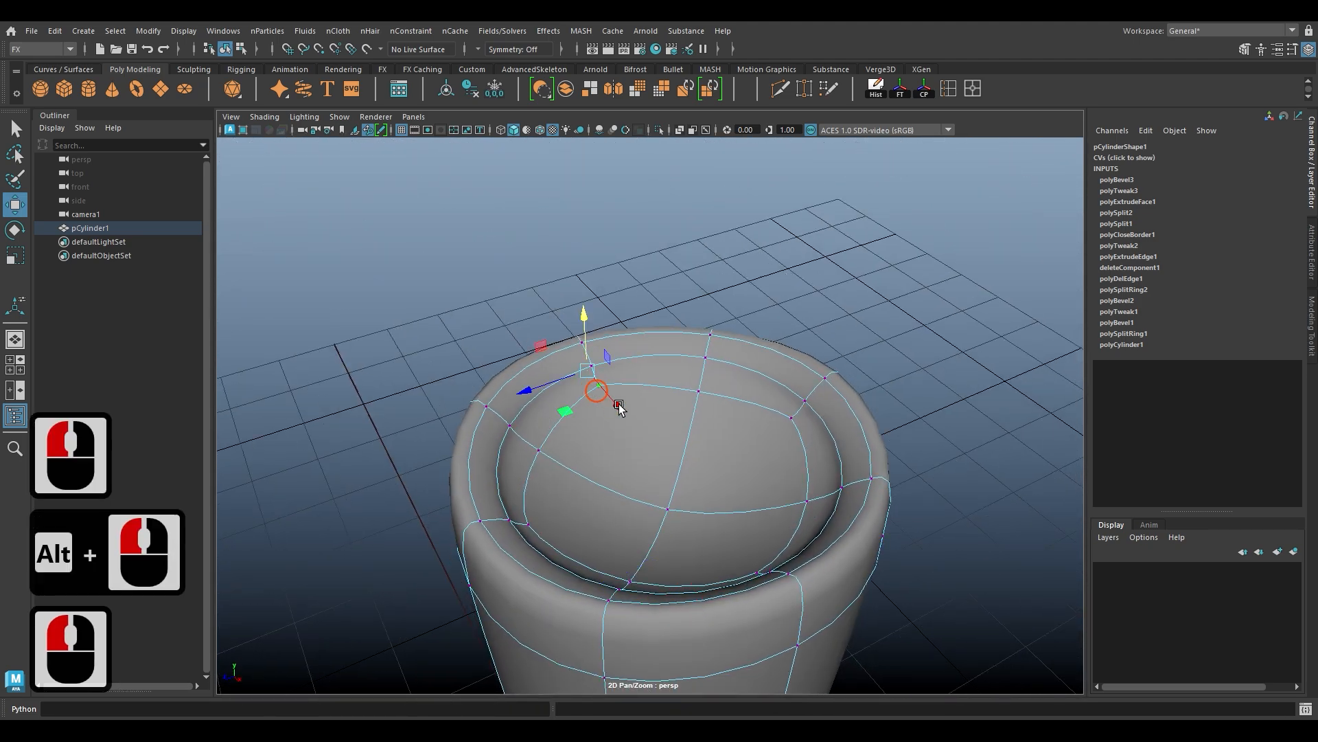
pyautogui.keyDown('shift'); pyautogui.click(791, 418); pyautogui.keyUp('shift')
pyautogui.keyDown('shift'); pyautogui.click(750, 570); pyautogui.keyUp('shift')
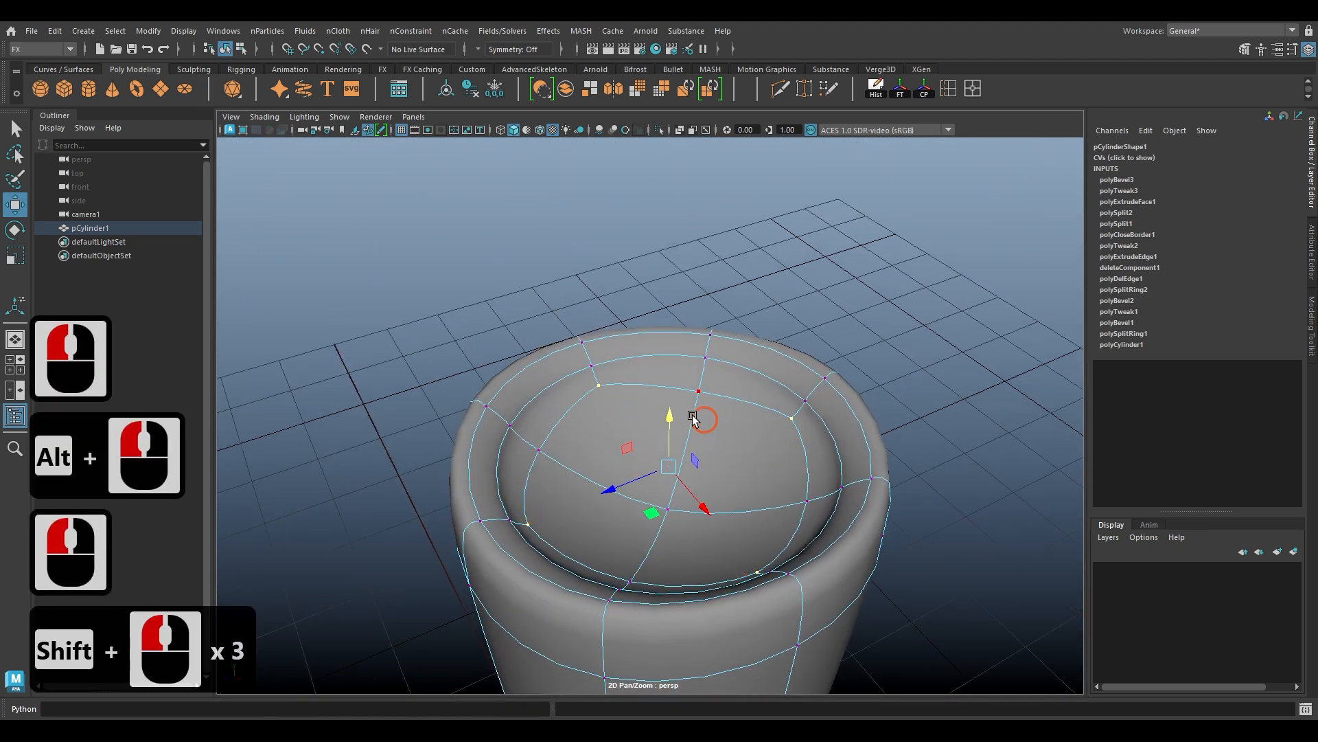
pyautogui.moveTo(671, 416); pyautogui.dragTo(673, 434)
# Step: Raise a single outer rim vertex to form a peak on one side of the rim
pyautogui.keyDown('alt'); pyautogui.moveTo(636, 485); pyautogui.dragTo(850, 424); pyautogui.keyUp('alt')
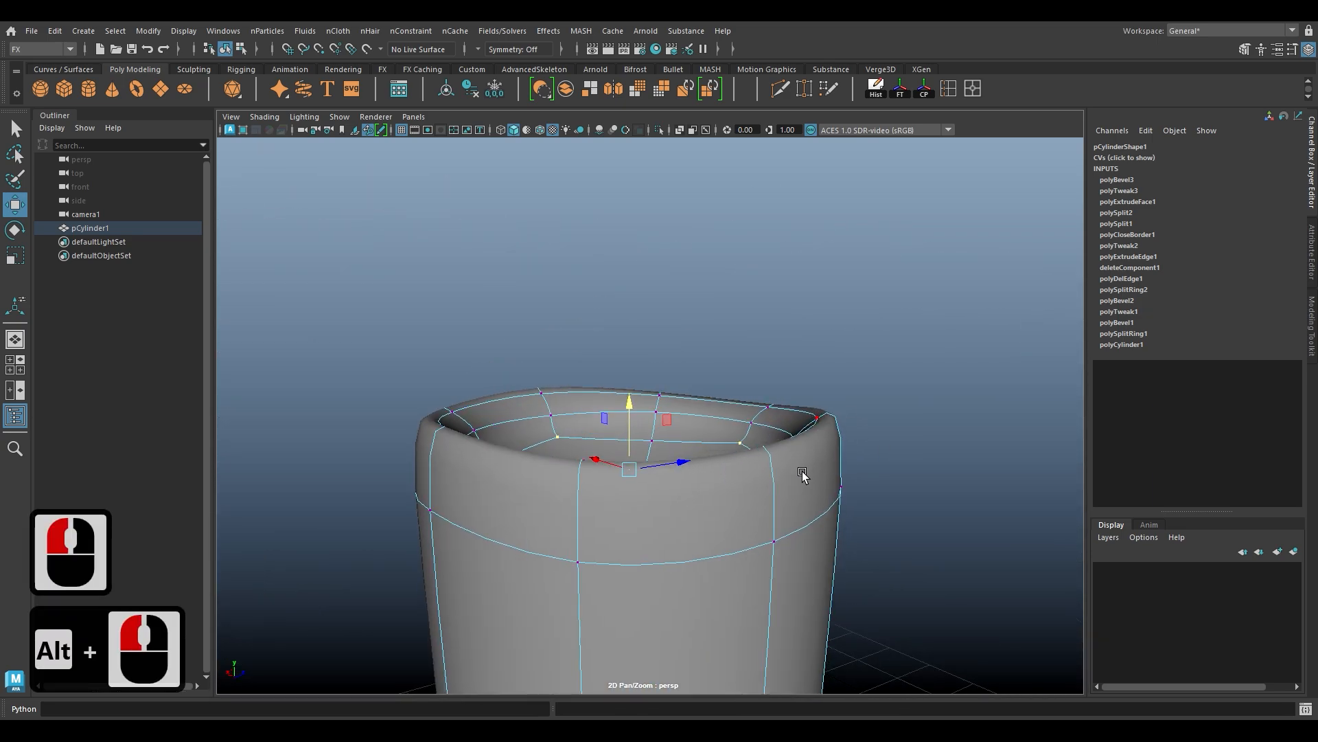
pyautogui.keyDown('alt'); pyautogui.moveTo(802, 474); pyautogui.dragTo(822, 392); pyautogui.keyUp('alt')
pyautogui.click(821, 448)
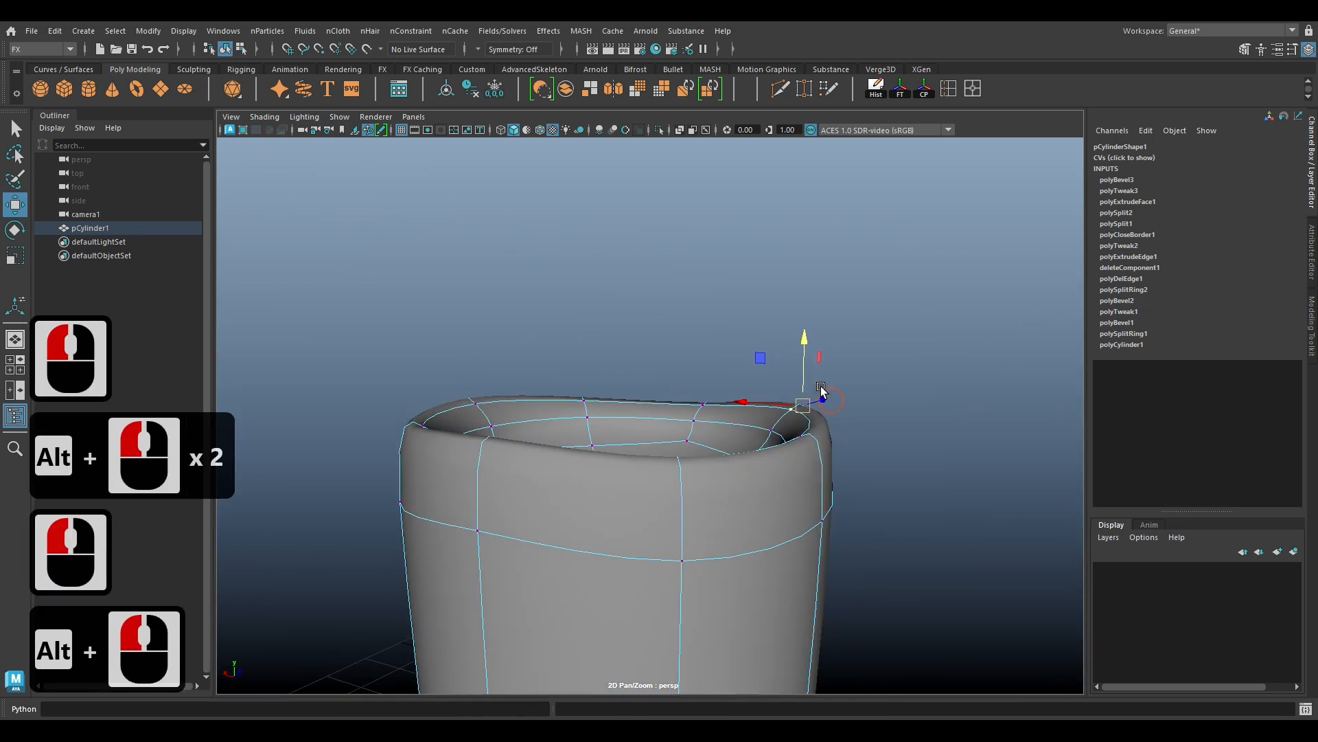
pyautogui.moveTo(809, 278); pyautogui.dragTo(808, 290)
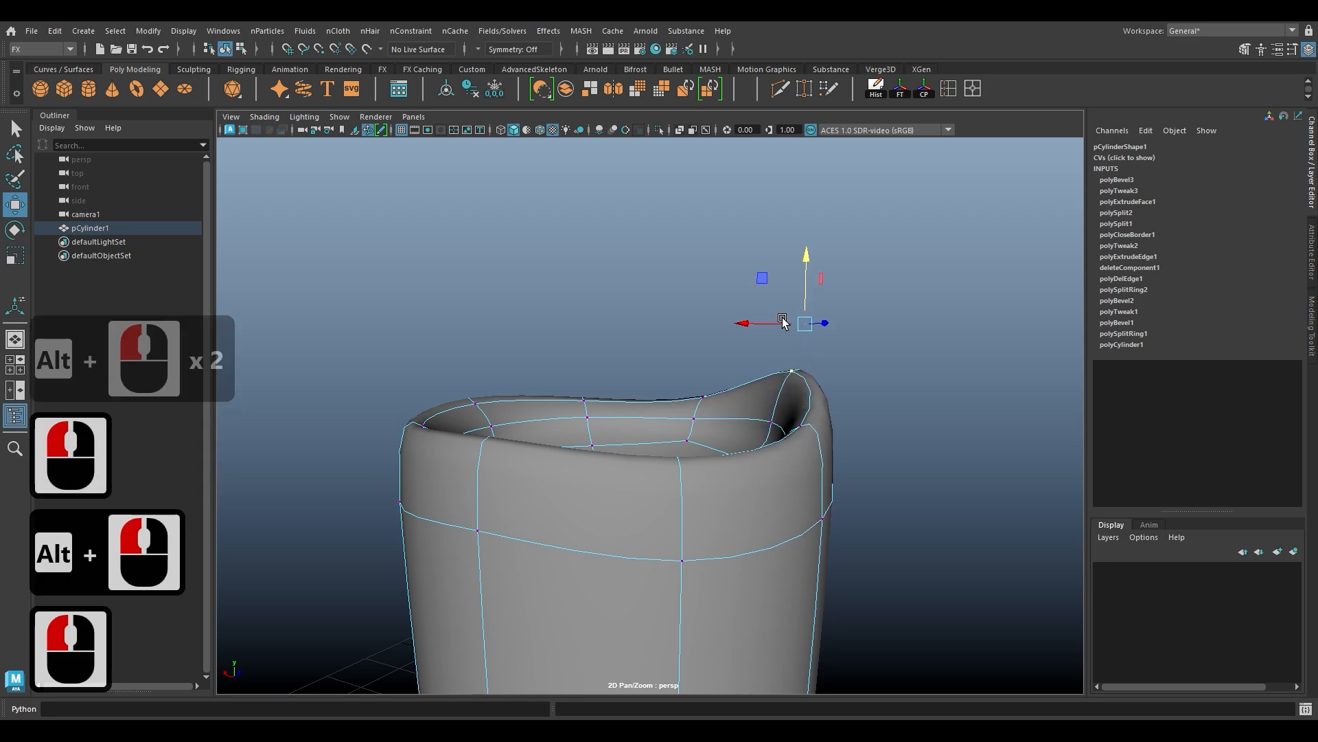
# Step: Move a group of adjacent rim vertices across from the peak upward and outward
pyautogui.keyDown('alt'); pyautogui.moveTo(686, 378); pyautogui.dragTo(656, 444); pyautogui.keyUp('alt')
pyautogui.click(611, 349)
pyautogui.keyDown('shift'); pyautogui.click(487, 362); pyautogui.keyUp('shift')
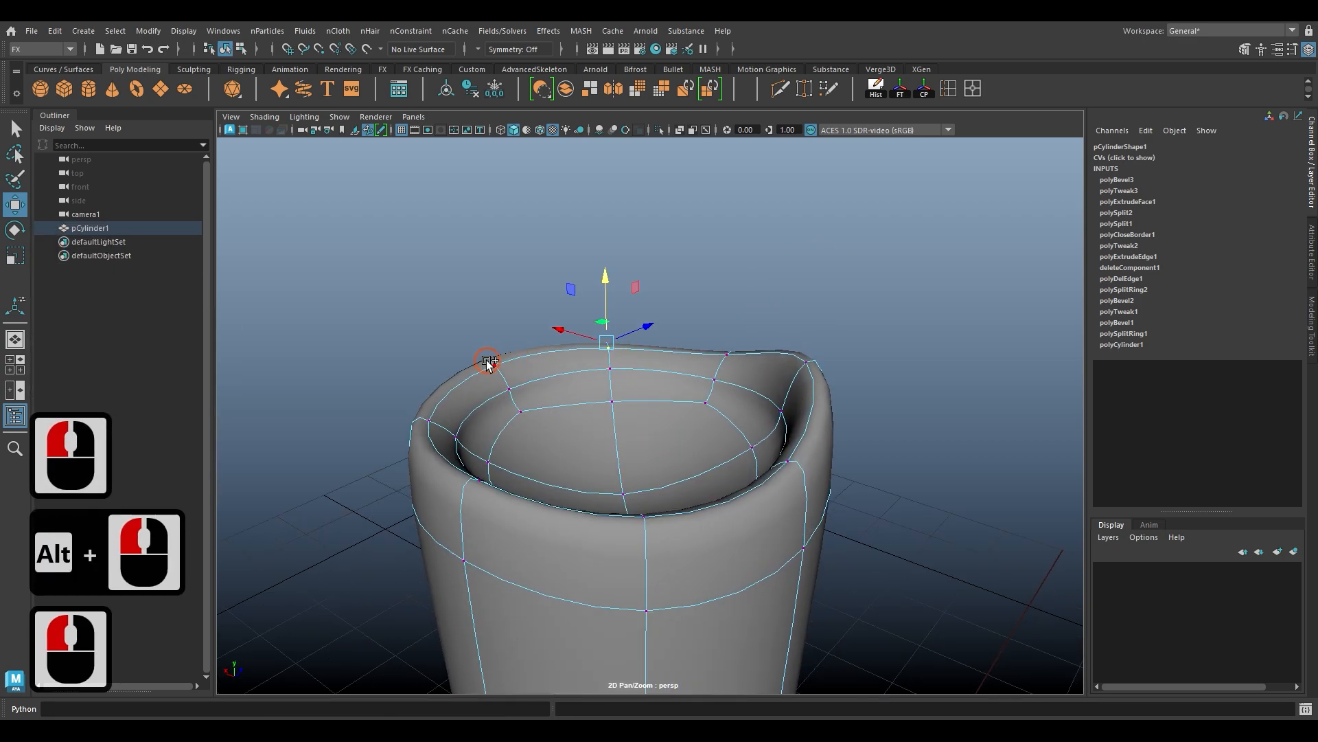
pyautogui.keyDown('shift'); pyautogui.click(414, 439); pyautogui.keyUp('shift')
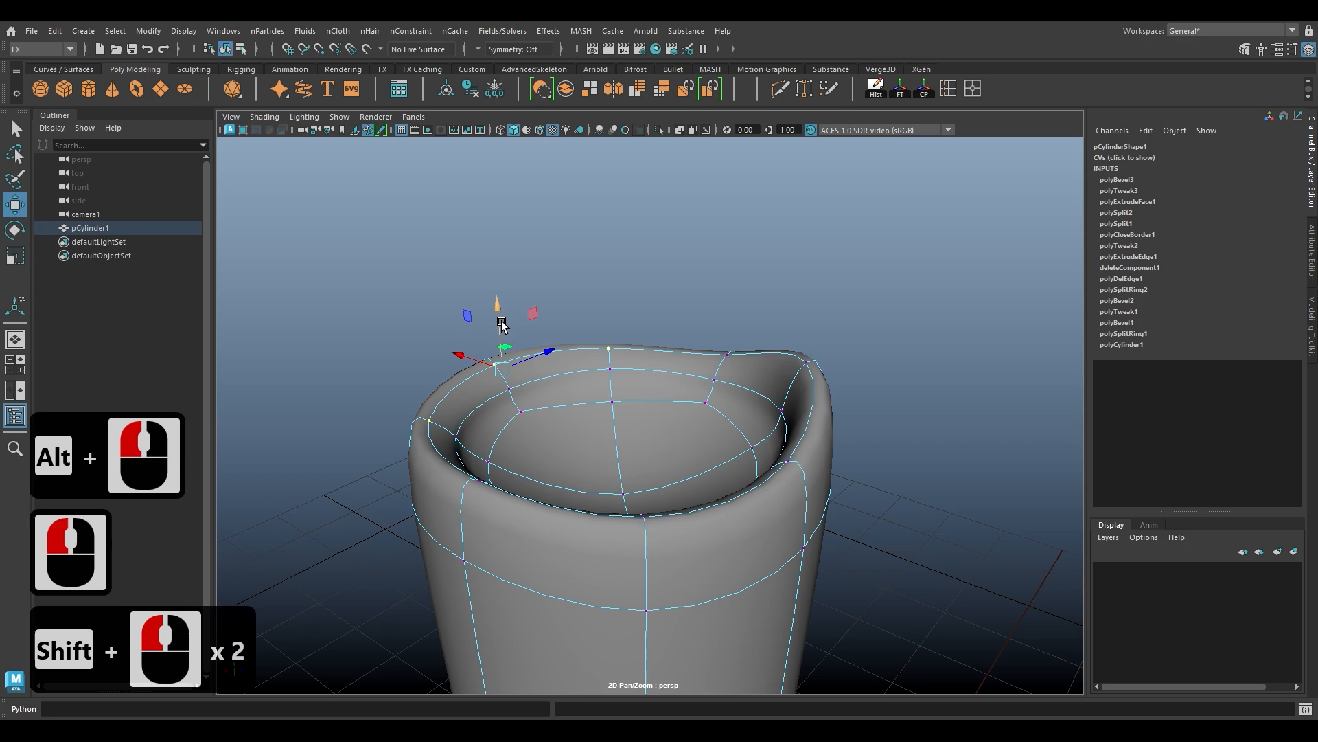
pyautogui.moveTo(502, 324); pyautogui.dragTo(439, 280)
pyautogui.keyDown('ctrl'); pyautogui.click(582, 352); pyautogui.keyUp('ctrl')
# Step: Turn off the smooth preview and raise an outer rim vertex on the lower side of the trunk's top
pyautogui.keyDown('alt'); pyautogui.moveTo(583, 479); pyautogui.dragTo(583, 573); pyautogui.keyUp('alt')
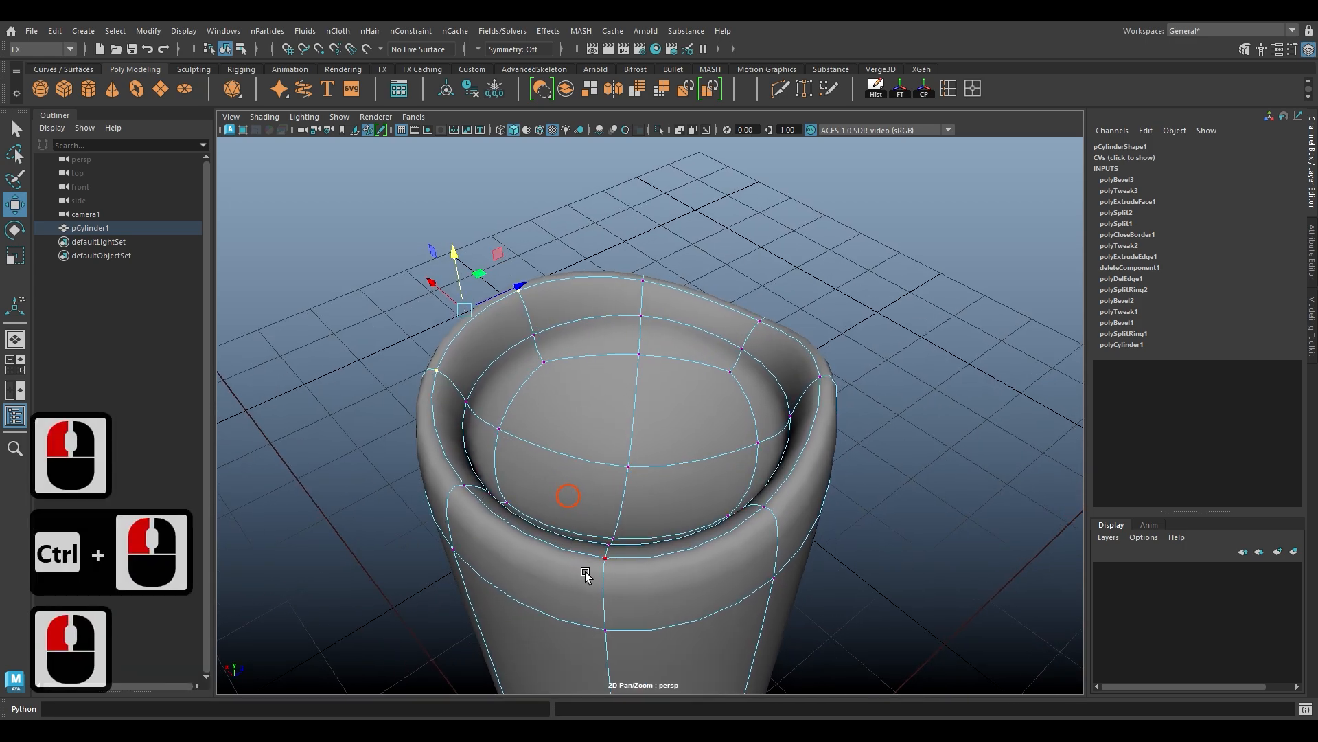
pyautogui.click(605, 565)
pyautogui.keyDown('alt'); pyautogui.moveTo(515, 544); pyautogui.dragTo(495, 486); pyautogui.keyUp('alt')
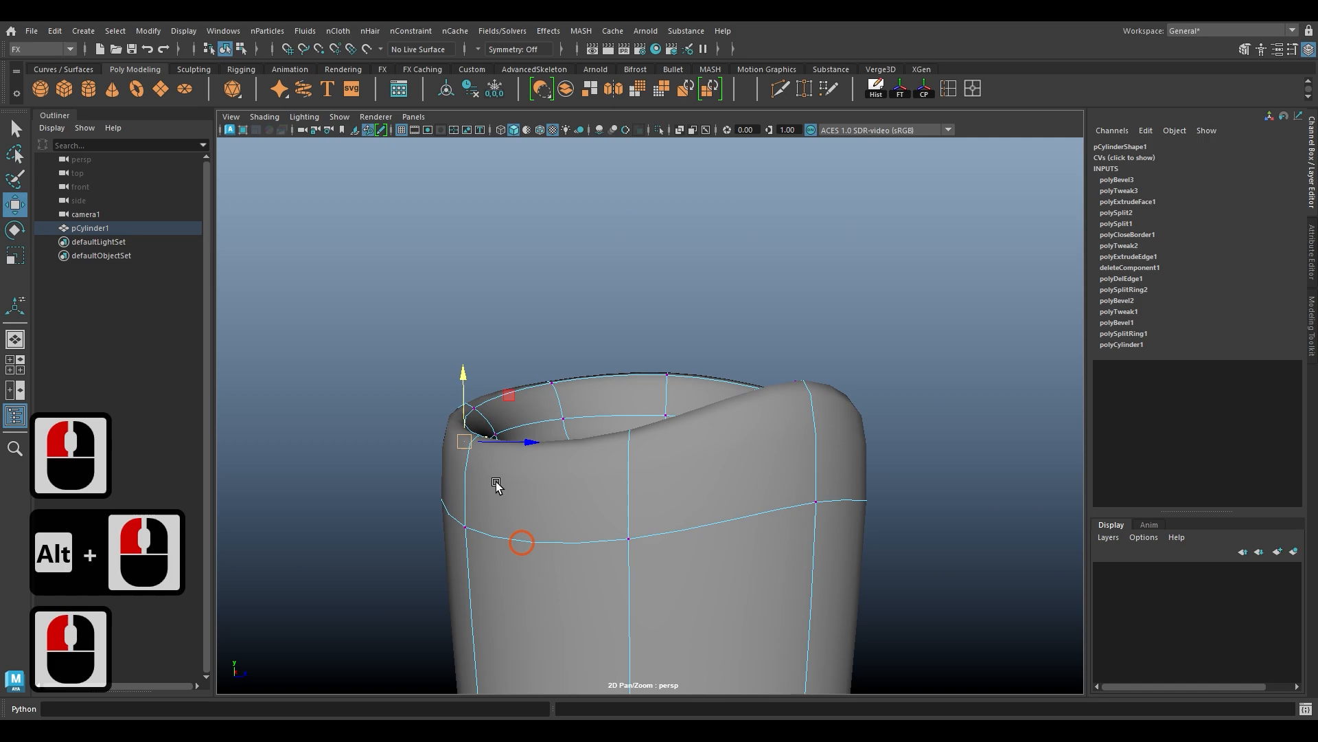
pyautogui.click(465, 413)
pyautogui.press('1')
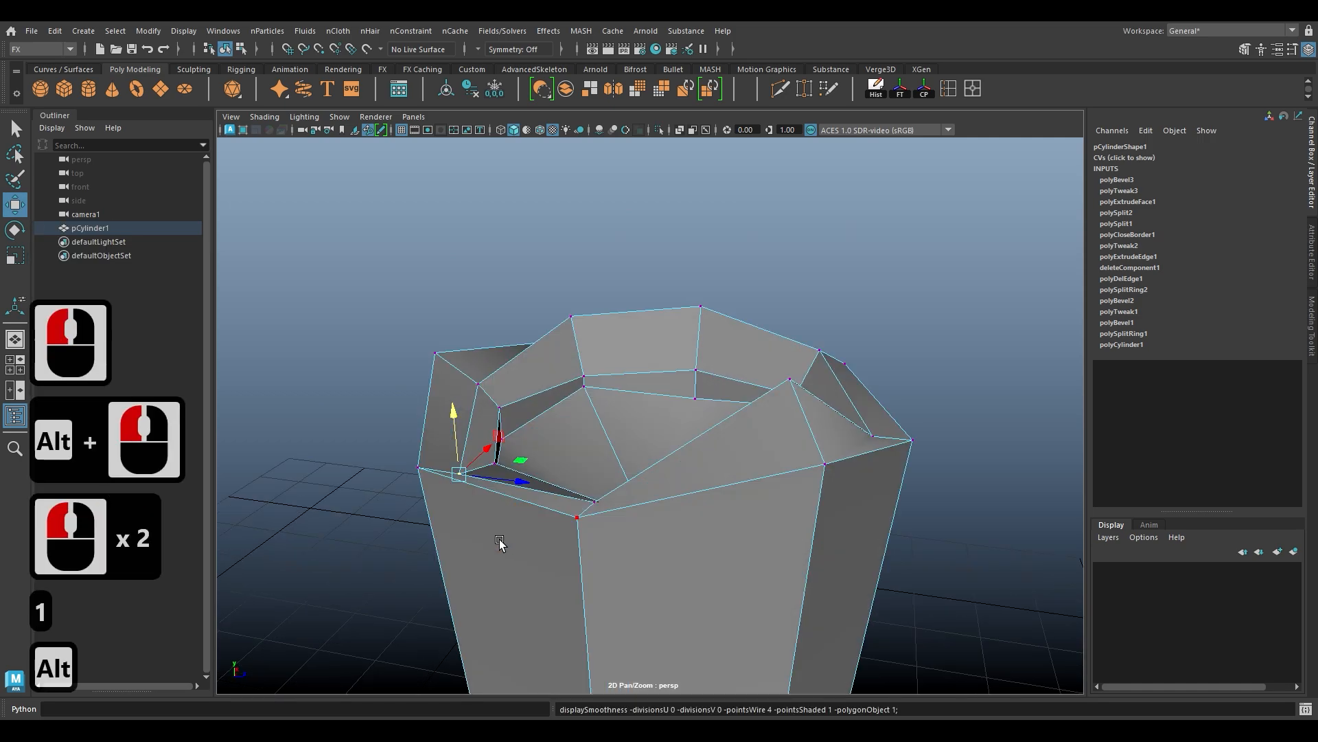
pyautogui.keyDown('alt'); pyautogui.moveTo(500, 538); pyautogui.dragTo(458, 551); pyautogui.keyUp('alt')
pyautogui.click(459, 553)
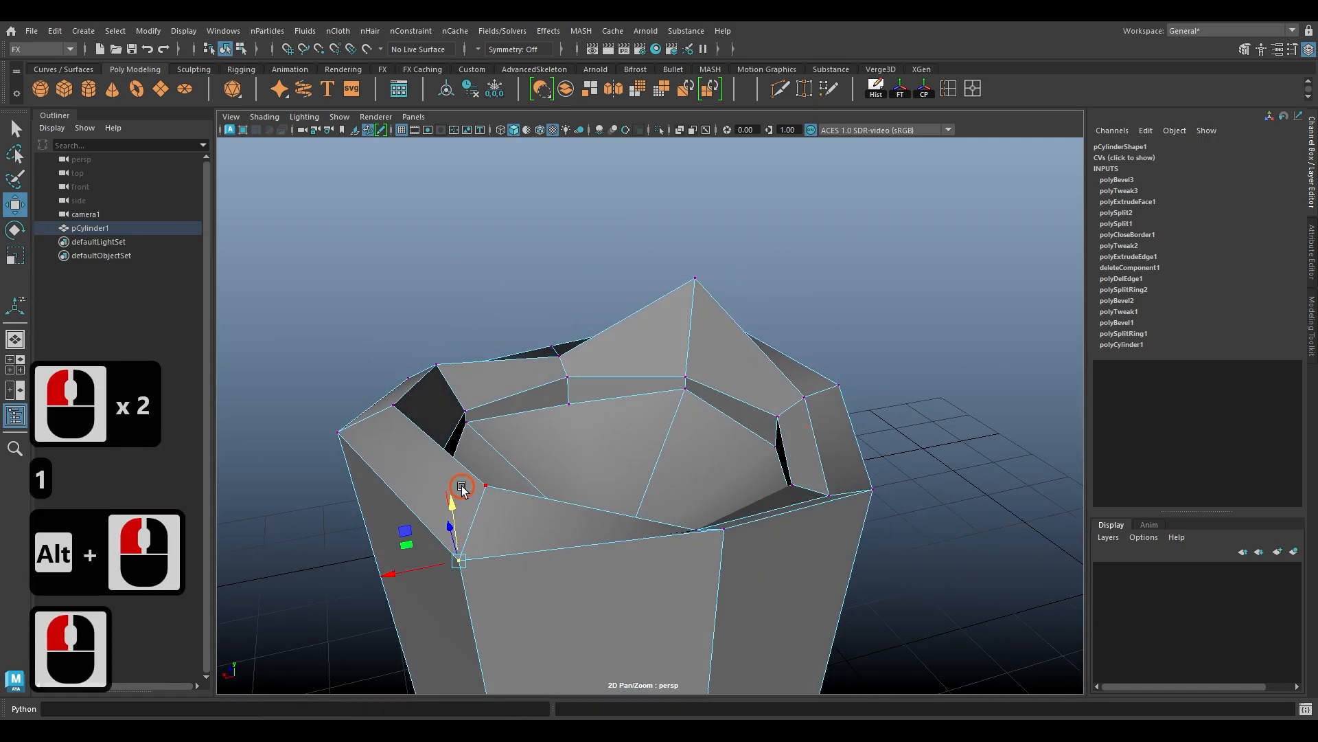
pyautogui.moveTo(453, 498); pyautogui.dragTo(447, 466)
# Step: Raise the outer rim vertex beside the peak to lift that side of the rim
pyautogui.keyDown('alt'); pyautogui.moveTo(433, 528); pyautogui.dragTo(633, 509); pyautogui.keyUp('alt')
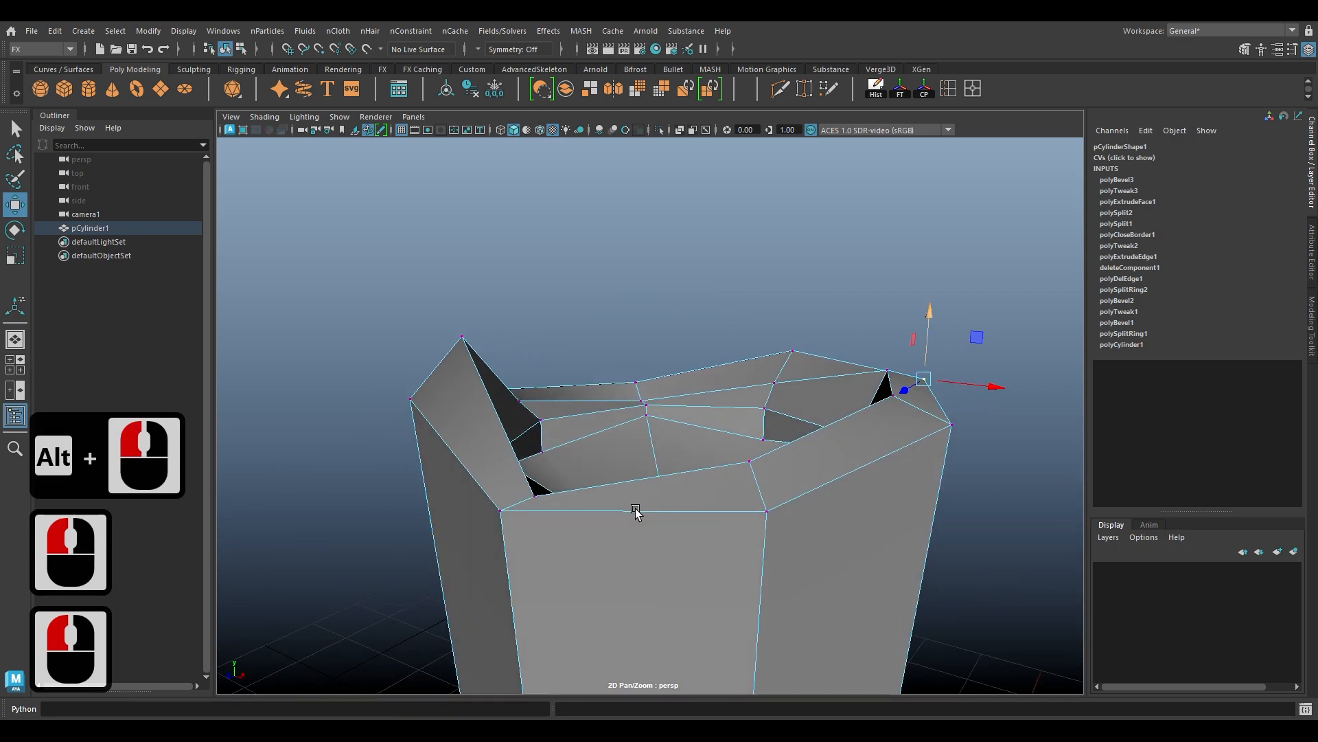
pyautogui.click(410, 402)
pyautogui.moveTo(408, 367); pyautogui.dragTo(404, 343)
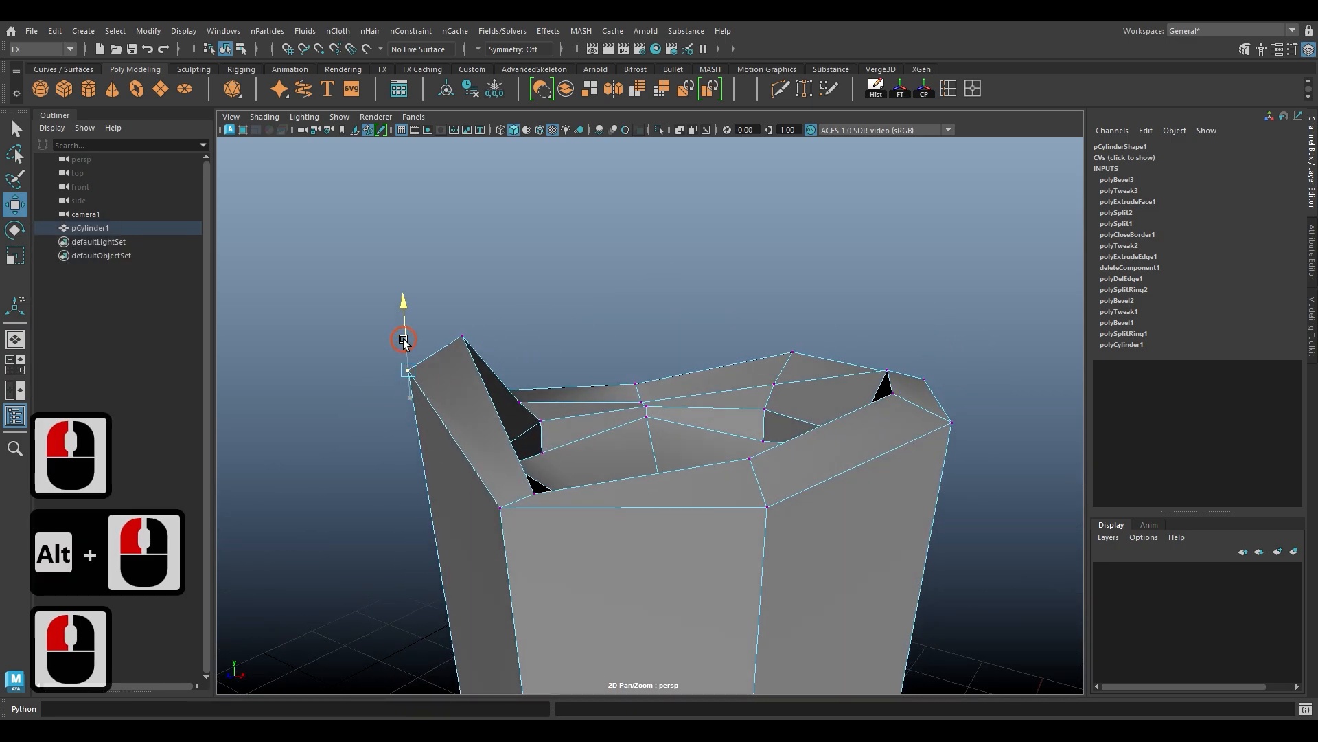
pyautogui.keyDown('alt'); pyautogui.moveTo(551, 501); pyautogui.dragTo(599, 523); pyautogui.keyUp('alt')
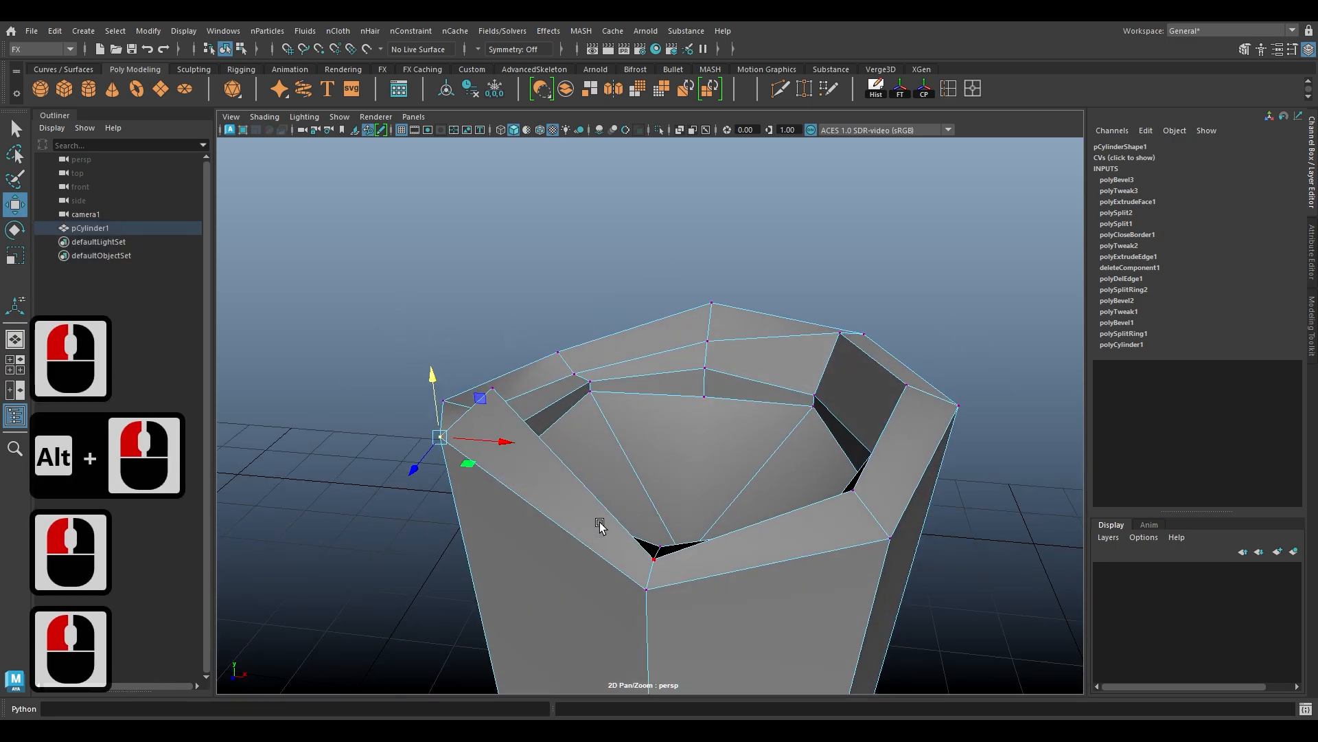
# Step: Inspect the low-poly rim from several angles and restore the smooth mesh preview
pyautogui.click(708, 342)
pyautogui.press('f')
pyautogui.keyDown('alt'); pyautogui.moveTo(725, 478); pyautogui.dragTo(651, 302); pyautogui.keyUp('alt')
pyautogui.keyDown('alt'); pyautogui.moveTo(848, 506); pyautogui.dragTo(704, 447); pyautogui.keyUp('alt')
pyautogui.click(601, 474)
pyautogui.hotkey('ctrl', 'z')
pyautogui.press('3')
# Step: Return to object mode, duplicate the whole trunk, and hide the original pCylinder1
pyautogui.moveTo(703, 282); pyautogui.dragTo(790, 261, button='right')
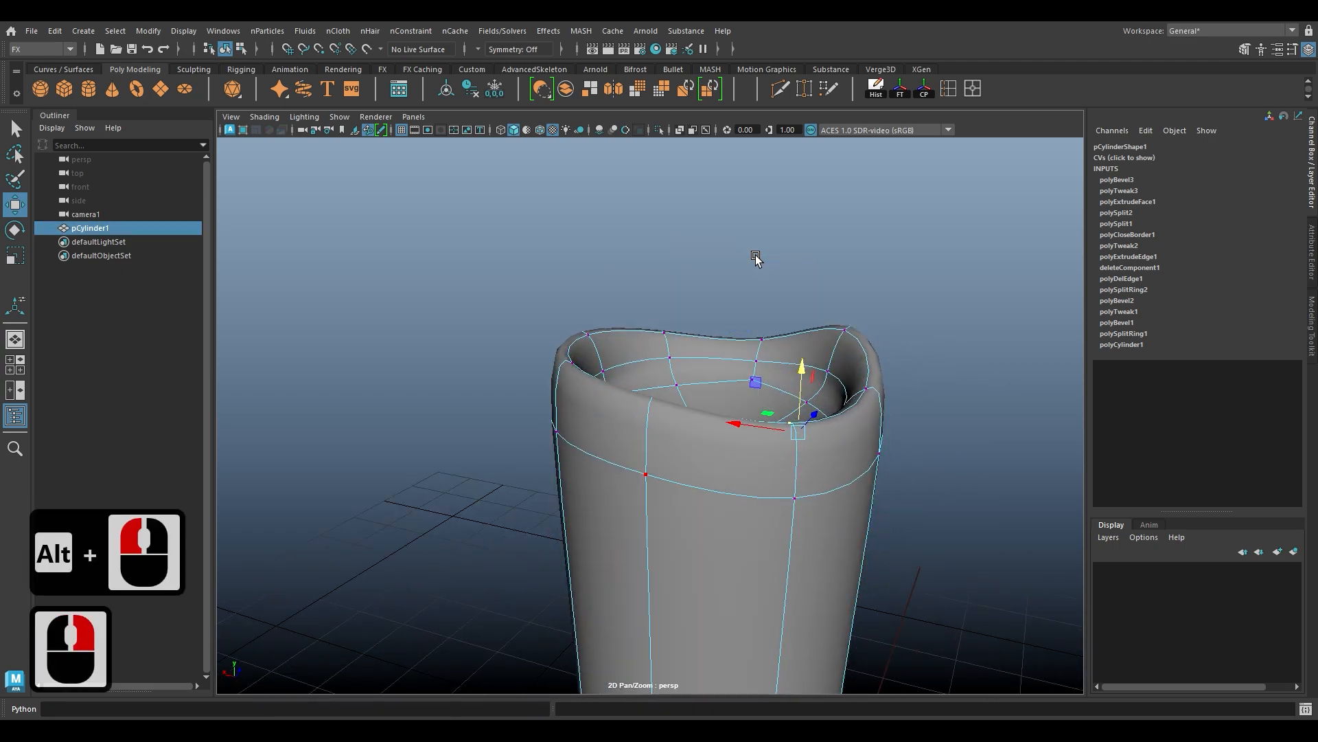
pyautogui.click(755, 256)
pyautogui.click(632, 400)
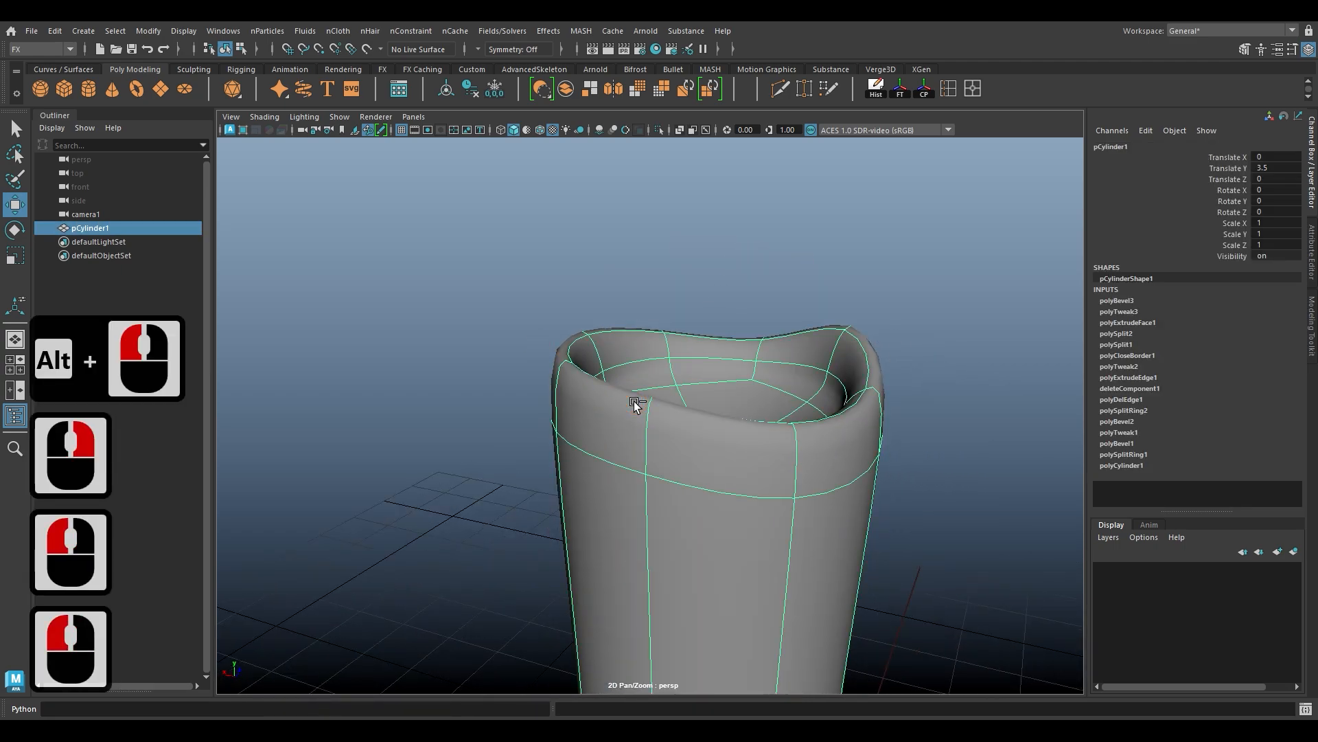
pyautogui.hotkey('ctrl', 'd')
pyautogui.click(146, 227)
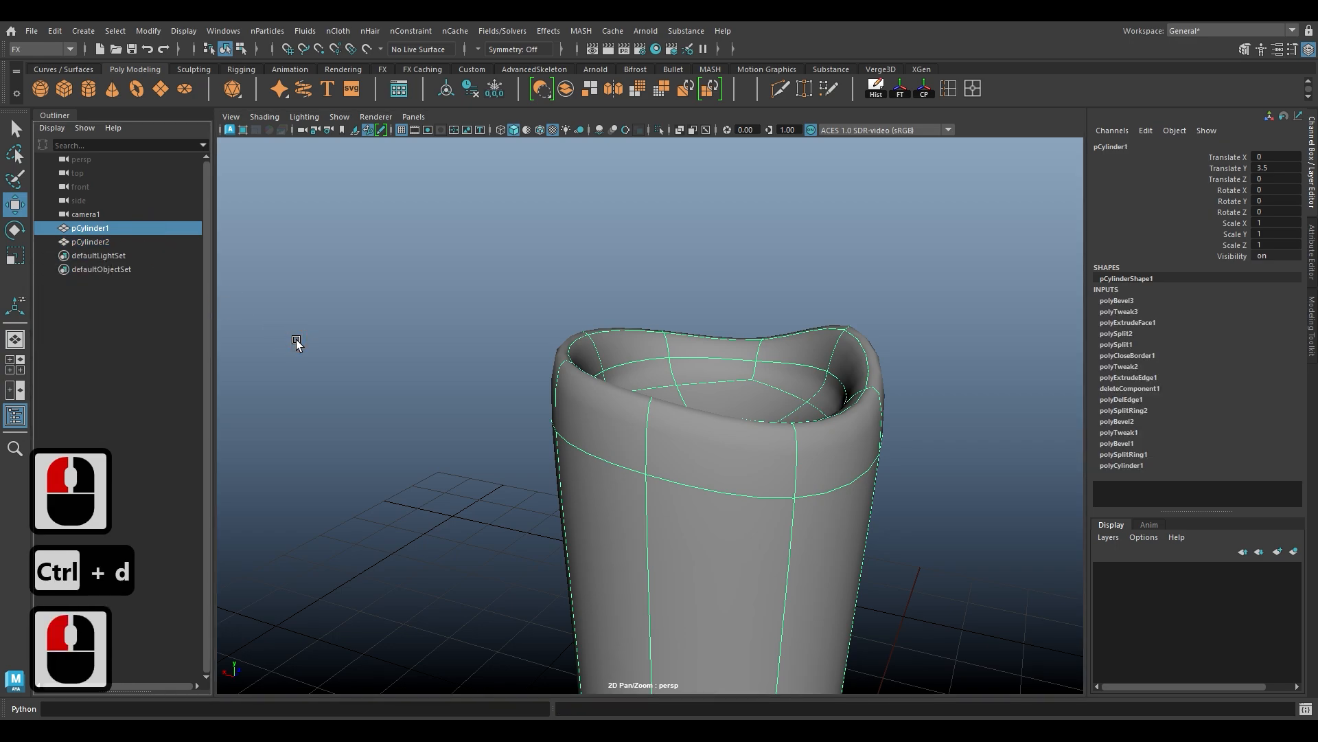
pyautogui.press('h')
# Step: Apply Smooth to the duplicate pCylinder2 with 2 divisions and reselect it as an object
pyautogui.click(147, 242)
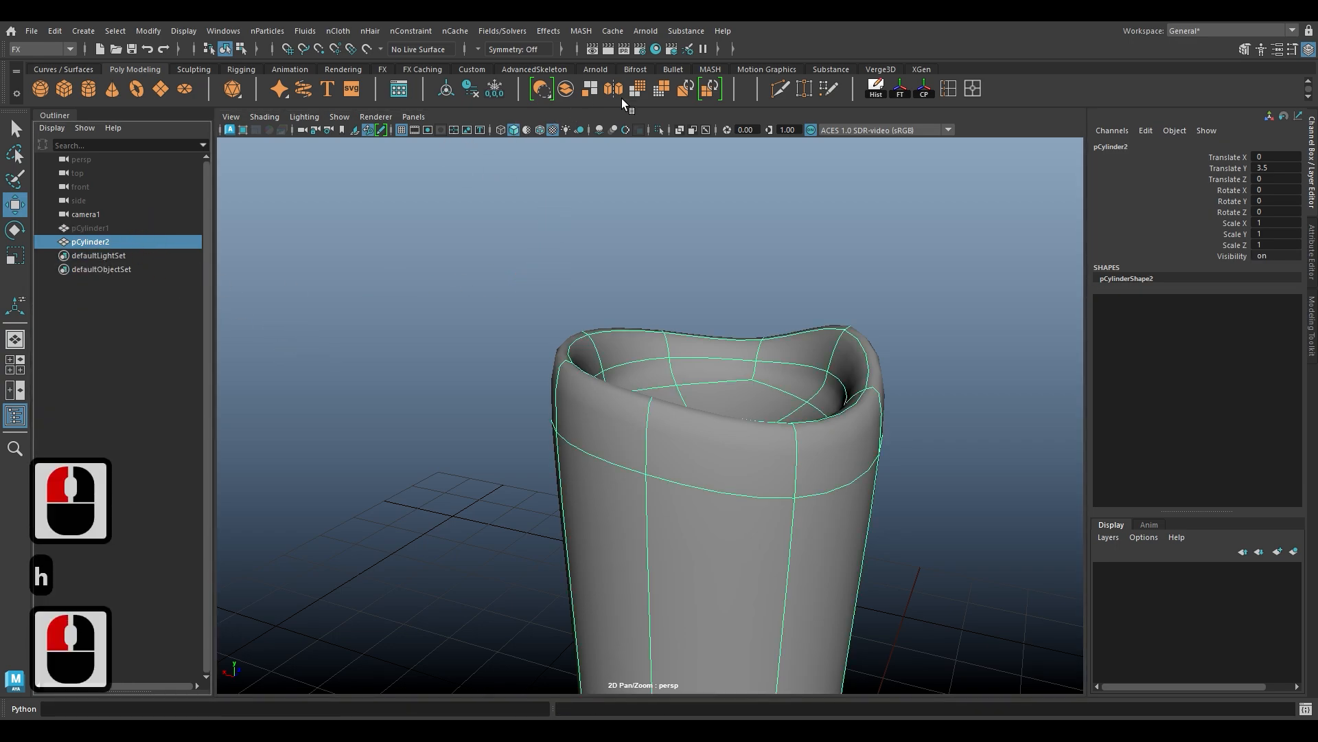
pyautogui.click(637, 88)
pyautogui.keyDown('alt'); pyautogui.moveTo(701, 462); pyautogui.dragTo(645, 307); pyautogui.keyUp('alt')
pyautogui.click(659, 333)
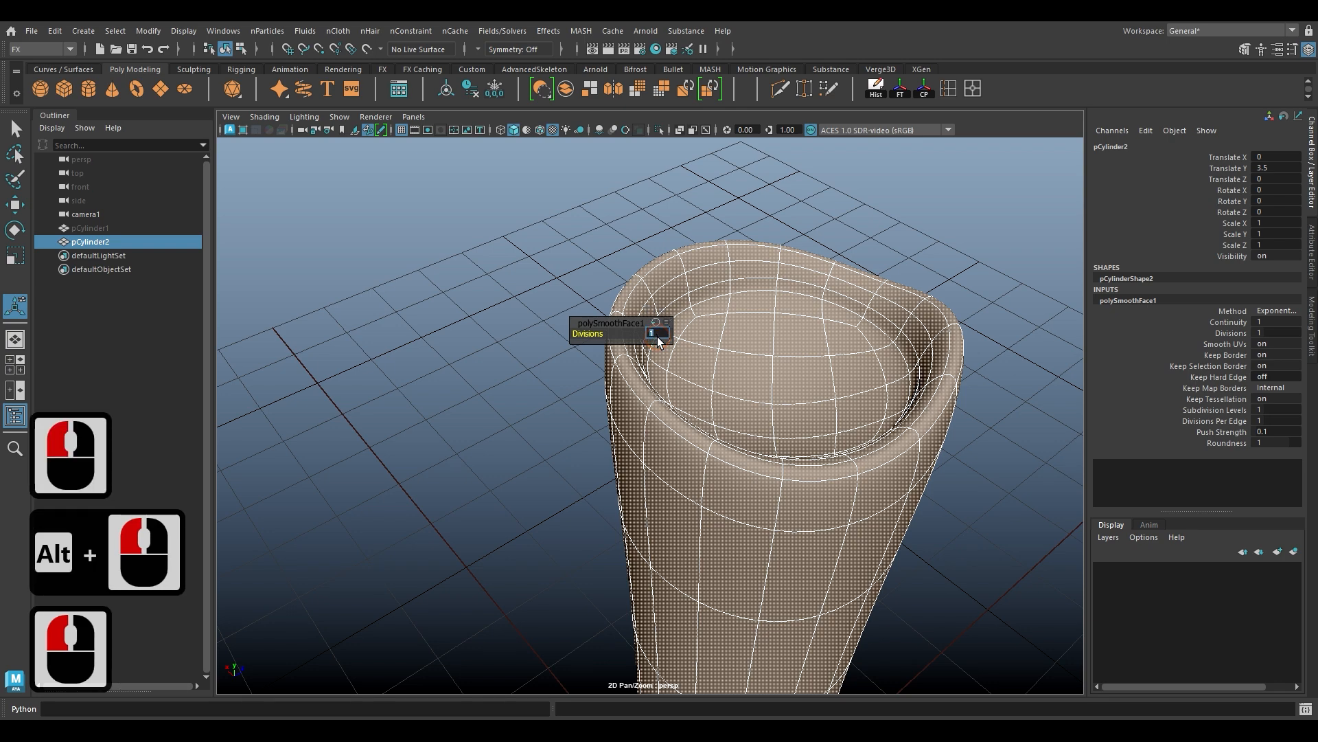
pyautogui.write('2')
pyautogui.press('Return')
pyautogui.moveTo(846, 265); pyautogui.dragTo(867, 252, button='right')
pyautogui.click(468, 175)
pyautogui.click(664, 281)
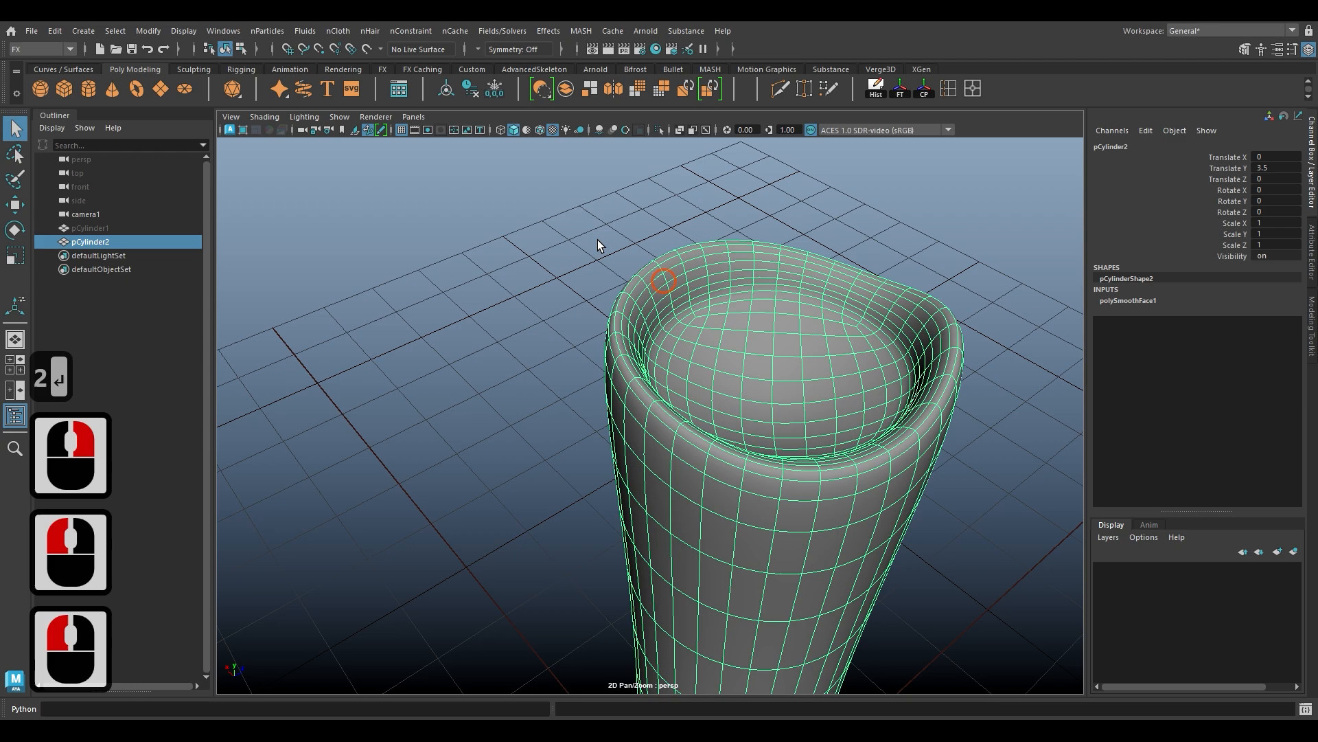
# Step: Switch to the Modeling menu set and detach the Sculpting Tools list into a floating window beside the trunk
pyautogui.click(41, 49)
pyautogui.click(38, 60)
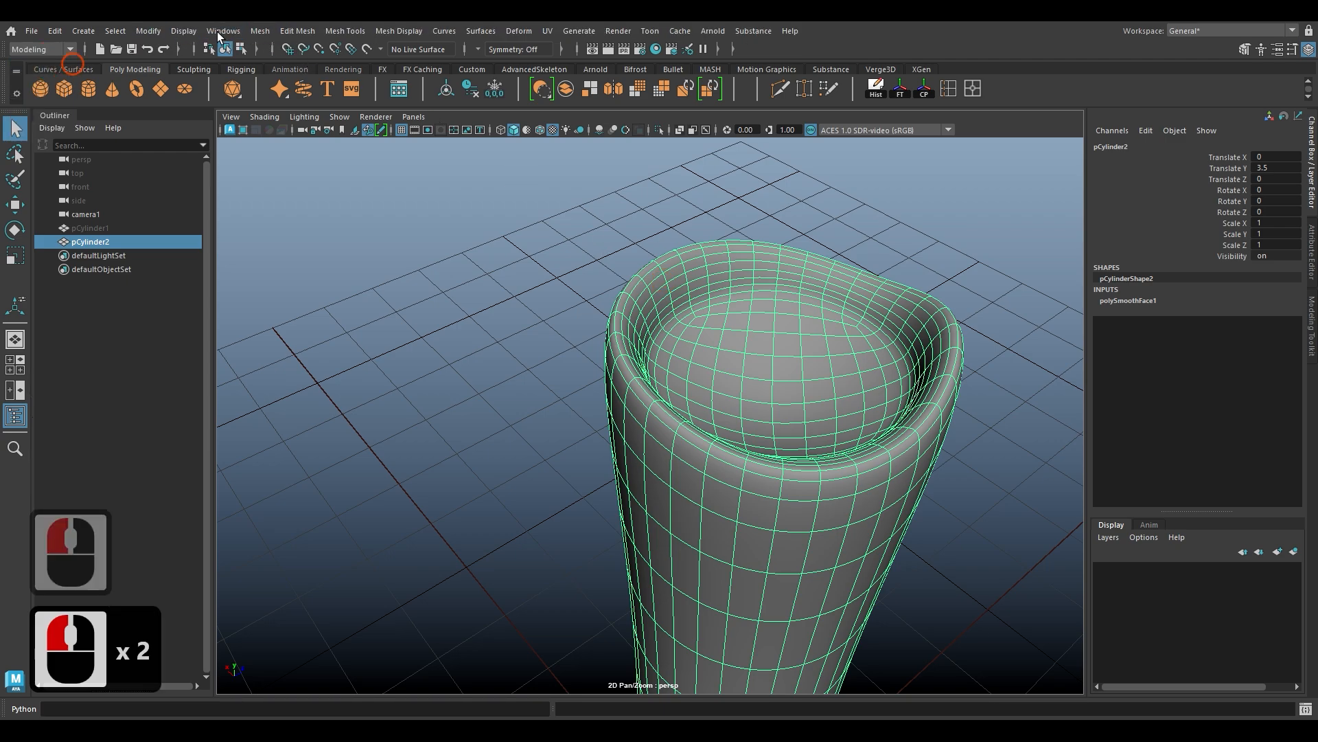
pyautogui.click(308, 32)
pyautogui.moveTo(266, 30)
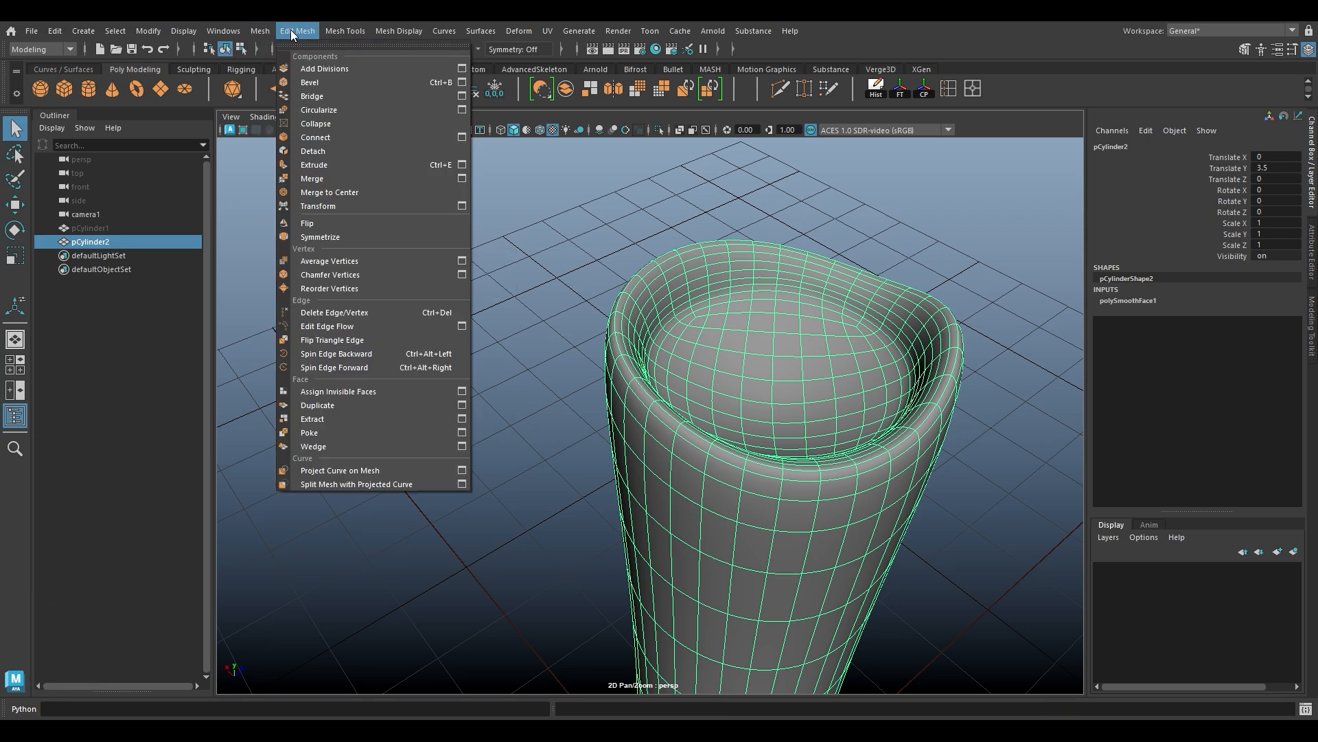
pyautogui.moveTo(338, 33)
pyautogui.moveTo(412, 235)
pyautogui.click(516, 218)
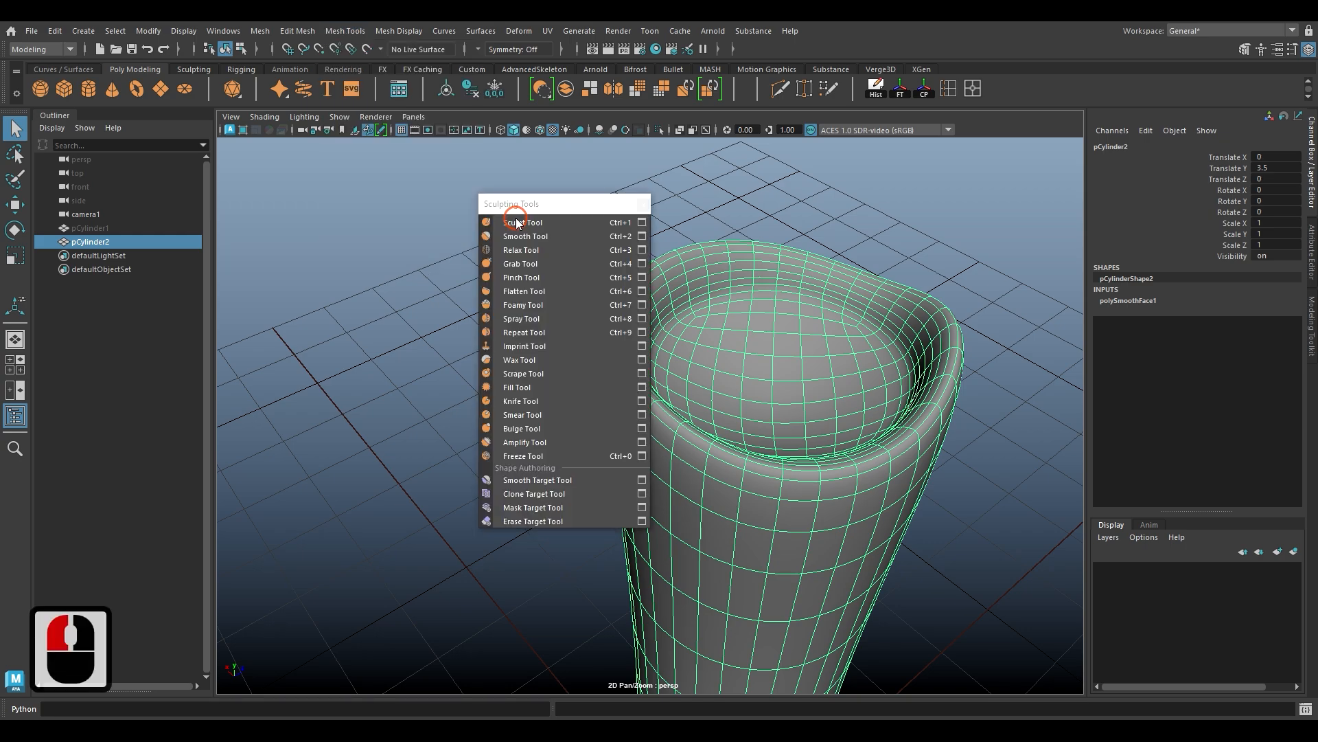
pyautogui.moveTo(523, 206); pyautogui.dragTo(371, 182)
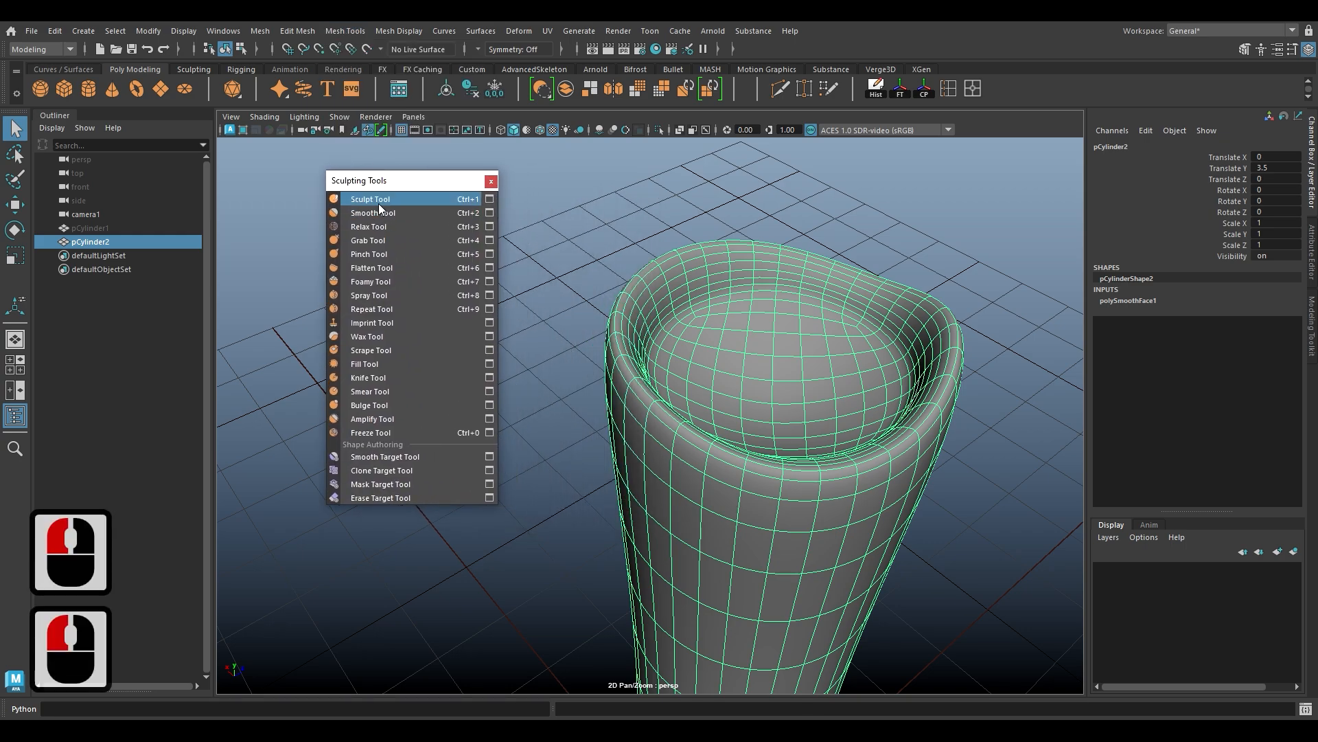
# Step: Activate the Sculpt Tool on the smoothed duplicate and reset its tool settings to defaults
pyautogui.click(379, 206)
pyautogui.doubleClick(20, 307)
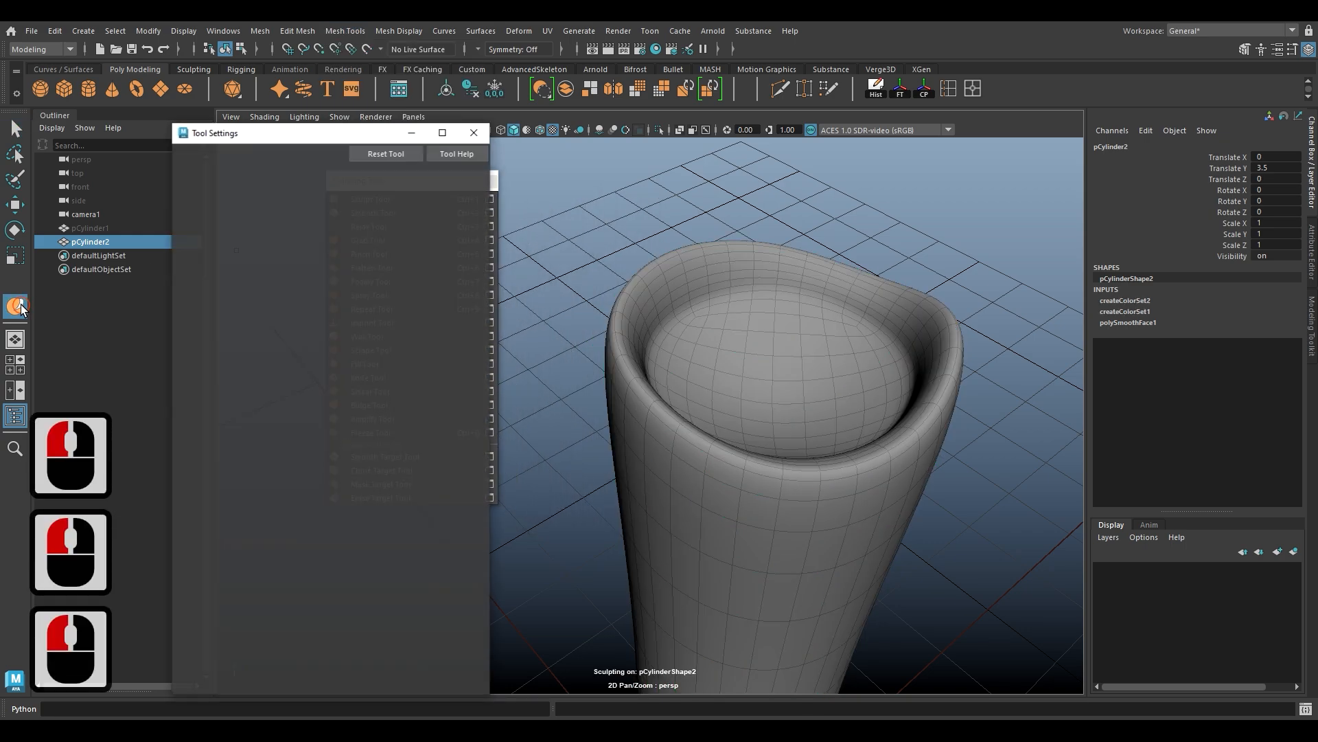
pyautogui.click(376, 155)
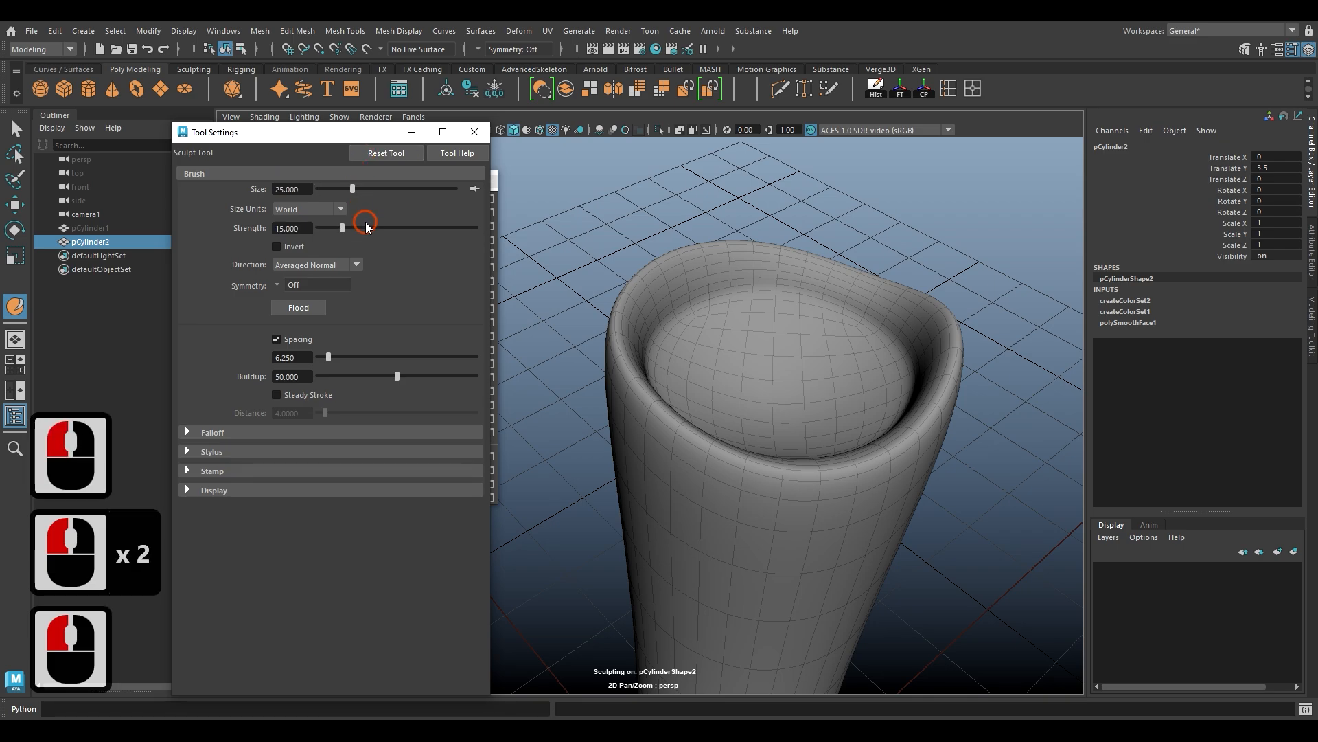
# Step: Try resizing the sculpt brush over the trunk and lower its strength to about 2.643
pyautogui.doubleClick(307, 228)
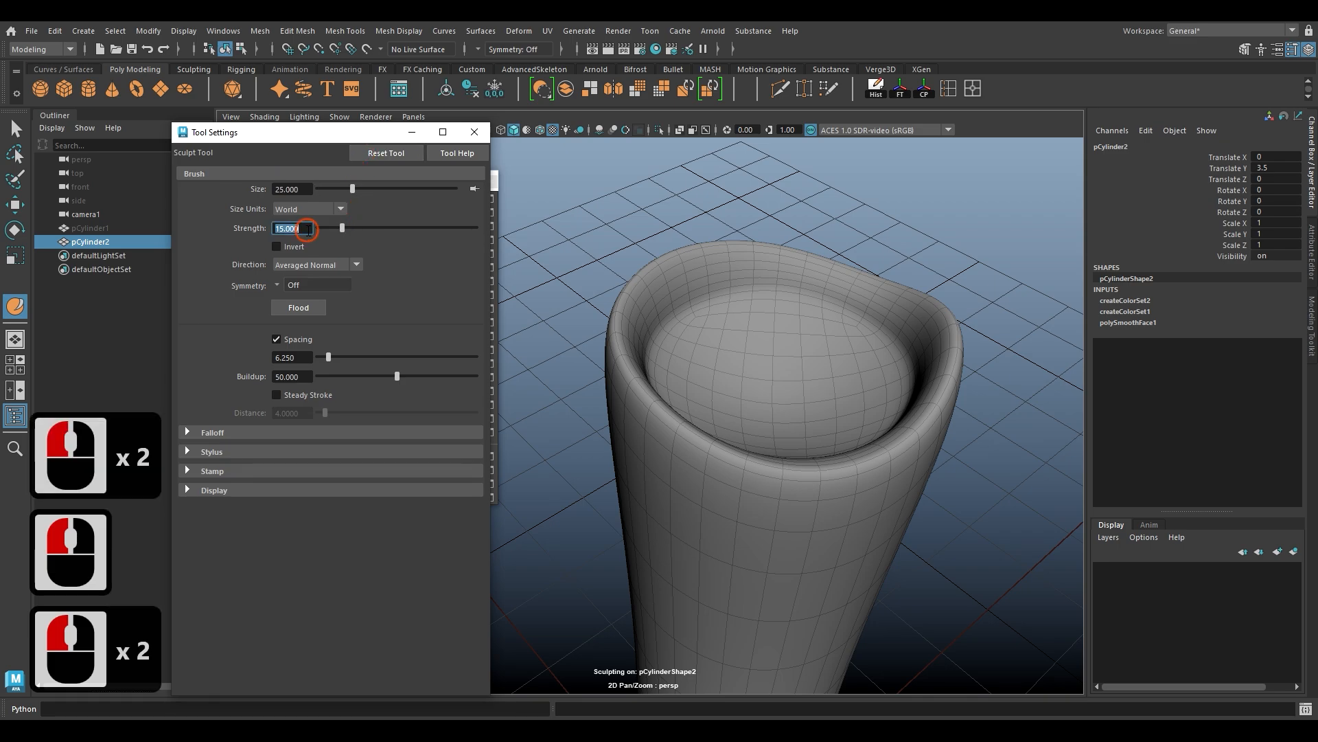
pyautogui.press('b')
pyautogui.click(802, 357)
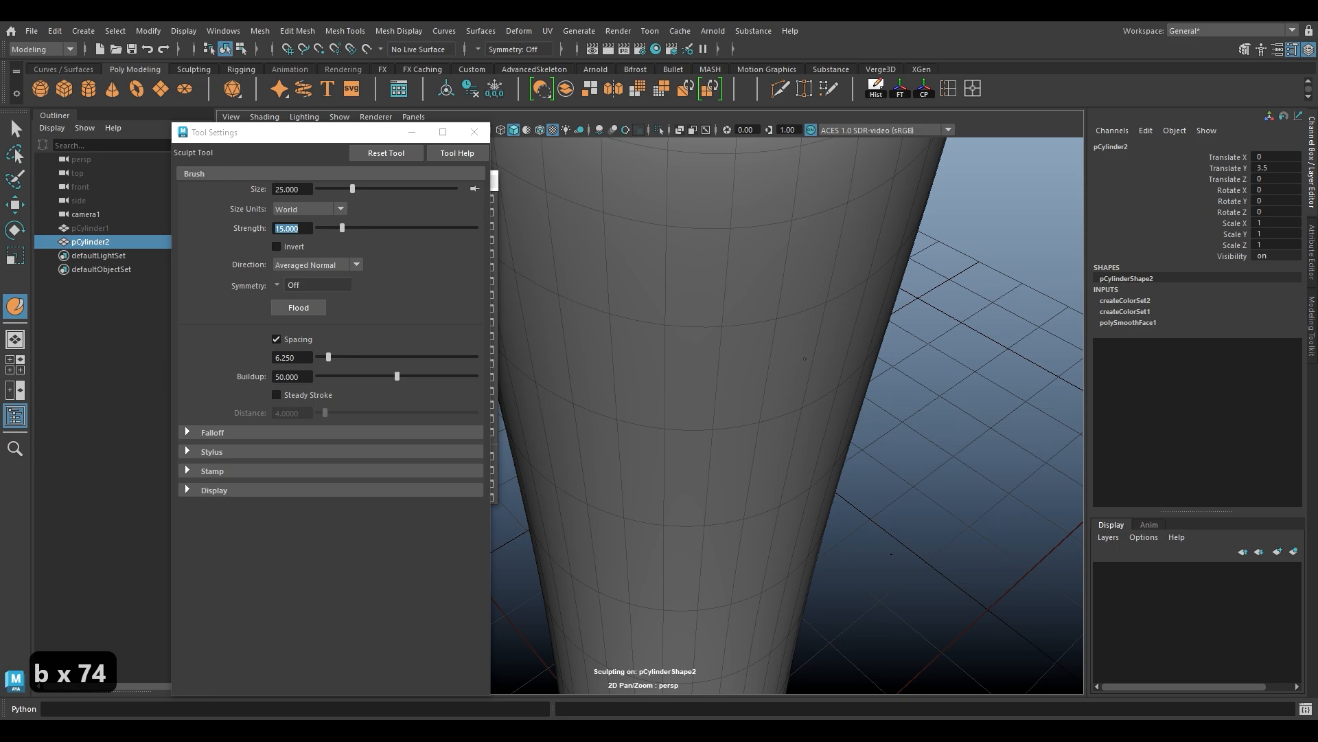
pyautogui.moveTo(805, 358); pyautogui.dragTo(697, 284)
pyautogui.press('b')
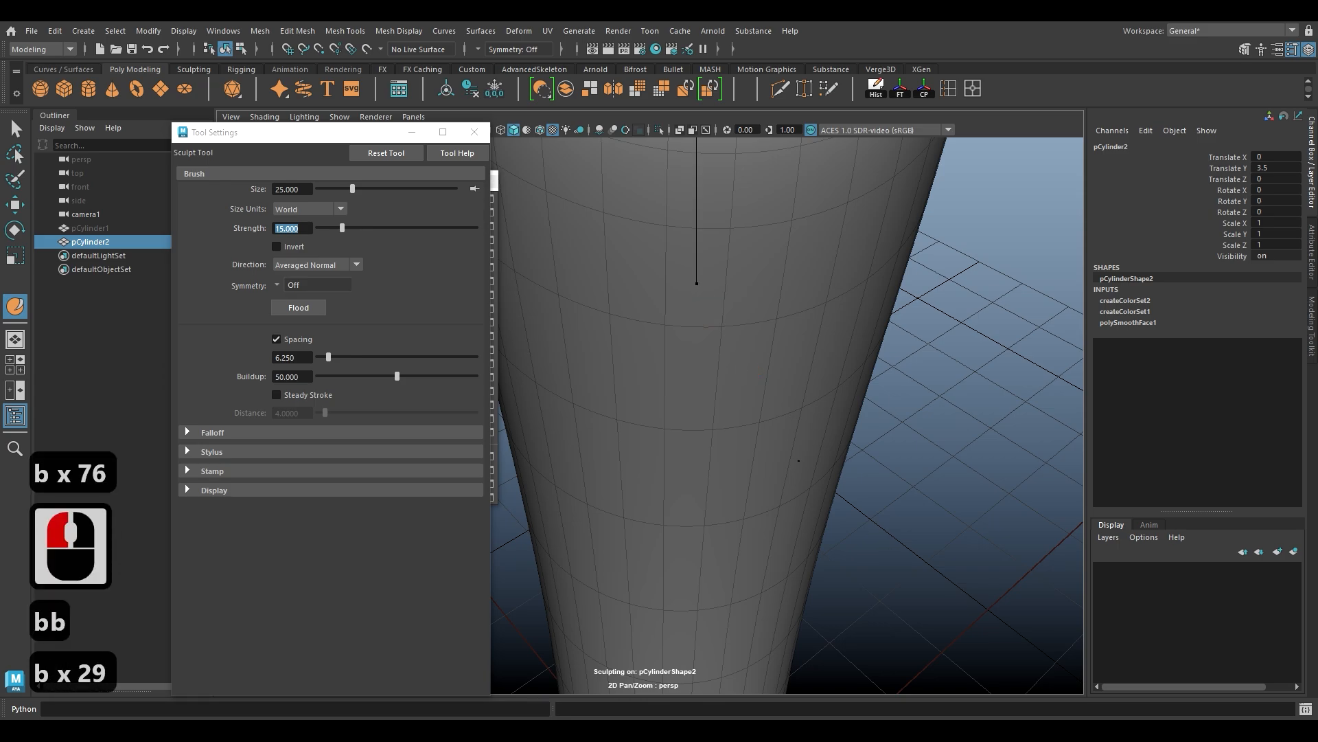
pyautogui.moveTo(682, 266); pyautogui.dragTo(658, 272)
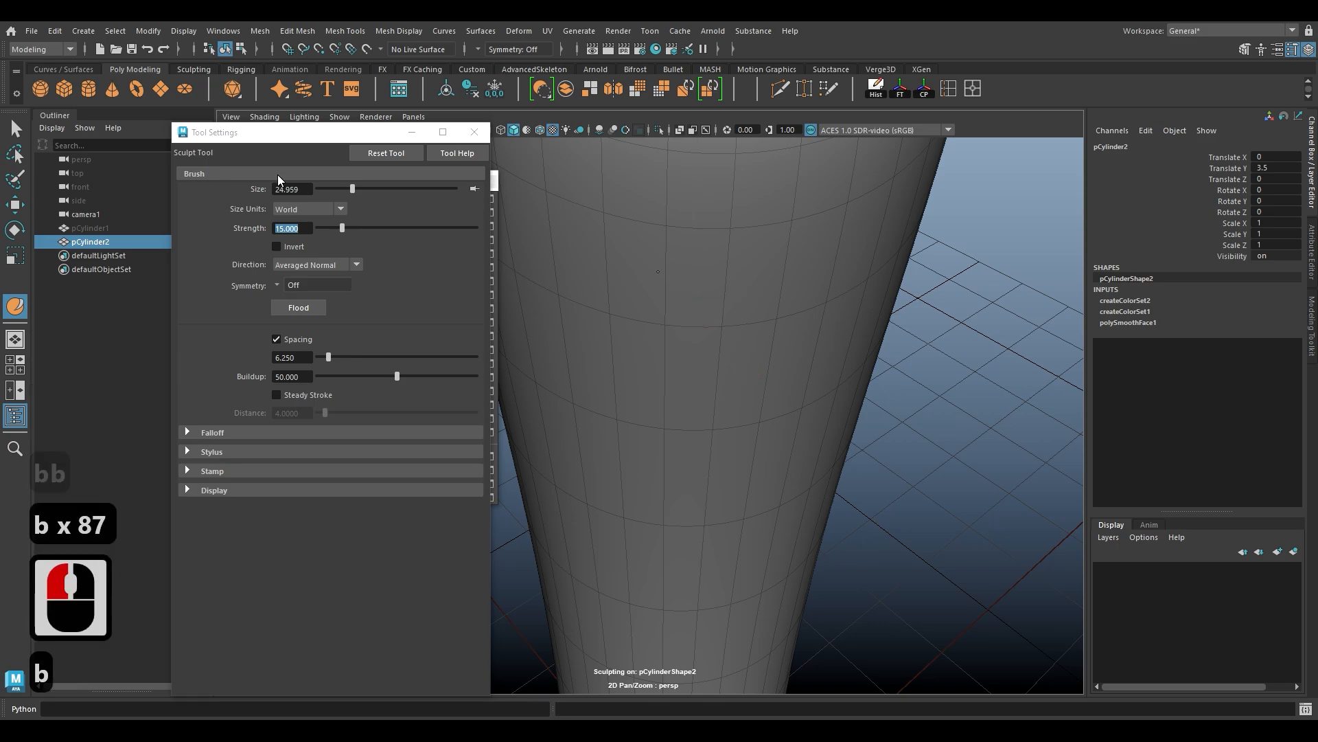
pyautogui.click(328, 228)
pyautogui.moveTo(323, 228); pyautogui.dragTo(321, 228)
# Step: Reduce the sculpt brush size to about 1.523, make a trial stroke on the trunk, and undo it
pyautogui.scroll(-5, 669, 357)
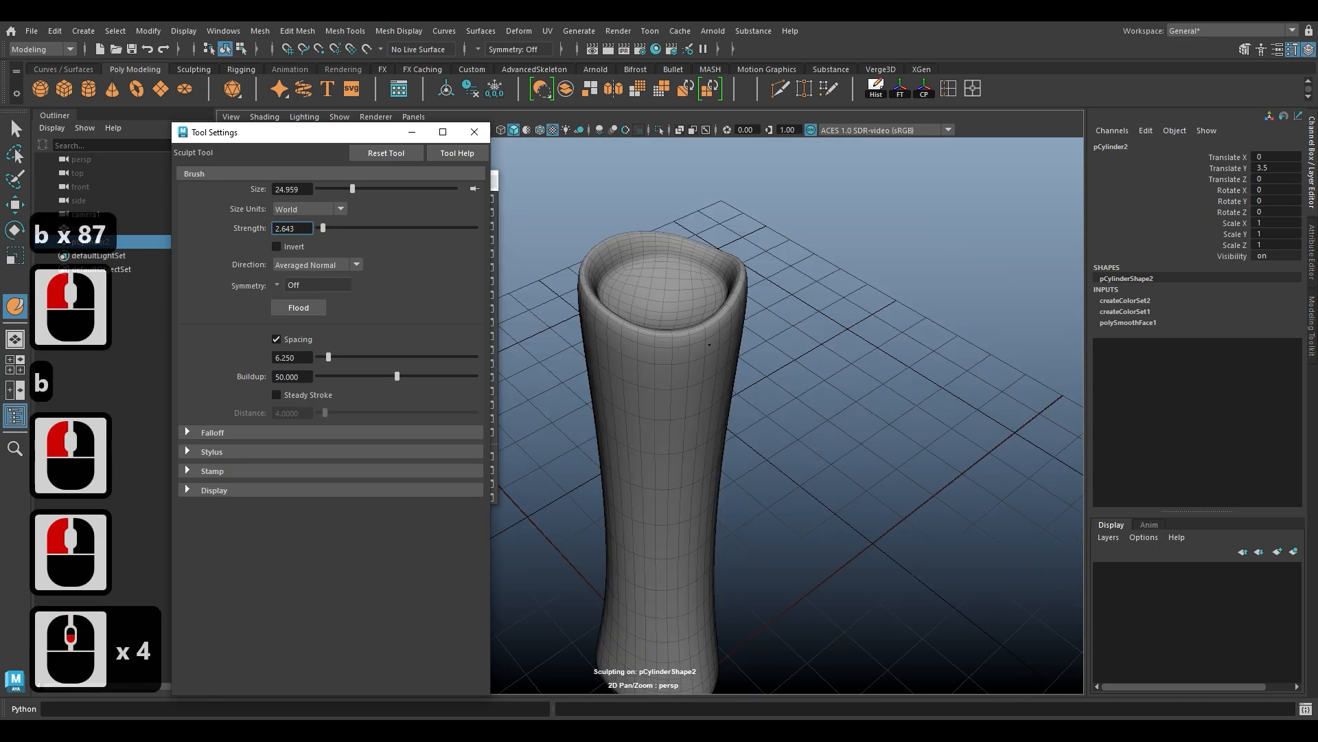
pyautogui.keyDown('alt'); pyautogui.moveTo(667, 368); pyautogui.dragTo(630, 325); pyautogui.keyUp('alt')
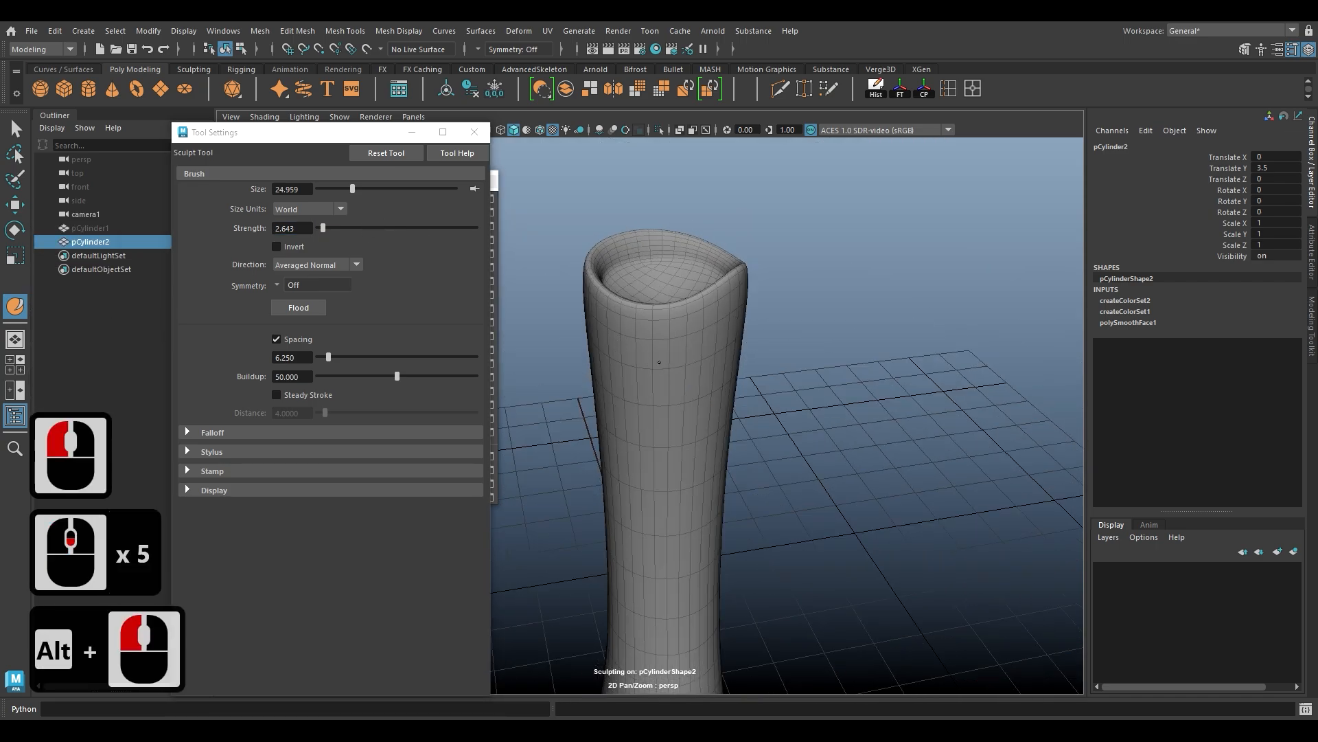
pyautogui.press('b')
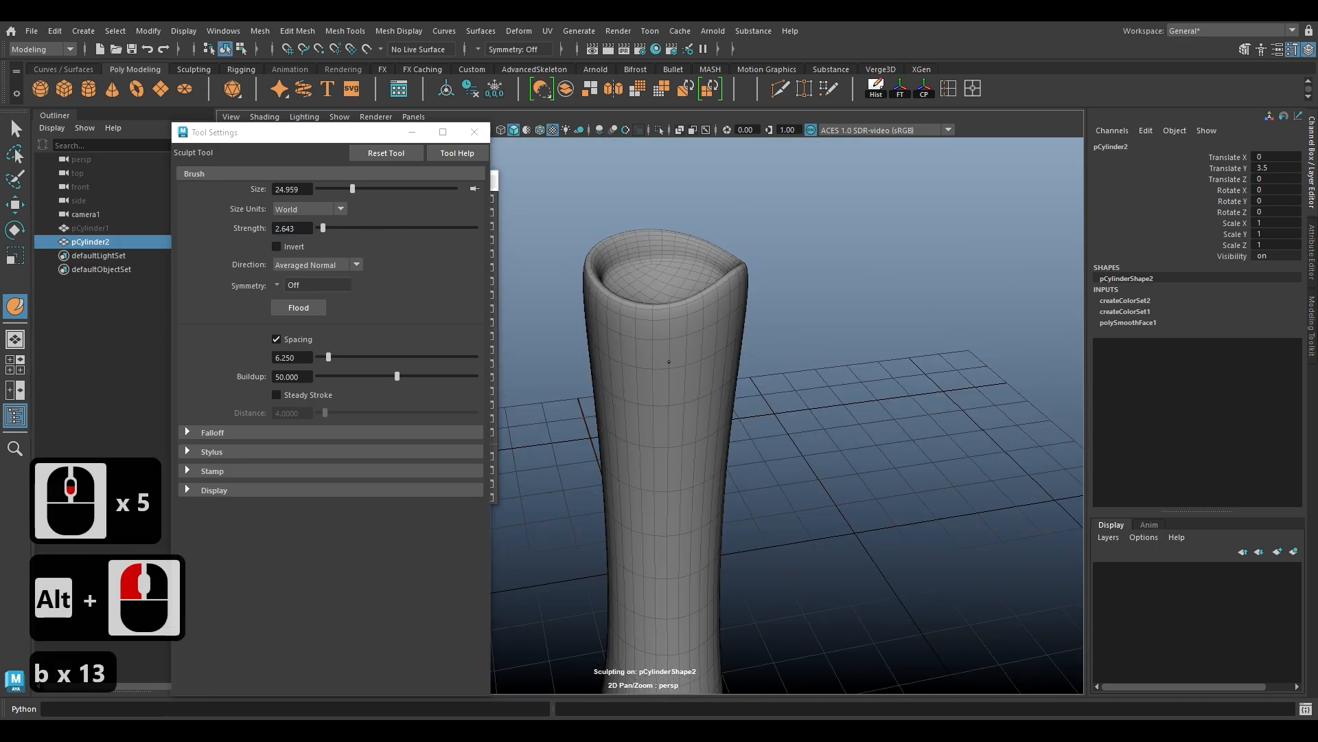
pyautogui.rightClick(666, 359)
pyautogui.press('b')
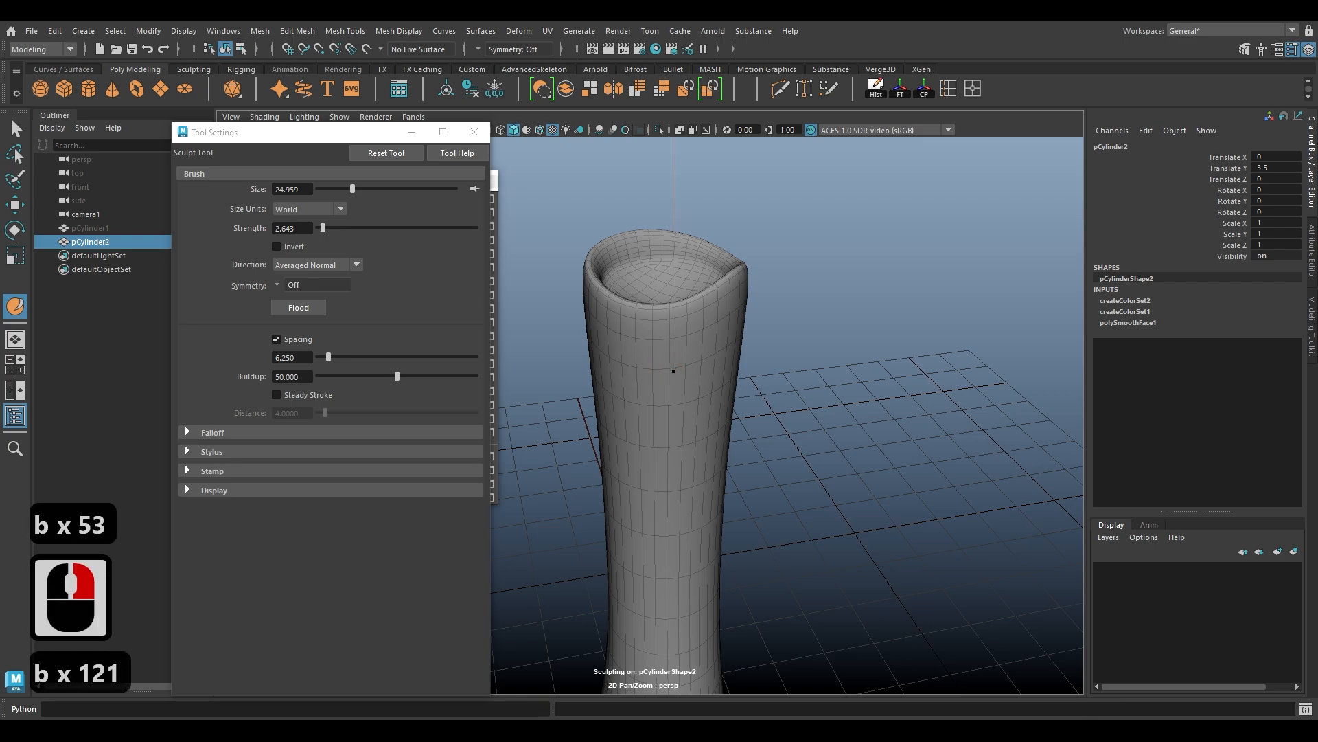
pyautogui.moveTo(352, 189); pyautogui.dragTo(338, 191)
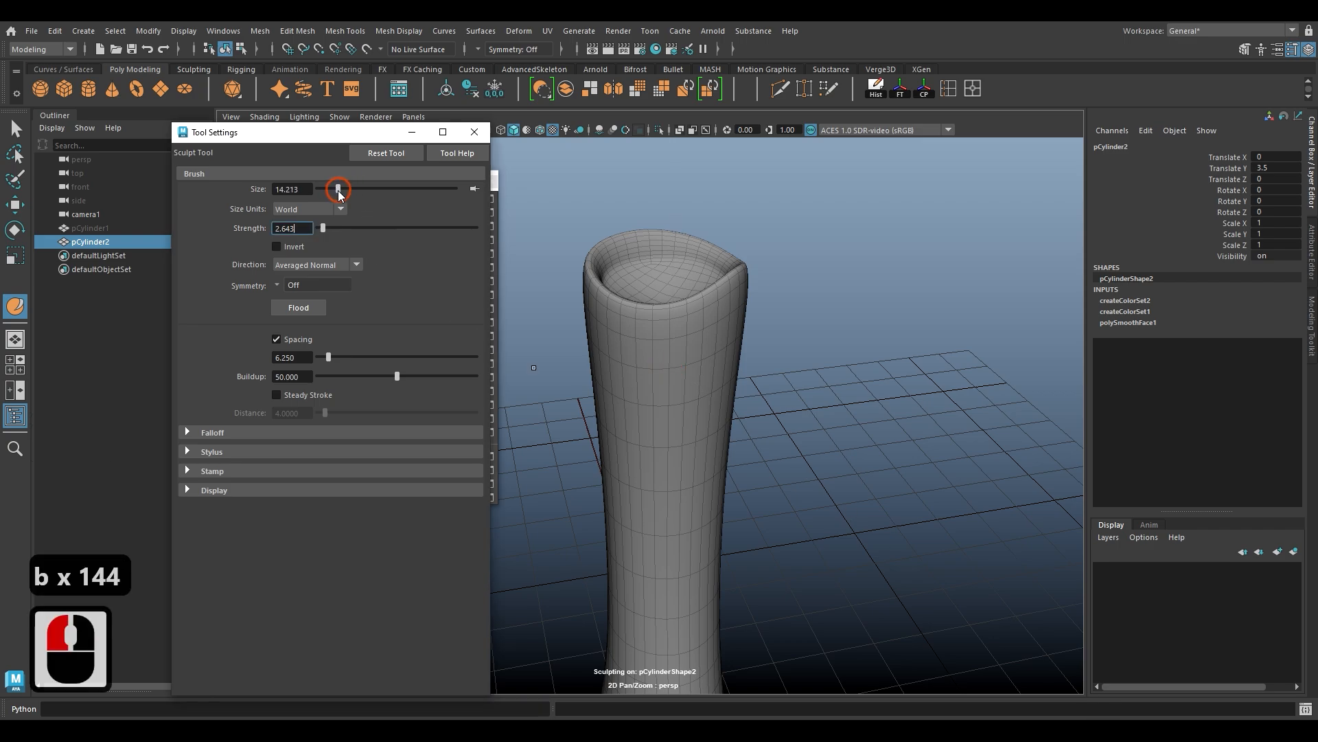
pyautogui.press('b')
pyautogui.moveTo(679, 380); pyautogui.dragTo(679, 384)
pyautogui.hotkey('ctrl', 'z')
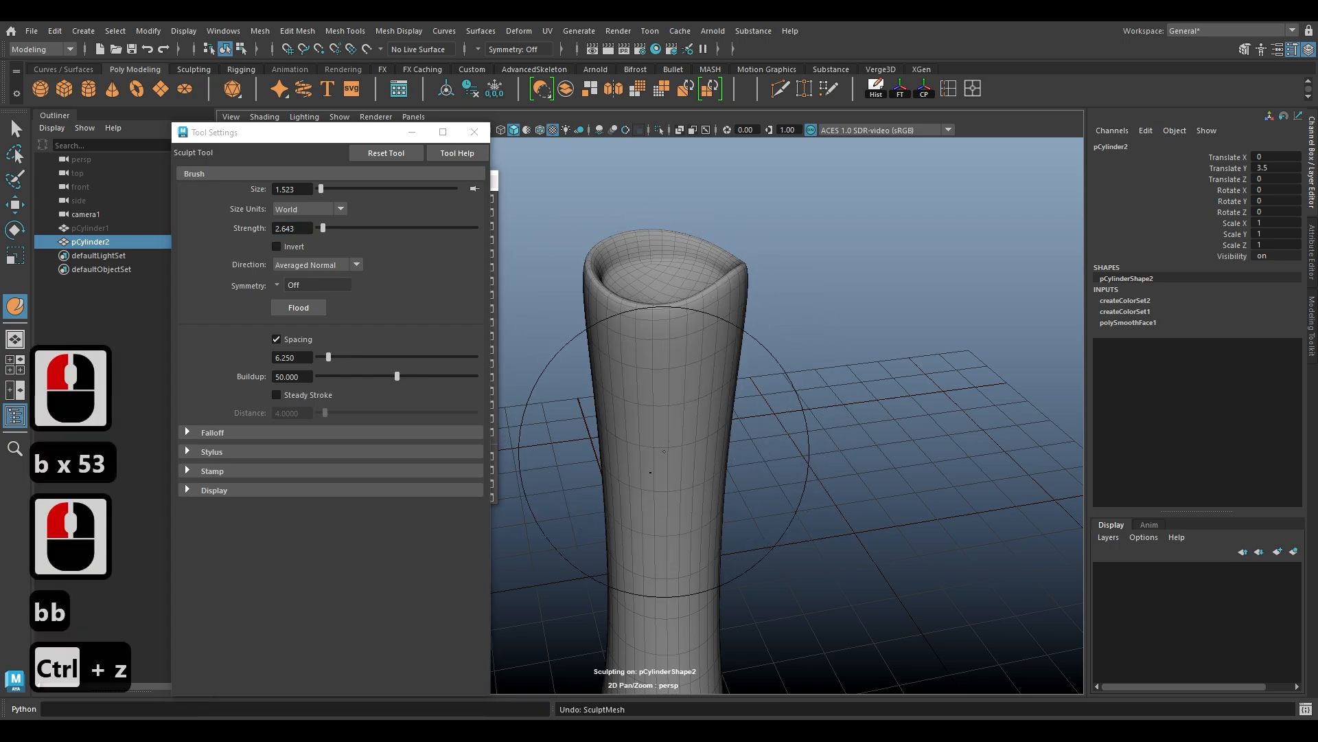
# Step: Reduce the sculpt brush size to about 0.132, undo the trial stroke, and set the strength to 0.2
pyautogui.moveTo(660, 473)
pyautogui.keyDown('alt'); pyautogui.mouseDown()
pyautogui.moveTo(743, 449)
pyautogui.moveTo(738, 470)
pyautogui.mouseUp(); pyautogui.keyUp('alt')
pyautogui.press('b')
pyautogui.moveTo(691, 384)
pyautogui.mouseDown()
pyautogui.moveTo(672, 363)
pyautogui.moveTo(604, 365)
pyautogui.mouseUp()
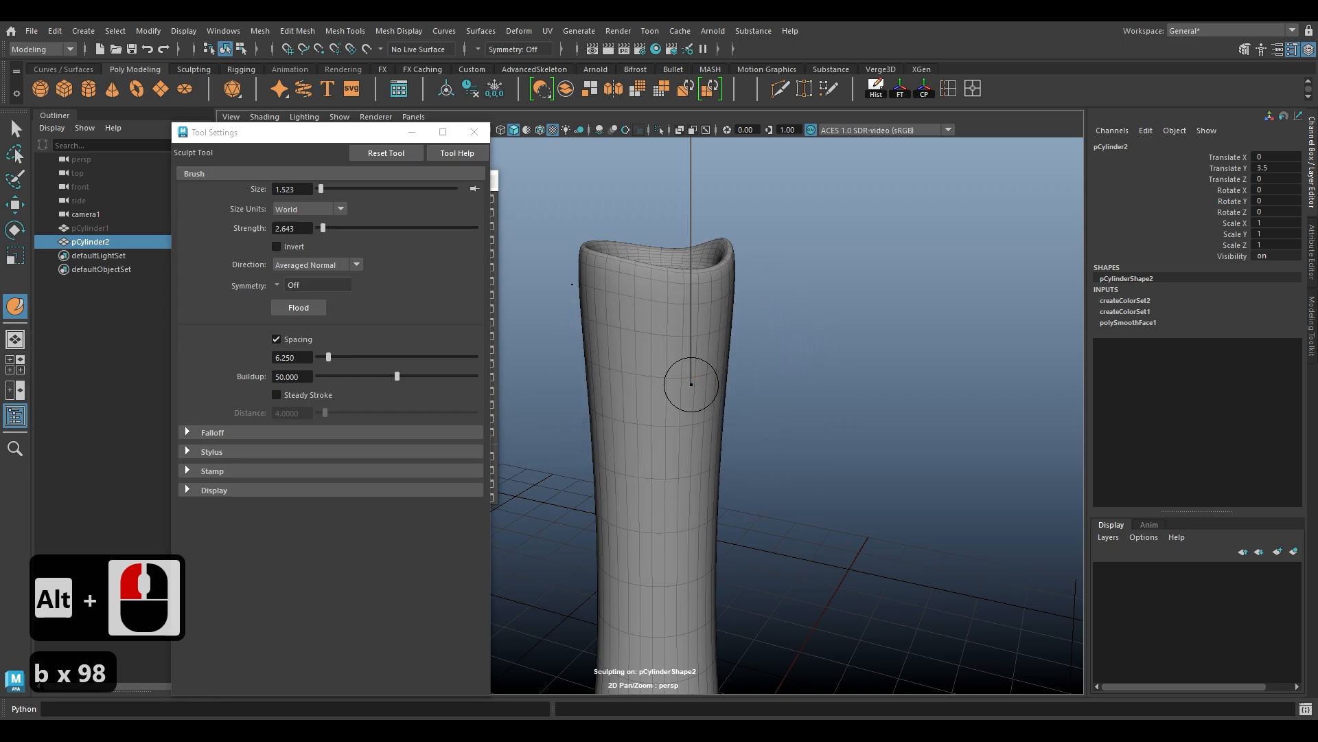
pyautogui.moveTo(572, 283); pyautogui.dragTo(577, 312)
pyautogui.moveTo(658, 368)
pyautogui.keyDown('alt'); pyautogui.mouseDown()
pyautogui.moveTo(639, 419)
pyautogui.moveTo(642, 374)
pyautogui.moveTo(625, 400)
pyautogui.moveTo(661, 345)
pyautogui.moveTo(675, 256)
pyautogui.moveTo(659, 219)
pyautogui.moveTo(625, 231)
pyautogui.mouseUp(); pyautogui.keyUp('alt')
pyautogui.hotkey('ctrl', 'z')
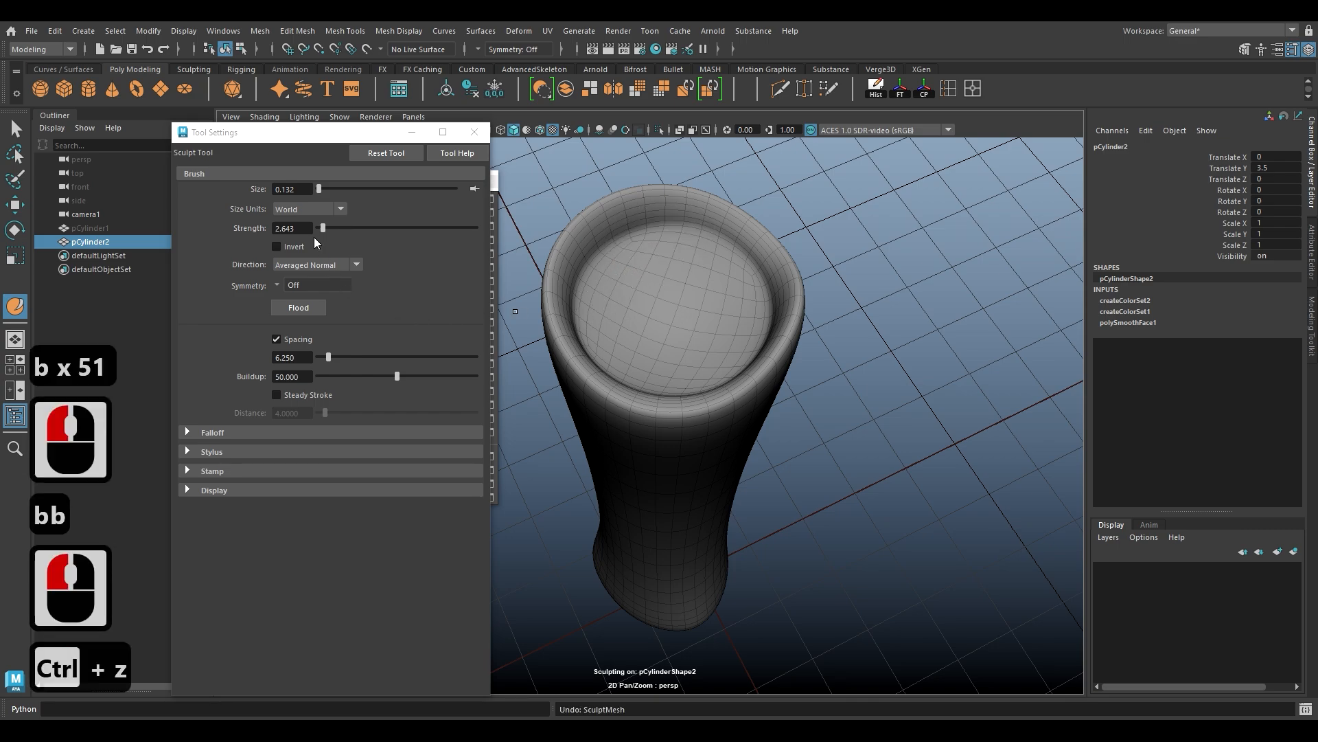
pyautogui.doubleClick(296, 228)
pyautogui.write('0.2')
pyautogui.press('Return')
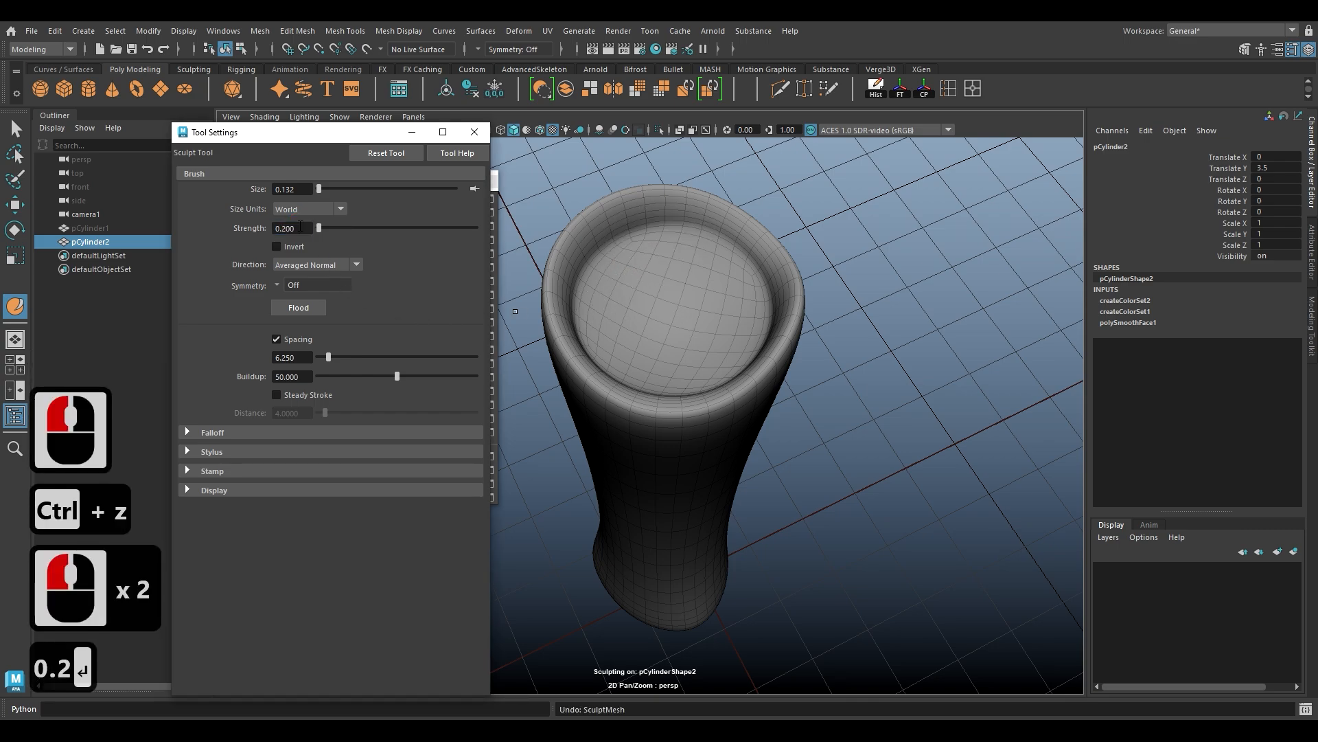
# Step: Sculpt irregular raised bumps and ridges around the inner rim and across the domed top of the trunk
pyautogui.moveTo(649, 221)
pyautogui.mouseDown()
pyautogui.moveTo(611, 241)
pyautogui.moveTo(590, 294)
pyautogui.moveTo(619, 369)
pyautogui.mouseUp()
pyautogui.keyDown('alt'); pyautogui.moveTo(619, 368); pyautogui.dragTo(635, 384, button='right'); pyautogui.keyUp('alt')
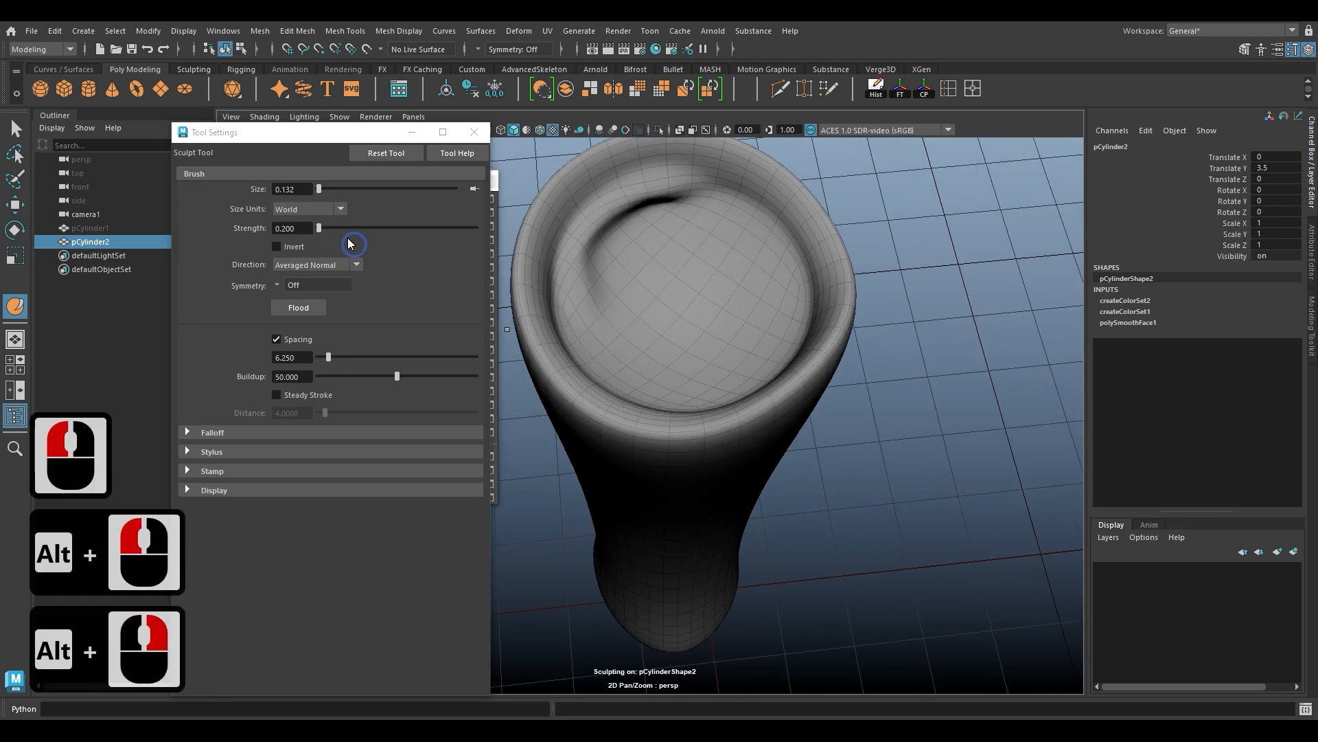
pyautogui.moveTo(695, 213)
pyautogui.mouseDown()
pyautogui.moveTo(744, 200)
pyautogui.moveTo(796, 336)
pyautogui.moveTo(739, 371)
pyautogui.moveTo(803, 472)
pyautogui.moveTo(750, 536)
pyautogui.moveTo(653, 549)
pyautogui.moveTo(549, 385)
pyautogui.moveTo(580, 480)
pyautogui.moveTo(553, 484)
pyautogui.mouseUp()
pyautogui.moveTo(607, 543)
pyautogui.mouseDown()
pyautogui.moveTo(769, 532)
pyautogui.moveTo(790, 385)
pyautogui.moveTo(796, 419)
pyautogui.moveTo(730, 309)
pyautogui.moveTo(587, 322)
pyautogui.moveTo(547, 399)
pyautogui.moveTo(592, 348)
pyautogui.moveTo(619, 217)
pyautogui.moveTo(579, 298)
pyautogui.mouseUp()
pyautogui.moveTo(747, 277)
pyautogui.mouseDown()
pyautogui.moveTo(721, 234)
pyautogui.moveTo(726, 217)
pyautogui.moveTo(754, 259)
pyautogui.mouseUp()
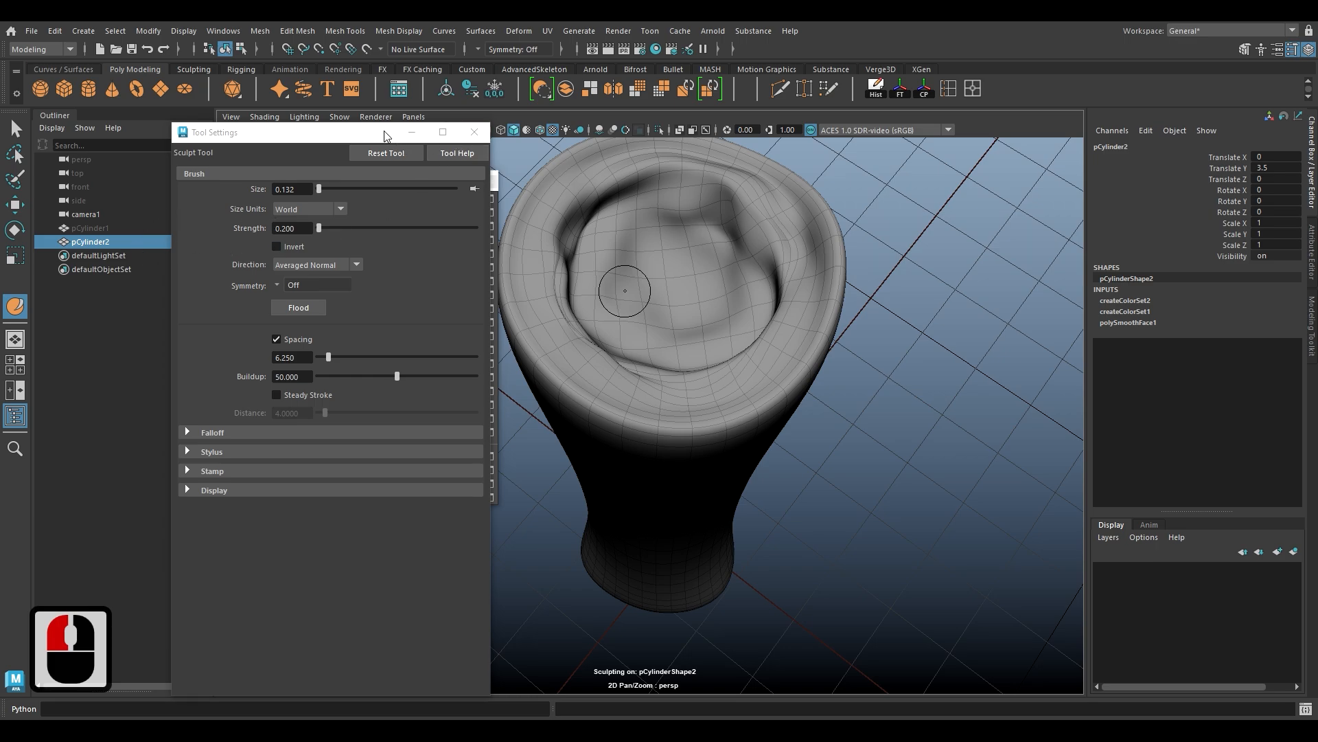
pyautogui.click(334, 131)
pyautogui.click(292, 120)
pyautogui.click(267, 131)
pyautogui.click(245, 133)
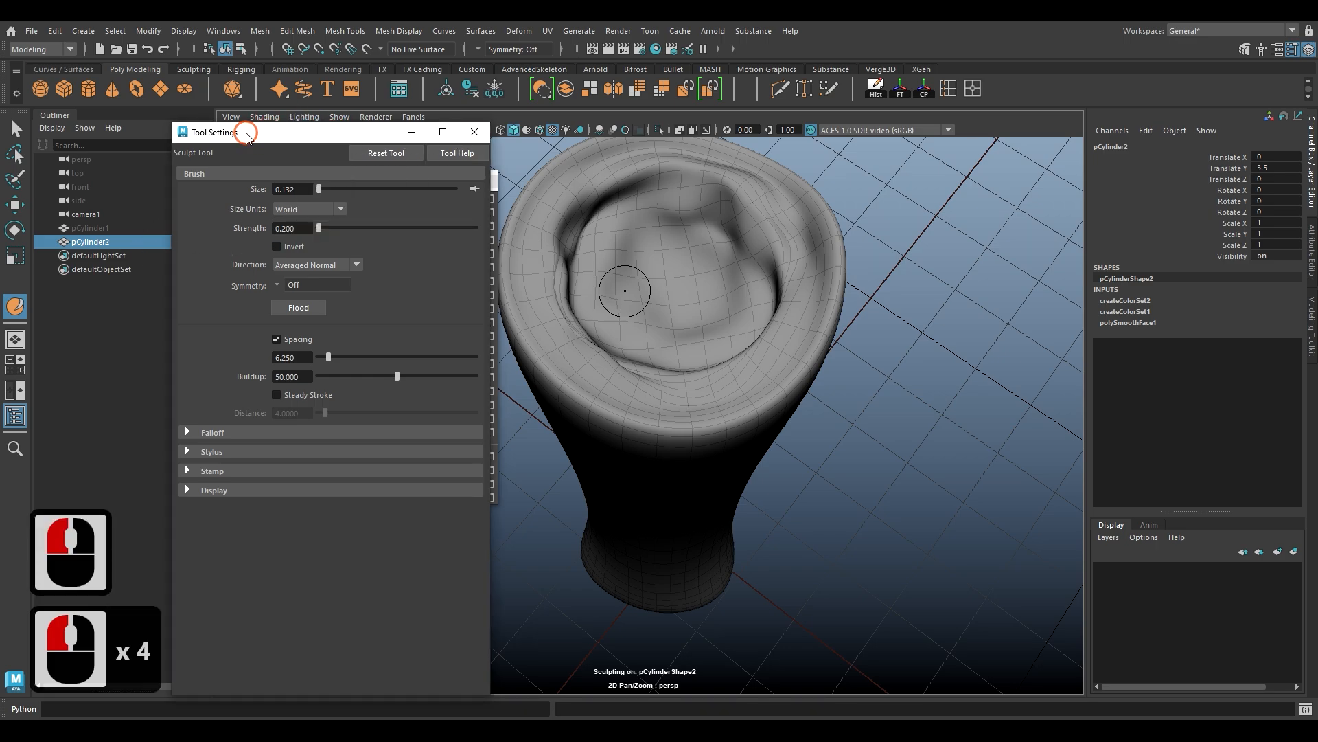
# Step: Move the tool settings and sculpting tools windows aside, switch to the Smooth Tool, and start softening the bumps inside the trunk's recessed top
pyautogui.moveTo(246, 134)
pyautogui.mouseDown()
pyautogui.moveTo(909, 171)
pyautogui.moveTo(1017, 121)
pyautogui.mouseUp()
pyautogui.click(391, 179)
pyautogui.click(405, 244)
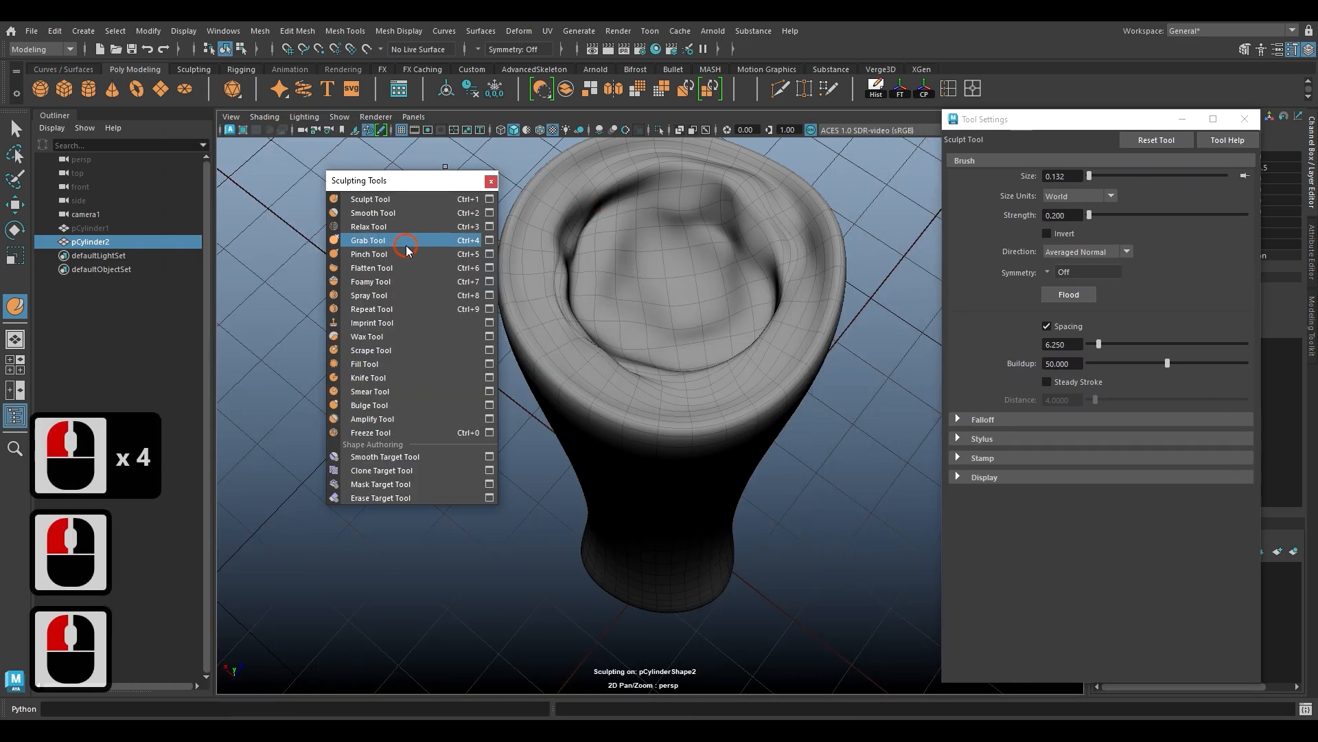
pyautogui.moveTo(399, 181); pyautogui.dragTo(328, 181)
pyautogui.click(300, 213)
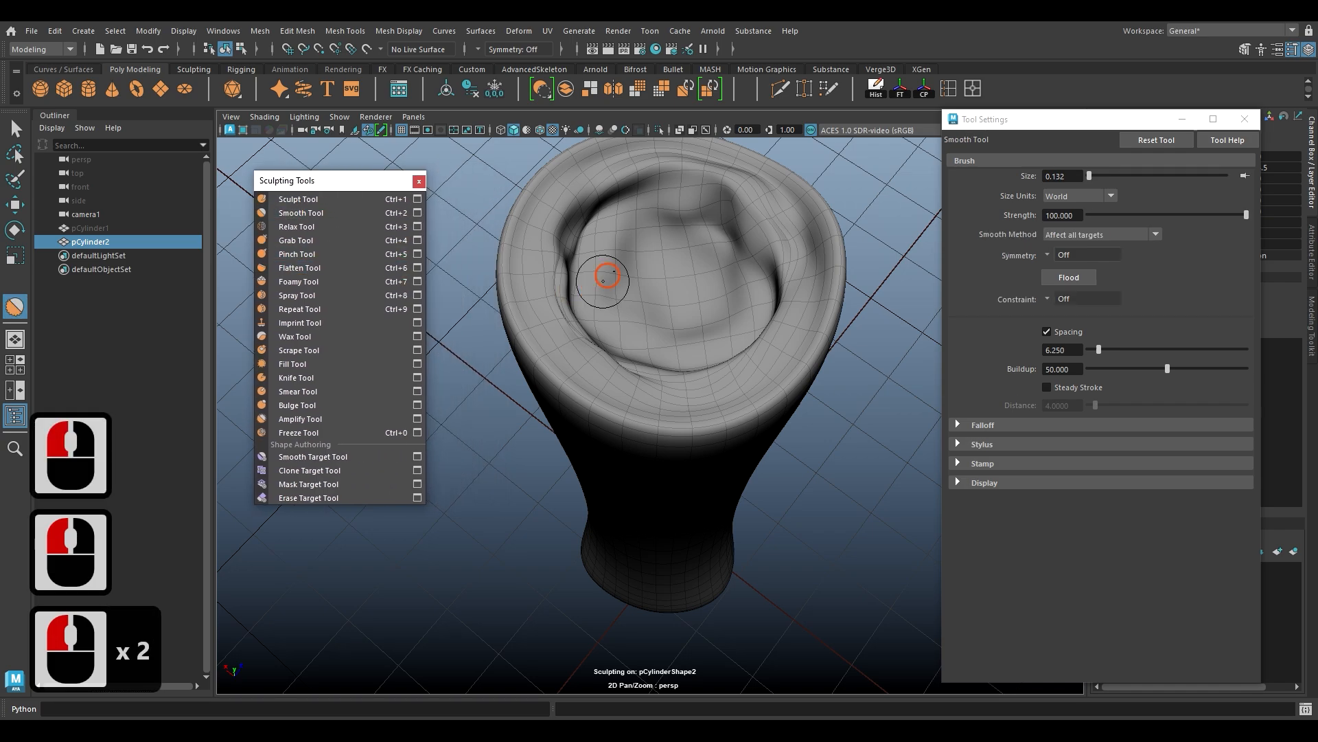
pyautogui.moveTo(635, 239)
pyautogui.mouseDown()
pyautogui.moveTo(586, 320)
pyautogui.moveTo(585, 218)
pyautogui.moveTo(620, 359)
pyautogui.mouseUp()
pyautogui.moveTo(602, 253)
pyautogui.mouseDown()
pyautogui.moveTo(630, 180)
pyautogui.moveTo(579, 220)
pyautogui.moveTo(530, 294)
pyautogui.moveTo(577, 305)
pyautogui.moveTo(639, 357)
pyautogui.mouseUp()
# Step: Enlarge the smooth brush to about 0.285 and smooth out the bumps and creases across the recess and inner rim
pyautogui.press('b')
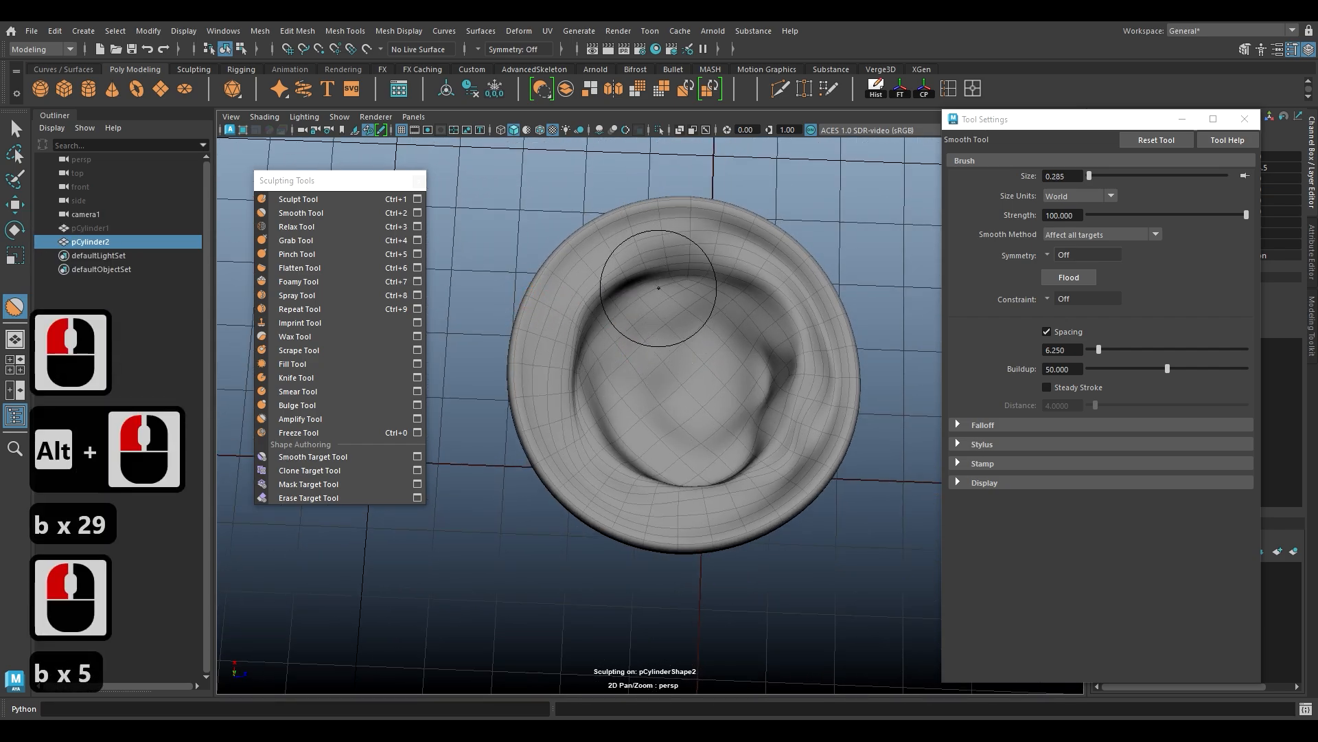
pyautogui.moveTo(659, 288)
pyautogui.mouseDown()
pyautogui.moveTo(559, 377)
pyautogui.moveTo(625, 462)
pyautogui.mouseUp()
pyautogui.moveTo(721, 477)
pyautogui.mouseDown()
pyautogui.moveTo(709, 460)
pyautogui.moveTo(776, 337)
pyautogui.mouseUp()
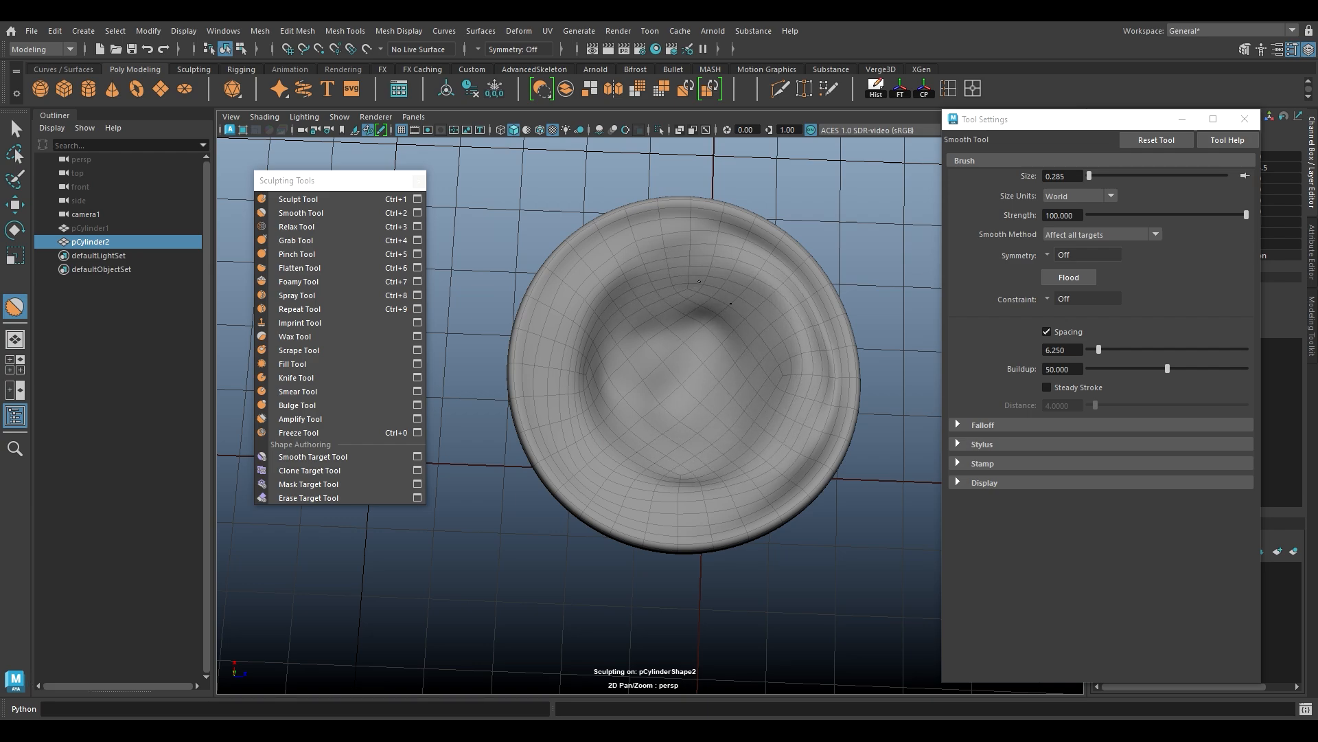
pyautogui.moveTo(758, 412)
pyautogui.mouseDown()
pyautogui.moveTo(635, 337)
pyautogui.moveTo(587, 392)
pyautogui.mouseUp()
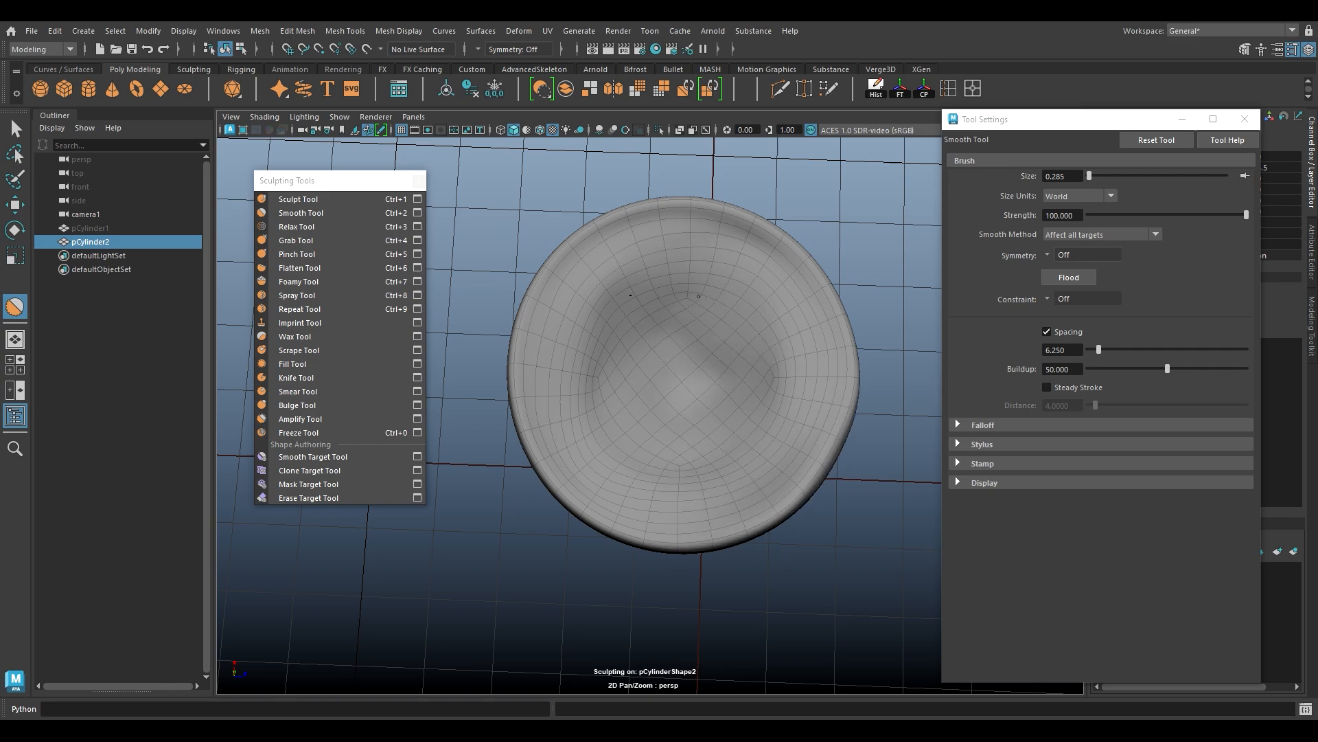
# Step: Reduce the smooth brush to about 0.128 and smooth the outer edge of the trunk's rim all the way around
pyautogui.keyDown('alt'); pyautogui.moveTo(694, 346); pyautogui.dragTo(774, 383); pyautogui.keyUp('alt')
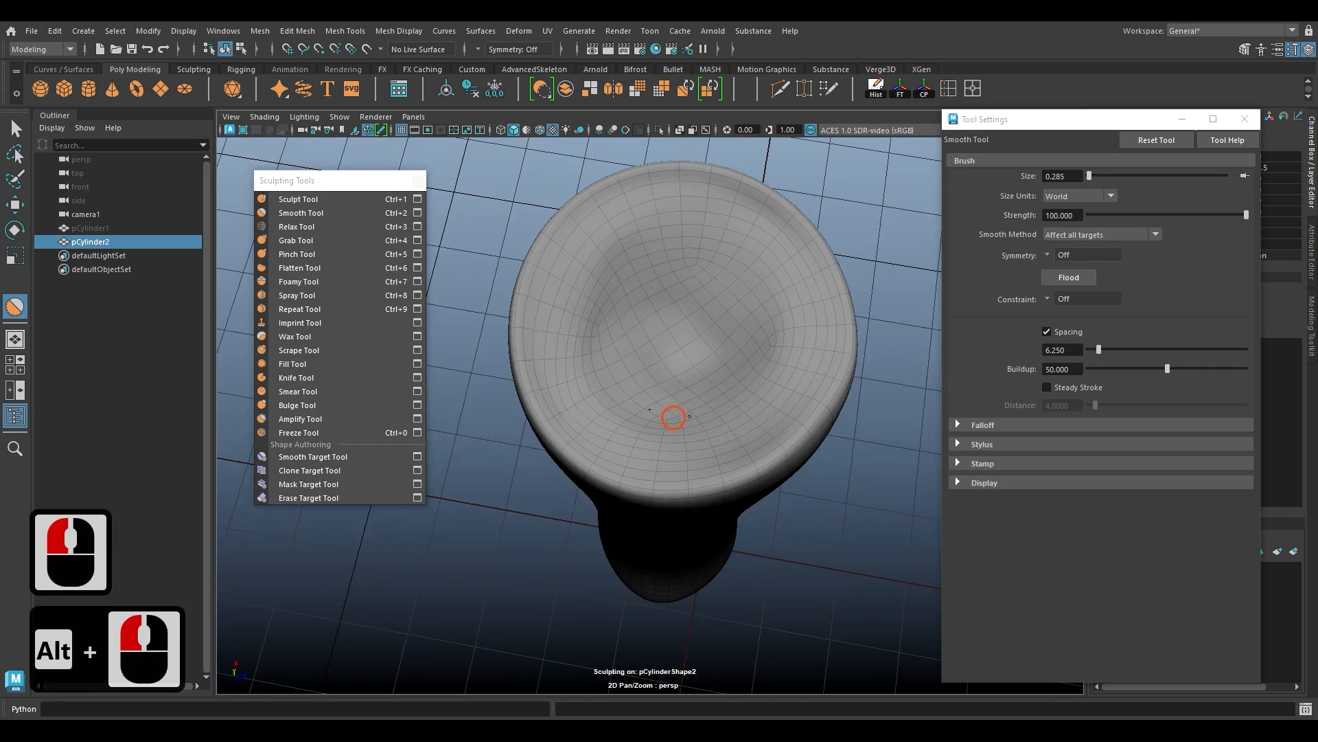
pyautogui.moveTo(673, 418)
pyautogui.keyDown('alt'); pyautogui.mouseDown()
pyautogui.moveTo(754, 433)
pyautogui.moveTo(761, 364)
pyautogui.moveTo(749, 348)
pyautogui.mouseUp(); pyautogui.keyUp('alt')
pyautogui.press('b')
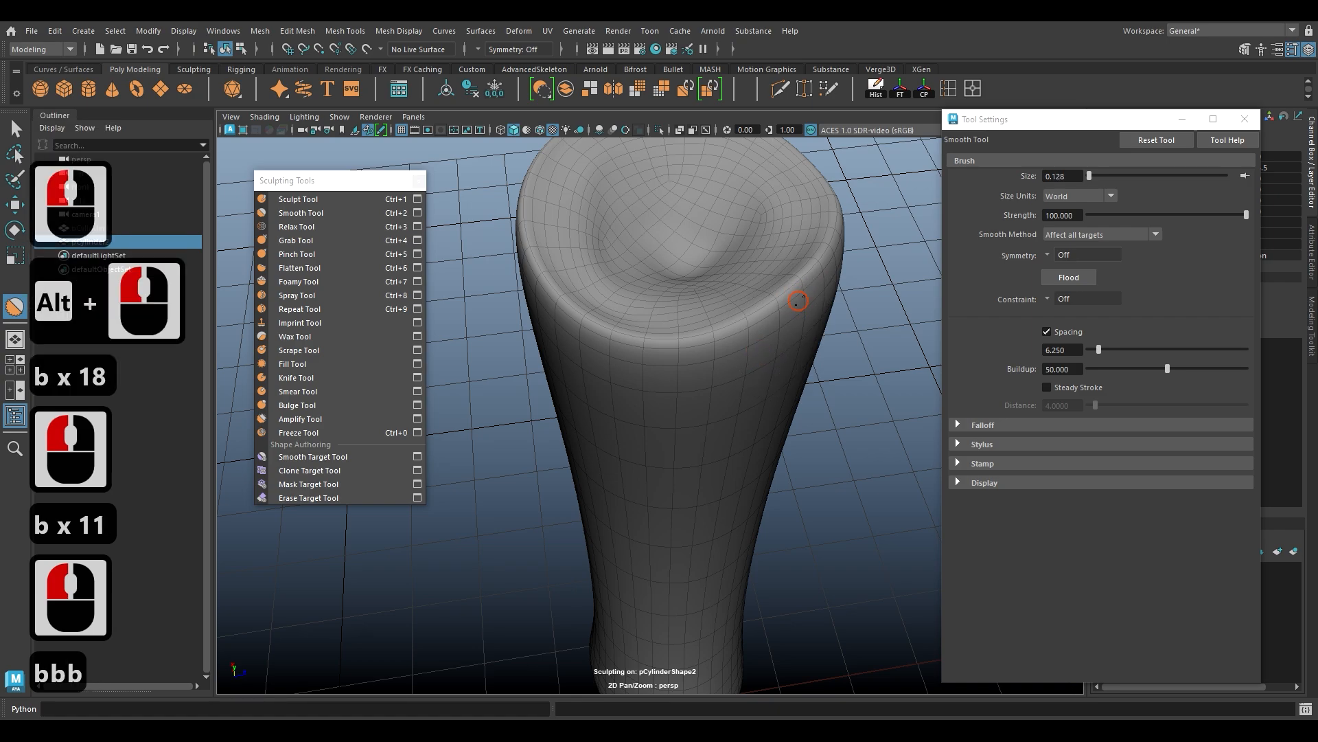
pyautogui.moveTo(796, 296)
pyautogui.mouseDown()
pyautogui.moveTo(621, 330)
pyautogui.moveTo(577, 306)
pyautogui.moveTo(655, 345)
pyautogui.moveTo(704, 480)
pyautogui.moveTo(591, 500)
pyautogui.moveTo(508, 414)
pyautogui.mouseUp()
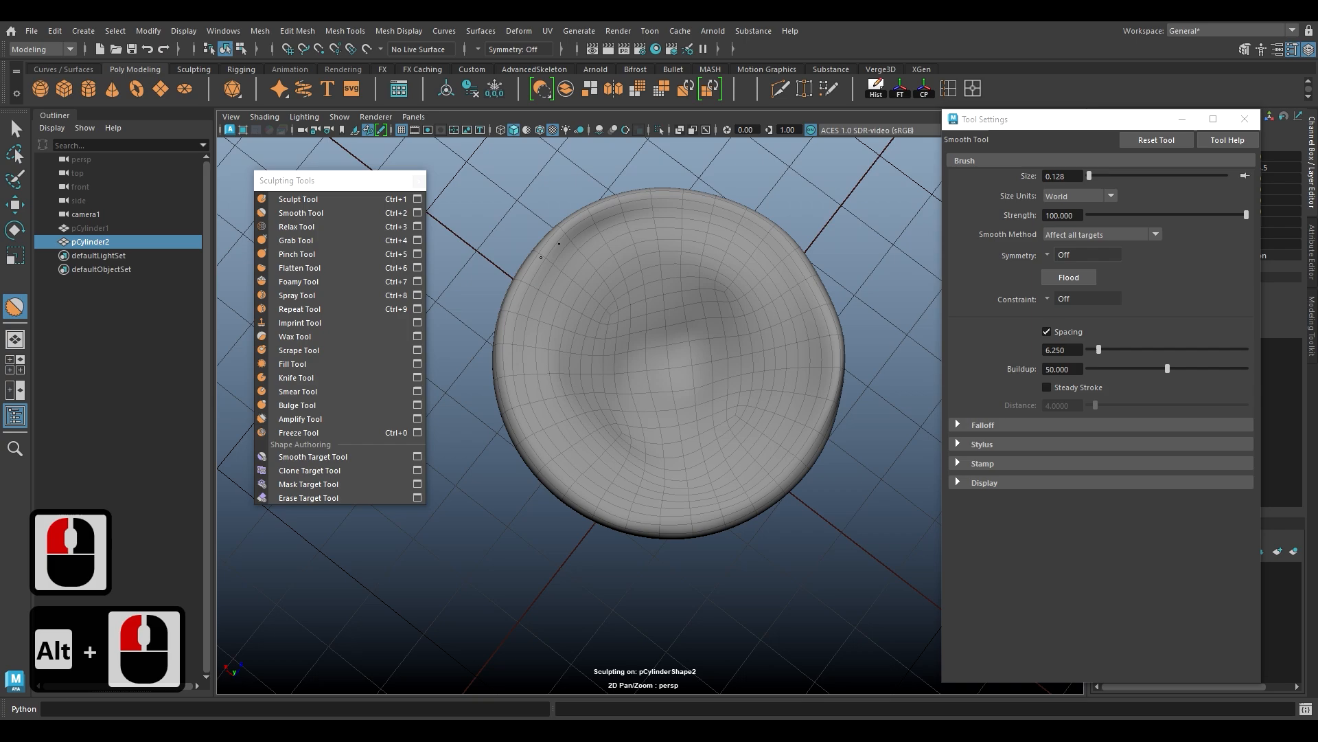
pyautogui.keyDown('alt'); pyautogui.moveTo(754, 476); pyautogui.dragTo(673, 383); pyautogui.keyUp('alt')
pyautogui.keyDown('alt'); pyautogui.moveTo(674, 382); pyautogui.dragTo(665, 530, button='middle'); pyautogui.keyUp('alt')
pyautogui.keyDown('alt'); pyautogui.moveTo(665, 511); pyautogui.dragTo(680, 540); pyautogui.keyUp('alt')
pyautogui.keyDown('alt'); pyautogui.moveTo(680, 540); pyautogui.dragTo(703, 558, button='right'); pyautogui.keyUp('alt')
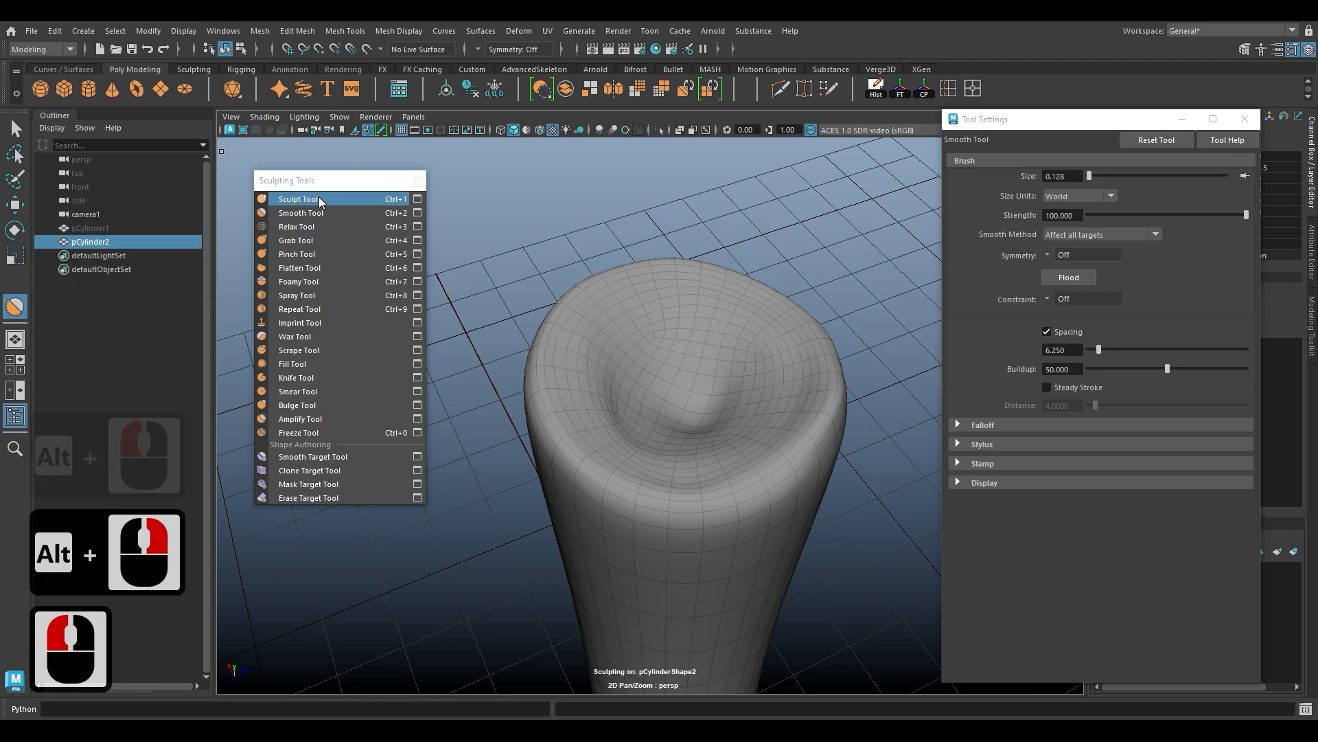
# Step: Switch to the Sculpt Tool and set its strength to 0.1
pyautogui.click(298, 199)
pyautogui.doubleClick(1075, 216)
pyautogui.write('0.1')
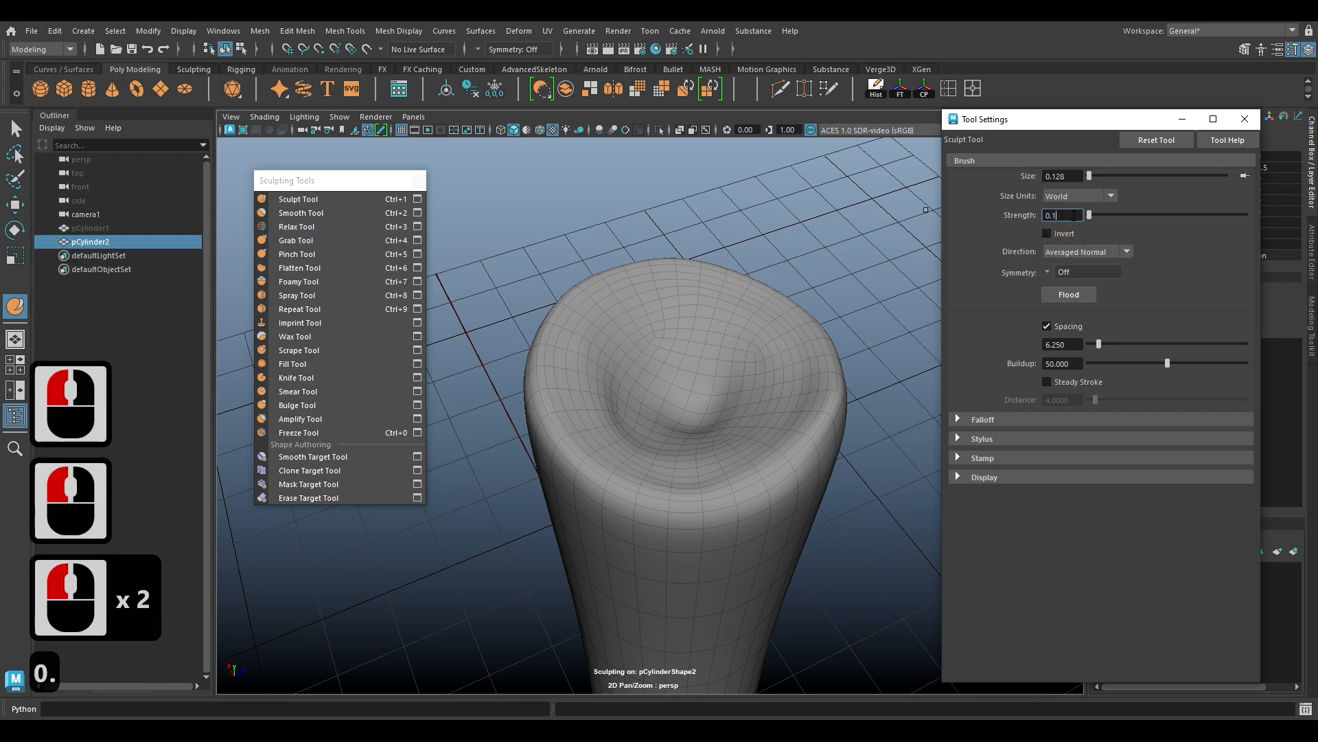
pyautogui.press('Return')
# Step: Sculpt a raised, rounded dome in the middle of the recessed top, leaving a groove between it and the rim
pyautogui.keyDown('alt'); pyautogui.moveTo(665, 377); pyautogui.dragTo(638, 403); pyautogui.keyUp('alt')
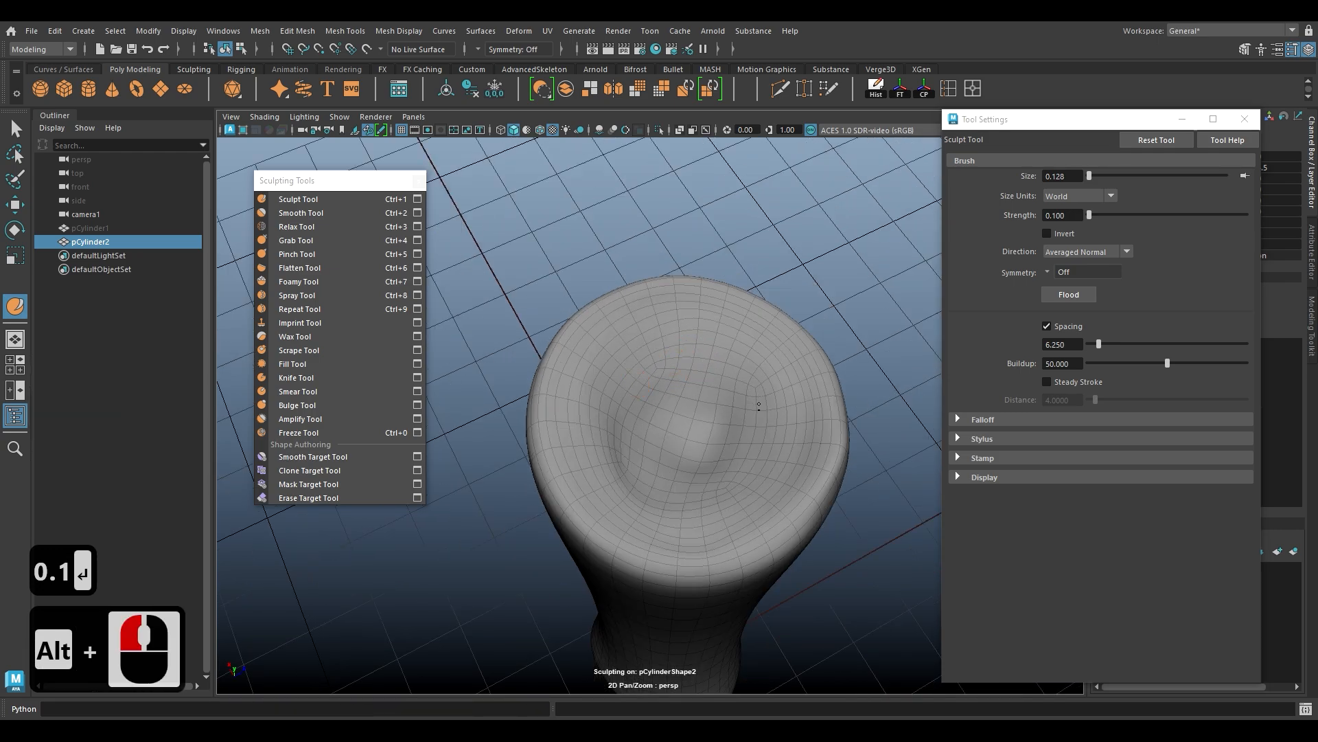
pyautogui.keyDown('shift'); pyautogui.click(675, 449); pyautogui.keyUp('shift')
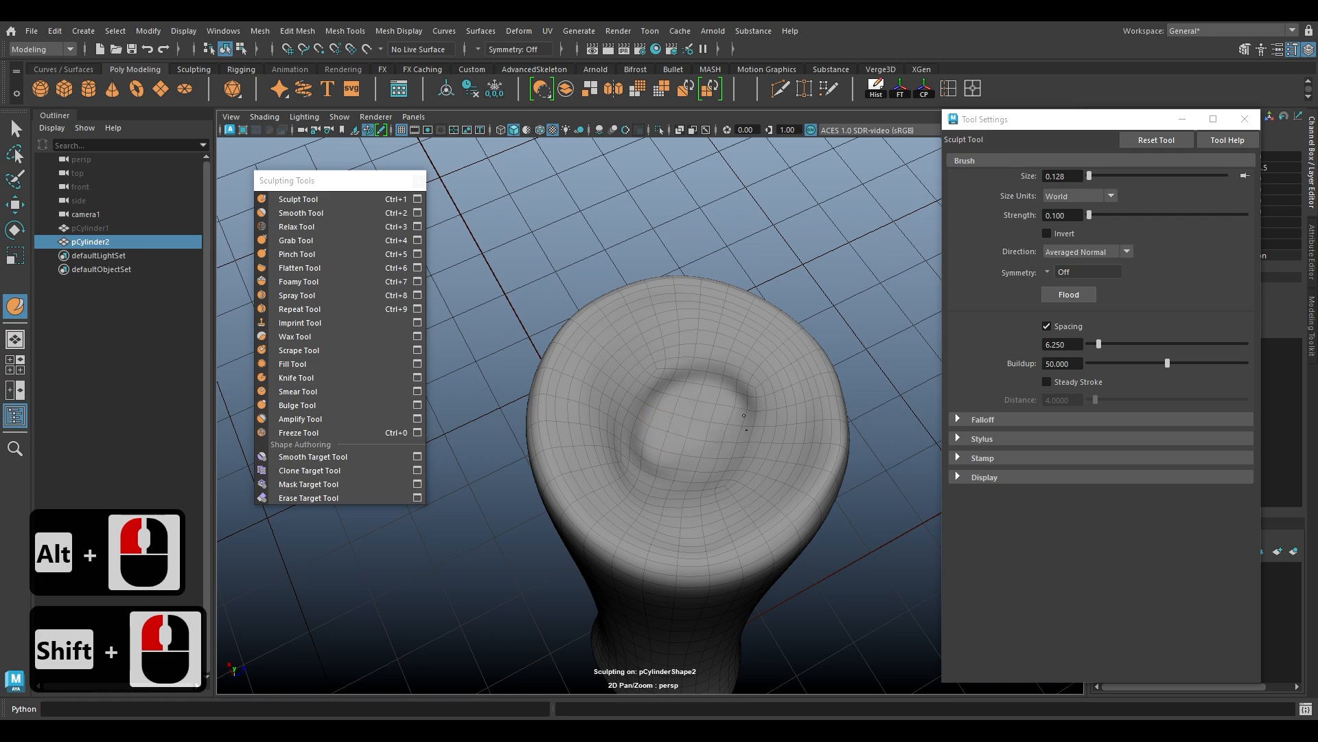
pyautogui.moveTo(744, 415)
pyautogui.keyDown('shift'); pyautogui.mouseDown()
pyautogui.moveTo(629, 473)
pyautogui.moveTo(614, 404)
pyautogui.mouseUp(); pyautogui.keyUp('shift')
pyautogui.moveTo(664, 485)
pyautogui.keyDown('shift'); pyautogui.mouseDown()
pyautogui.moveTo(762, 418)
pyautogui.moveTo(639, 347)
pyautogui.moveTo(643, 383)
pyautogui.mouseUp(); pyautogui.keyUp('shift')
pyautogui.keyDown('shift'); pyautogui.moveTo(752, 435); pyautogui.dragTo(649, 466); pyautogui.keyUp('shift')
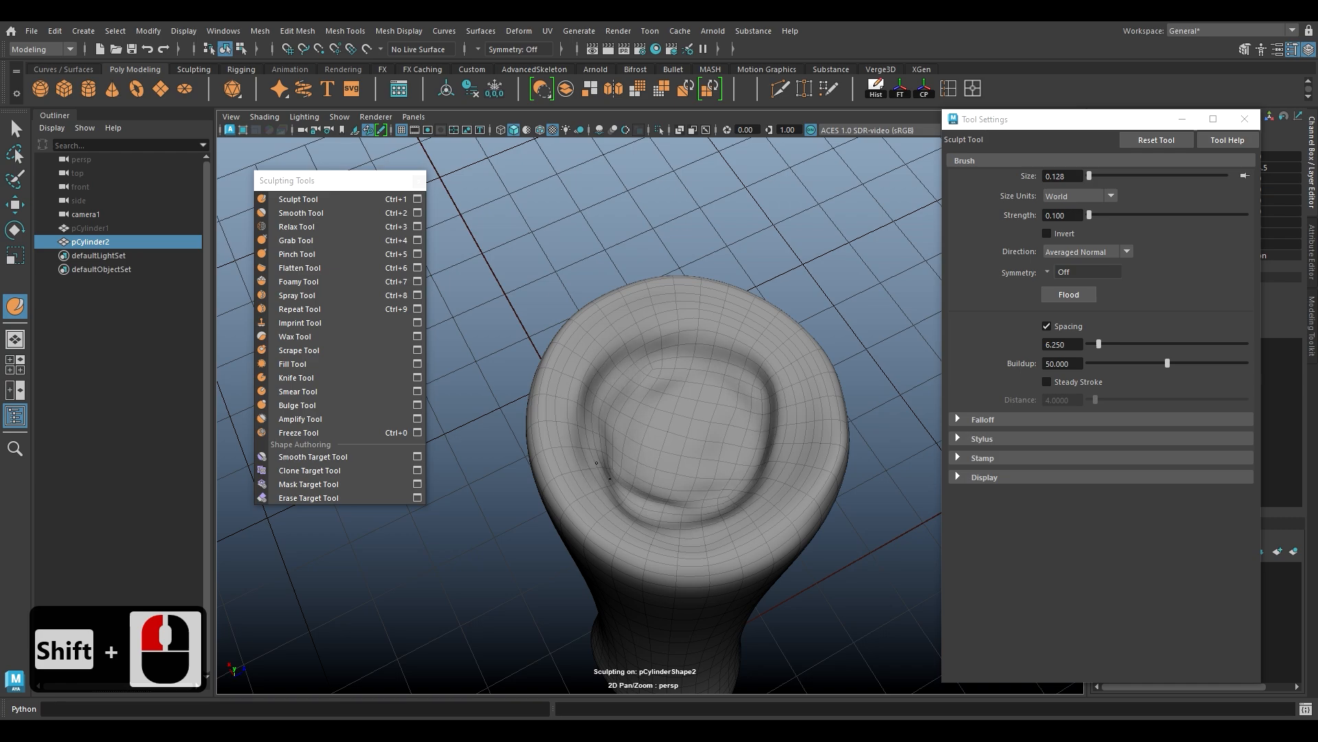
# Step: Smooth the dome and the groove around it with the Smooth Tool, and close the tool settings
pyautogui.moveTo(685, 414)
pyautogui.keyDown('alt'); pyautogui.mouseDown()
pyautogui.moveTo(735, 412)
pyautogui.moveTo(686, 397)
pyautogui.mouseUp(); pyautogui.keyUp('alt')
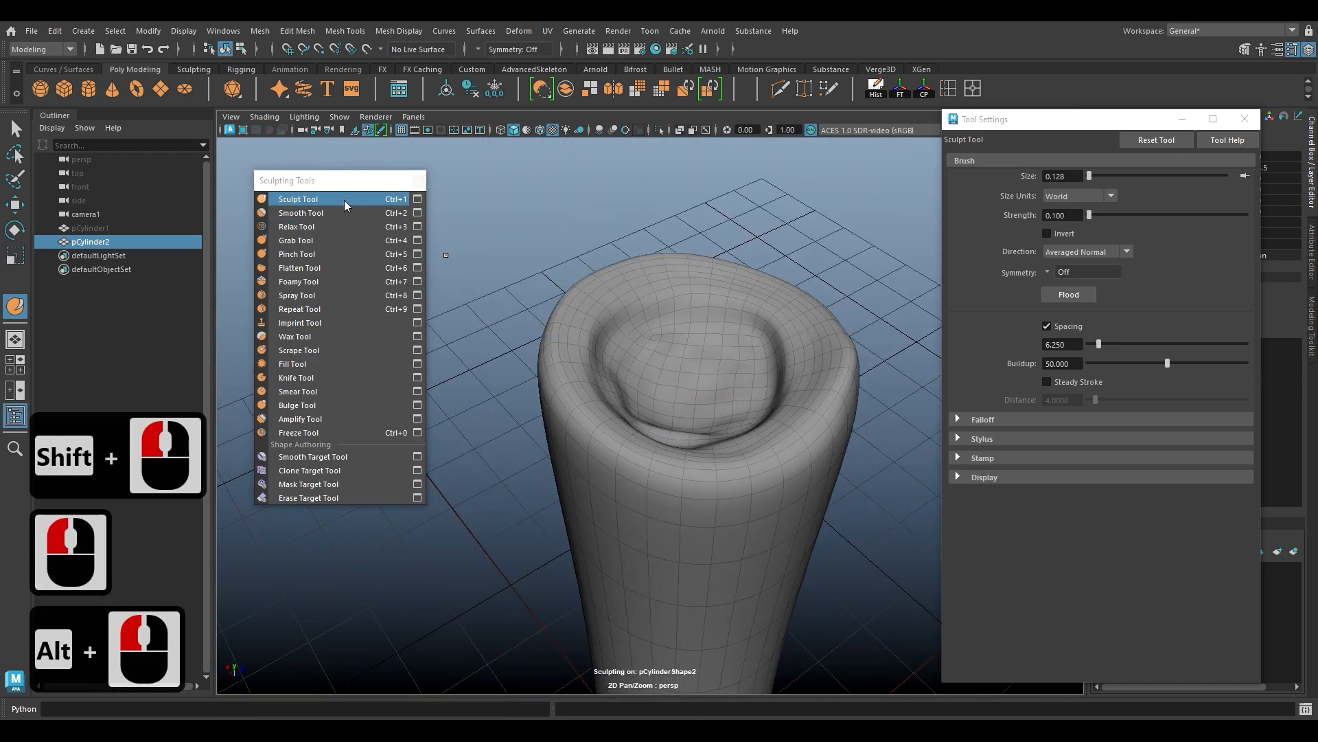
pyautogui.click(326, 214)
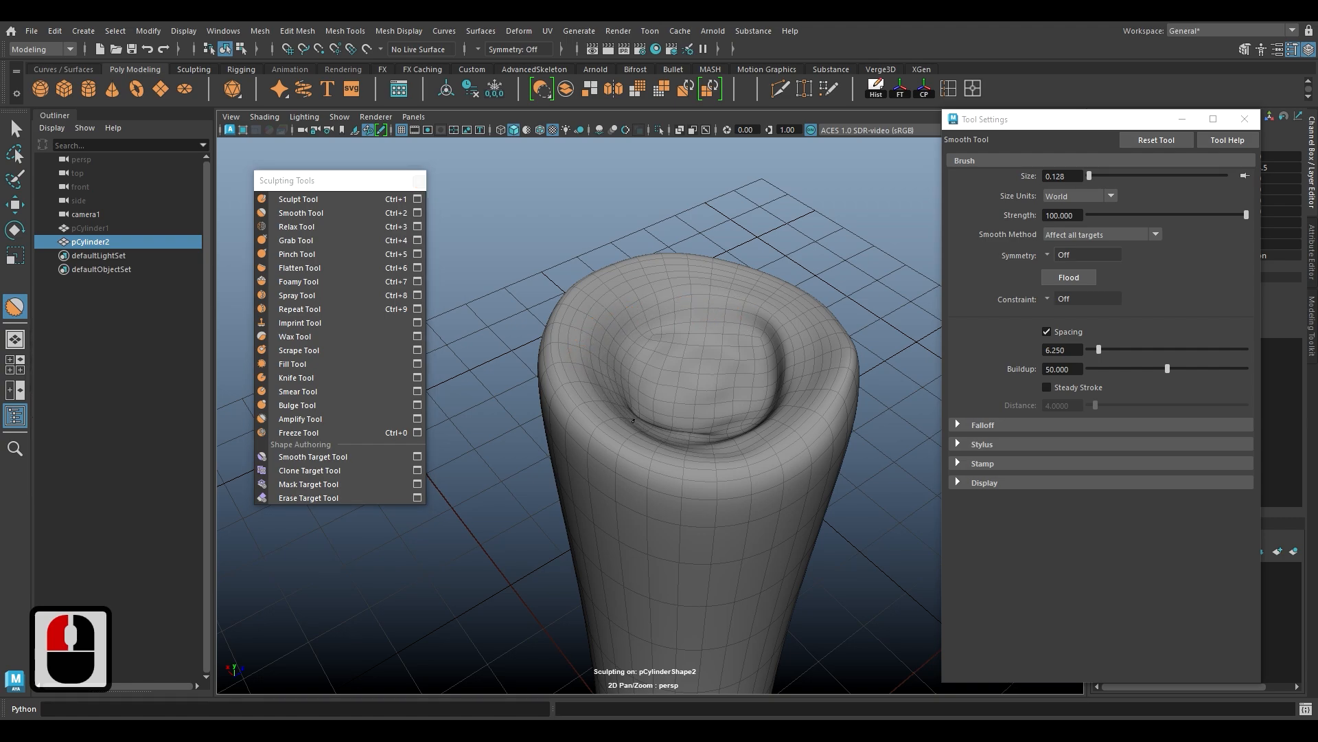
pyautogui.moveTo(633, 420); pyautogui.dragTo(756, 456)
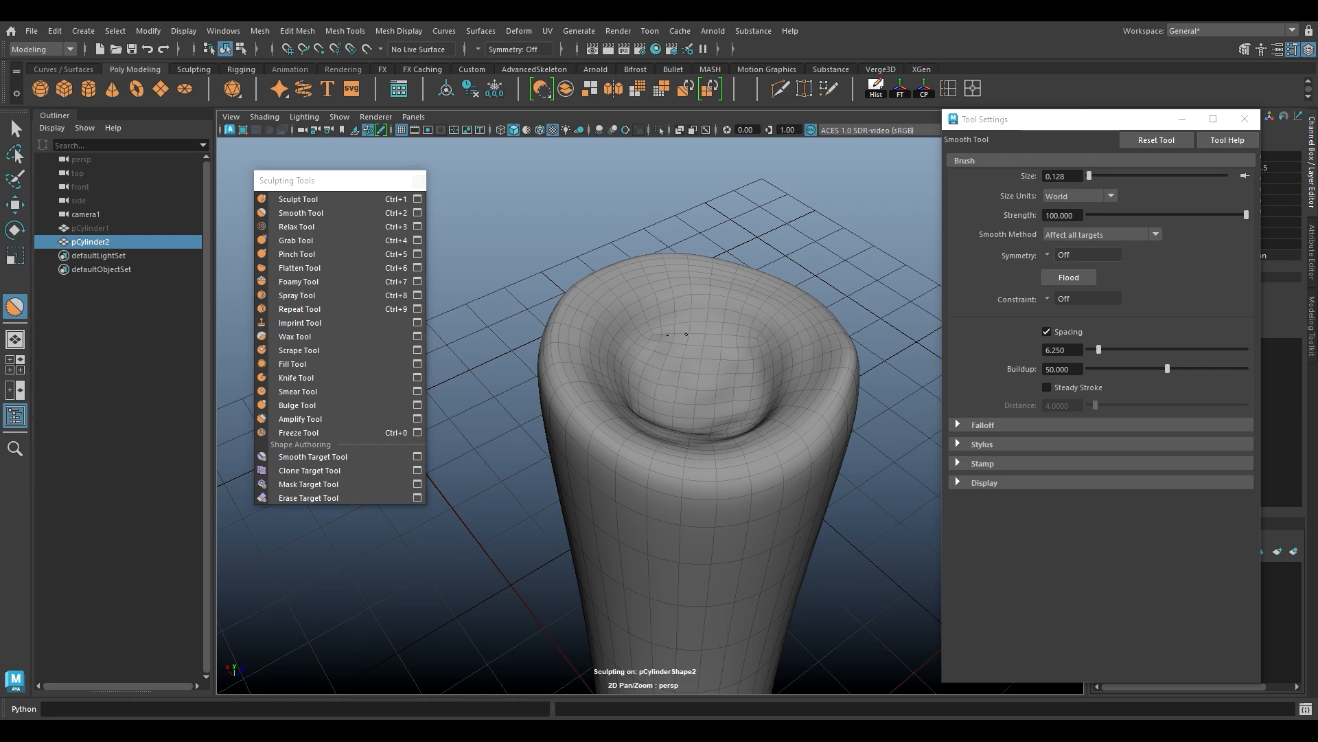
pyautogui.keyDown('alt'); pyautogui.moveTo(751, 435); pyautogui.dragTo(730, 471); pyautogui.keyUp('alt')
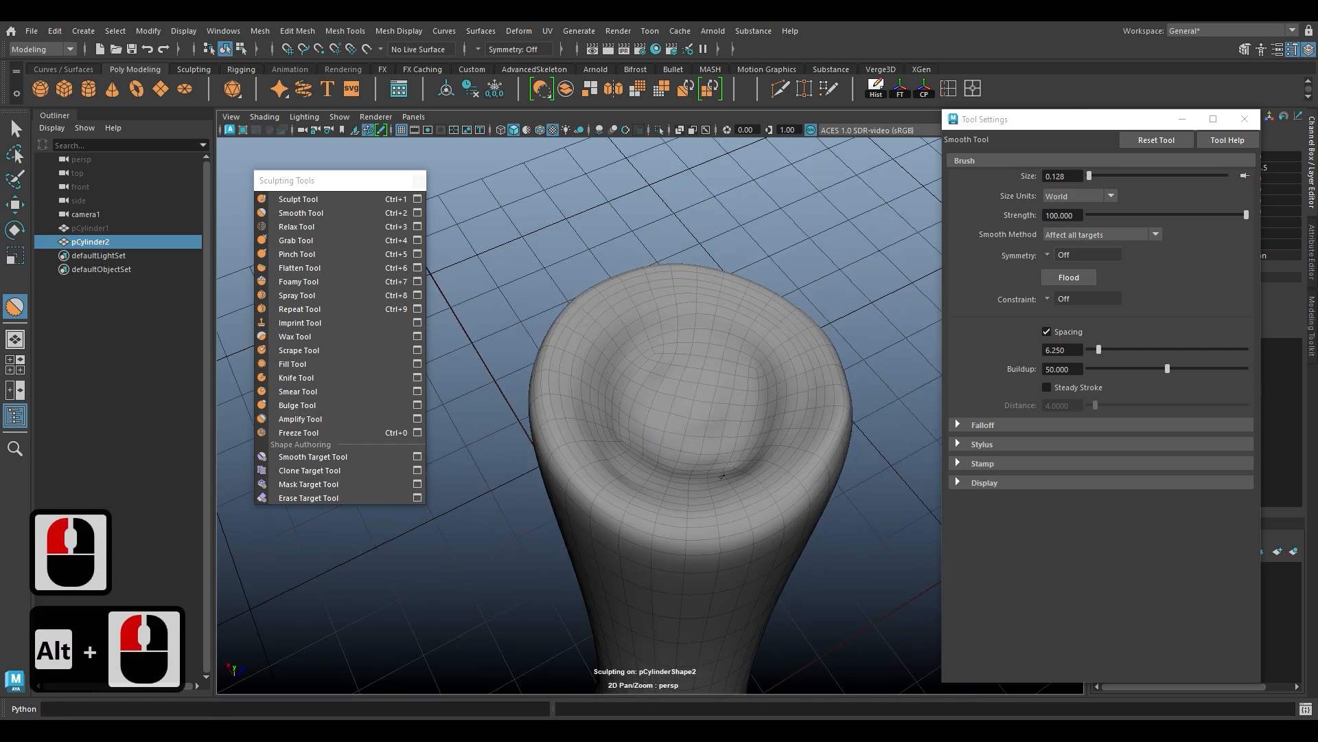
pyautogui.click(723, 476)
pyautogui.click(1242, 118)
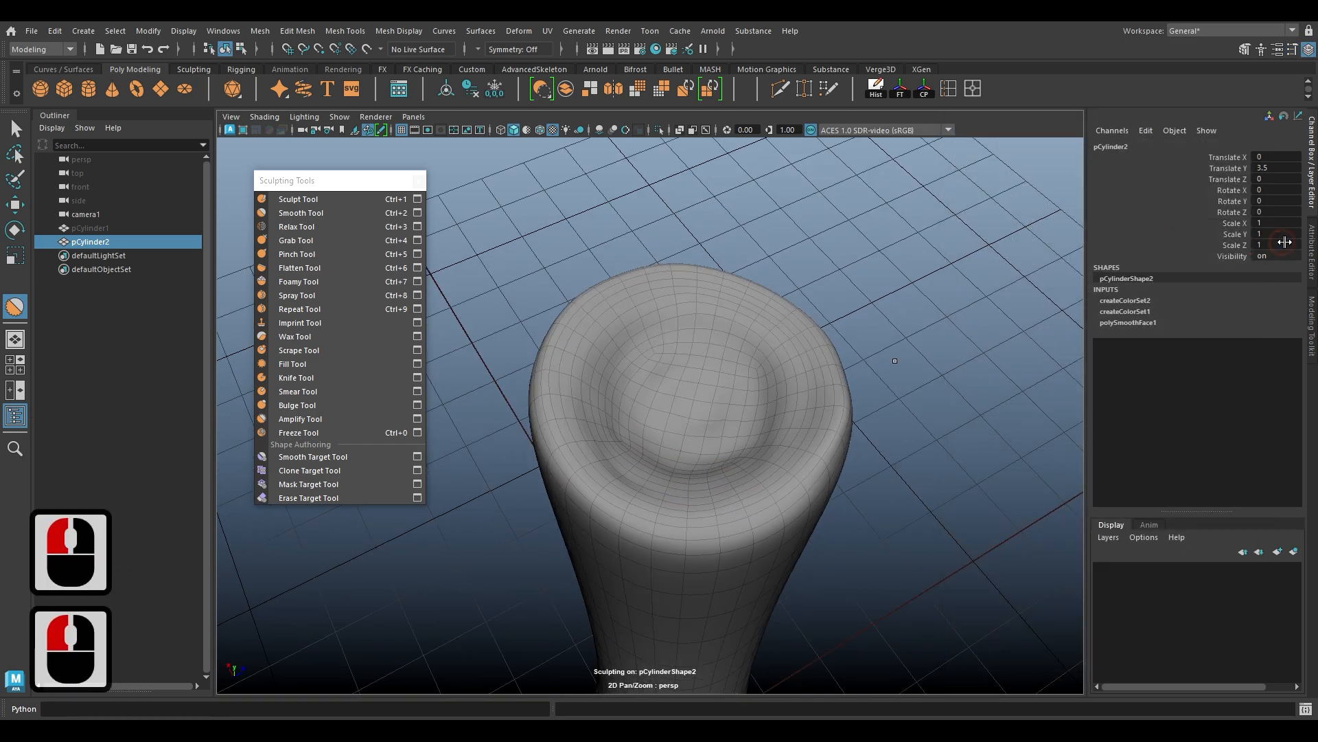
# Step: Lower the divisions of polySmoothFace1 to 1 and then to 0
pyautogui.click(1152, 324)
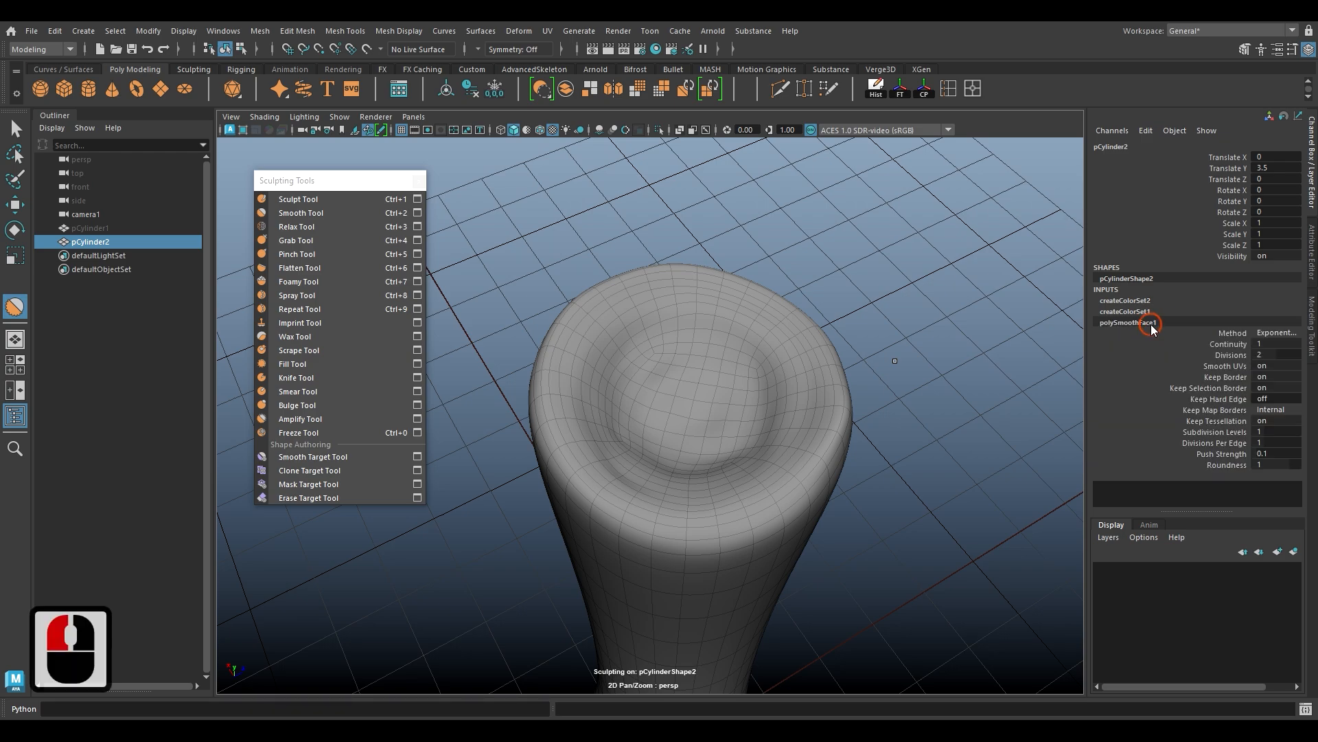
pyautogui.doubleClick(1275, 351)
pyautogui.write('1')
pyautogui.press('Return')
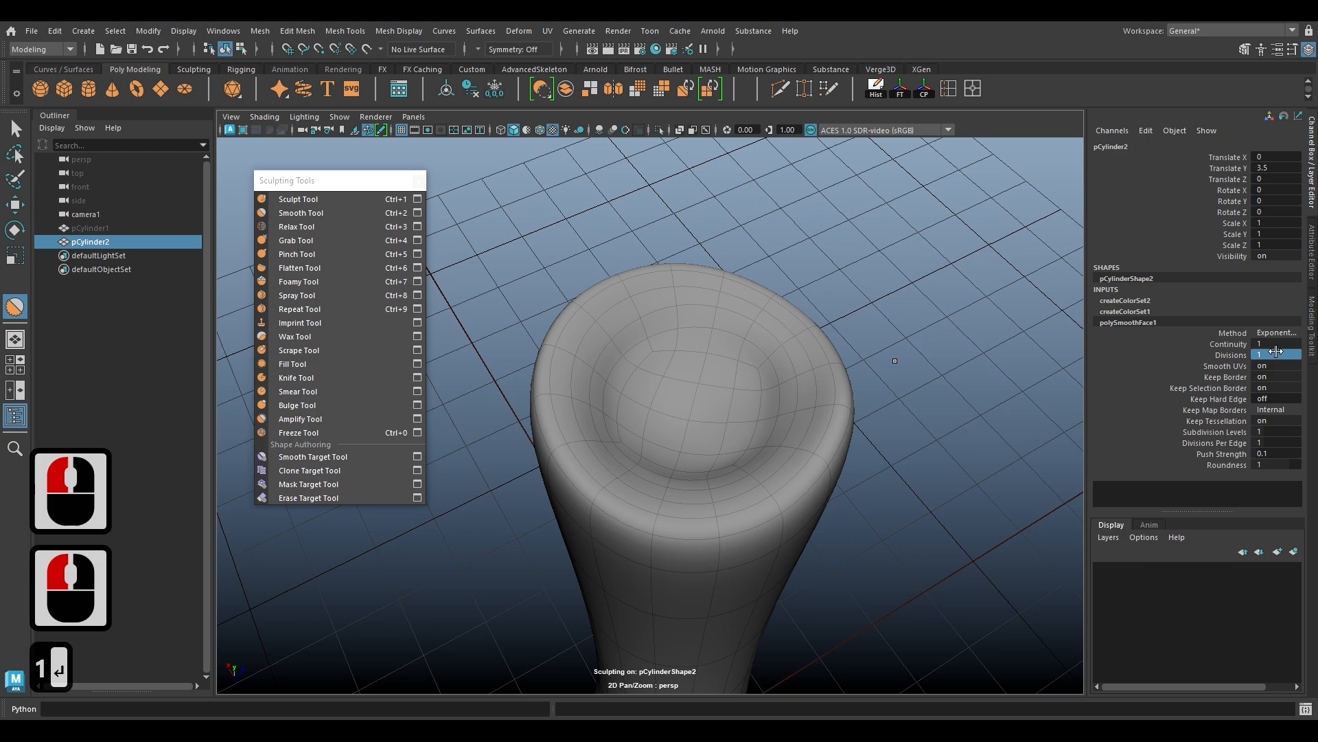
pyautogui.doubleClick(1273, 352)
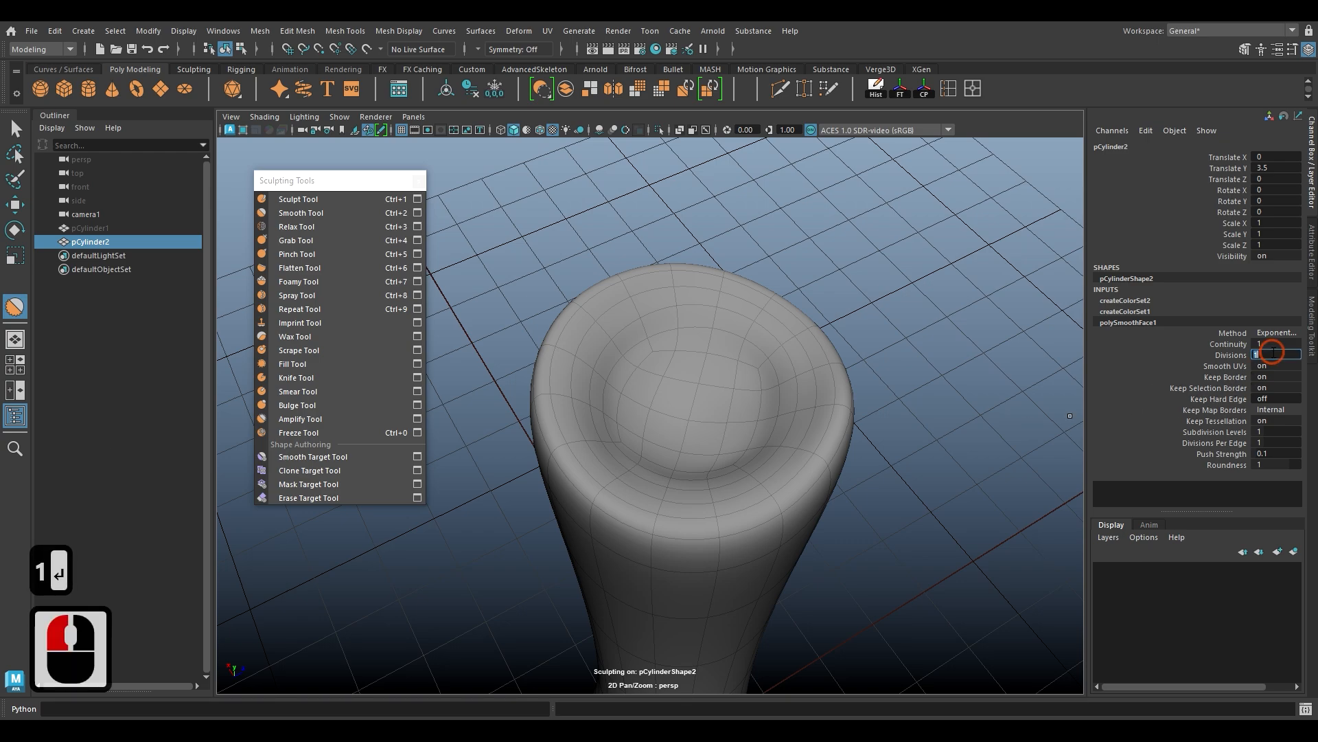
pyautogui.write('0')
pyautogui.press('Return')
pyautogui.scroll(-3, 809, 359)
pyautogui.keyDown('alt'); pyautogui.moveTo(665, 351); pyautogui.dragTo(568, 419); pyautogui.keyUp('alt')
pyautogui.keyDown('alt'); pyautogui.moveTo(568, 418); pyautogui.dragTo(615, 462, button='right'); pyautogui.keyUp('alt')
pyautogui.moveTo(616, 462)
pyautogui.keyDown('alt'); pyautogui.mouseDown()
pyautogui.moveTo(729, 484)
pyautogui.moveTo(672, 371)
pyautogui.mouseUp(); pyautogui.keyUp('alt')
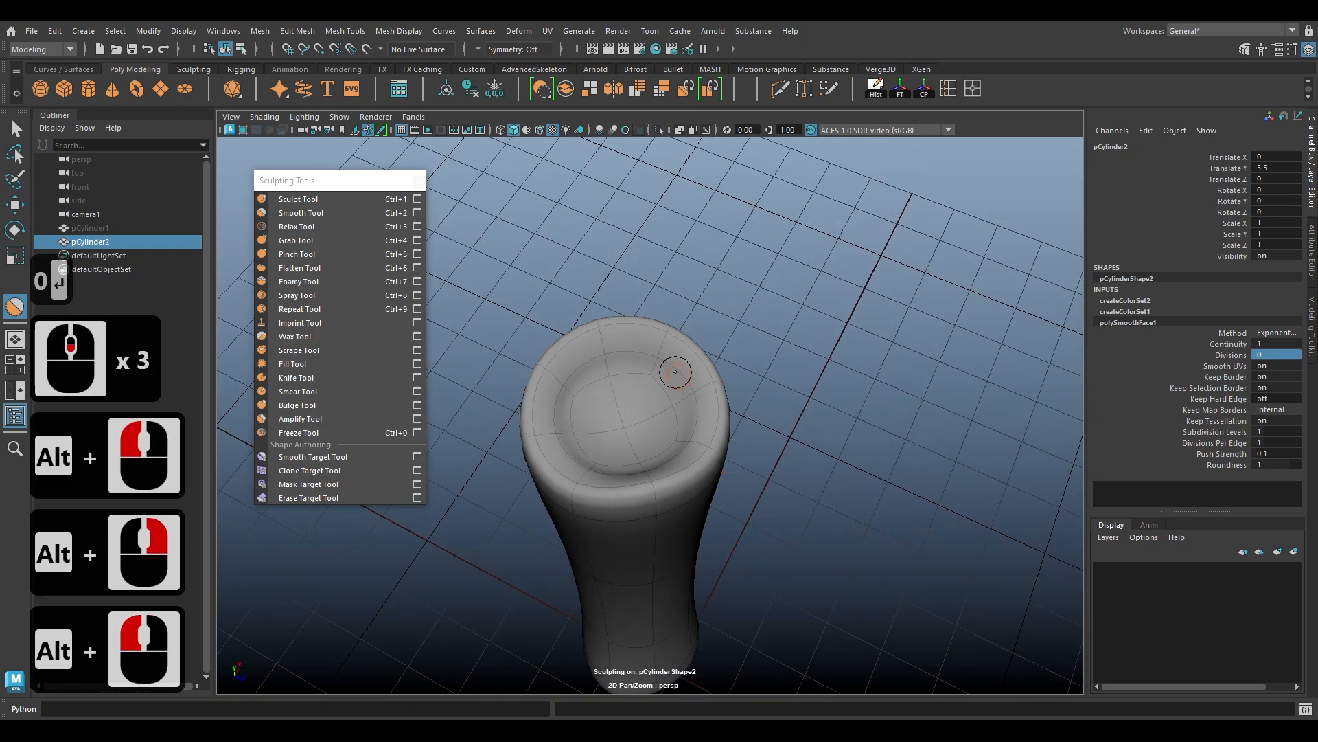
# Step: Leave sculpting for the Move tool in object mode and deselect the trunk to inspect its shape
pyautogui.moveTo(674, 372)
pyautogui.mouseDown(button='right')
pyautogui.moveTo(711, 351)
pyautogui.moveTo(671, 371)
pyautogui.moveTo(734, 312)
pyautogui.mouseUp(button='right')
pyautogui.press('w')
pyautogui.click(734, 311)
pyautogui.click(640, 510)
pyautogui.keyDown('alt'); pyautogui.moveTo(838, 465); pyautogui.dragTo(585, 480); pyautogui.keyUp('alt')
pyautogui.scroll(-6, 657, 516)
pyautogui.keyDown('alt'); pyautogui.moveTo(658, 517); pyautogui.dragTo(709, 510); pyautogui.keyUp('alt')
pyautogui.keyDown('alt'); pyautogui.moveTo(708, 509); pyautogui.dragTo(715, 533, button='right'); pyautogui.keyUp('alt')
pyautogui.keyDown('alt'); pyautogui.moveTo(714, 533); pyautogui.dragTo(625, 495); pyautogui.keyUp('alt')
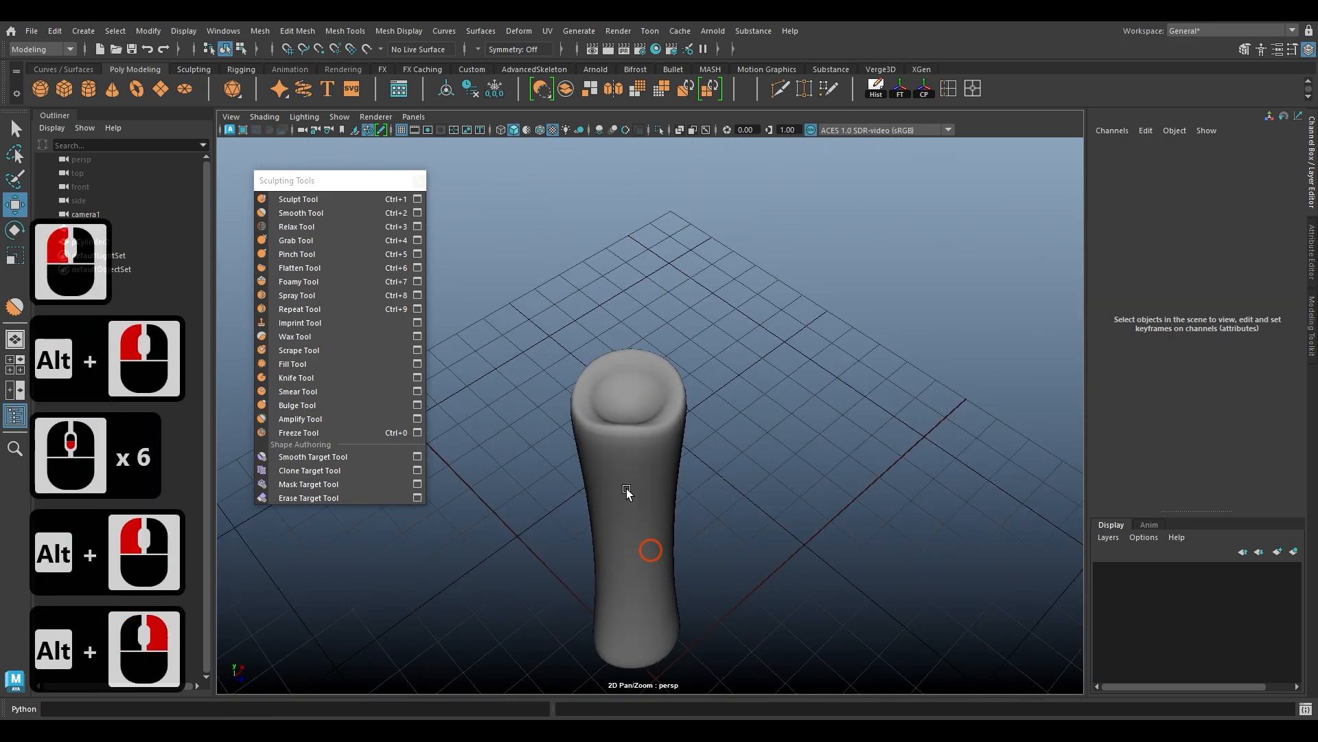
pyautogui.scroll(6, 625, 494)
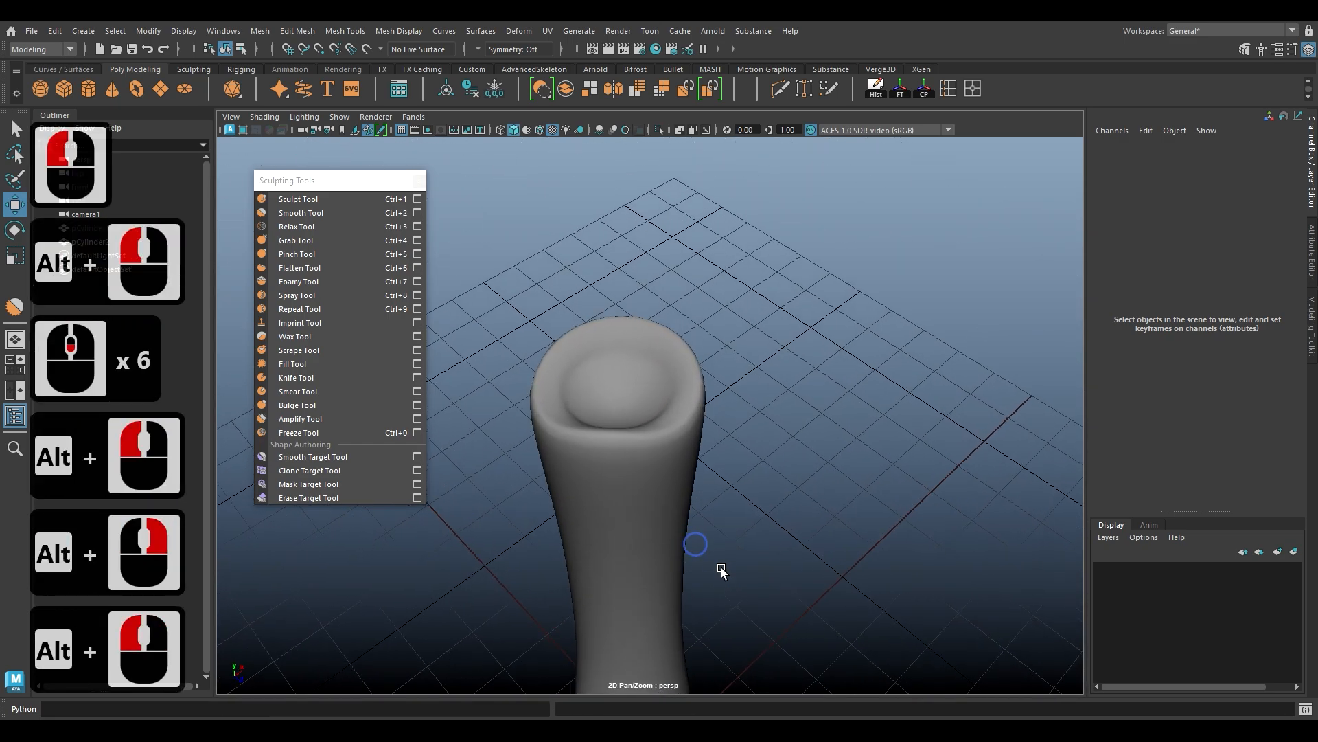
# Step: Duplicate the trunk, hide the source object pCylinder2, and select the duplicate
pyautogui.click(609, 467)
pyautogui.hotkey('ctrl', 'd')
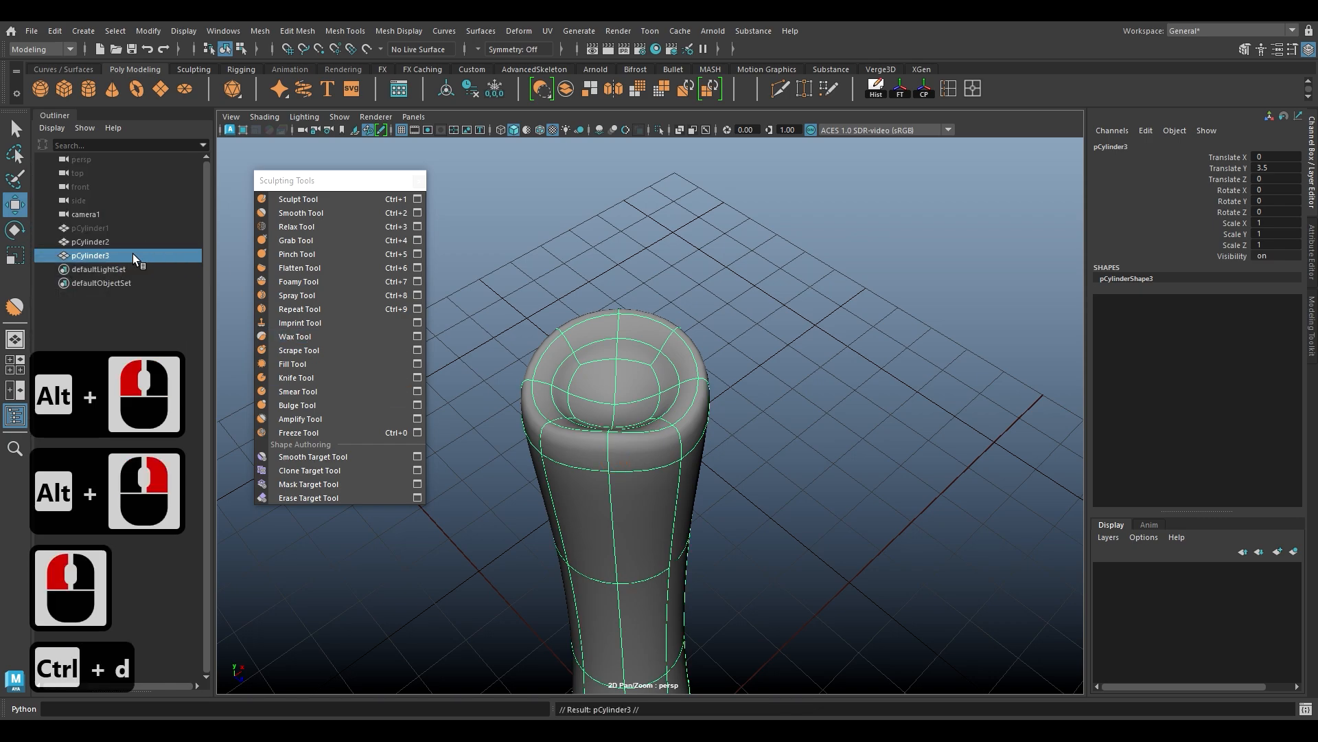
pyautogui.click(109, 240)
pyautogui.press('h')
pyautogui.click(128, 257)
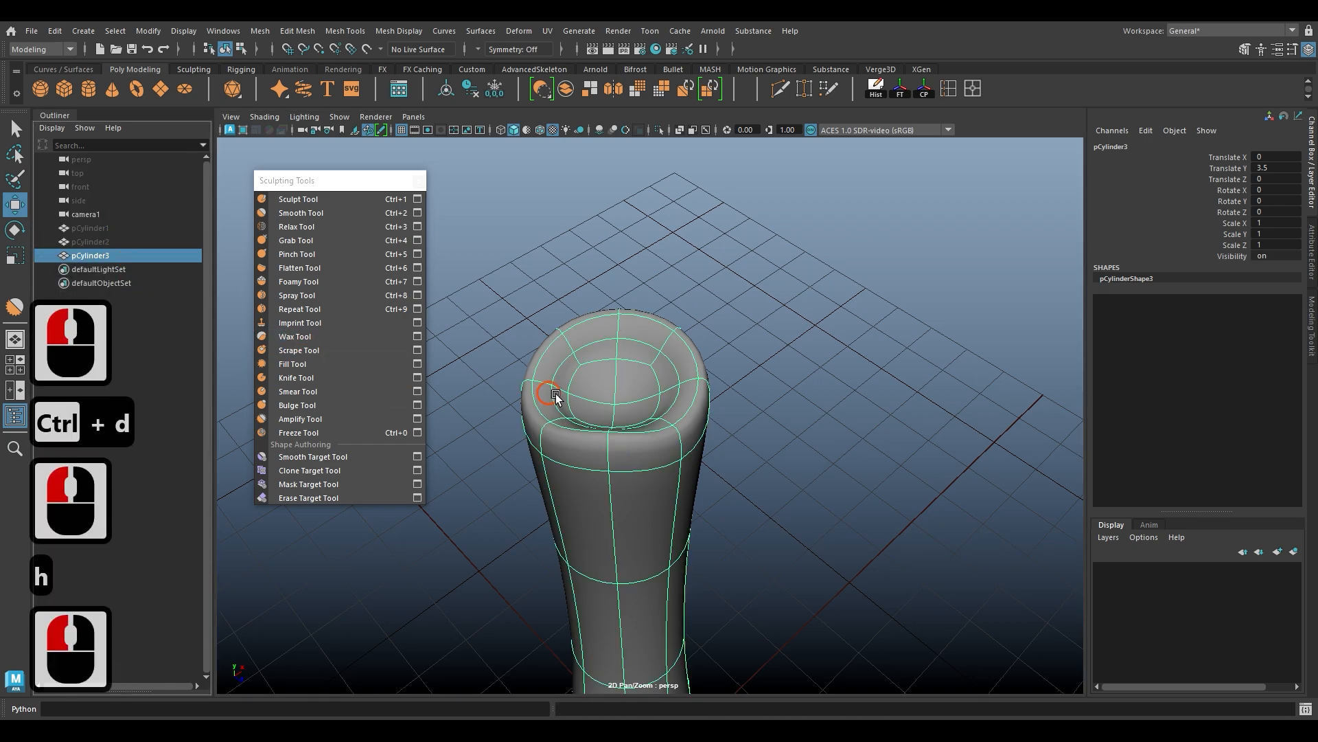
# Step: Apply Smooth to the duplicated trunk with 1 division
pyautogui.scroll(-1, 645, 460)
pyautogui.keyDown('alt'); pyautogui.moveTo(645, 460); pyautogui.dragTo(712, 496); pyautogui.keyUp('alt')
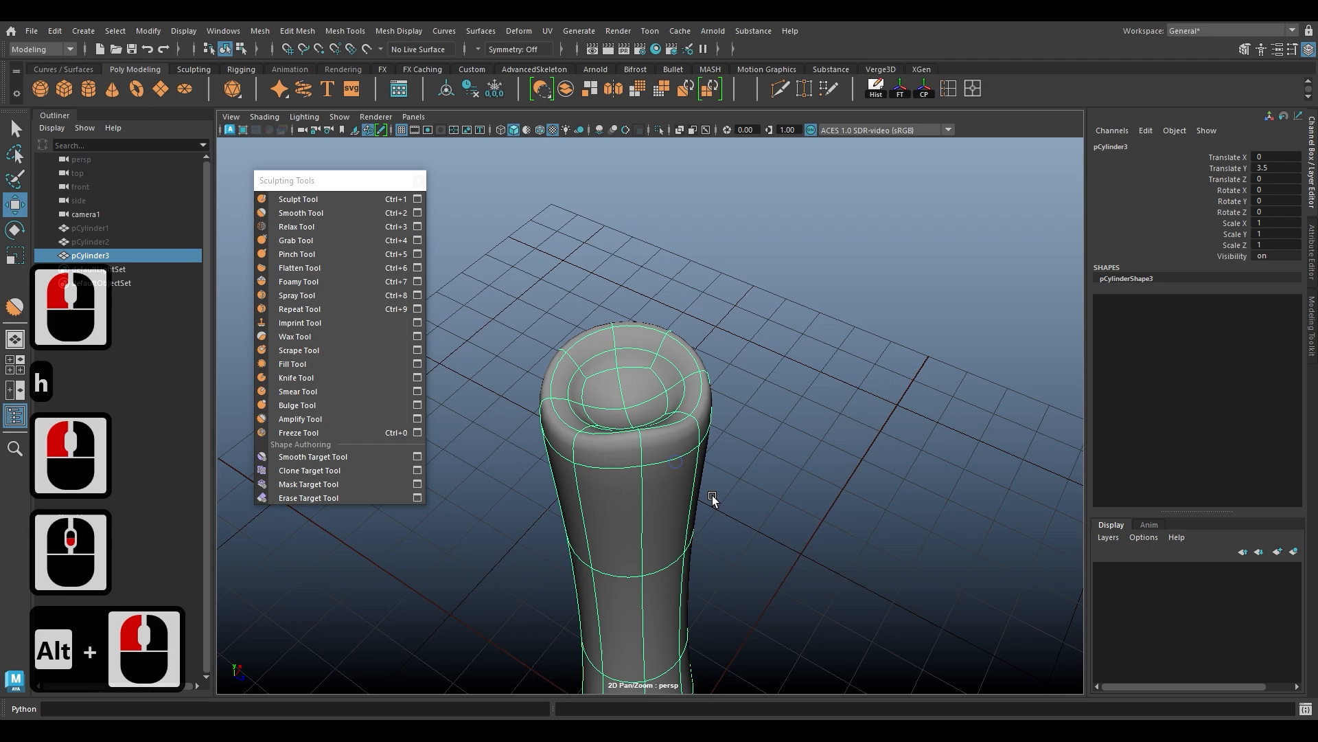
pyautogui.keyDown('alt'); pyautogui.moveTo(633, 510); pyautogui.dragTo(688, 541, button='right'); pyautogui.keyUp('alt')
pyautogui.keyDown('alt'); pyautogui.moveTo(621, 530); pyautogui.dragTo(685, 516); pyautogui.keyUp('alt')
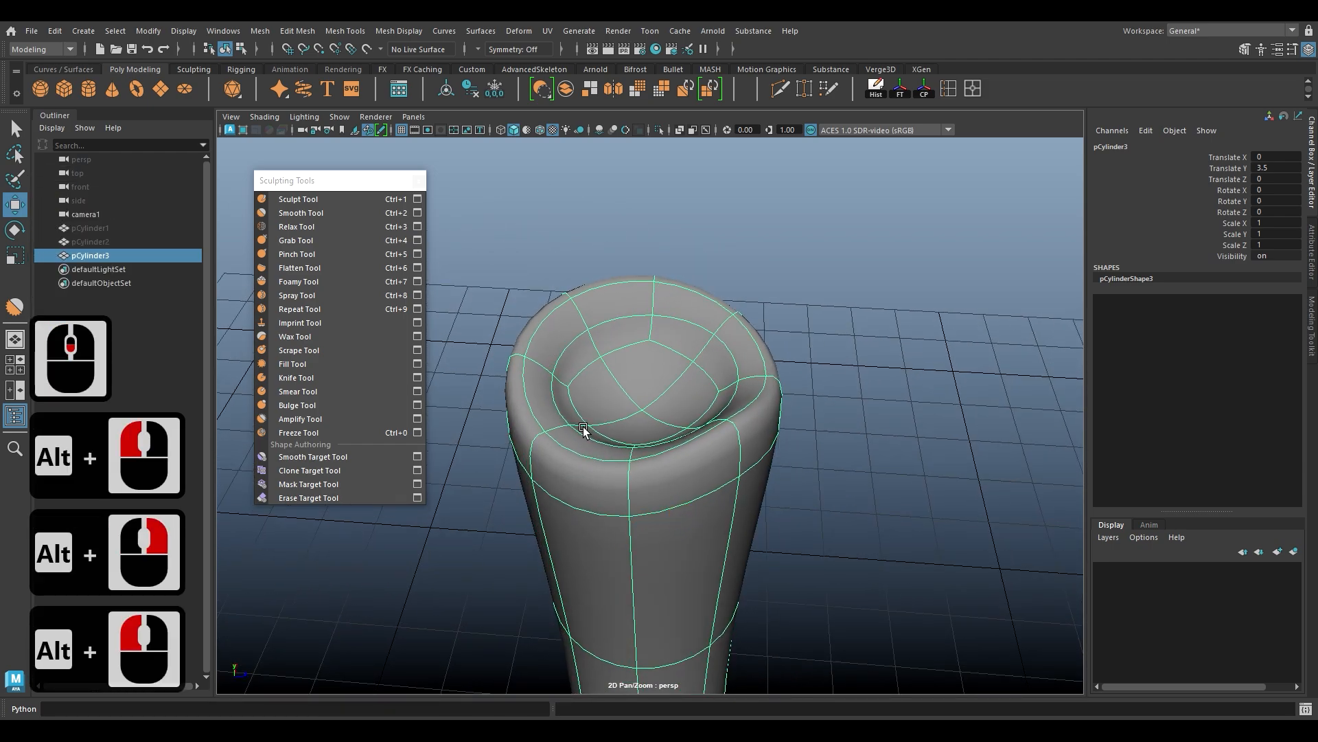
pyautogui.moveTo(590, 327); pyautogui.dragTo(641, 308, button='right')
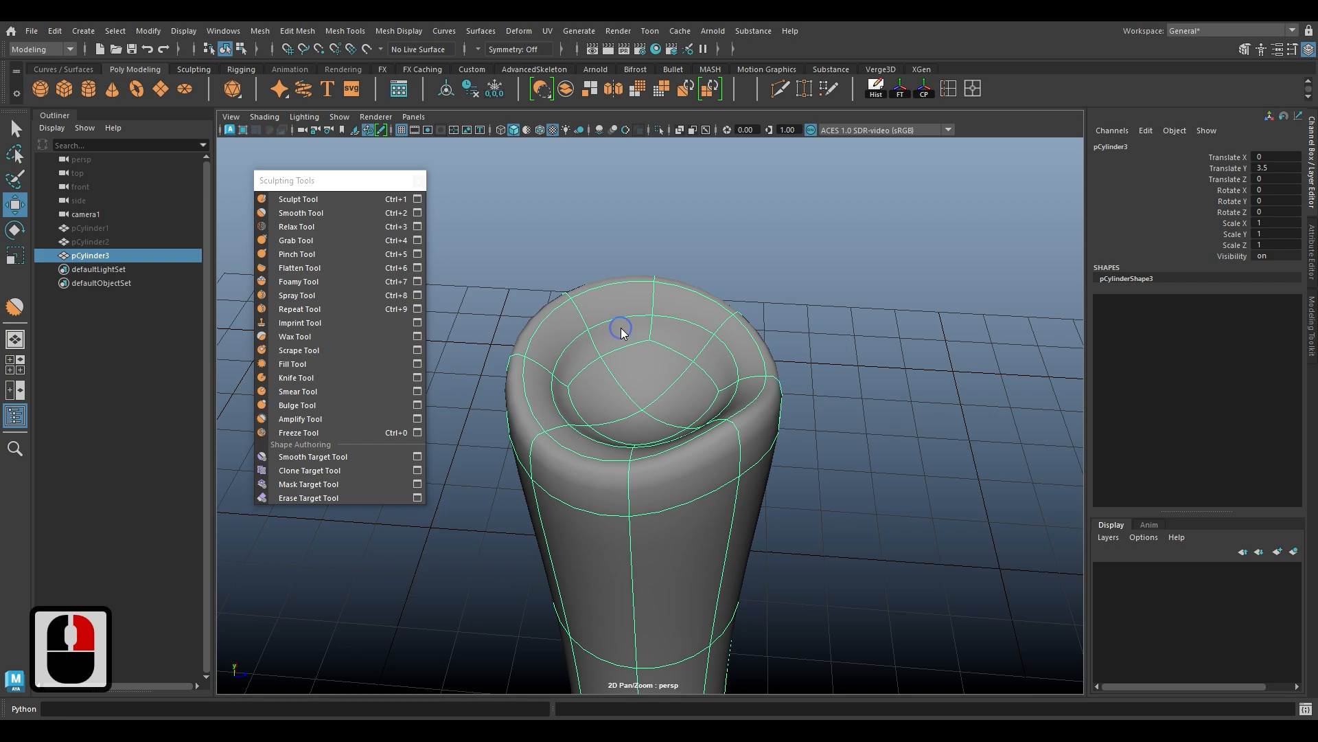
pyautogui.moveTo(620, 328); pyautogui.dragTo(604, 415, button='right')
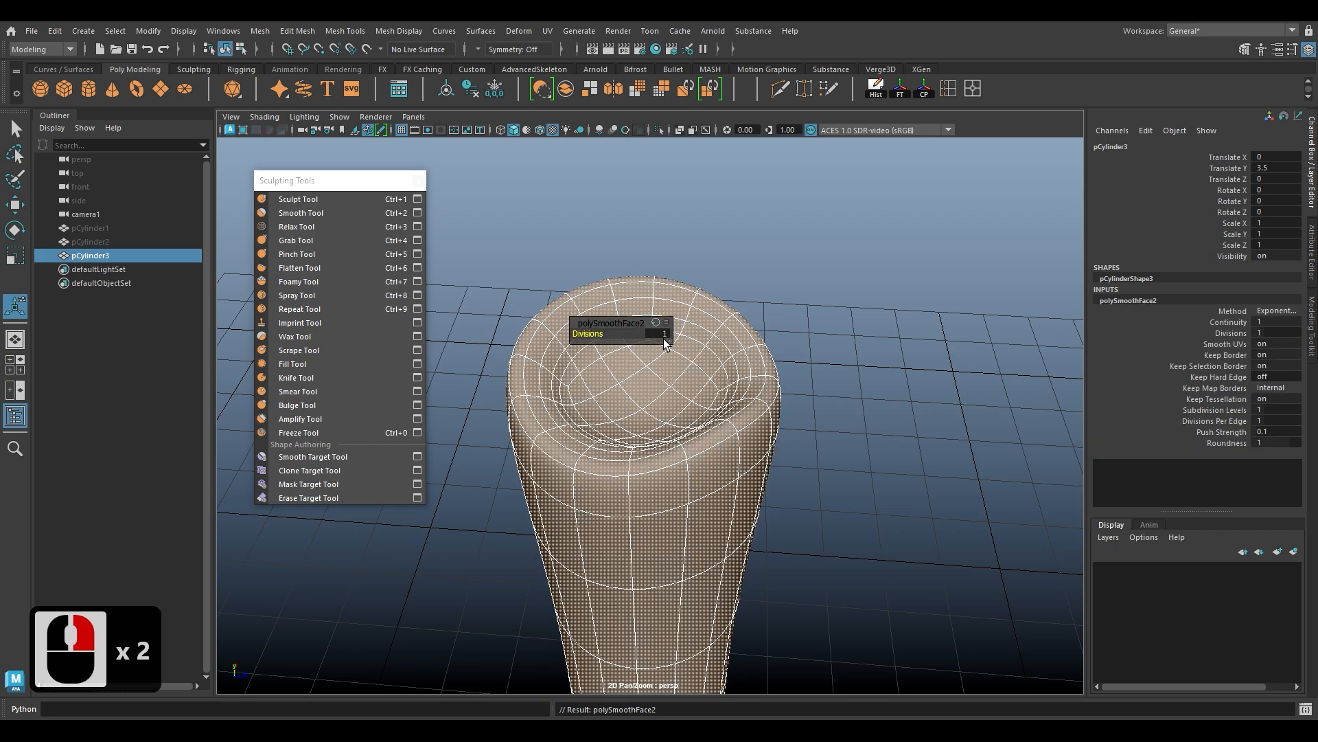
# Step: Switch the duplicate to face selection and select the face loops along the top rim and directly below it
pyautogui.keyDown('alt'); pyautogui.moveTo(657, 437); pyautogui.dragTo(722, 467); pyautogui.keyUp('alt')
pyautogui.moveTo(718, 385); pyautogui.dragTo(715, 368, button='right')
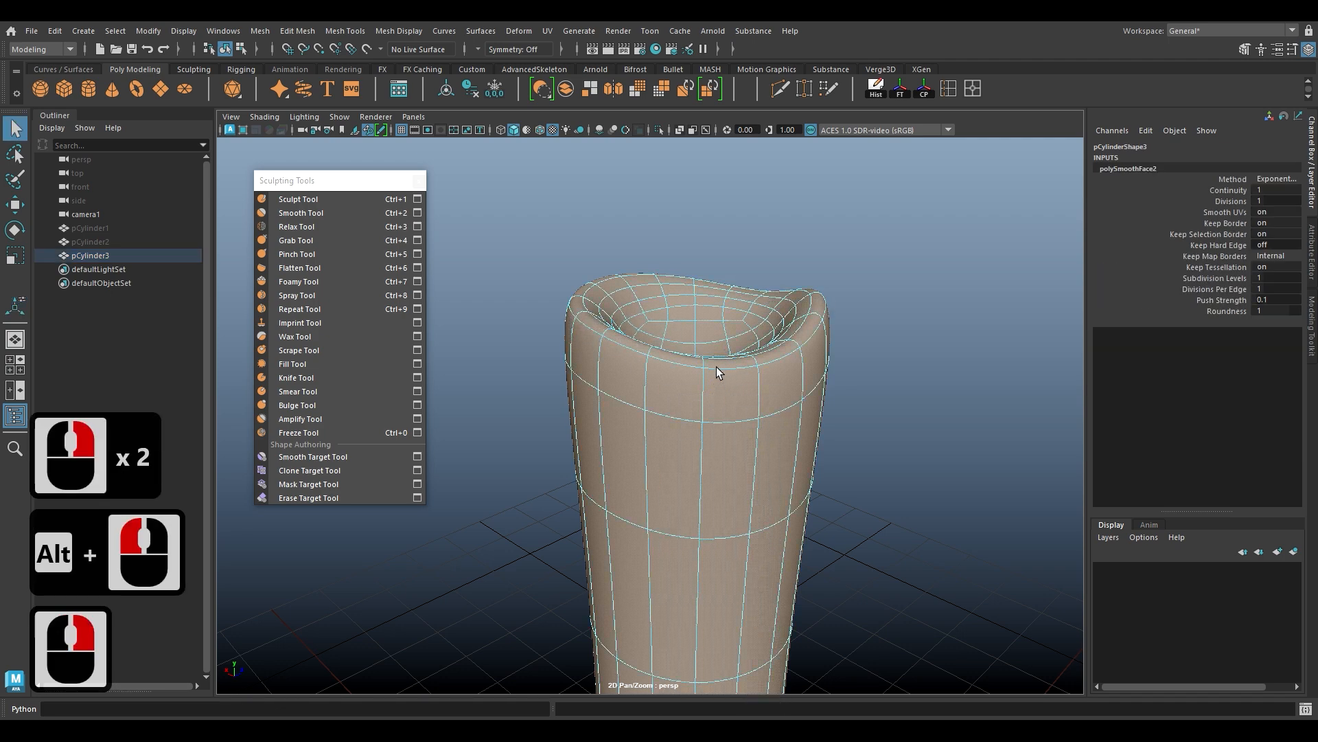
pyautogui.keyDown('shift'); pyautogui.doubleClick(686, 363); pyautogui.keyUp('shift')
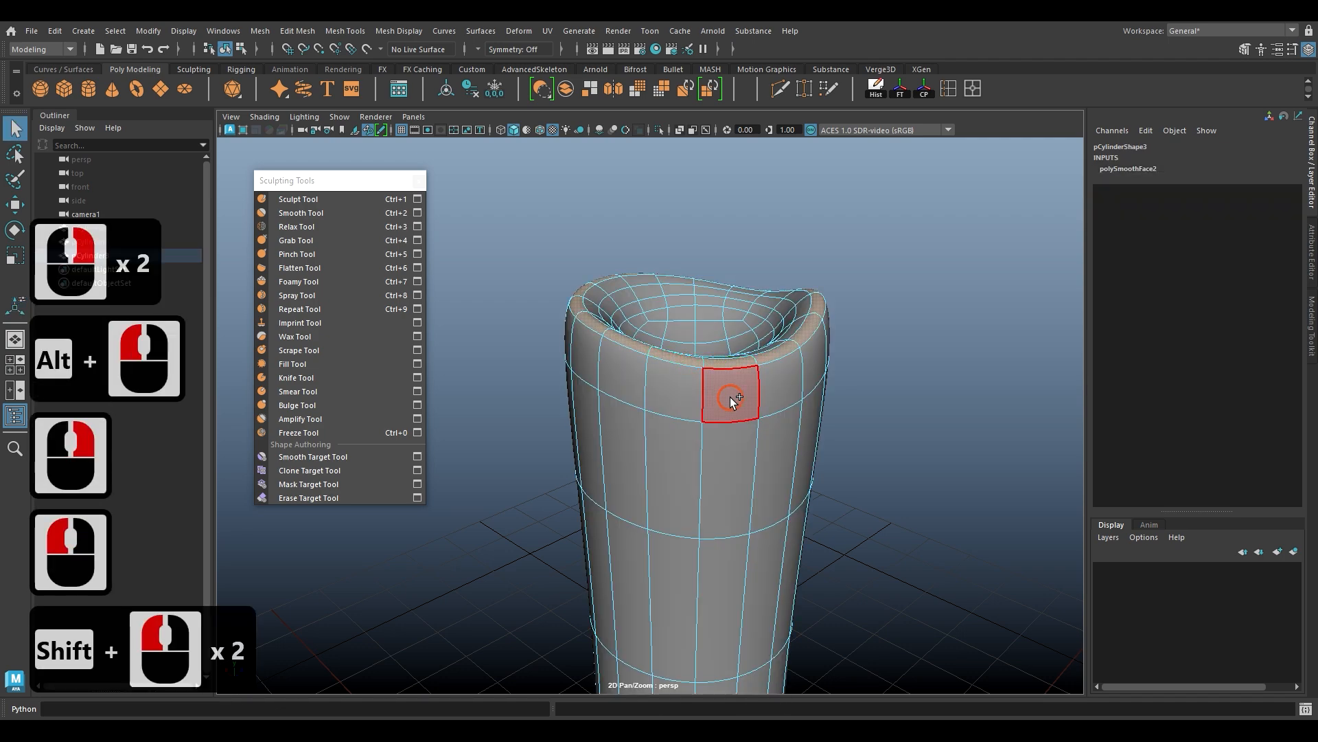
pyautogui.keyDown('shift'); pyautogui.click(730, 395); pyautogui.keyUp('shift')
pyautogui.keyDown('shift'); pyautogui.click(688, 392); pyautogui.keyUp('shift')
pyautogui.keyDown('shift'); pyautogui.doubleClick(688, 392); pyautogui.keyUp('shift')
# Step: Add a vertical column of faces down the trunk's front, from below the rim towards the base, to the selection
pyautogui.keyDown('alt'); pyautogui.moveTo(686, 393); pyautogui.dragTo(682, 428); pyautogui.keyUp('alt')
pyautogui.scroll(-2, 725, 418)
pyautogui.keyDown('shift'); pyautogui.click(670, 474); pyautogui.keyUp('shift')
pyautogui.keyDown('shift'); pyautogui.click(669, 499); pyautogui.keyUp('shift')
pyautogui.scroll(-4, 669, 499)
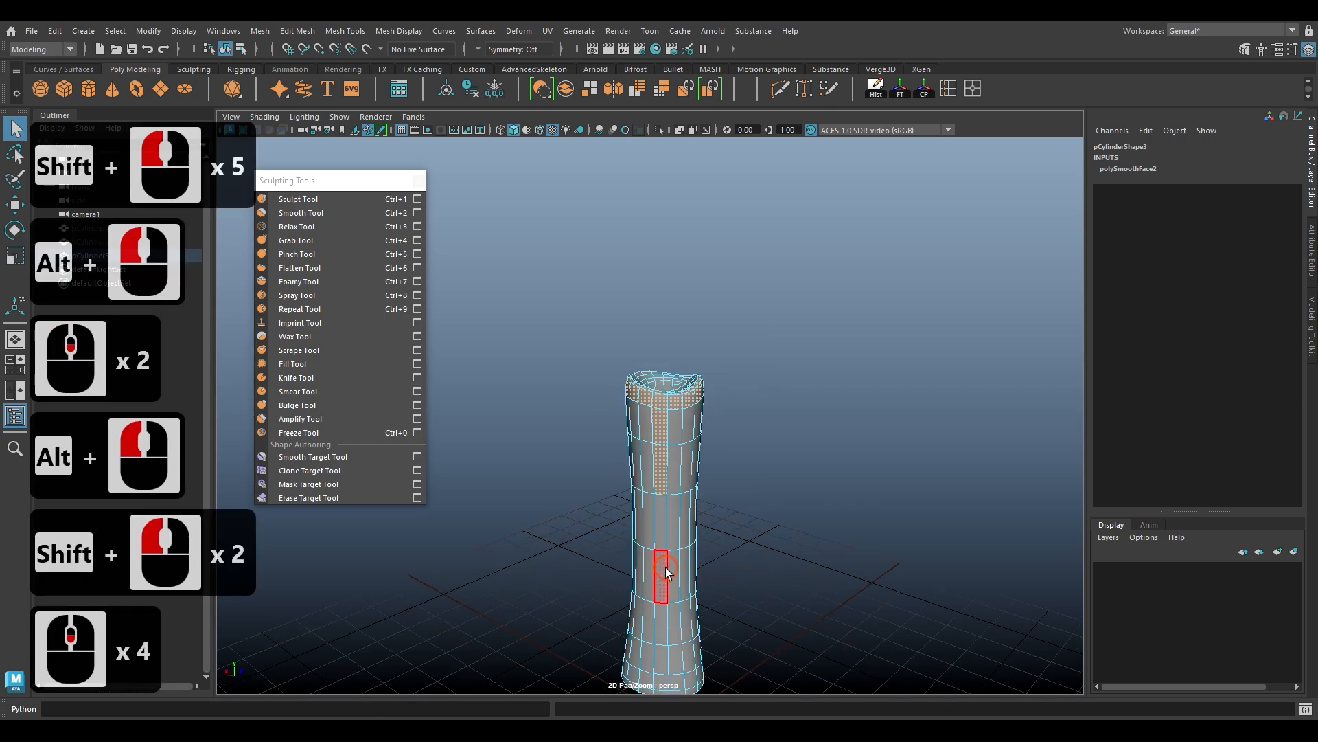
pyautogui.keyDown('shift'); pyautogui.click(659, 521); pyautogui.keyUp('shift')
pyautogui.keyDown('shift'); pyautogui.click(659, 565); pyautogui.keyUp('shift')
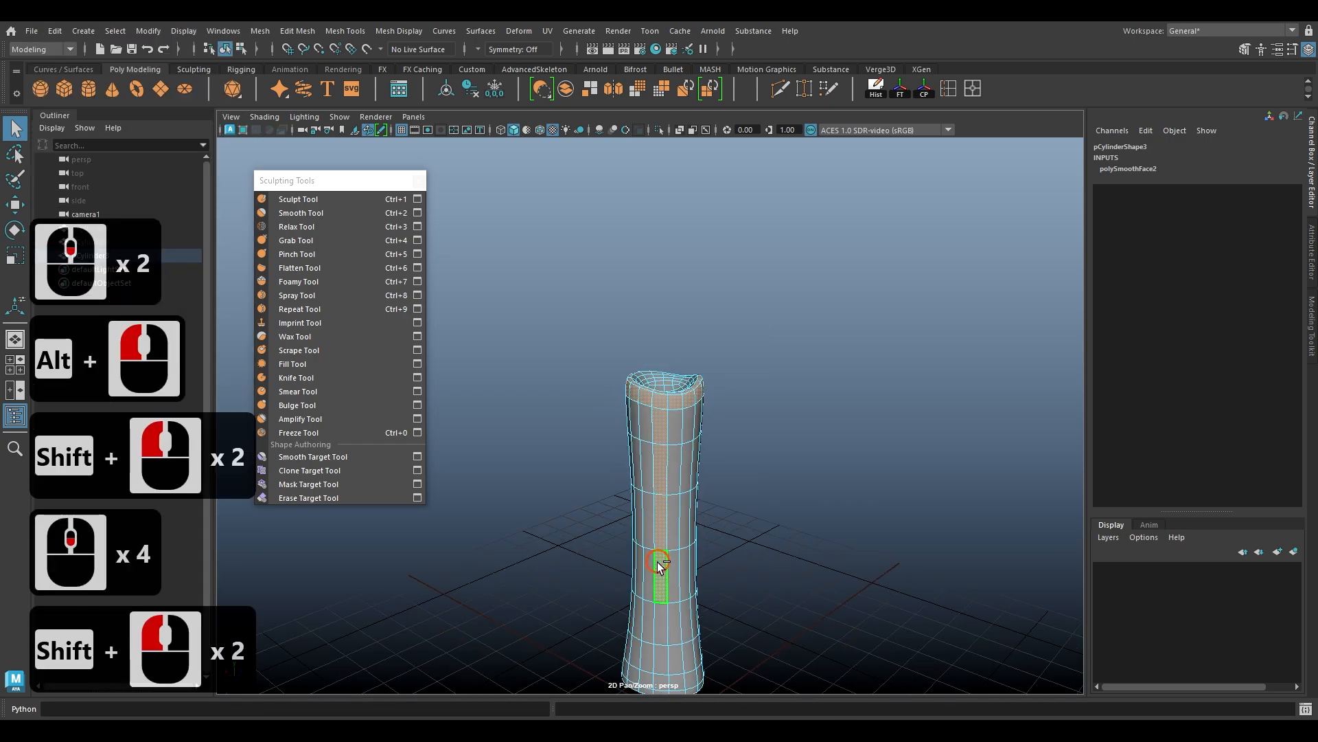
pyautogui.keyDown('shift'); pyautogui.click(663, 626); pyautogui.keyUp('shift')
pyautogui.keyDown('shift'); pyautogui.click(683, 525); pyautogui.keyUp('shift')
# Step: Extend the selection with faces running from below the rim down the trunk's adjacent side
pyautogui.keyDown('alt'); pyautogui.moveTo(683, 526); pyautogui.dragTo(711, 591); pyautogui.keyUp('alt')
pyautogui.keyDown('alt'); pyautogui.moveTo(705, 525); pyautogui.dragTo(664, 522); pyautogui.keyUp('alt')
pyautogui.keyDown('shift'); pyautogui.click(663, 447); pyautogui.keyUp('shift')
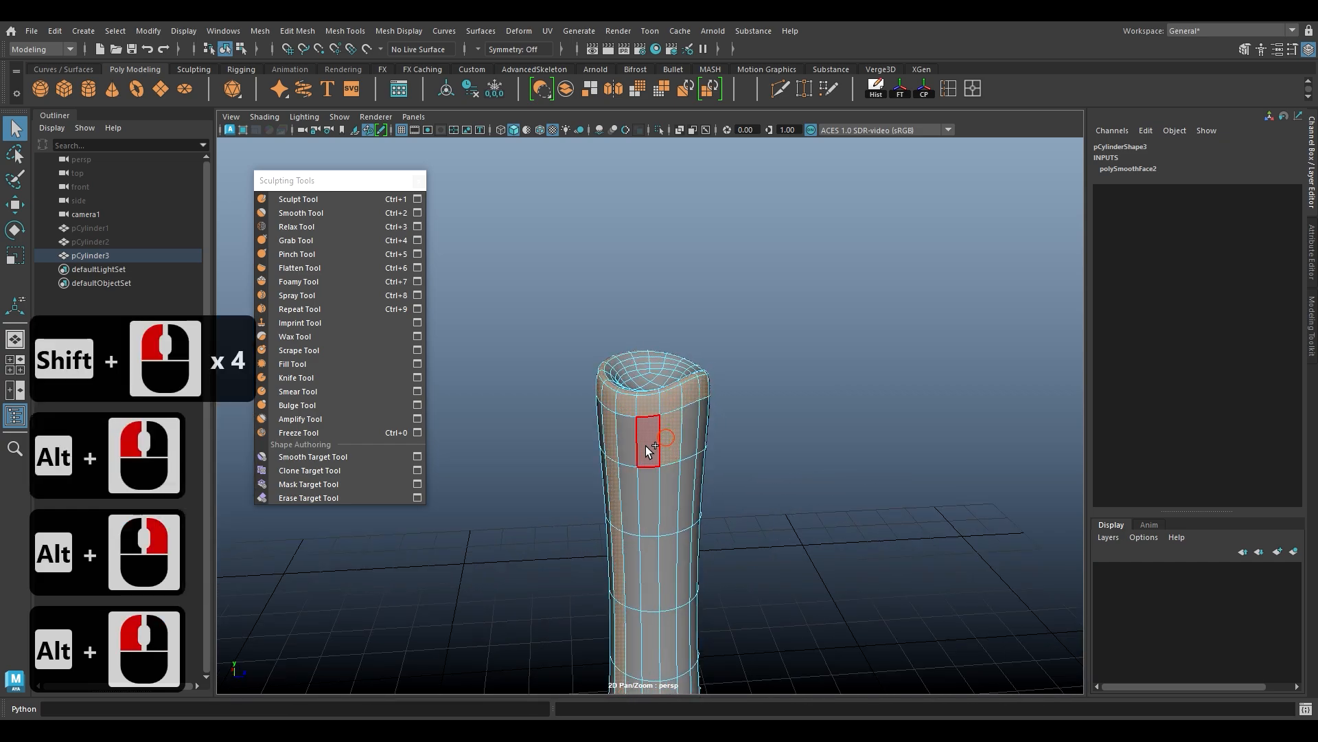
pyautogui.keyDown('shift'); pyautogui.click(647, 447); pyautogui.keyUp('shift')
pyautogui.keyDown('shift'); pyautogui.click(656, 509); pyautogui.keyUp('shift')
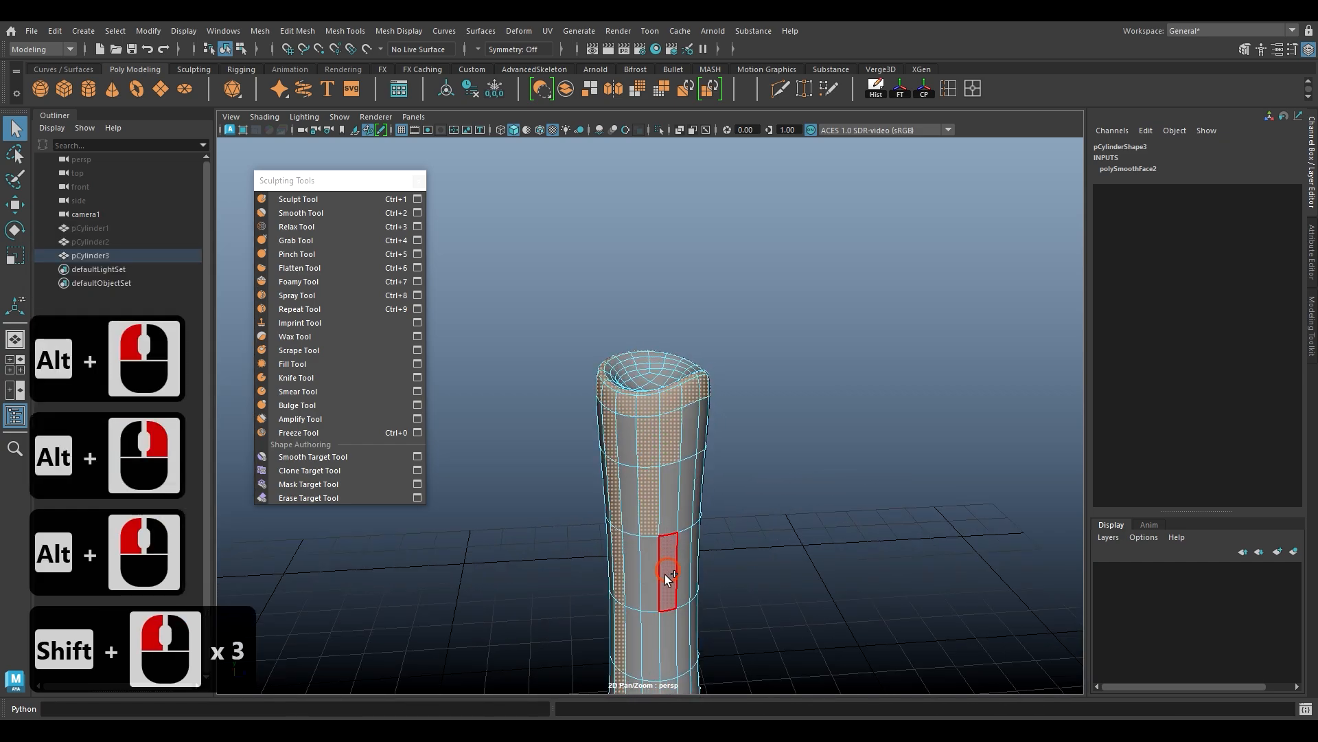
pyautogui.keyDown('shift'); pyautogui.click(655, 579); pyautogui.keyUp('shift')
# Step: Add a third vertical strip of faces, from below the rim down the trunk's next side, to the selection
pyautogui.keyDown('alt'); pyautogui.moveTo(693, 590); pyautogui.dragTo(615, 585); pyautogui.keyUp('alt')
pyautogui.keyDown('shift'); pyautogui.click(637, 493); pyautogui.keyUp('shift')
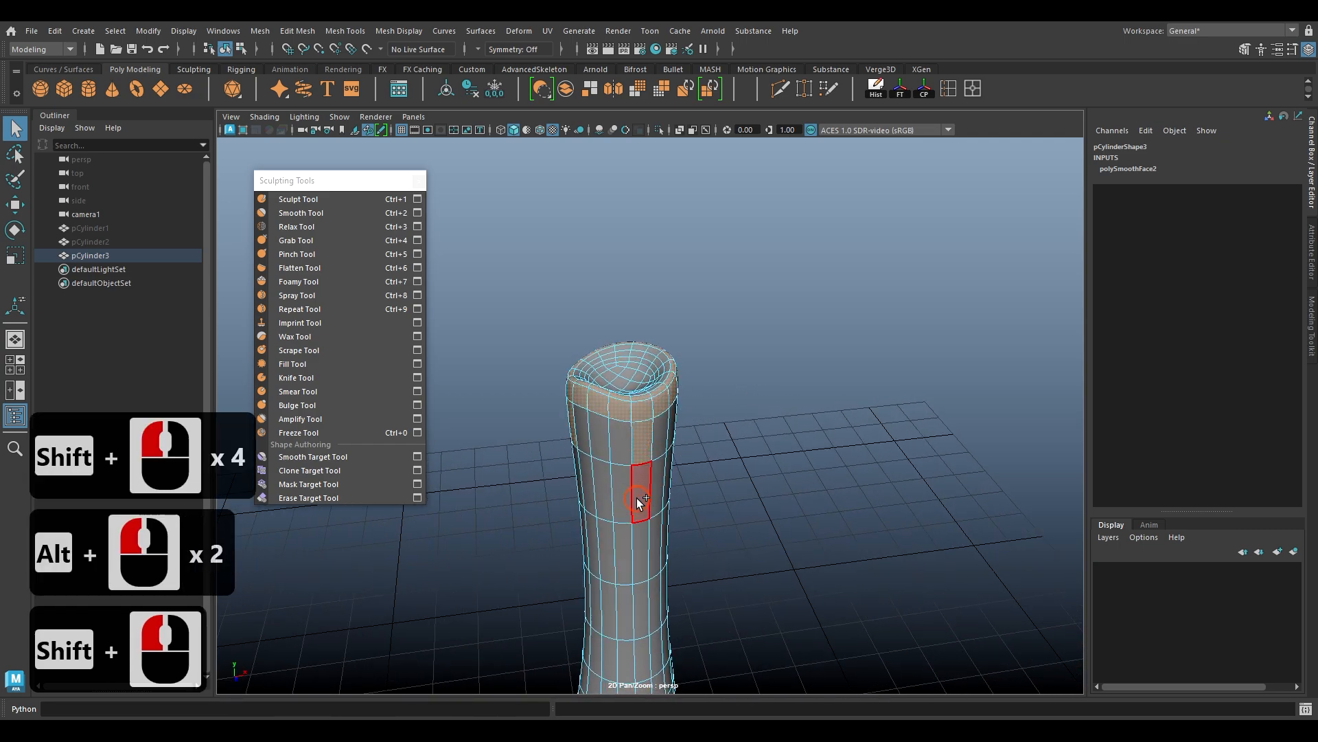
pyautogui.keyDown('shift'); pyautogui.click(636, 552); pyautogui.keyUp('shift')
pyautogui.keyDown('shift'); pyautogui.click(645, 592); pyautogui.keyUp('shift')
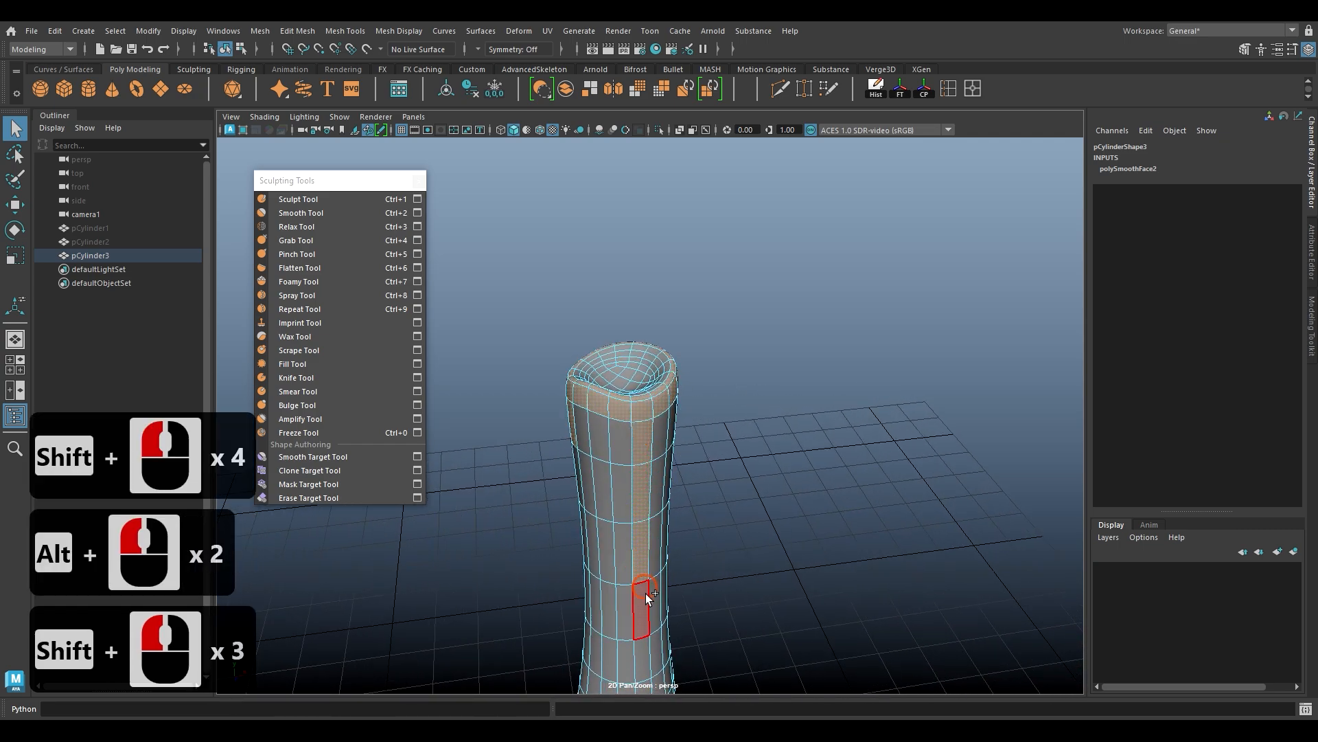
pyautogui.keyDown('shift'); pyautogui.click(648, 647); pyautogui.keyUp('shift')
# Step: Select a further vertical face column on the trunk's remaining side, undoing the stray neighbouring face and adding the correct one
pyautogui.keyDown('alt'); pyautogui.moveTo(648, 646); pyautogui.dragTo(550, 532); pyautogui.keyUp('alt')
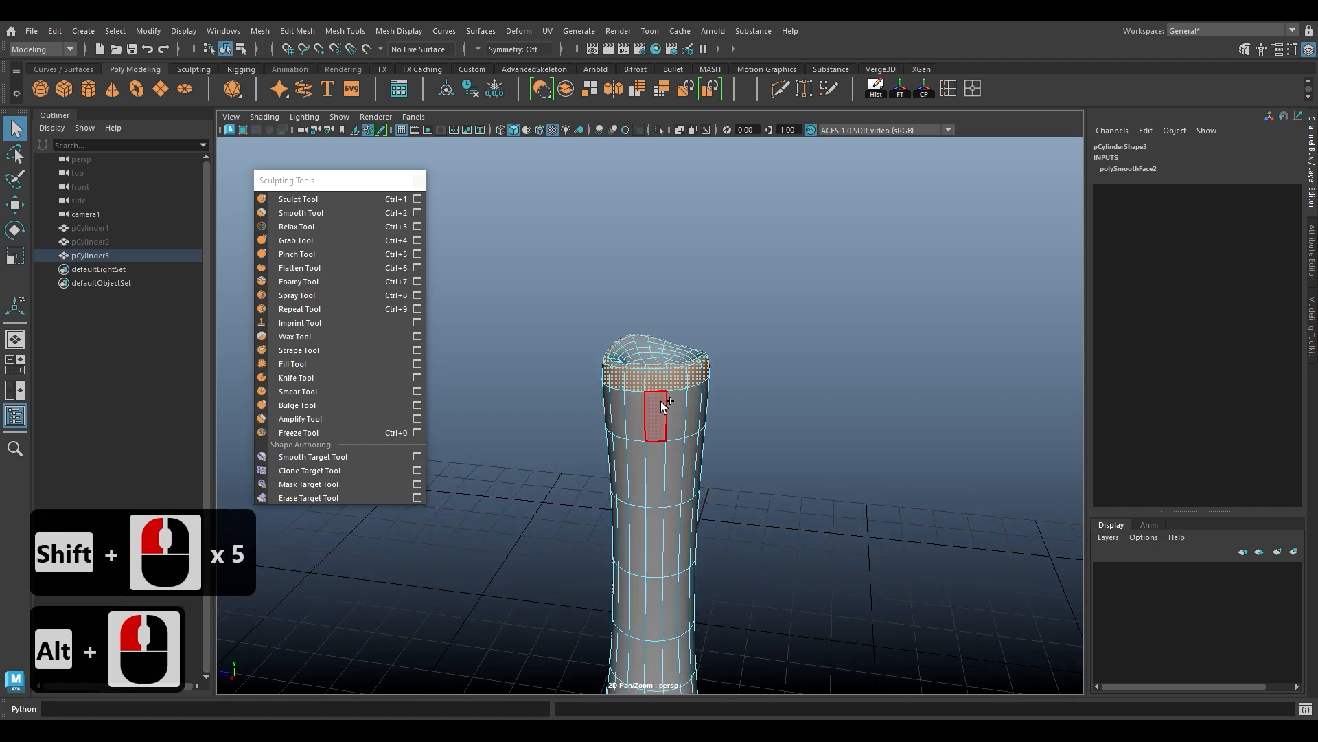
pyautogui.keyDown('shift'); pyautogui.click(657, 461); pyautogui.keyUp('shift')
pyautogui.keyDown('shift'); pyautogui.click(658, 532); pyautogui.keyUp('shift')
pyautogui.keyDown('shift'); pyautogui.click(658, 600); pyautogui.keyUp('shift')
pyautogui.keyDown('shift'); pyautogui.click(663, 657); pyautogui.keyUp('shift')
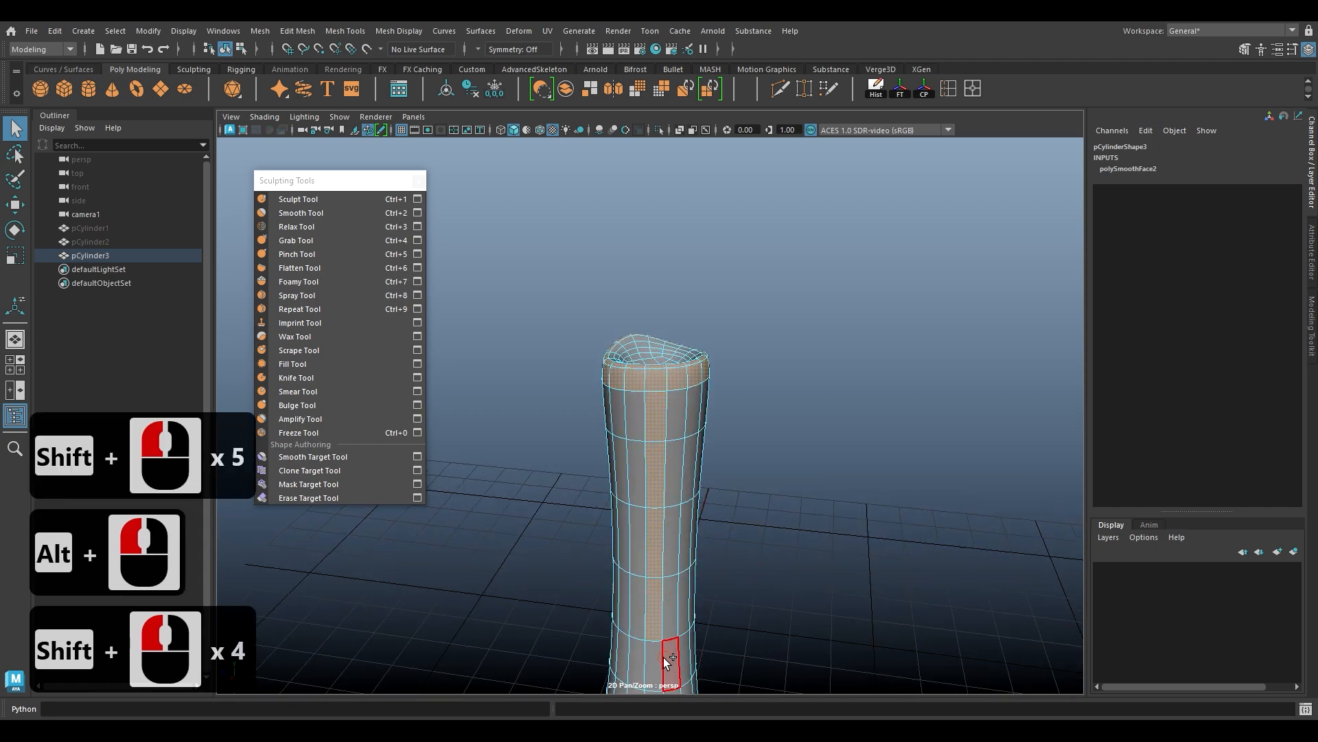
pyautogui.keyDown('shift'); pyautogui.click(664, 657); pyautogui.keyUp('shift')
pyautogui.hotkey('ctrl', 'z')
pyautogui.keyDown('shift'); pyautogui.click(657, 657); pyautogui.keyUp('shift')
# Step: Add individual faces directly below the rim band, beside the vertical columns around the trunk, to the selection
pyautogui.keyDown('alt'); pyautogui.moveTo(663, 567); pyautogui.dragTo(735, 546); pyautogui.keyUp('alt')
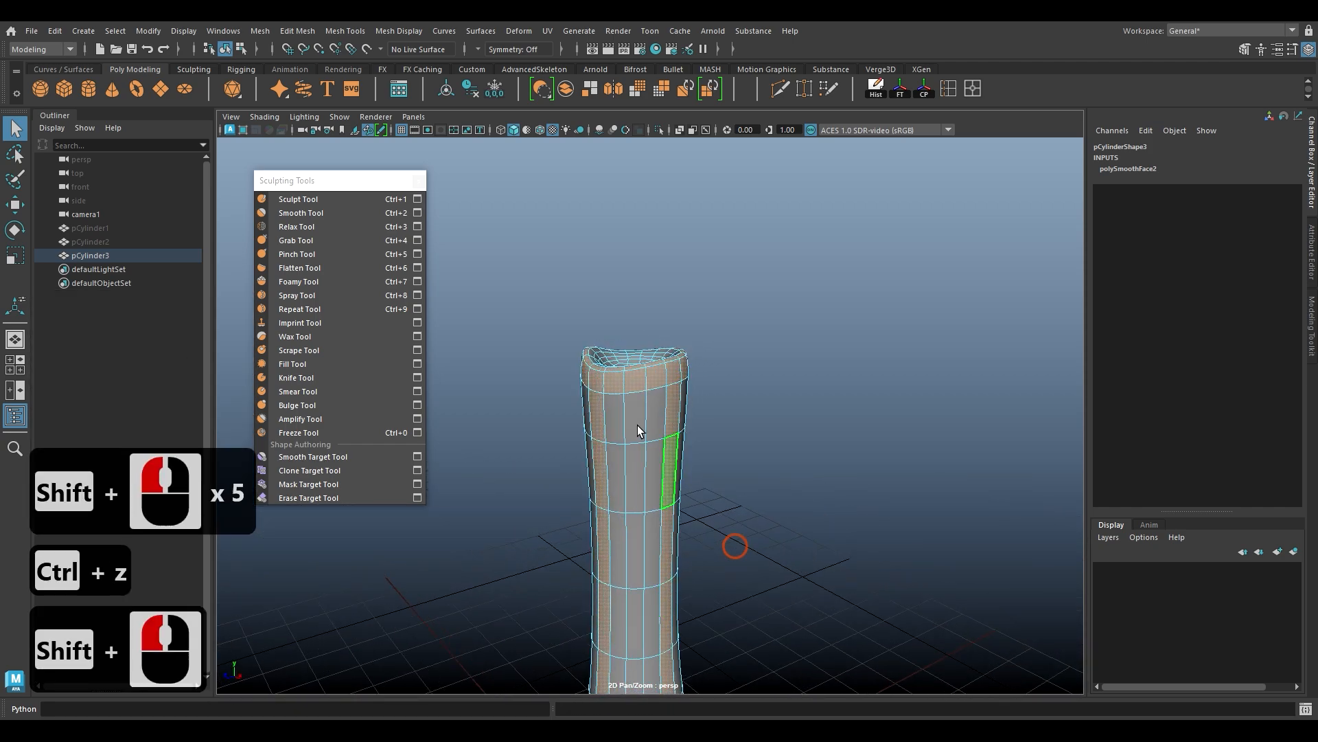
pyautogui.keyDown('shift'); pyautogui.click(616, 405); pyautogui.keyUp('shift')
pyautogui.keyDown('shift'); pyautogui.click(655, 404); pyautogui.keyUp('shift')
pyautogui.keyDown('alt'); pyautogui.moveTo(728, 472); pyautogui.dragTo(629, 460); pyautogui.keyUp('alt')
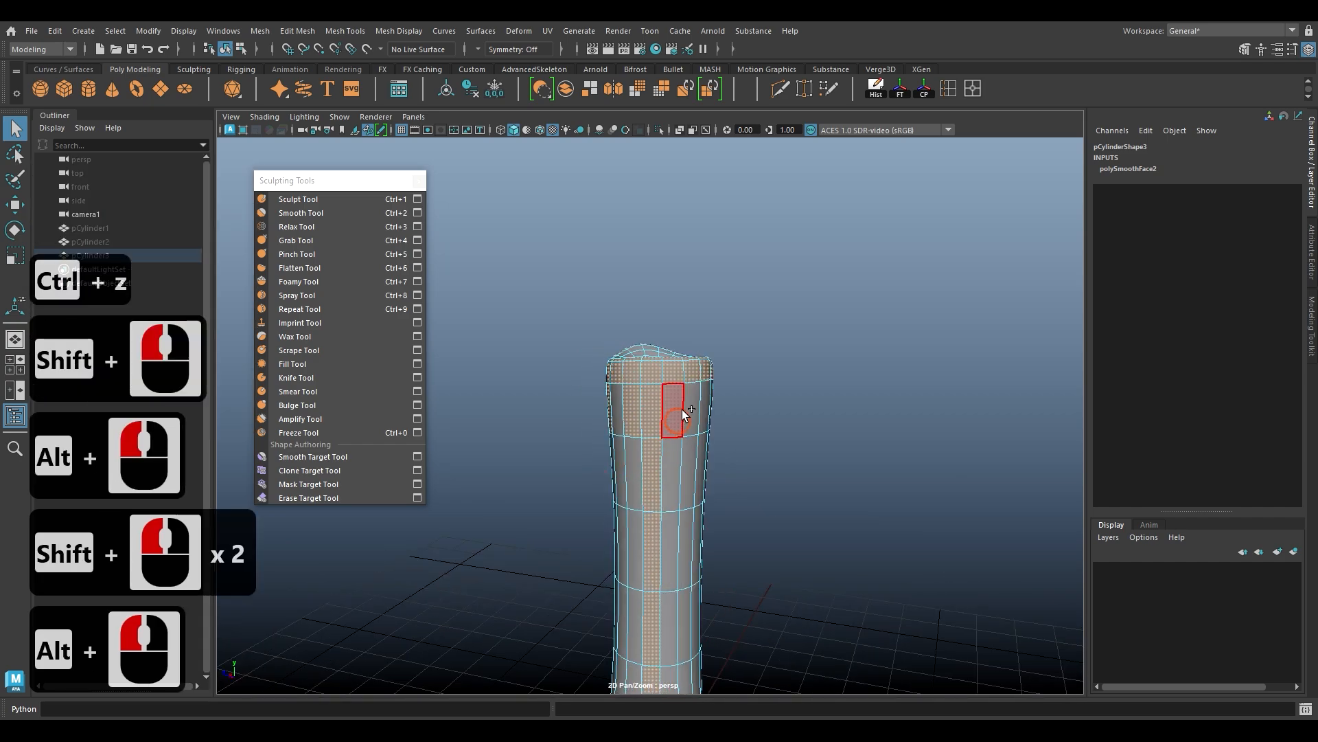
pyautogui.keyDown('shift'); pyautogui.click(687, 412); pyautogui.keyUp('shift')
pyautogui.keyDown('alt'); pyautogui.moveTo(686, 412); pyautogui.dragTo(581, 494); pyautogui.keyUp('alt')
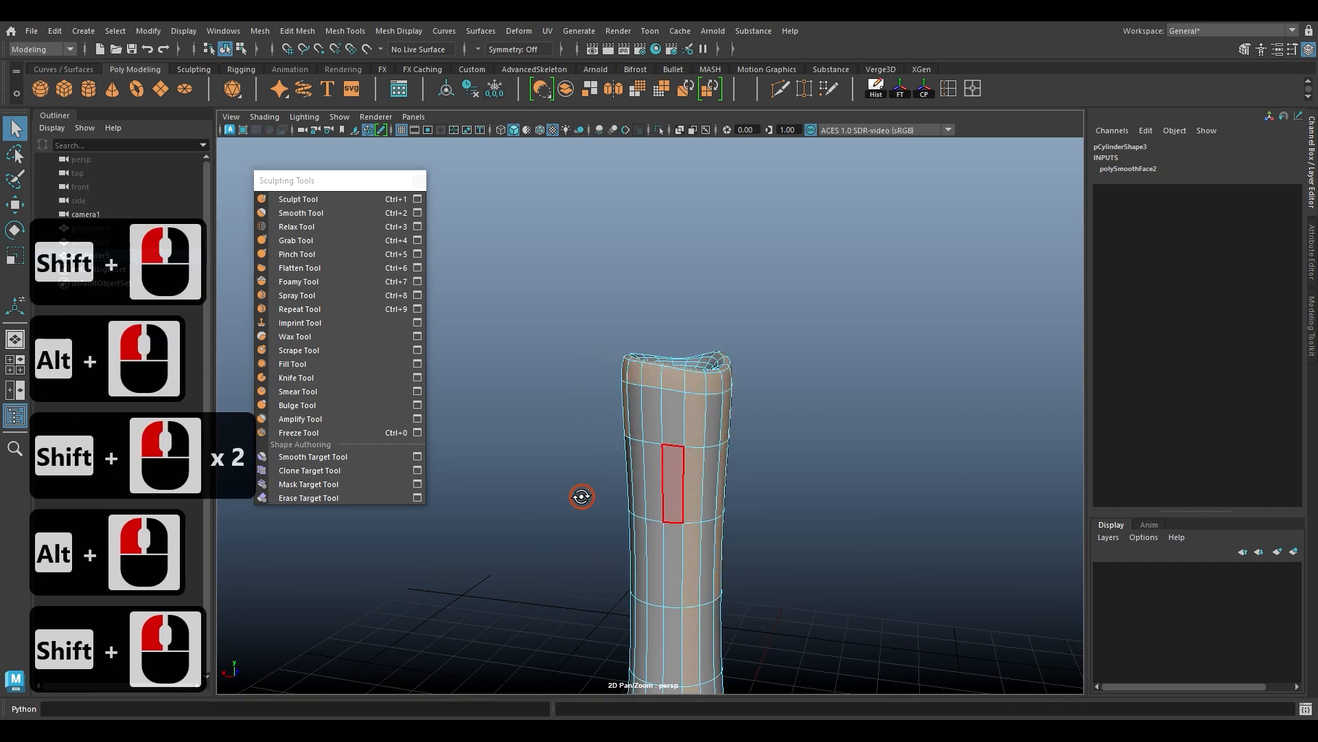
pyautogui.keyDown('shift'); pyautogui.click(670, 413); pyautogui.keyUp('shift')
pyautogui.moveTo(714, 477)
pyautogui.keyDown('alt'); pyautogui.mouseDown()
pyautogui.moveTo(608, 479)
pyautogui.moveTo(705, 492)
pyautogui.mouseUp(); pyautogui.keyUp('alt')
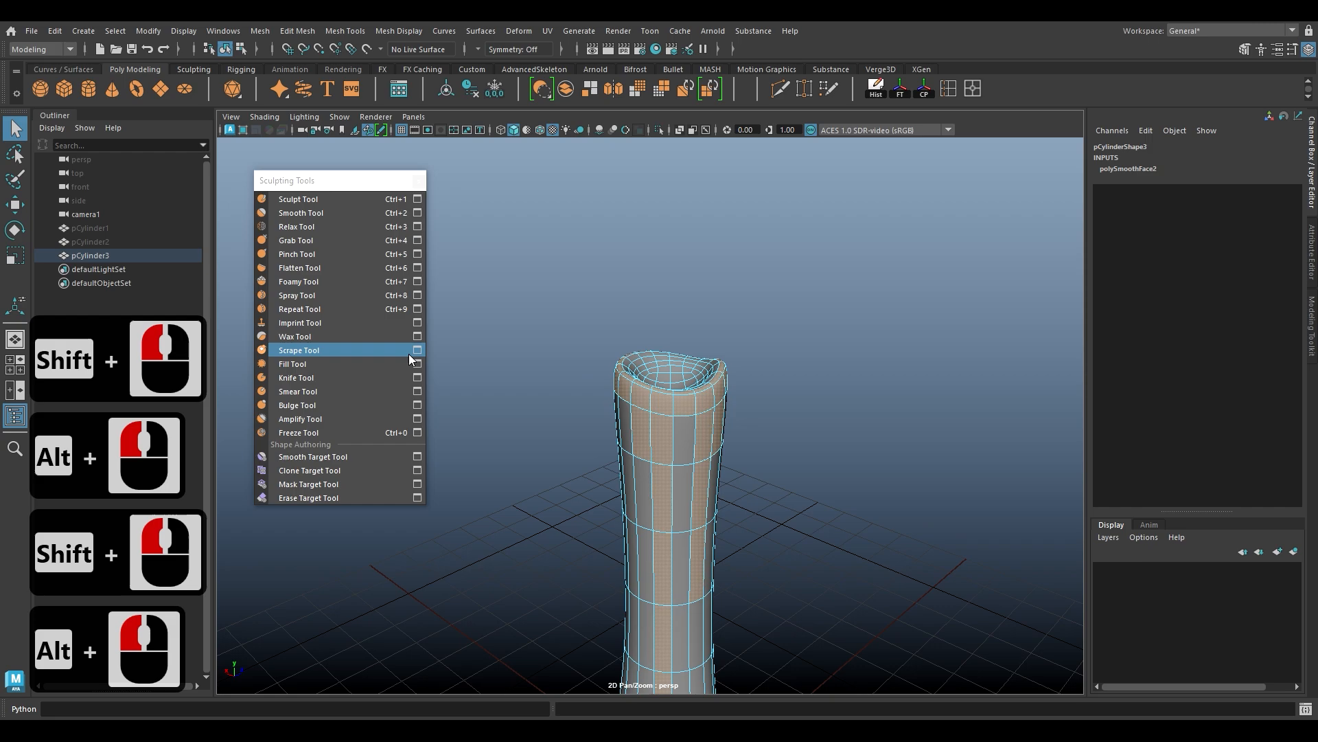
# Step: Extrude the selected rim and column faces outward with a thickness of 0.064
pyautogui.keyDown('alt'); pyautogui.moveTo(638, 386); pyautogui.dragTo(662, 460); pyautogui.keyUp('alt')
pyautogui.keyDown('alt'); pyautogui.moveTo(662, 460); pyautogui.dragTo(694, 443, button='right'); pyautogui.keyUp('alt')
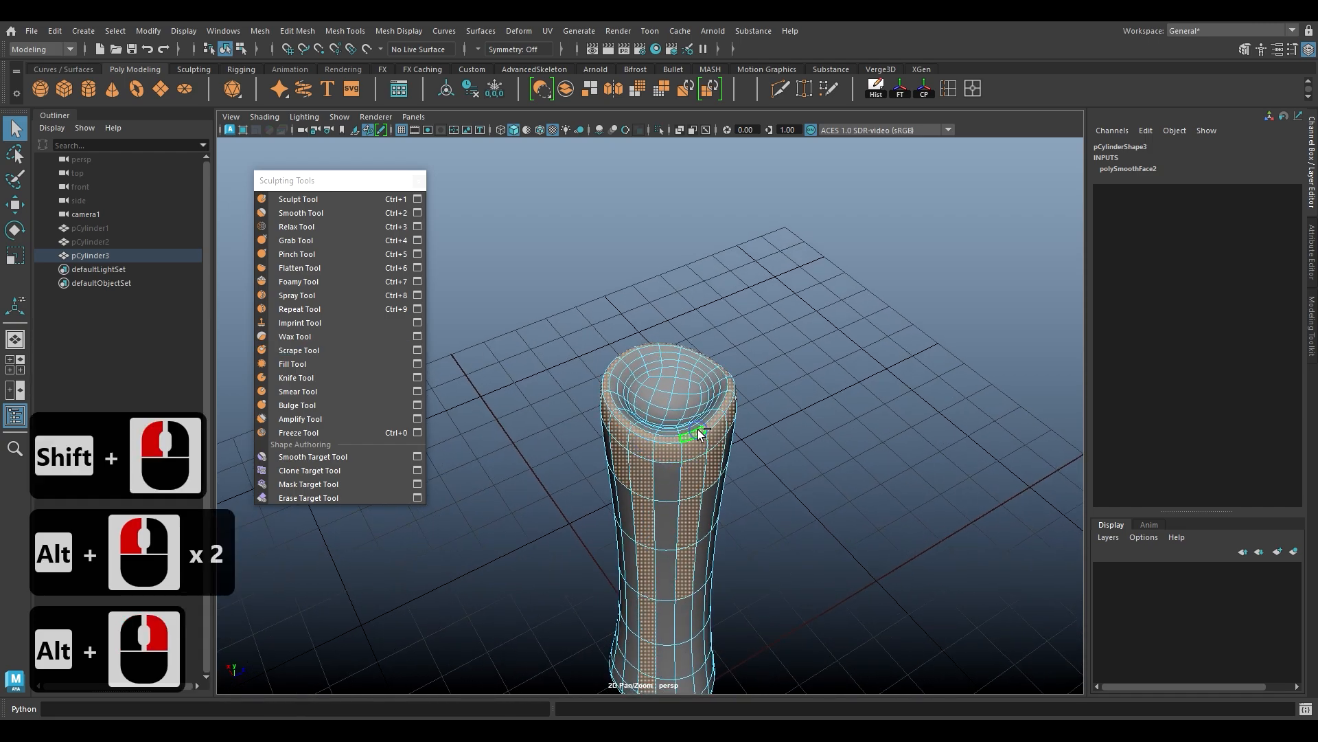
pyautogui.keyDown('shift'); pyautogui.rightClick(699, 434); pyautogui.keyUp('shift')
pyautogui.keyDown('shift'); pyautogui.rightClick(719, 424); pyautogui.keyUp('shift')
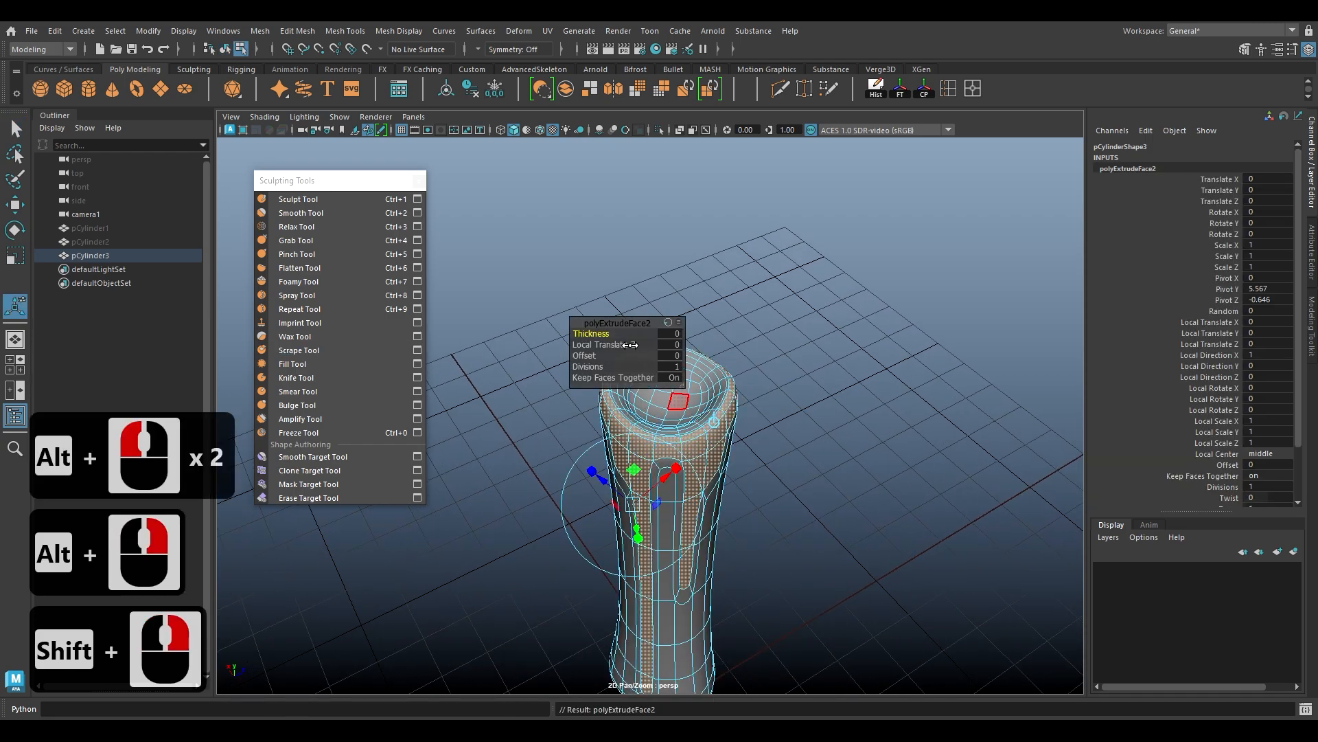
pyautogui.press('1')
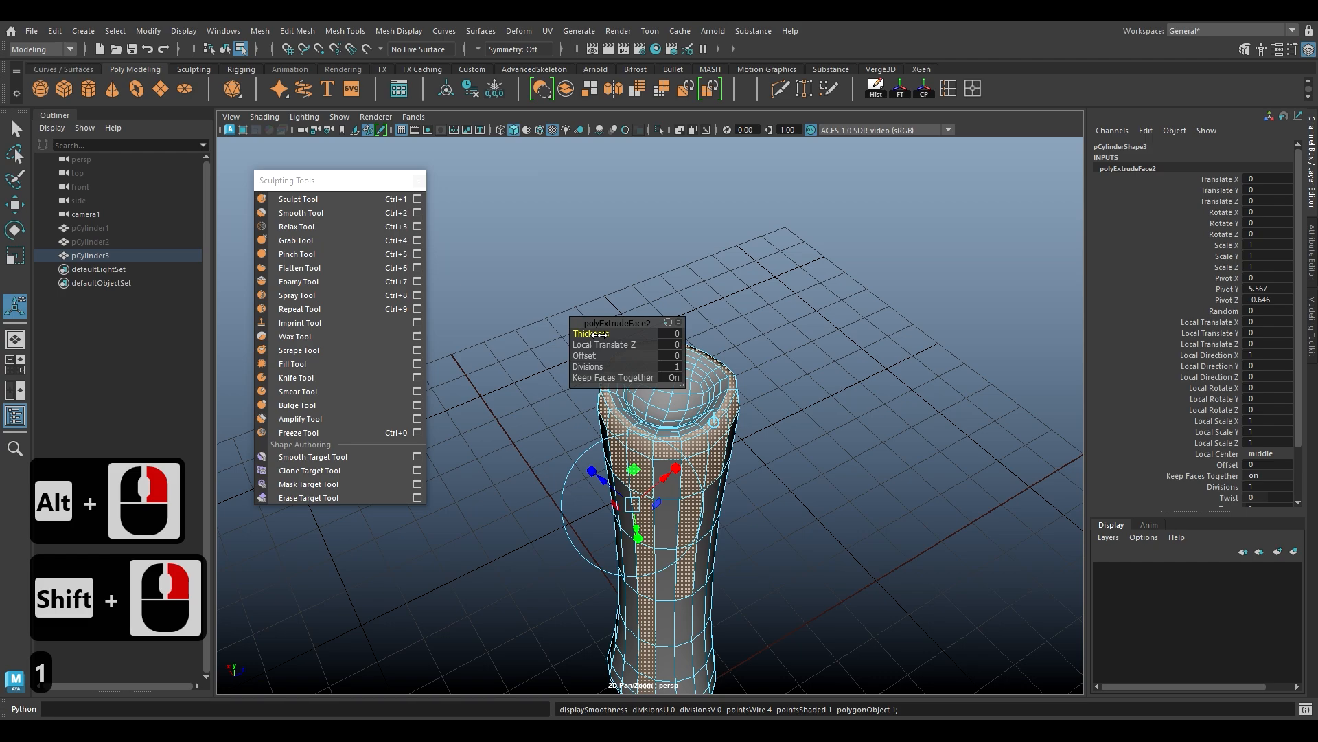
pyautogui.moveTo(606, 335); pyautogui.dragTo(647, 340)
pyautogui.keyDown('alt'); pyautogui.moveTo(656, 487); pyautogui.dragTo(594, 336); pyautogui.keyUp('alt')
pyautogui.keyDown('alt'); pyautogui.moveTo(616, 458); pyautogui.dragTo(511, 580); pyautogui.keyUp('alt')
# Step: Turn on smooth preview, return to object mode and deselect the trunk to inspect the raised ridges
pyautogui.press('3')
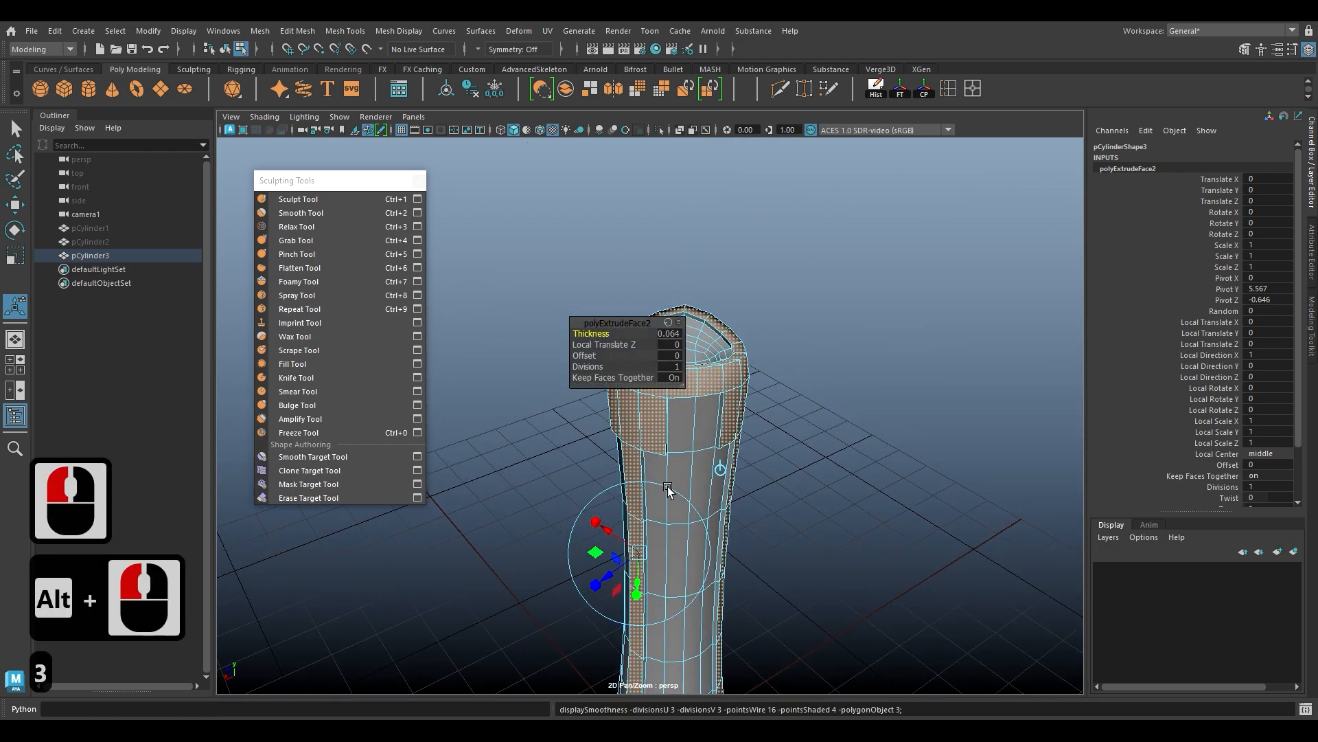
pyautogui.moveTo(732, 327); pyautogui.dragTo(791, 306, button='right')
pyautogui.click(791, 306)
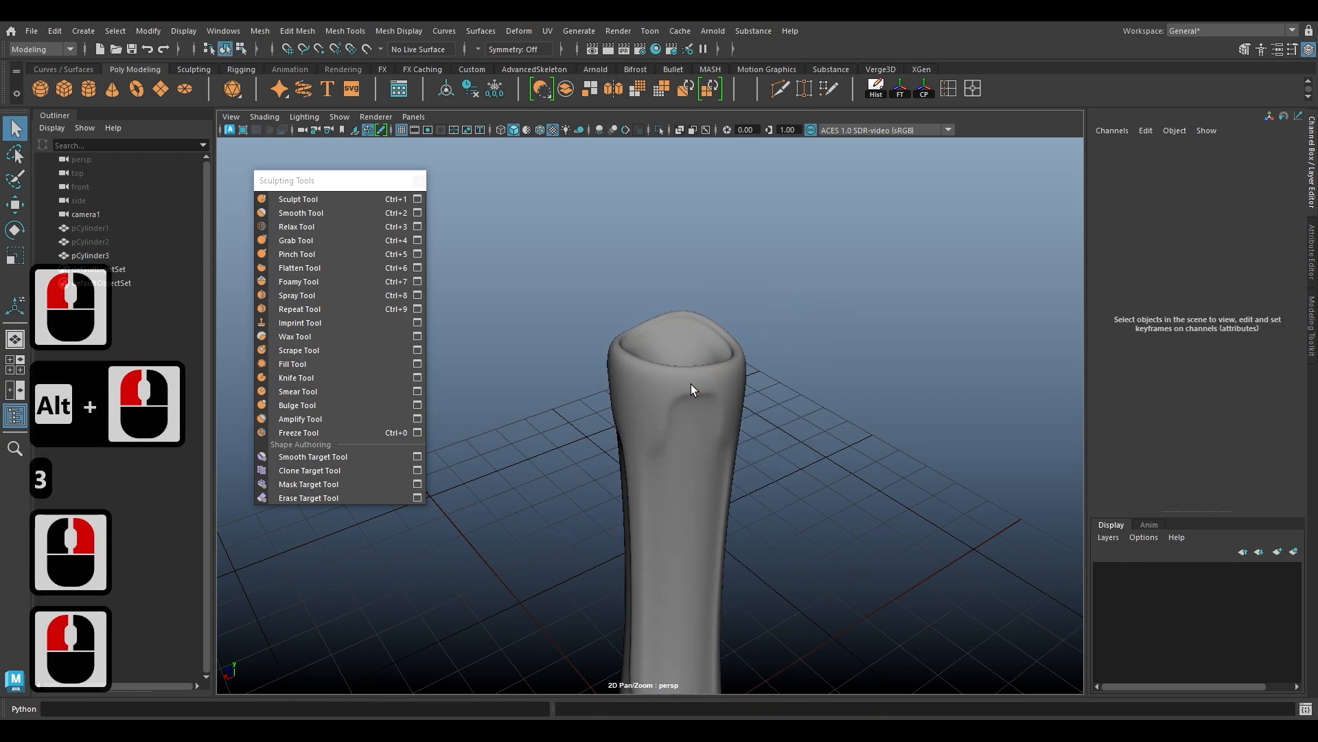
pyautogui.scroll(3, 691, 384)
pyautogui.moveTo(579, 433)
pyautogui.keyDown('alt'); pyautogui.mouseDown()
pyautogui.moveTo(707, 456)
pyautogui.moveTo(741, 362)
pyautogui.moveTo(751, 462)
pyautogui.moveTo(571, 312)
pyautogui.moveTo(739, 460)
pyautogui.moveTo(842, 506)
pyautogui.moveTo(675, 547)
pyautogui.moveTo(903, 550)
pyautogui.mouseUp(); pyautogui.keyUp('alt')
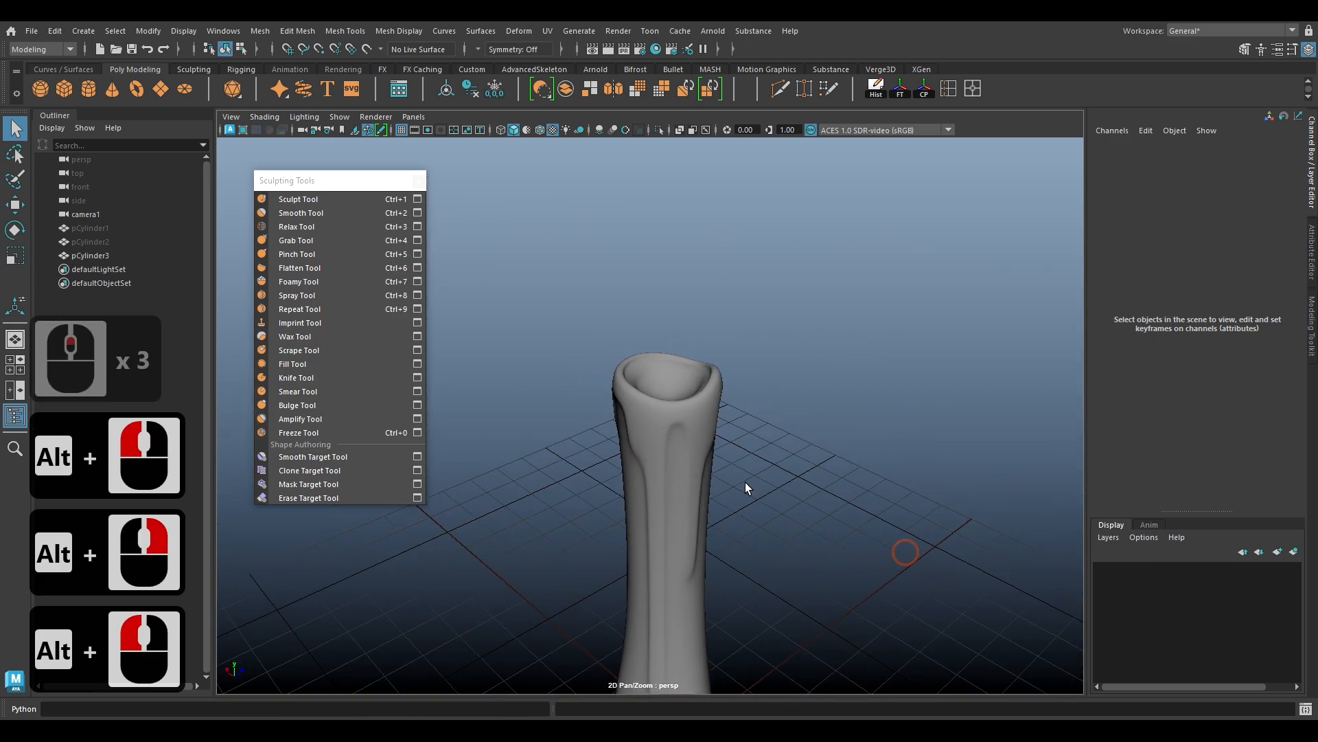
# Step: Apply Smooth to the extruded trunk and set its divisions to 2
pyautogui.moveTo(680, 410); pyautogui.dragTo(754, 301, button='right')
pyautogui.moveTo(669, 383)
pyautogui.keyDown('shift'); pyautogui.mouseDown(button='right')
pyautogui.moveTo(635, 546)
pyautogui.moveTo(640, 426)
pyautogui.mouseUp(button='right'); pyautogui.keyUp('shift')
pyautogui.click(670, 376)
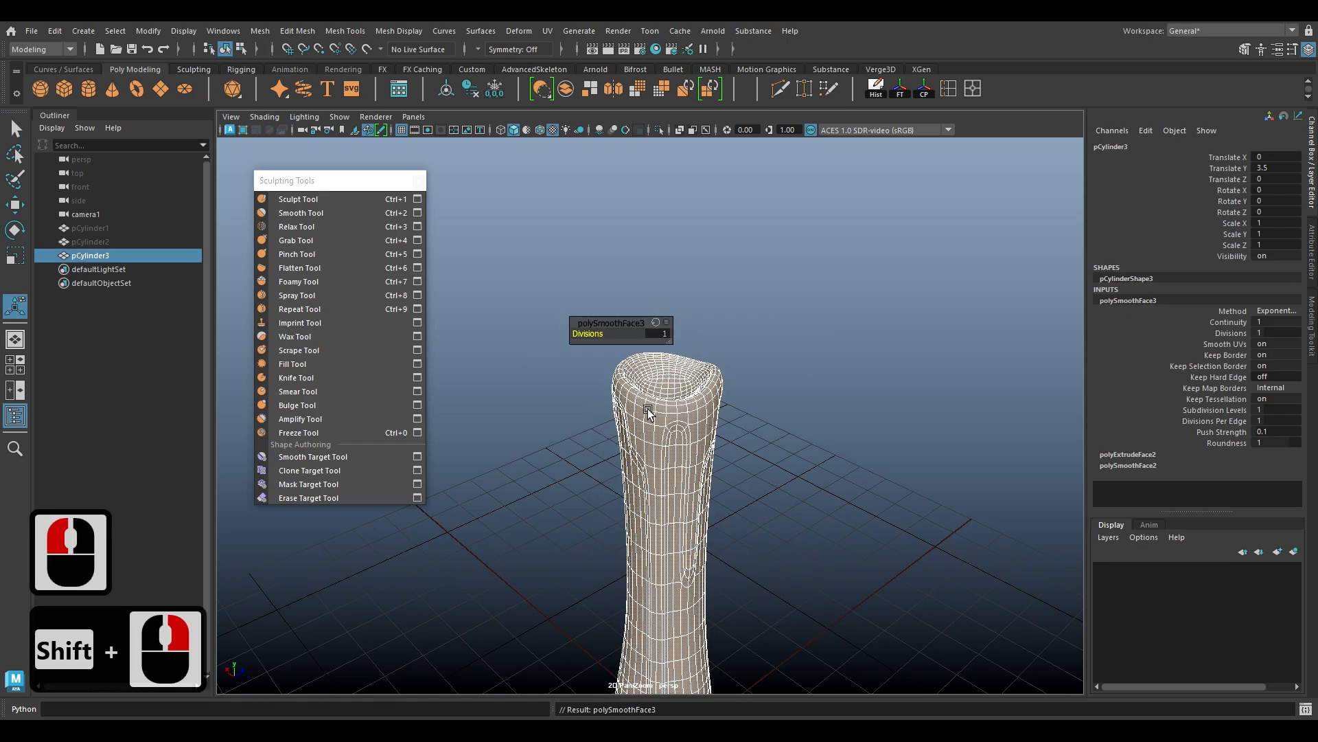
pyautogui.click(1260, 333)
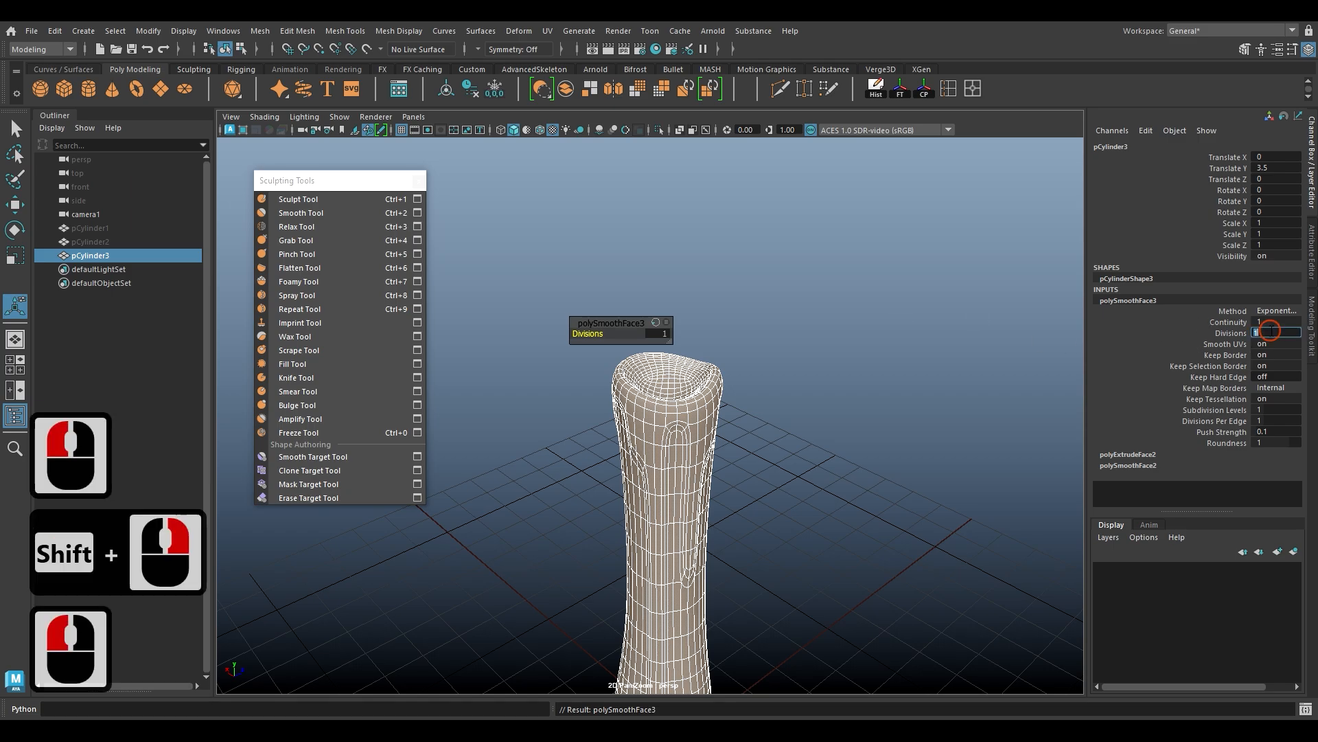
pyautogui.write('2')
pyautogui.press('Return')
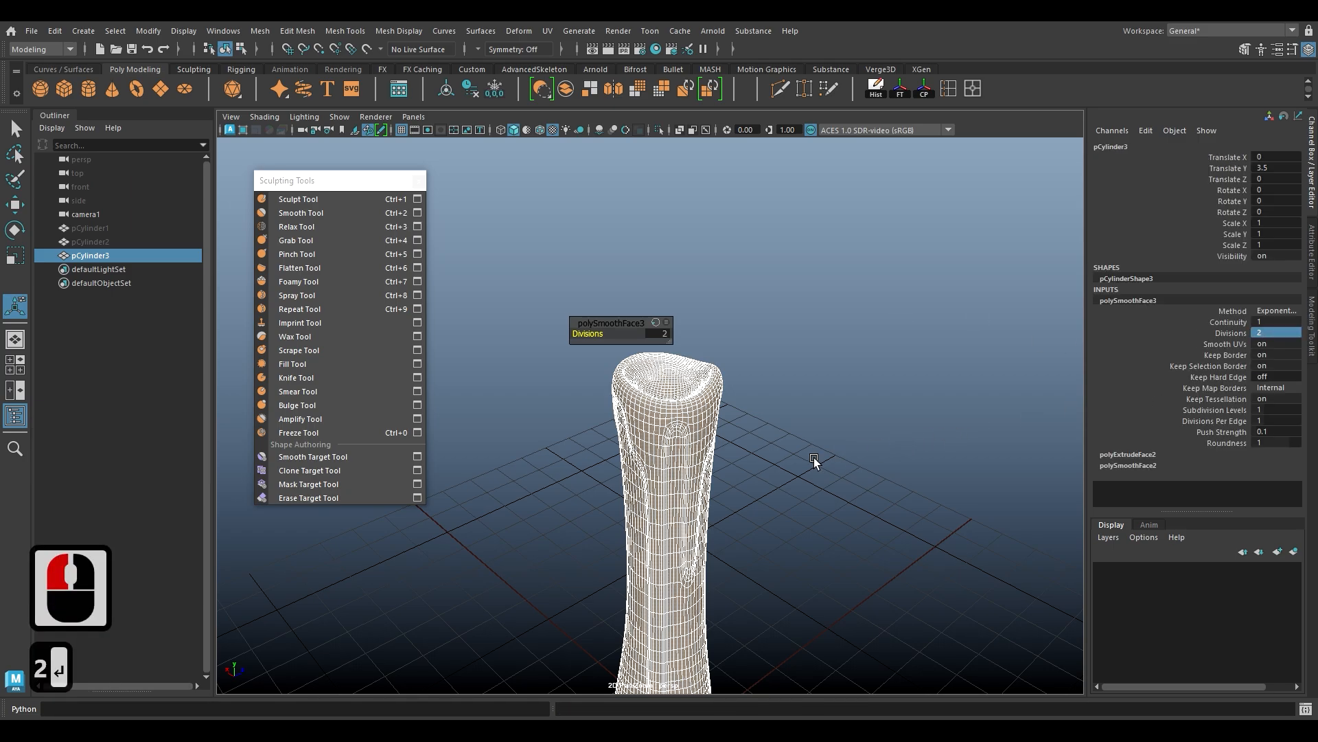
# Step: Sculpt along the inner edge of the trunk's rim with the Smooth Tool
pyautogui.scroll(3, 662, 433)
pyautogui.keyDown('alt'); pyautogui.moveTo(662, 441); pyautogui.dragTo(672, 495); pyautogui.keyUp('alt')
pyautogui.keyDown('alt'); pyautogui.moveTo(671, 494); pyautogui.dragTo(694, 502, button='right'); pyautogui.keyUp('alt')
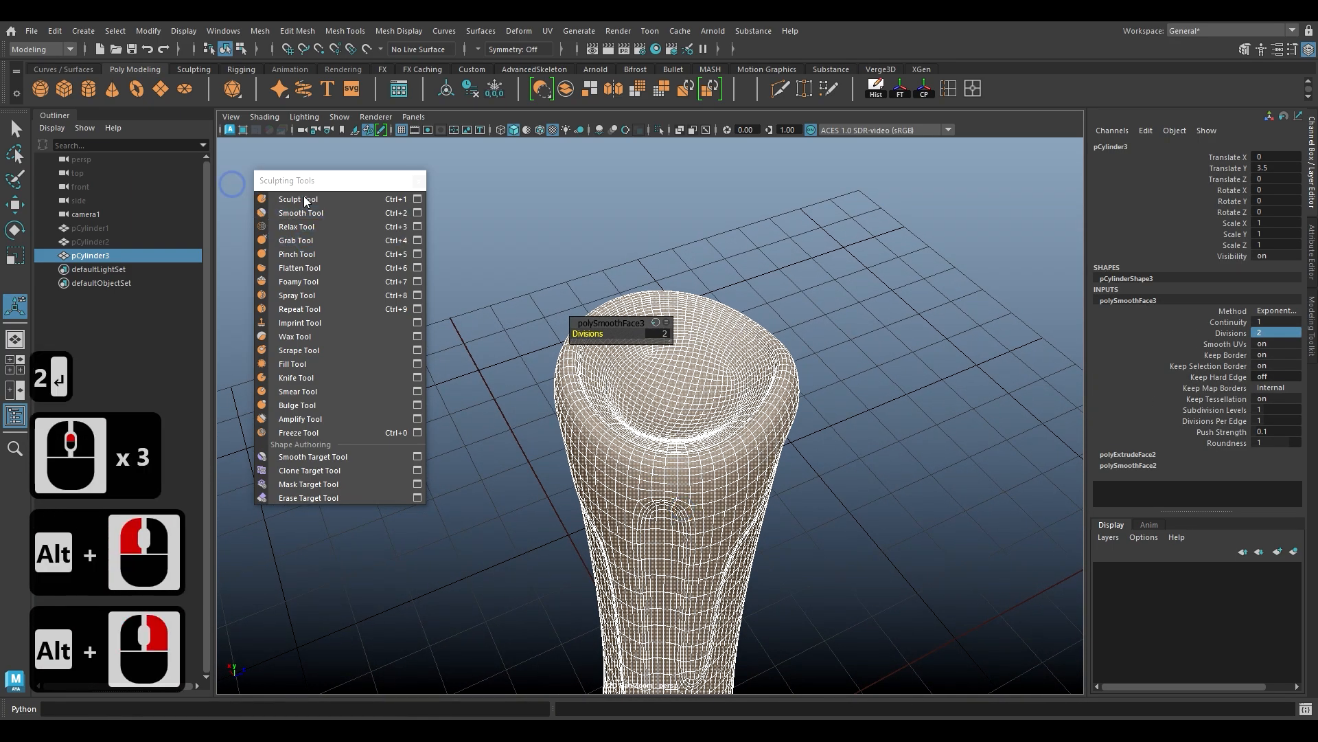
pyautogui.click(318, 214)
pyautogui.click(317, 212)
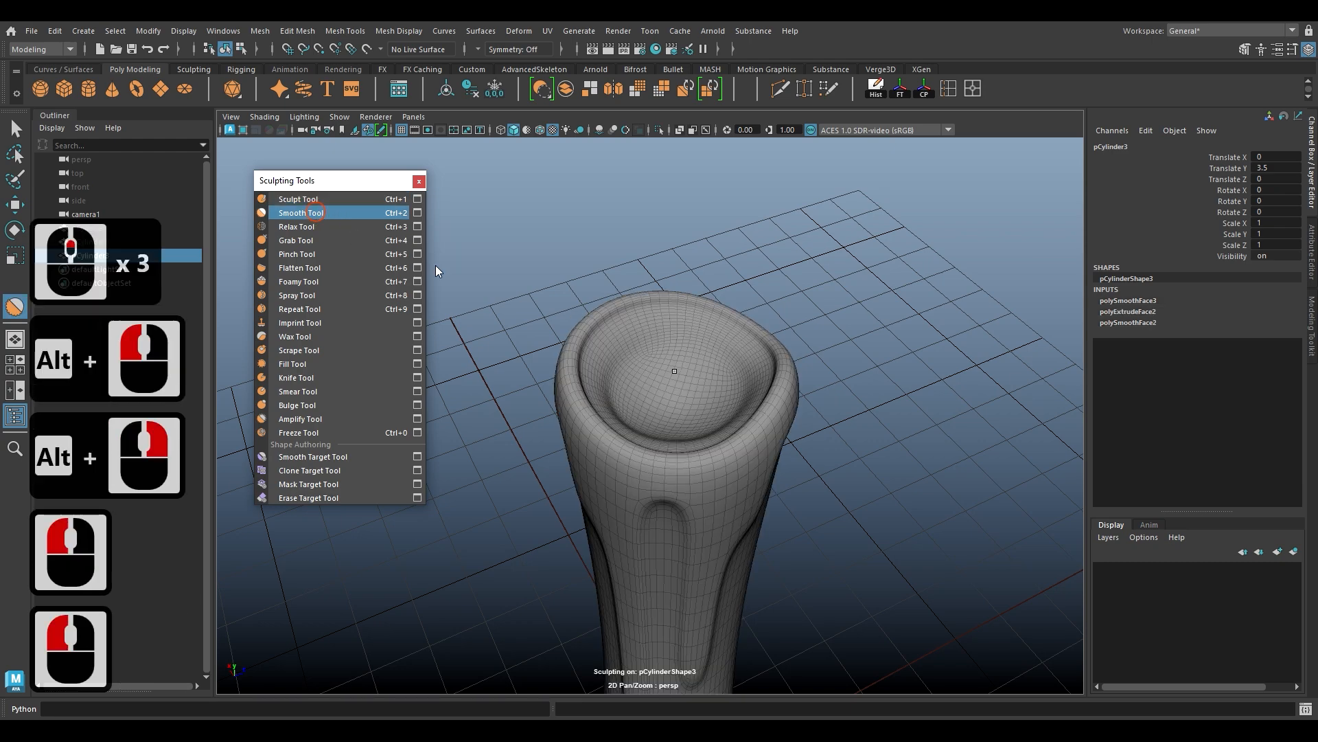
pyautogui.moveTo(610, 326)
pyautogui.mouseDown()
pyautogui.moveTo(583, 361)
pyautogui.moveTo(585, 398)
pyautogui.moveTo(589, 360)
pyautogui.moveTo(526, 346)
pyautogui.mouseUp()
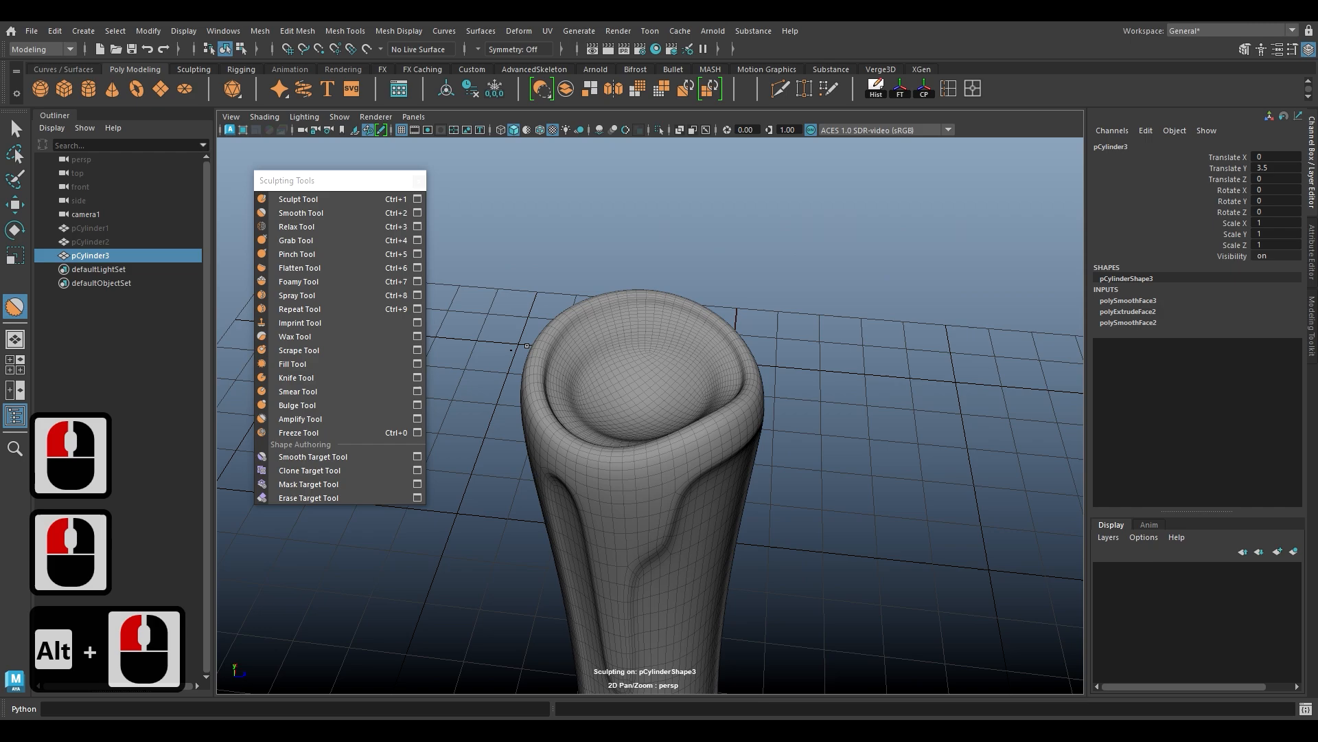
pyautogui.doubleClick(550, 356)
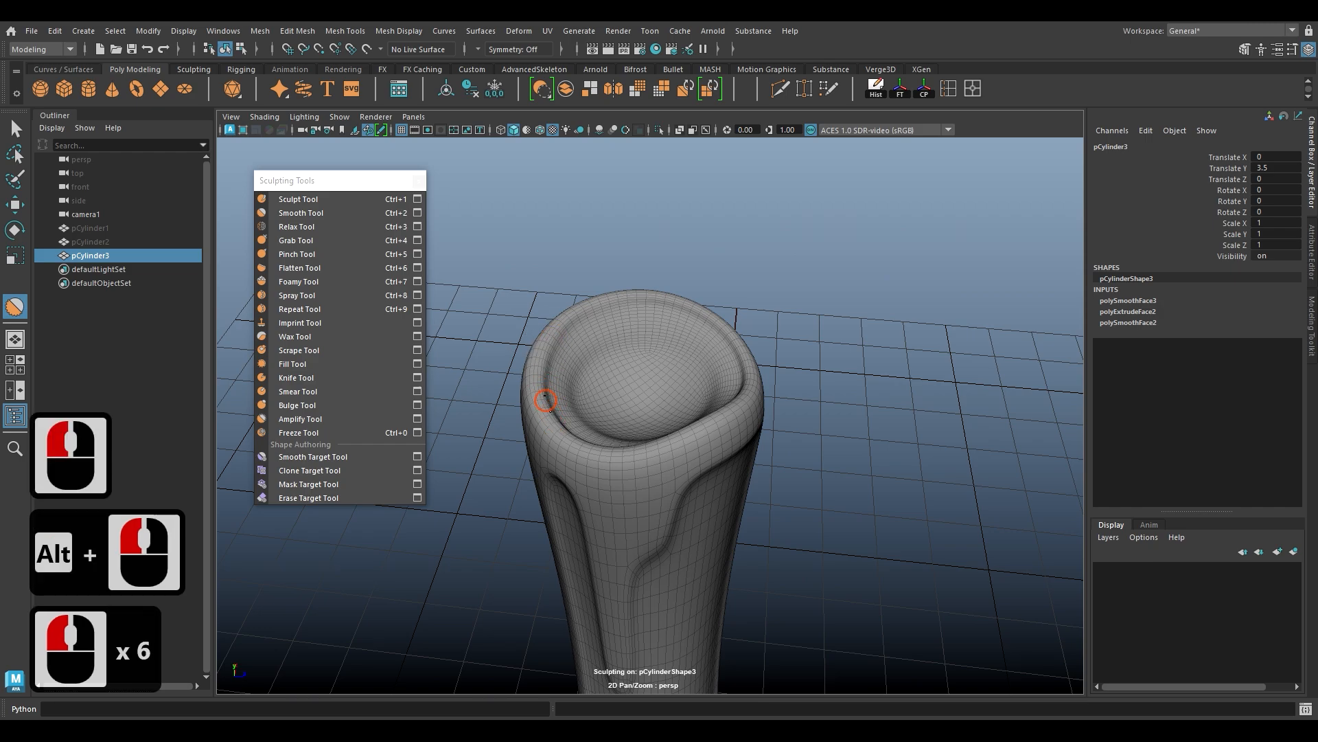
pyautogui.moveTo(549, 388); pyautogui.dragTo(552, 405)
pyautogui.keyDown('alt'); pyautogui.moveTo(561, 415); pyautogui.dragTo(584, 441, button='right'); pyautogui.keyUp('alt')
pyautogui.keyDown('alt'); pyautogui.moveTo(583, 441); pyautogui.dragTo(619, 458); pyautogui.keyUp('alt')
pyautogui.keyDown('alt'); pyautogui.moveTo(619, 459); pyautogui.dragTo(647, 479, button='right'); pyautogui.keyUp('alt')
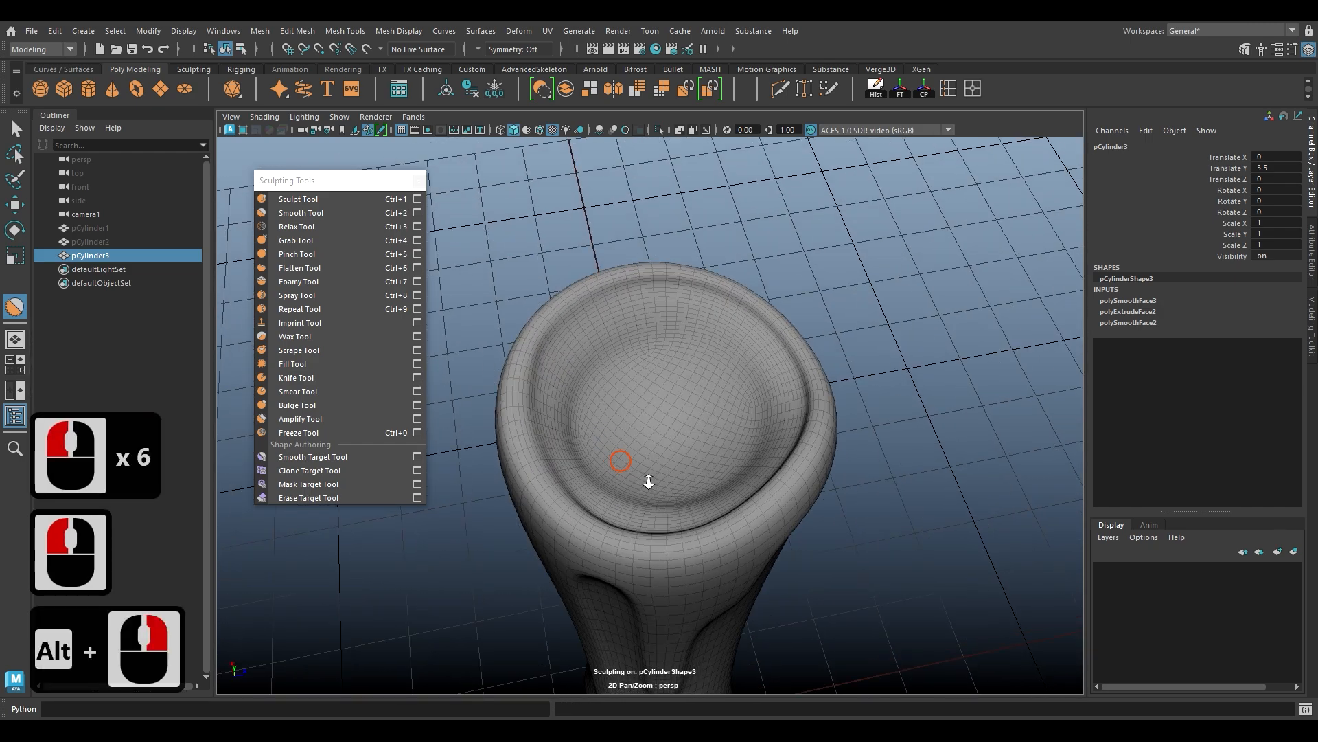
# Step: Open the Smooth Tool's settings and enlarge its brush to a size of about 0.201
pyautogui.click(299, 227)
pyautogui.click(418, 213)
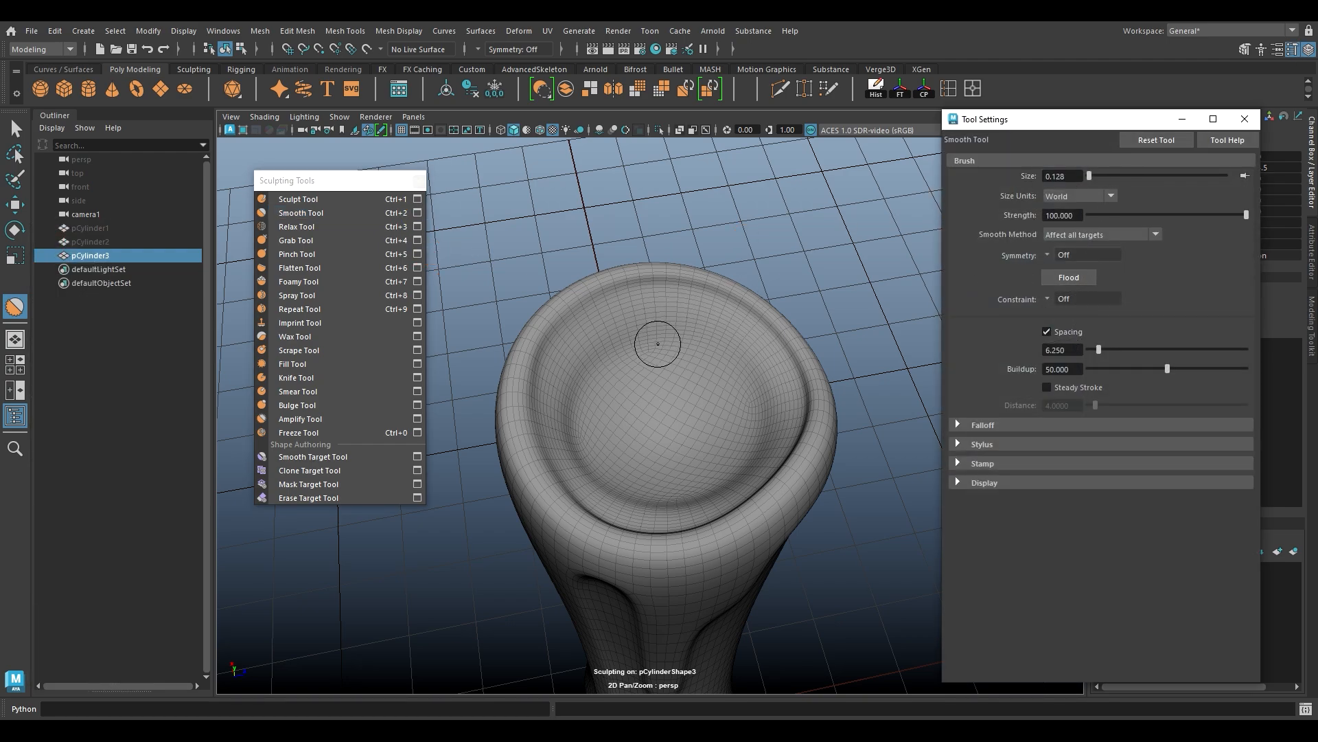
pyautogui.press('b')
pyautogui.moveTo(661, 347); pyautogui.dragTo(673, 352)
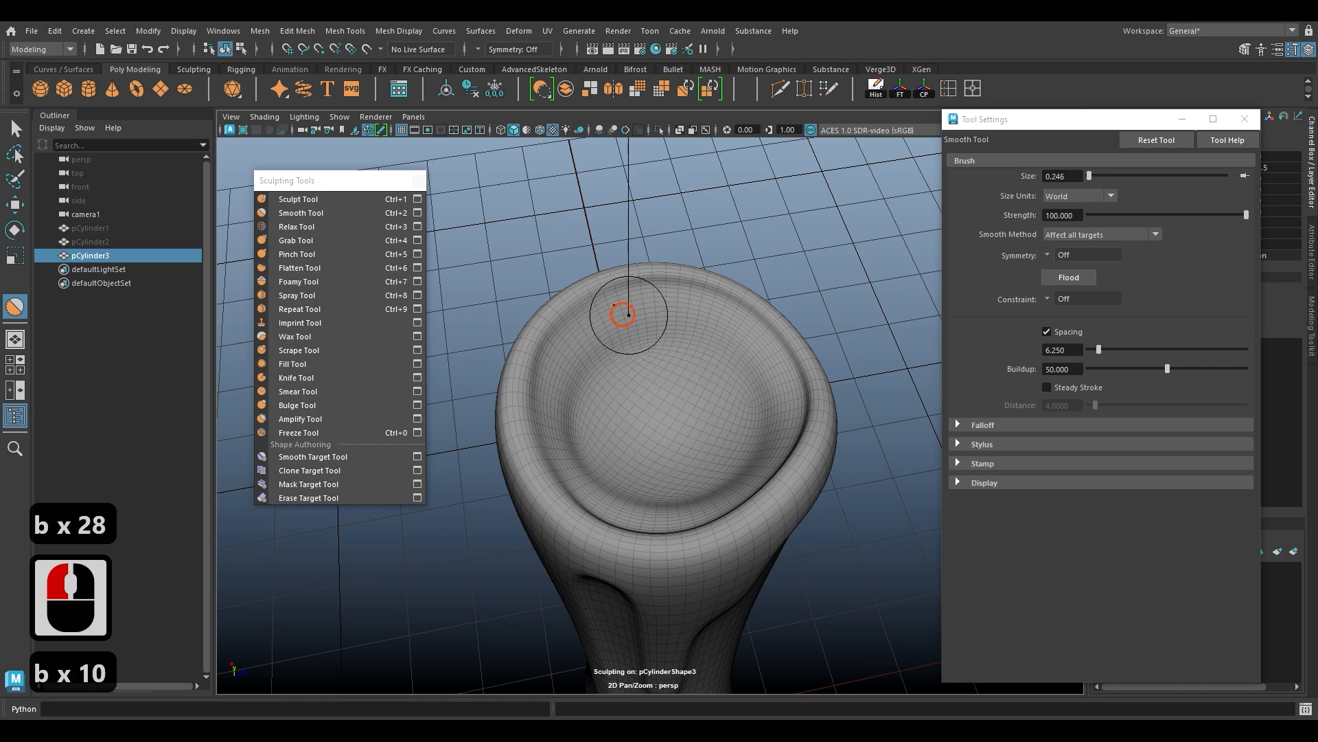
pyautogui.press('b')
pyautogui.moveTo(623, 315)
pyautogui.mouseDown()
pyautogui.moveTo(605, 306)
pyautogui.moveTo(617, 297)
pyautogui.mouseUp()
pyautogui.press('b')
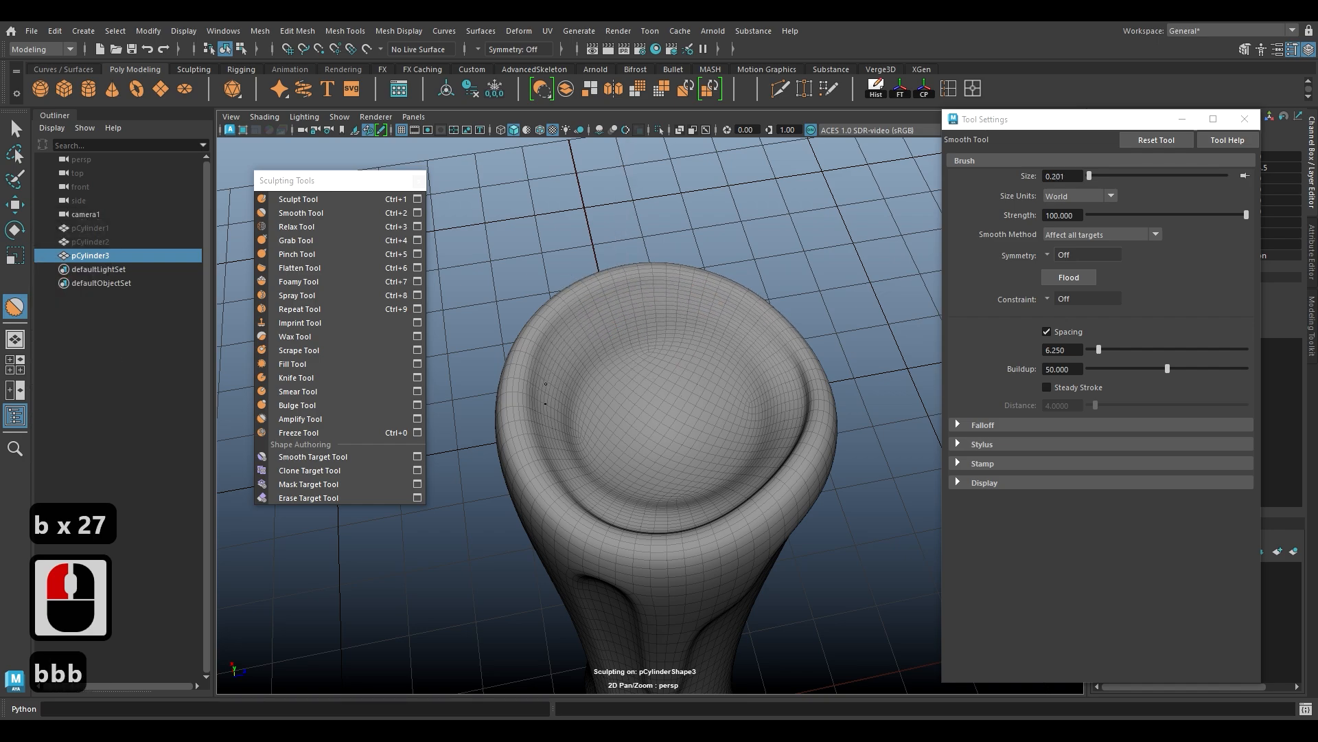
# Step: Smooth the inner rim crease all around the recessed top so it blends into the dome
pyautogui.keyDown('alt'); pyautogui.moveTo(542, 419); pyautogui.dragTo(817, 333); pyautogui.keyUp('alt')
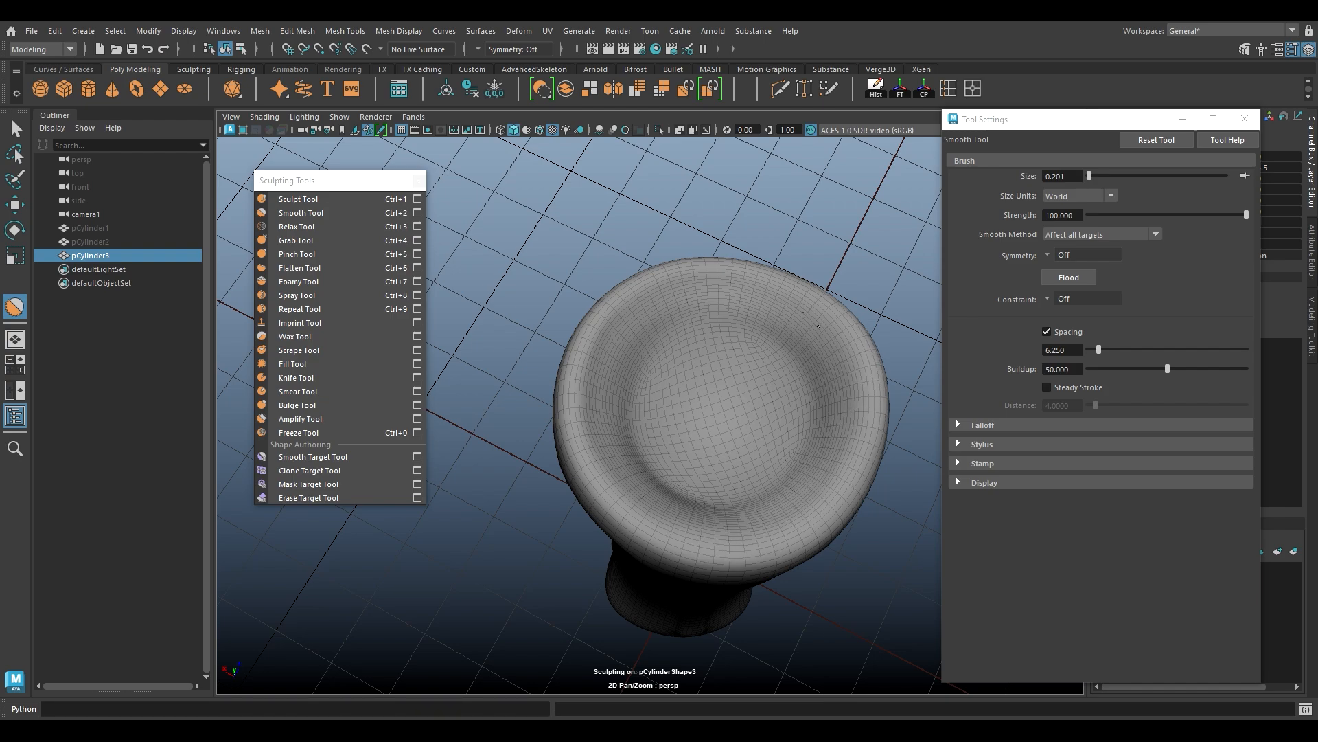
pyautogui.moveTo(580, 446)
pyautogui.keyDown('alt'); pyautogui.mouseDown()
pyautogui.moveTo(633, 485)
pyautogui.moveTo(609, 426)
pyautogui.moveTo(574, 421)
pyautogui.moveTo(651, 317)
pyautogui.mouseUp(); pyautogui.keyUp('alt')
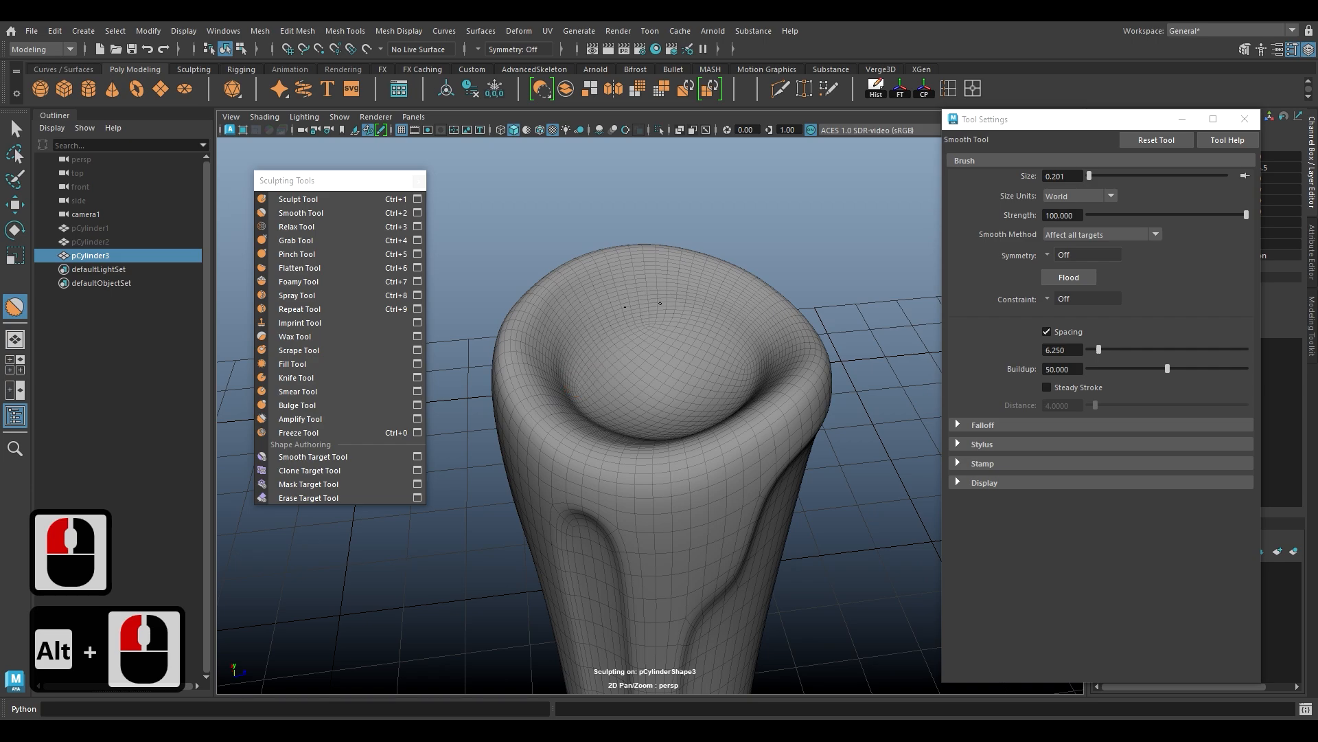
pyautogui.keyDown('alt'); pyautogui.moveTo(550, 386); pyautogui.dragTo(676, 470); pyautogui.keyUp('alt')
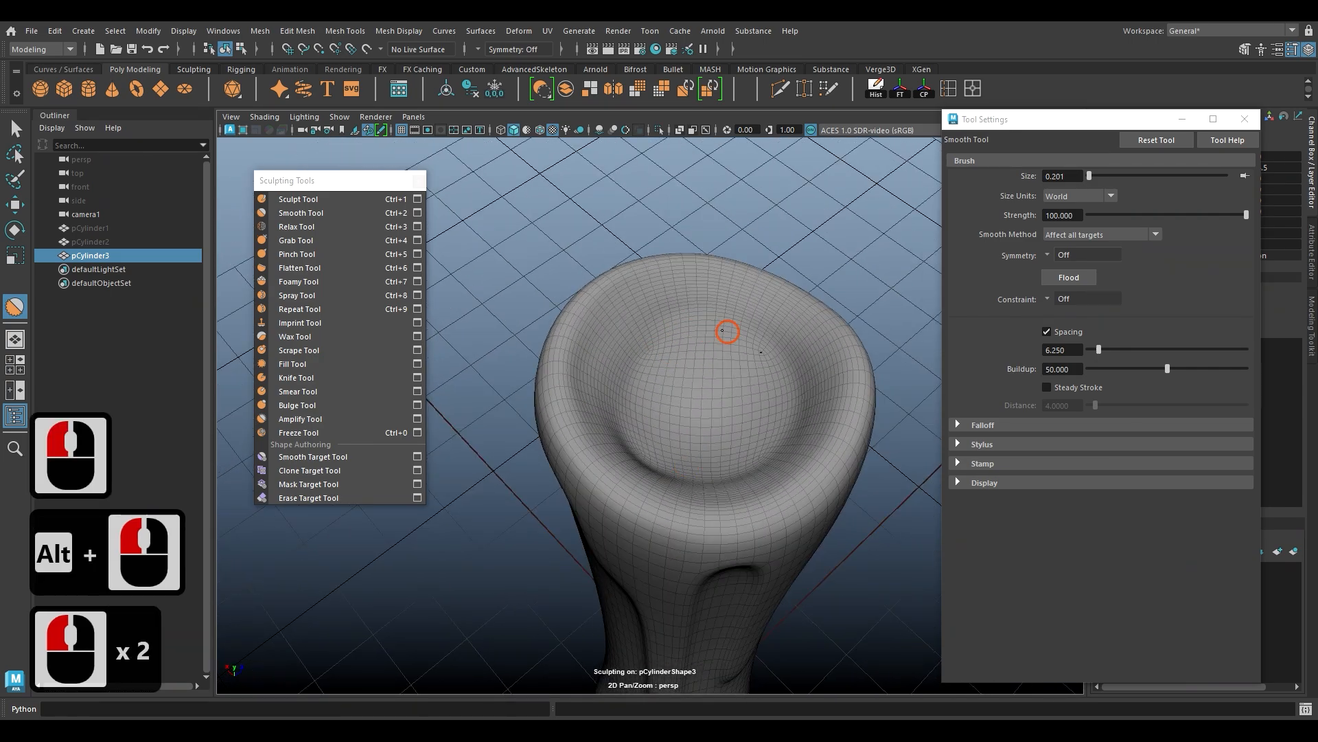
pyautogui.keyDown('alt'); pyautogui.moveTo(620, 345); pyautogui.dragTo(678, 446); pyautogui.keyUp('alt')
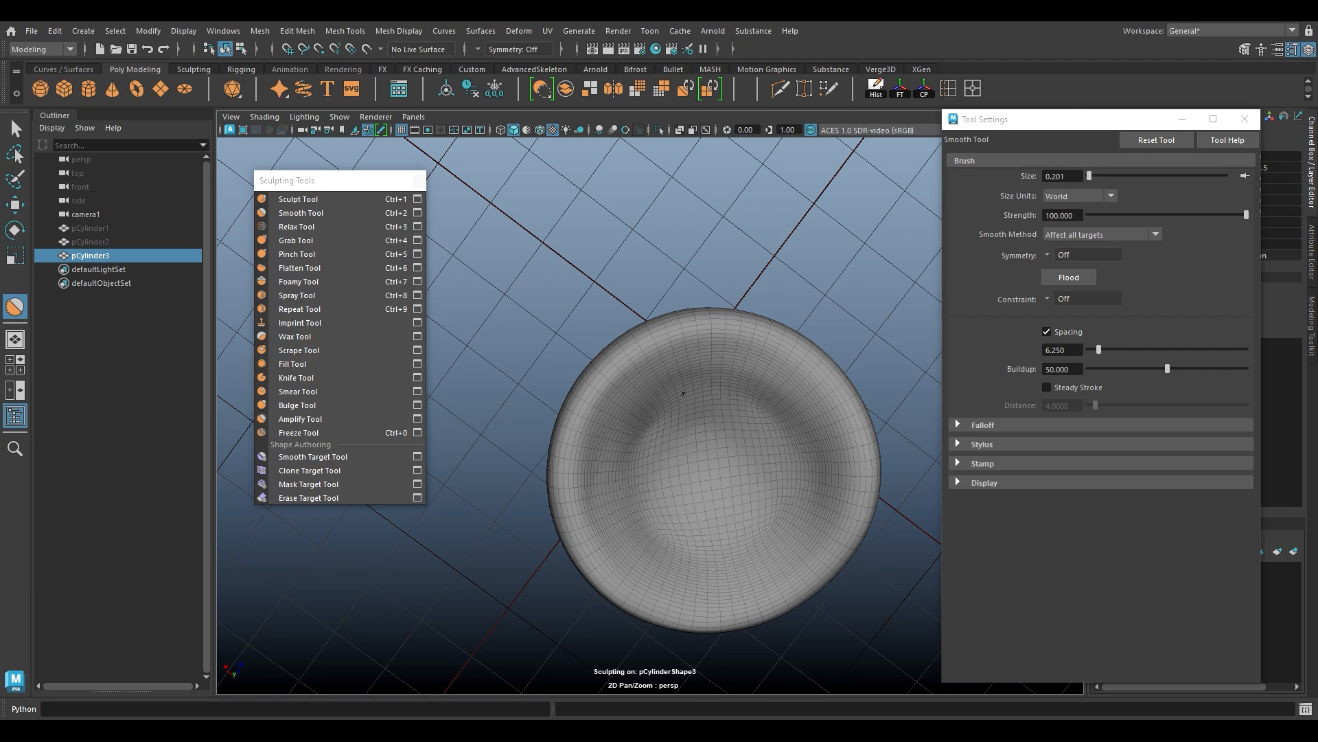
pyautogui.moveTo(673, 382)
pyautogui.keyDown('alt'); pyautogui.mouseDown()
pyautogui.moveTo(603, 350)
pyautogui.moveTo(707, 348)
pyautogui.mouseUp(); pyautogui.keyUp('alt')
# Step: Smooth the lower tip of an extruded ridge at the narrow waist so it fades into the surrounding surface
pyautogui.scroll(-4, 685, 451)
pyautogui.keyDown('alt'); pyautogui.moveTo(685, 451); pyautogui.dragTo(662, 462); pyautogui.keyUp('alt')
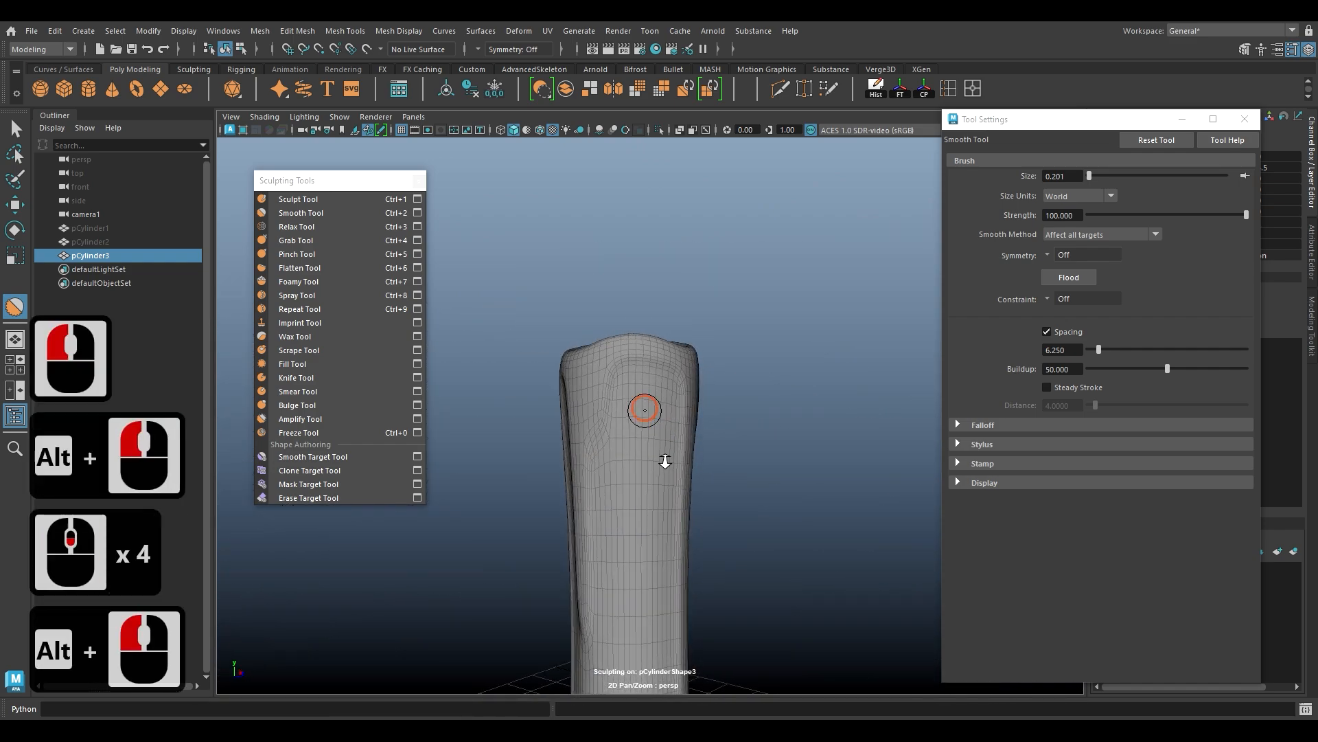
pyautogui.keyDown('alt'); pyautogui.moveTo(662, 462); pyautogui.dragTo(715, 486, button='right'); pyautogui.keyUp('alt')
pyautogui.keyDown('alt'); pyautogui.moveTo(714, 486); pyautogui.dragTo(653, 402); pyautogui.keyUp('alt')
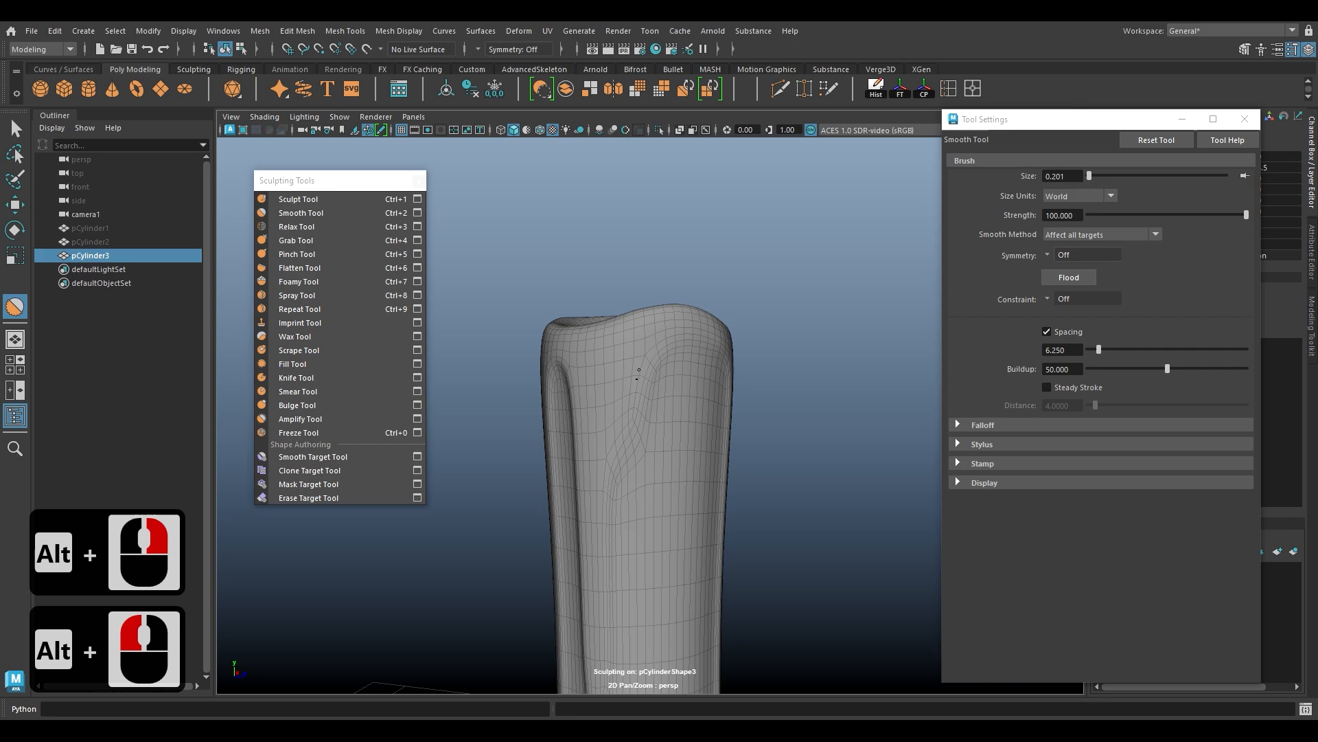
pyautogui.keyDown('alt'); pyautogui.moveTo(602, 483); pyautogui.dragTo(650, 465); pyautogui.keyUp('alt')
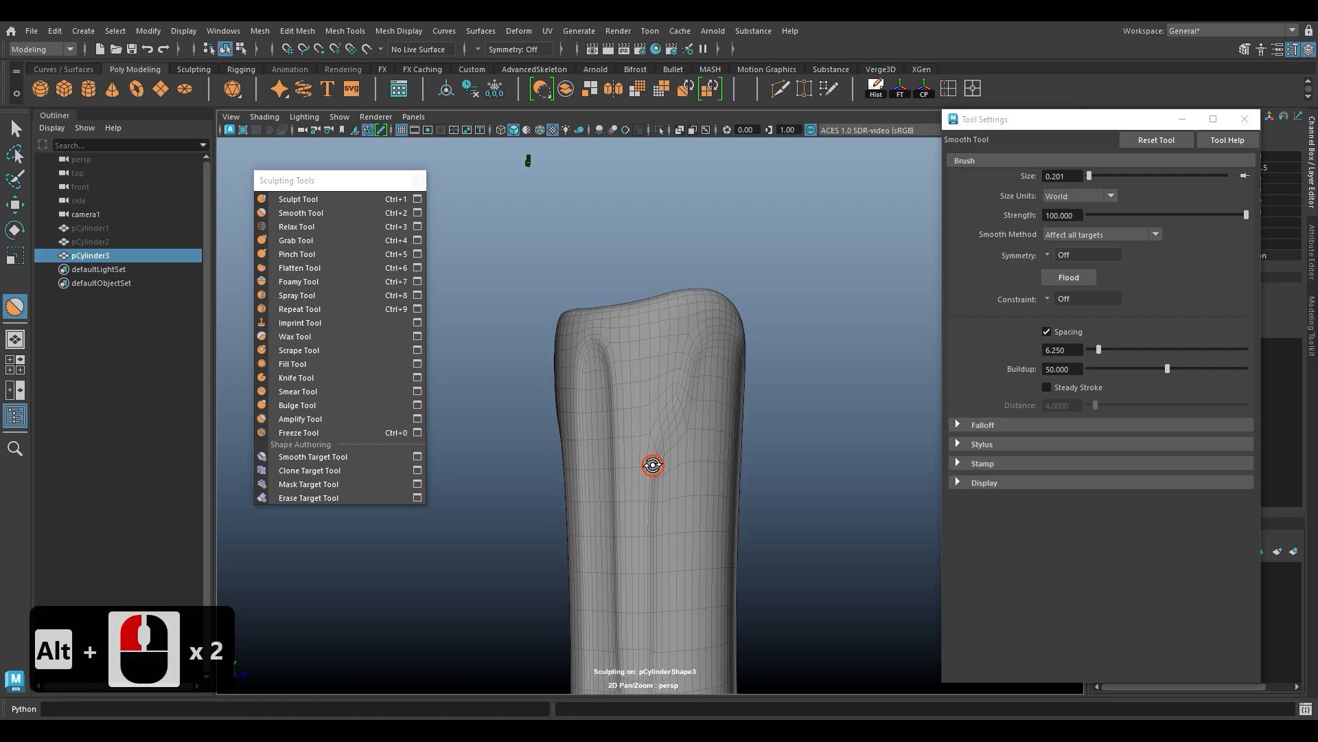
pyautogui.moveTo(651, 465)
pyautogui.keyDown('alt'); pyautogui.mouseDown(button='middle')
pyautogui.moveTo(657, 377)
pyautogui.moveTo(694, 233)
pyautogui.mouseUp(button='middle'); pyautogui.keyUp('alt')
pyautogui.keyDown('alt'); pyautogui.moveTo(694, 233); pyautogui.dragTo(708, 355); pyautogui.keyUp('alt')
pyautogui.keyDown('alt'); pyautogui.moveTo(708, 355); pyautogui.dragTo(757, 460, button='right'); pyautogui.keyUp('alt')
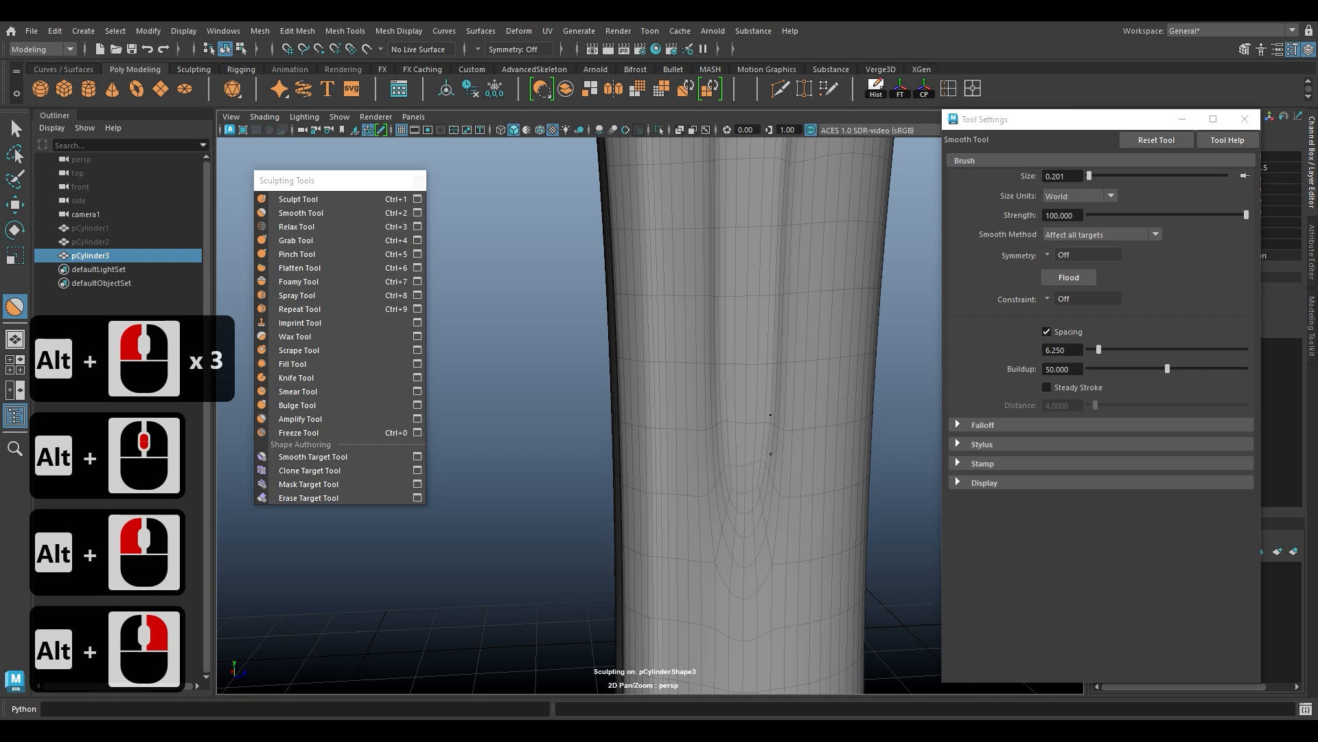
pyautogui.moveTo(771, 414); pyautogui.dragTo(771, 362)
# Step: Smooth the lengthwise edge of the neighbouring long ridge down through the waist
pyautogui.scroll(-2, 772, 363)
pyautogui.moveTo(793, 444)
pyautogui.keyDown('alt'); pyautogui.mouseDown()
pyautogui.moveTo(725, 464)
pyautogui.moveTo(666, 454)
pyautogui.mouseUp(); pyautogui.keyUp('alt')
pyautogui.moveTo(608, 217); pyautogui.dragTo(609, 289)
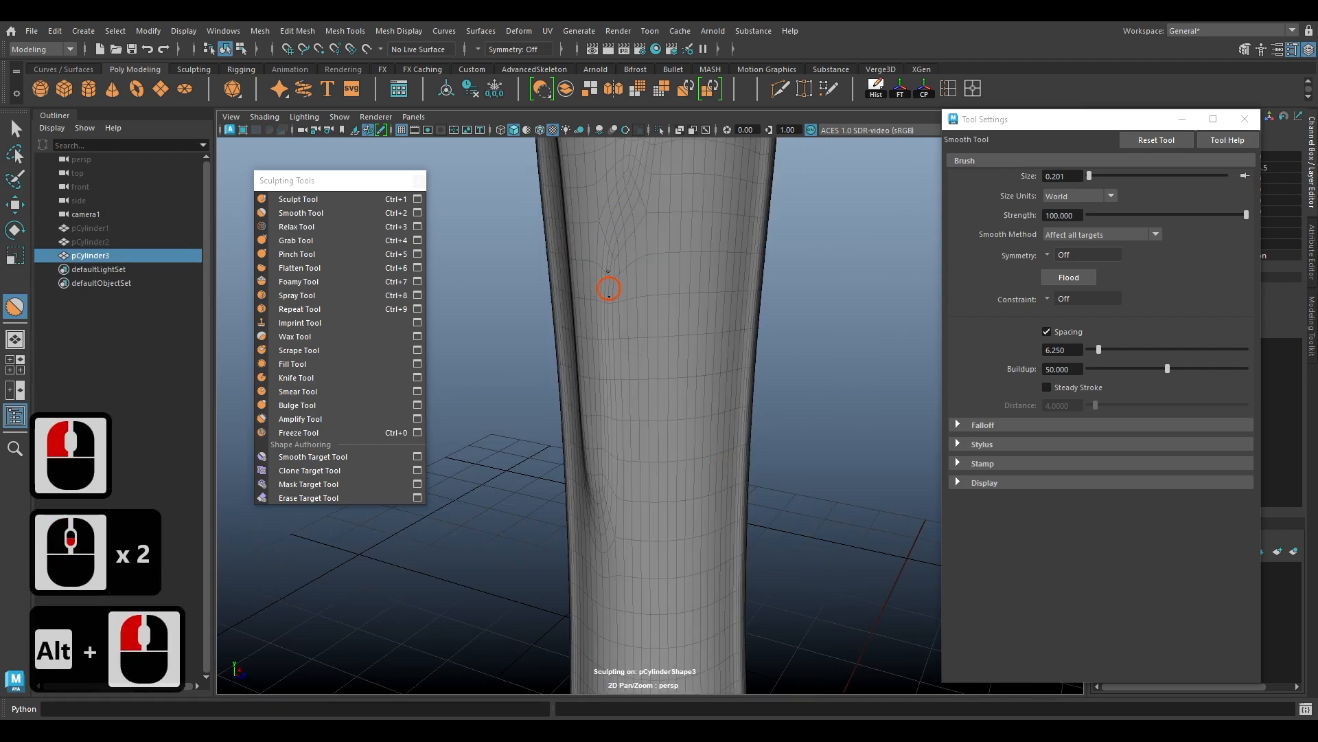
pyautogui.moveTo(609, 422); pyautogui.dragTo(611, 467)
pyautogui.keyDown('alt'); pyautogui.moveTo(613, 471); pyautogui.dragTo(739, 503); pyautogui.keyUp('alt')
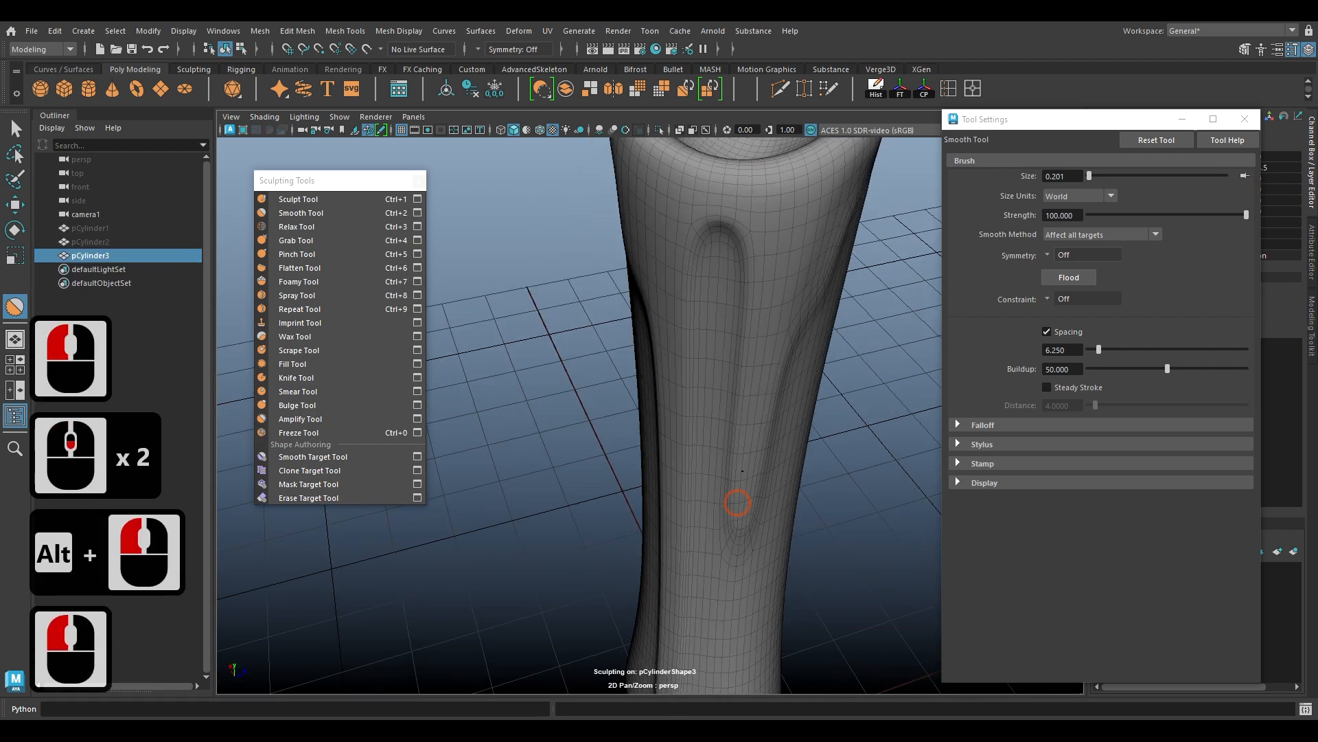
# Step: Soften the angular upper bend of the ridge beneath the rim into a flowing diagonal curve with the Smooth Tool
pyautogui.click(744, 261)
pyautogui.hotkey('ctrl', 'z')
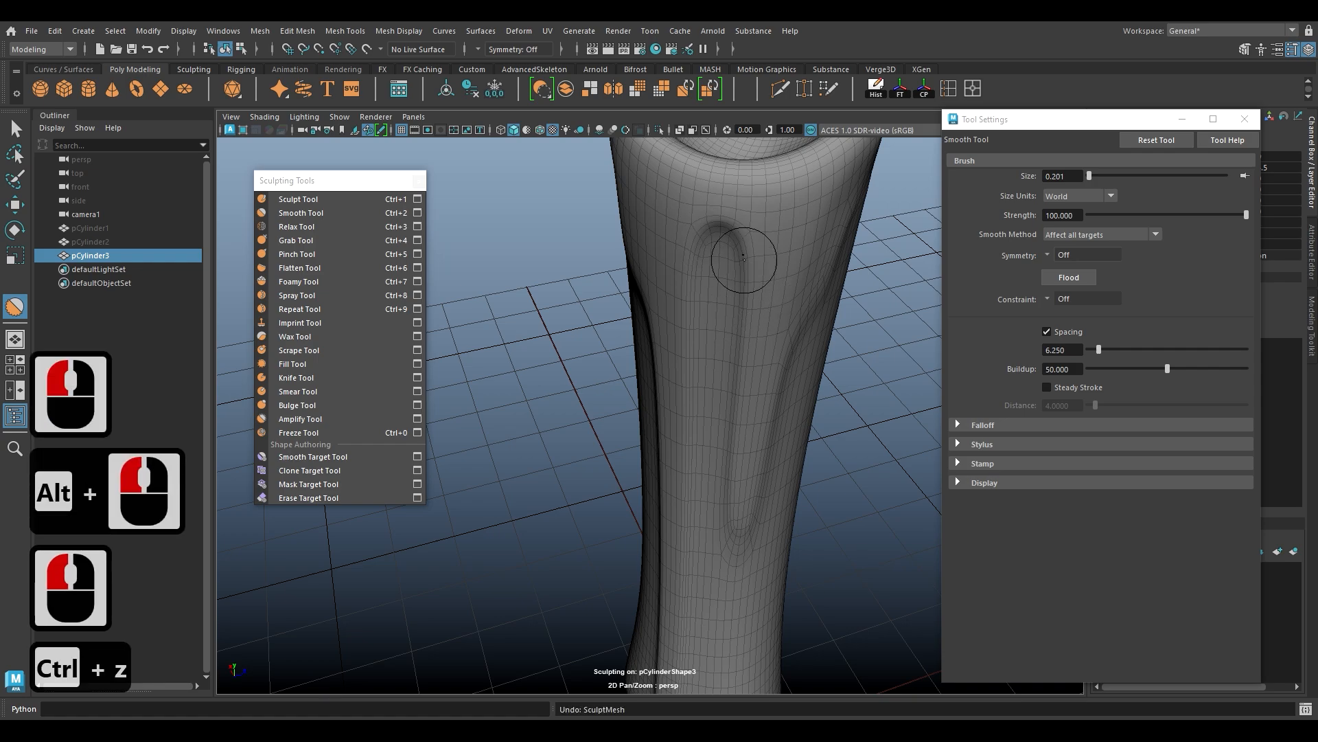
pyautogui.moveTo(742, 232)
pyautogui.mouseDown()
pyautogui.moveTo(678, 295)
pyautogui.moveTo(806, 323)
pyautogui.mouseUp()
pyautogui.keyDown('alt'); pyautogui.moveTo(807, 323); pyautogui.dragTo(745, 344, button='right'); pyautogui.keyUp('alt')
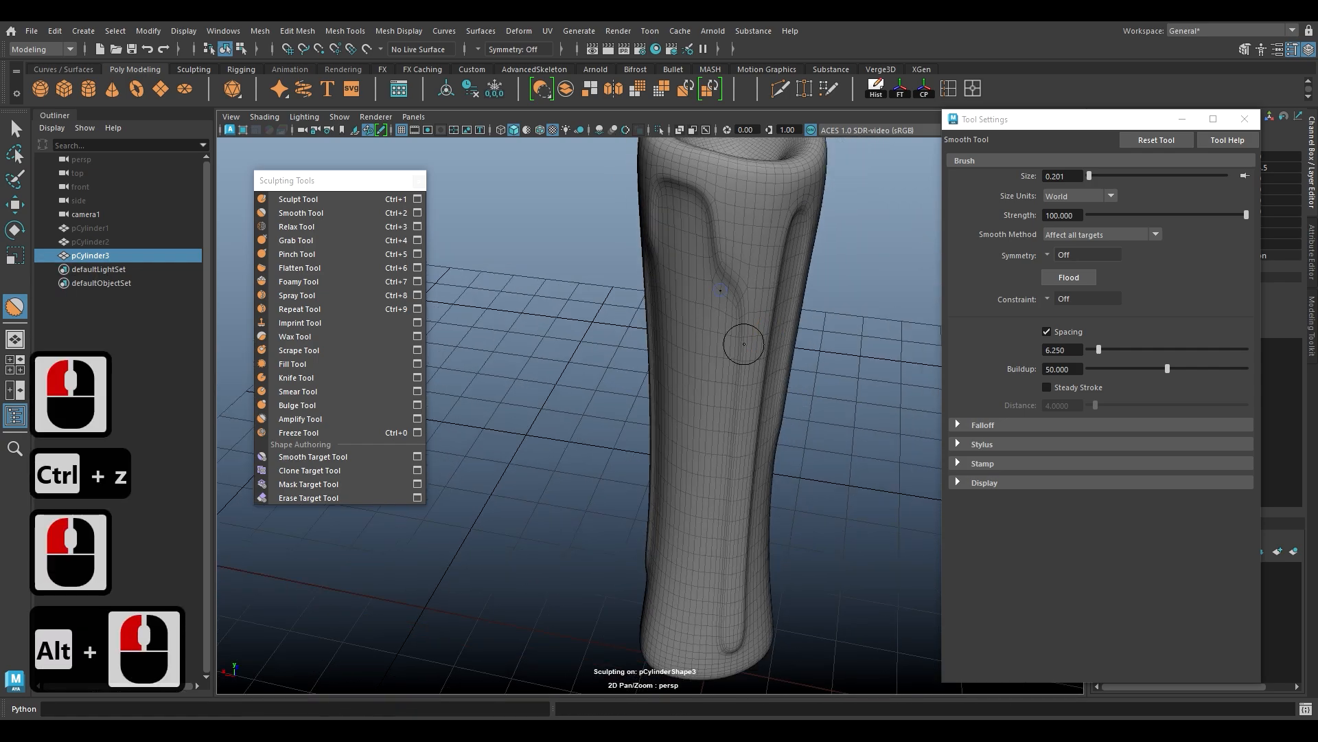
pyautogui.moveTo(712, 232); pyautogui.dragTo(732, 273)
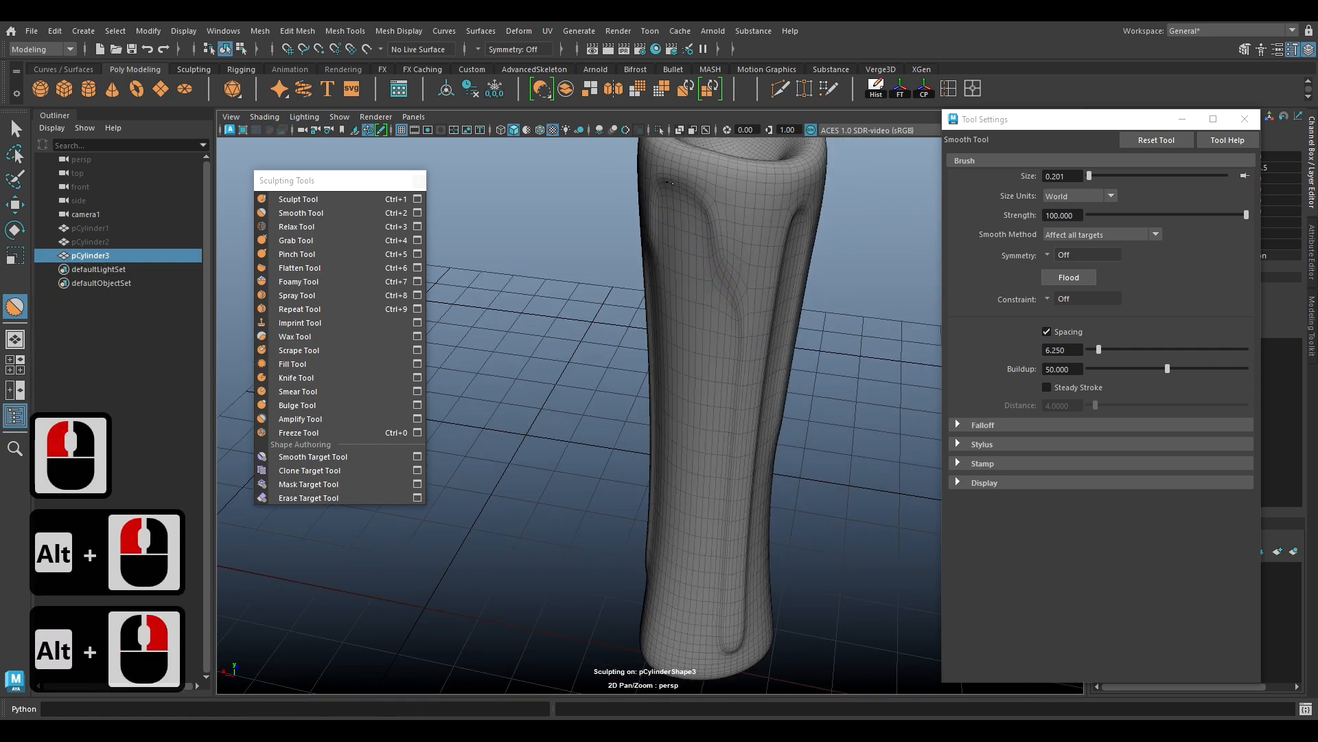
pyautogui.moveTo(672, 184)
pyautogui.keyDown('alt'); pyautogui.mouseDown()
pyautogui.moveTo(697, 229)
pyautogui.moveTo(796, 221)
pyautogui.moveTo(654, 219)
pyautogui.mouseUp(); pyautogui.keyUp('alt')
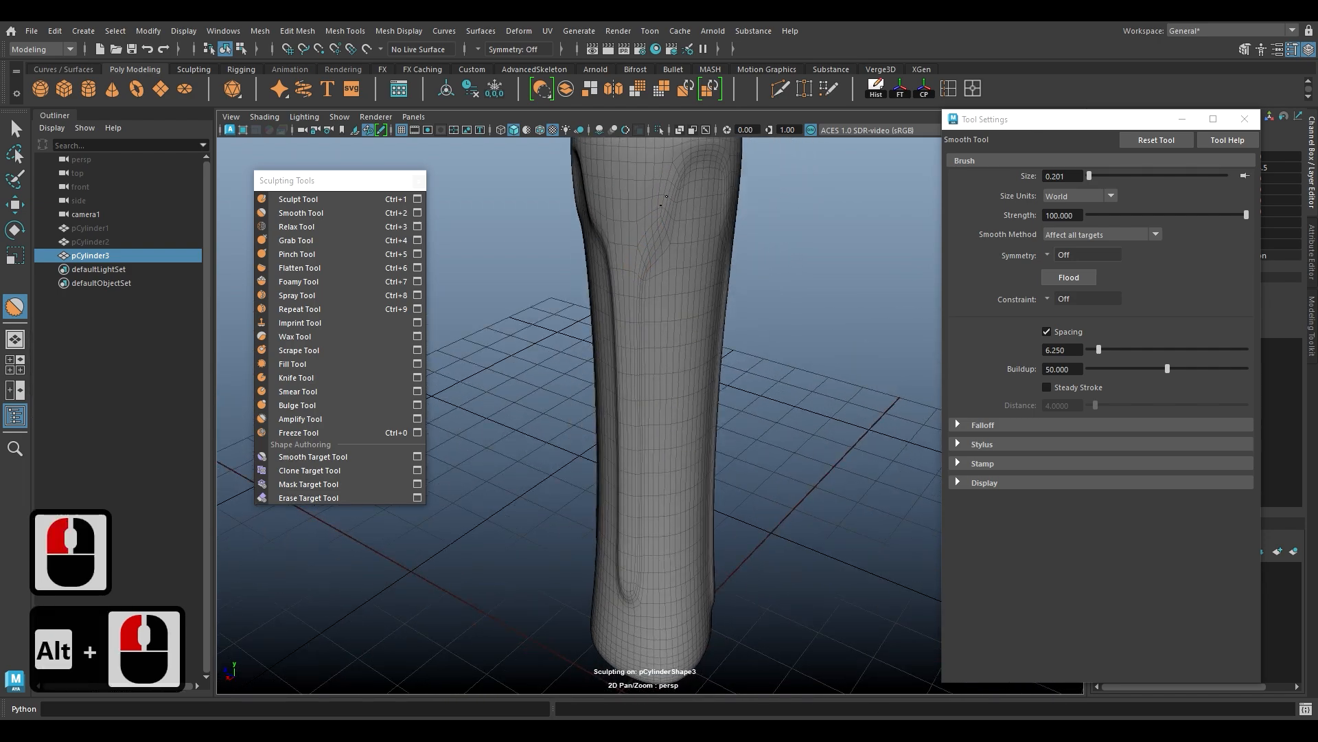
# Step: Blend the upper ends and edges of the ridges on the other sides into the body with the Smooth Tool
pyautogui.moveTo(666, 197); pyautogui.dragTo(649, 253)
pyautogui.moveTo(649, 254)
pyautogui.keyDown('alt'); pyautogui.mouseDown()
pyautogui.moveTo(703, 279)
pyautogui.moveTo(738, 273)
pyautogui.mouseUp(); pyautogui.keyUp('alt')
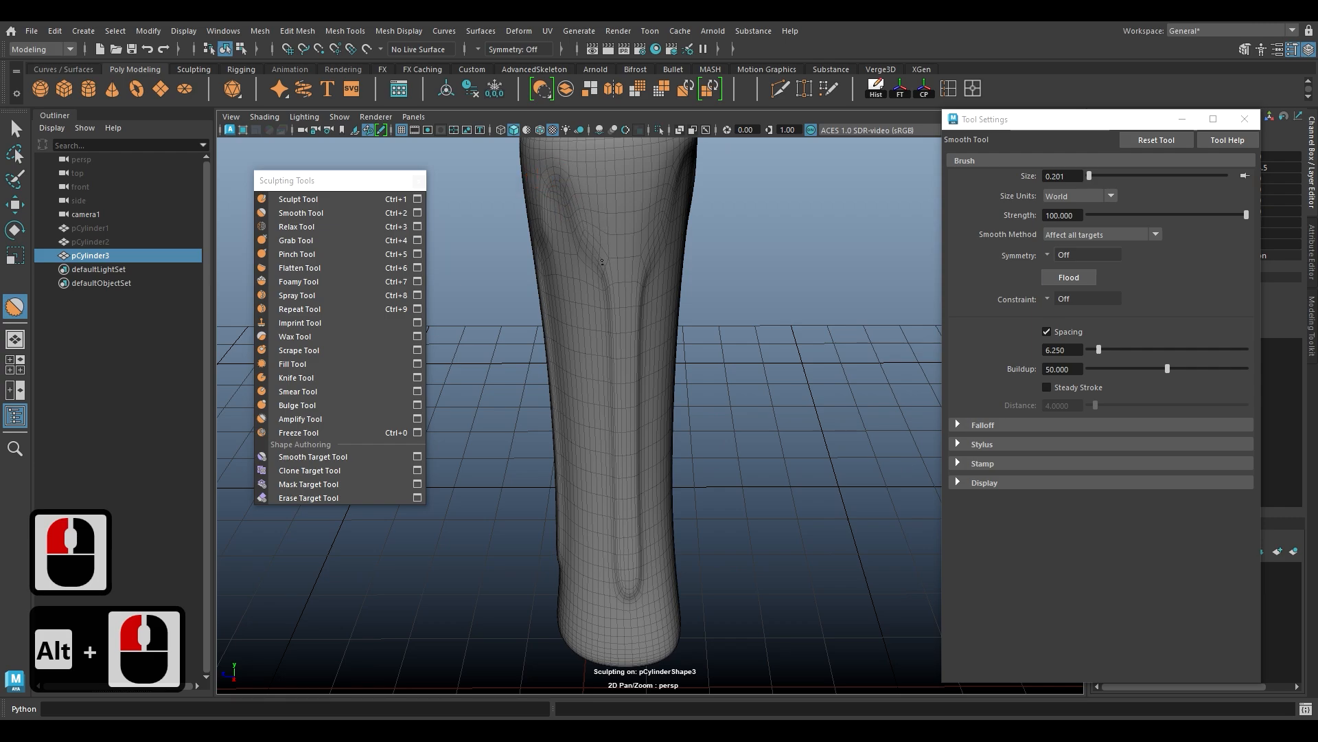
pyautogui.keyDown('alt'); pyautogui.moveTo(563, 261); pyautogui.dragTo(652, 239); pyautogui.keyUp('alt')
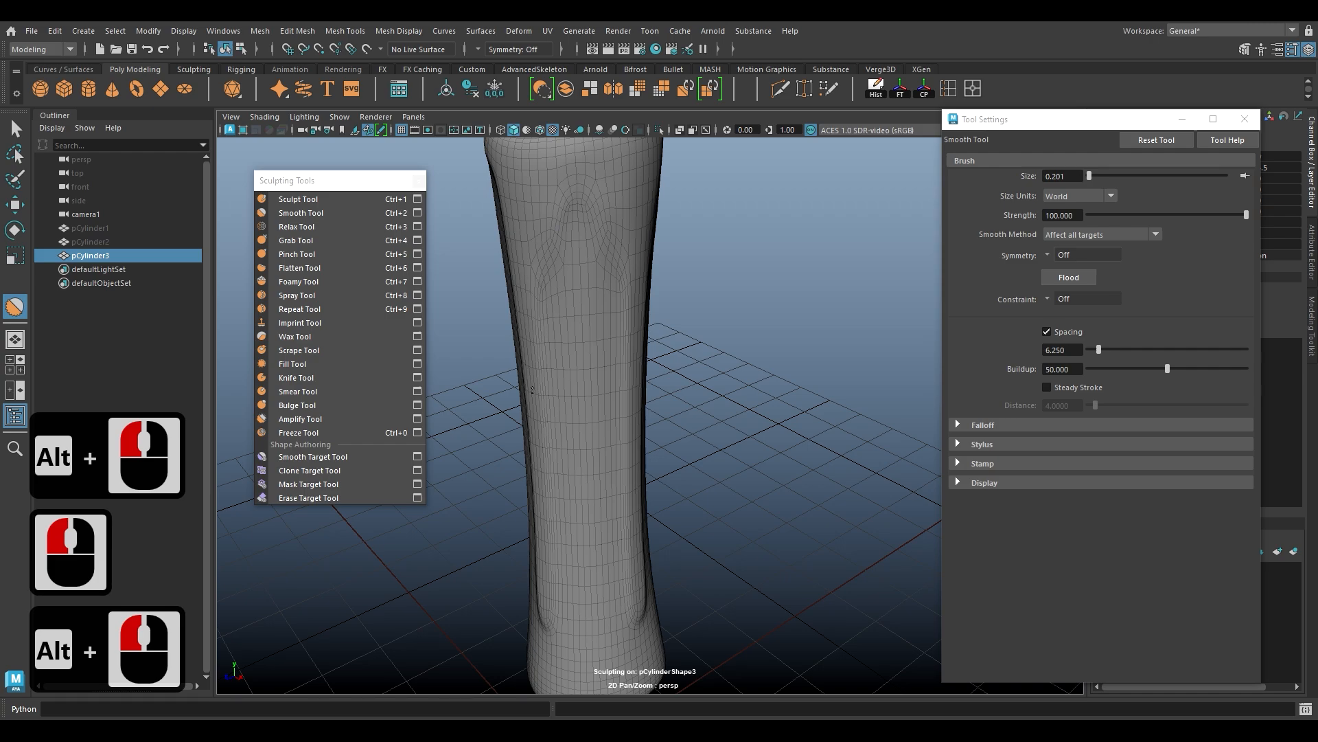
pyautogui.keyDown('alt'); pyautogui.moveTo(533, 390); pyautogui.dragTo(598, 375); pyautogui.keyUp('alt')
pyautogui.moveTo(602, 372)
pyautogui.mouseDown()
pyautogui.moveTo(582, 385)
pyautogui.moveTo(594, 312)
pyautogui.mouseUp()
# Step: Switch to the Sculpt Tool and reduce its brush size to 0.125, undoing the trial stroke below the rim
pyautogui.keyDown('alt'); pyautogui.moveTo(595, 312); pyautogui.dragTo(635, 417, button='middle'); pyautogui.keyUp('alt')
pyautogui.moveTo(636, 418)
pyautogui.keyDown('alt'); pyautogui.mouseDown()
pyautogui.moveTo(594, 431)
pyautogui.moveTo(622, 434)
pyautogui.mouseUp(); pyautogui.keyUp('alt')
pyautogui.keyDown('alt'); pyautogui.moveTo(575, 371); pyautogui.dragTo(570, 542); pyautogui.keyUp('alt')
pyautogui.keyDown('alt'); pyautogui.moveTo(563, 433); pyautogui.dragTo(580, 427, button='middle'); pyautogui.keyUp('alt')
pyautogui.keyDown('alt'); pyautogui.moveTo(580, 426); pyautogui.dragTo(596, 420); pyautogui.keyUp('alt')
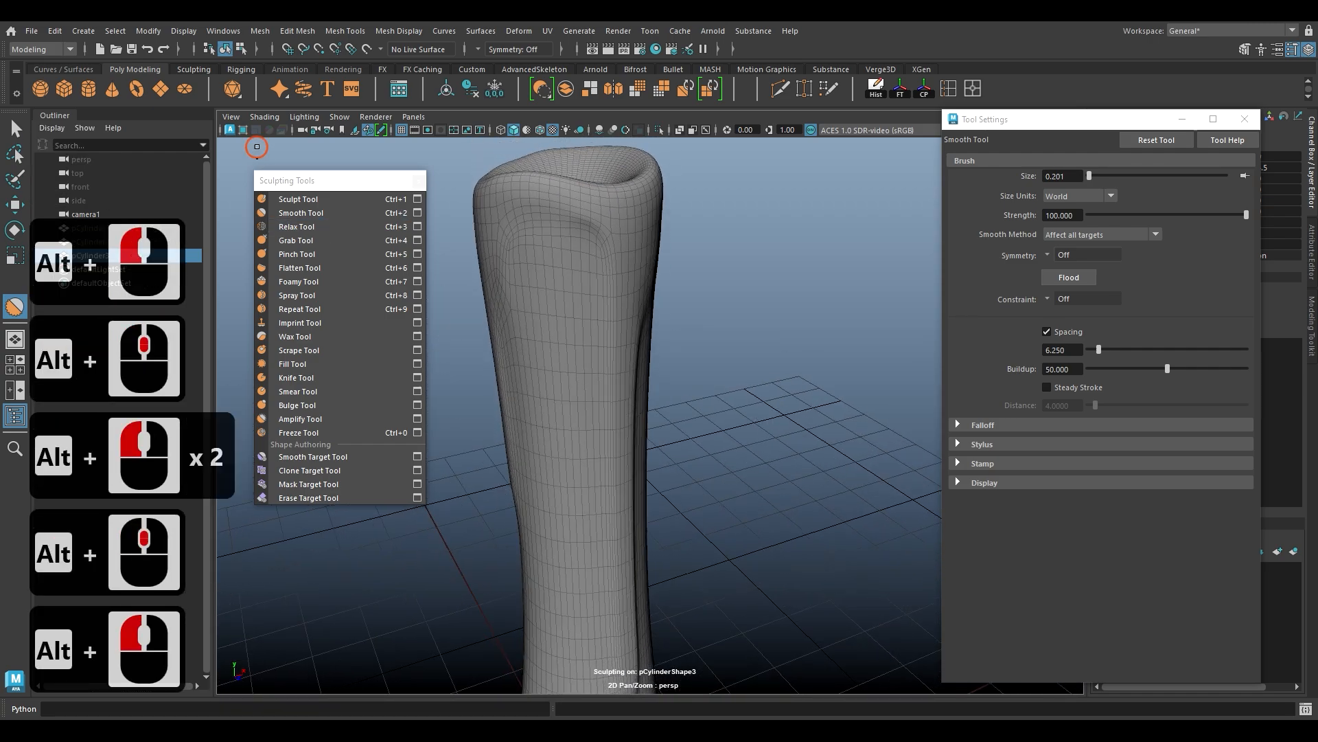
pyautogui.click(298, 198)
pyautogui.press('[')
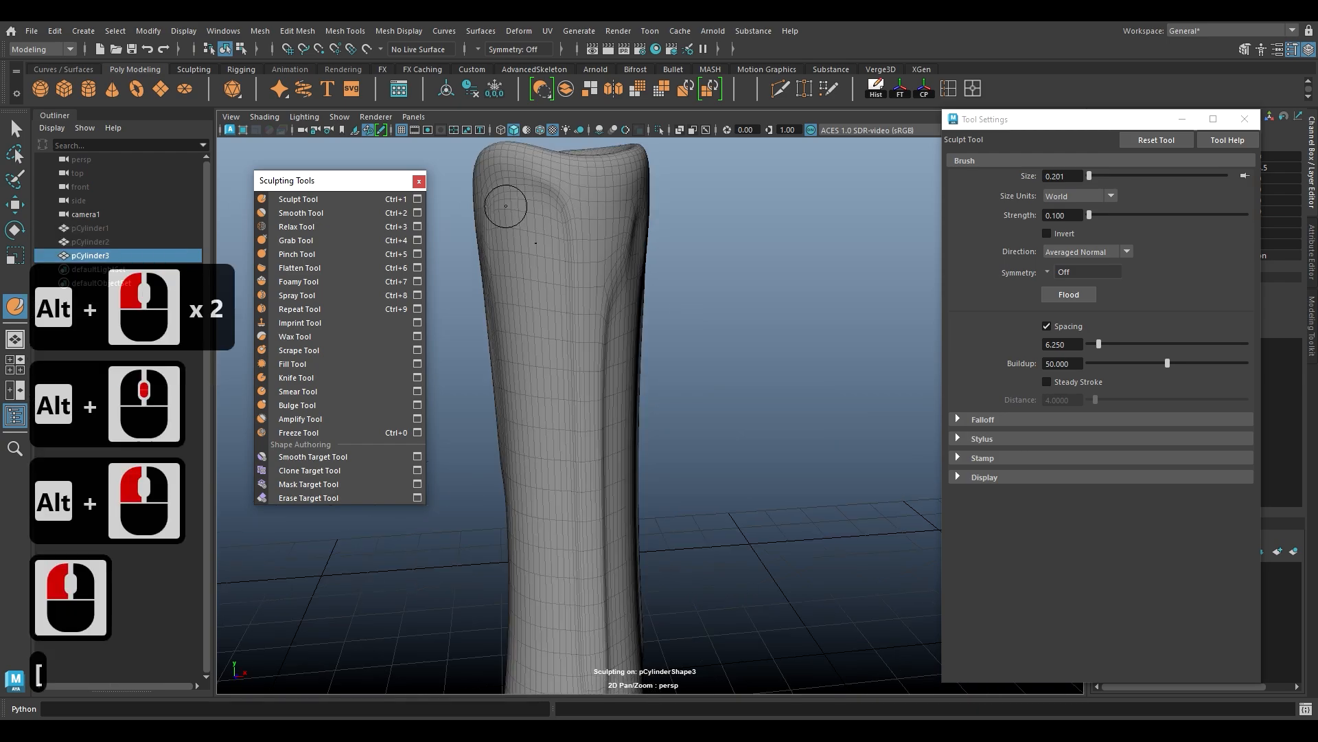
pyautogui.keyDown('alt'); pyautogui.moveTo(548, 260); pyautogui.dragTo(568, 284); pyautogui.keyUp('alt')
pyautogui.press('b')
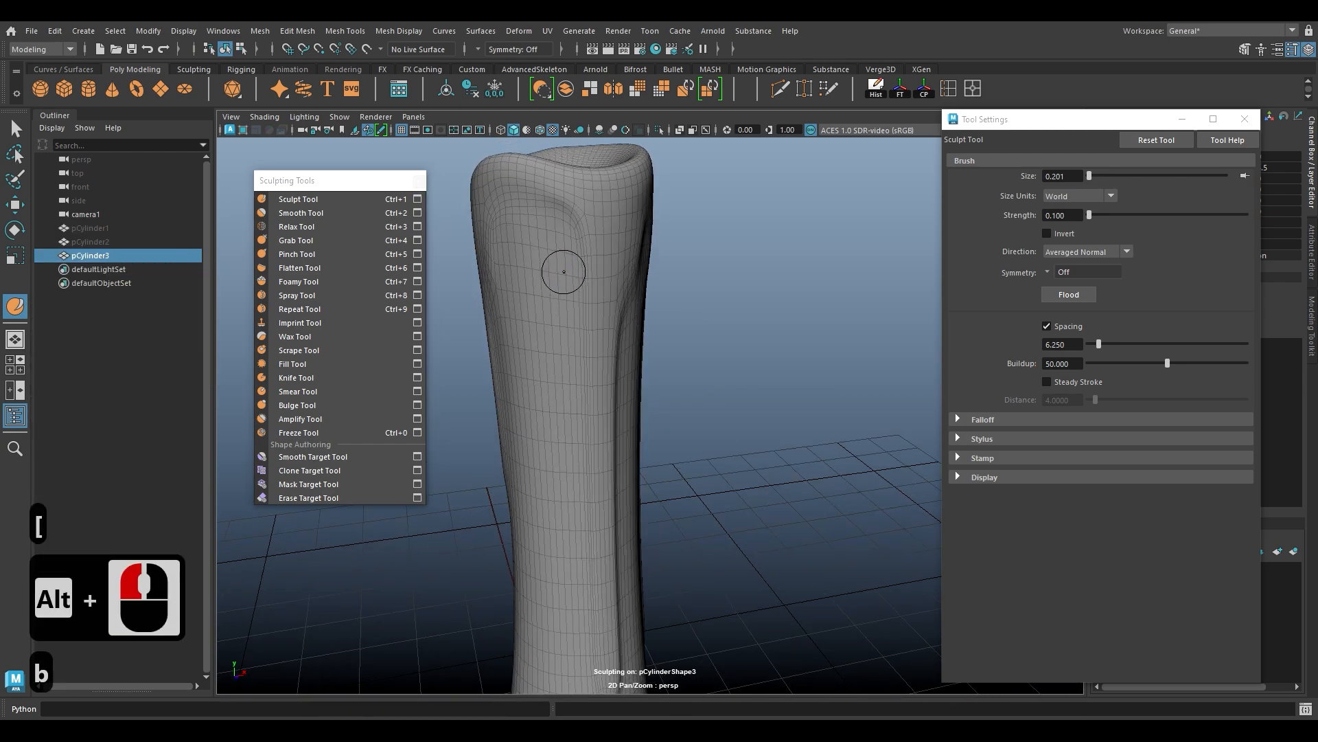
pyautogui.moveTo(528, 192); pyautogui.dragTo(513, 185)
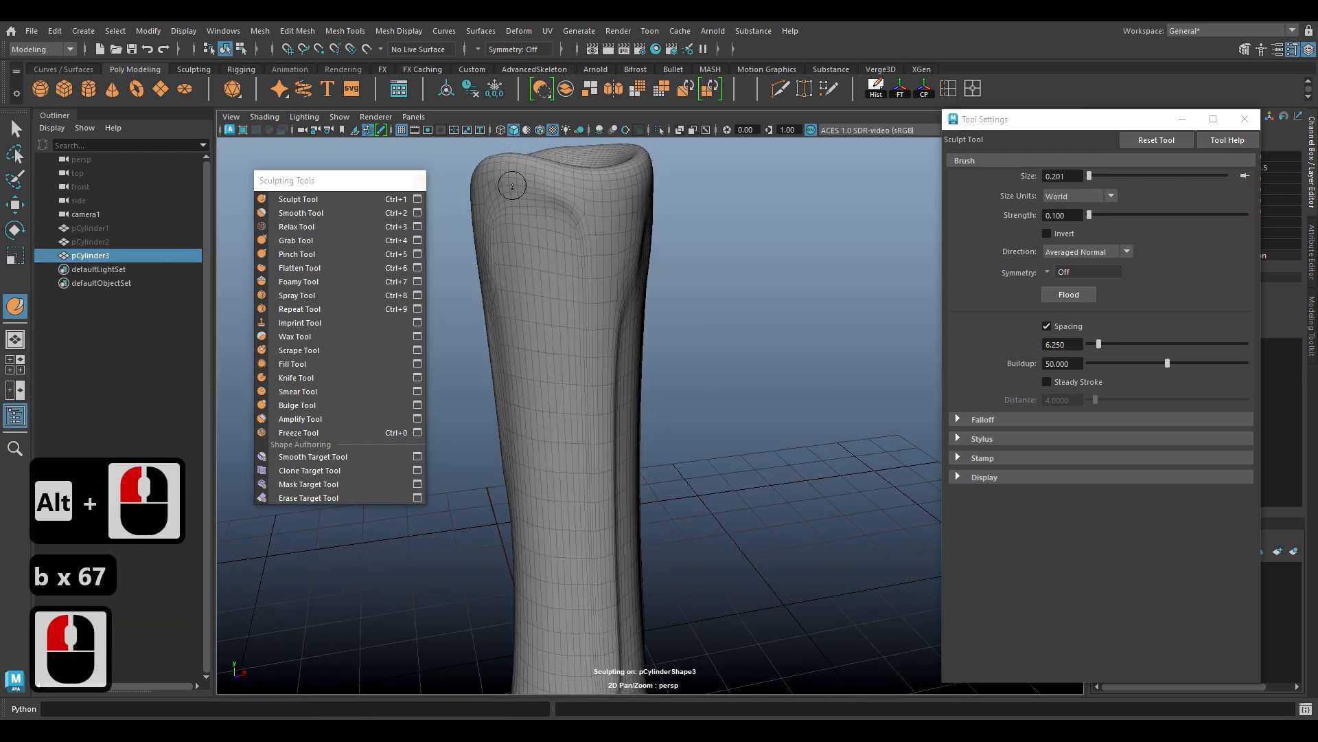
pyautogui.click(574, 223)
pyautogui.hotkey('ctrl', 'z')
# Step: Build up an uneven raised lip all around the recessed top's rim with the Sculpt Tool
pyautogui.keyDown('alt'); pyautogui.moveTo(573, 224); pyautogui.dragTo(607, 325); pyautogui.keyUp('alt')
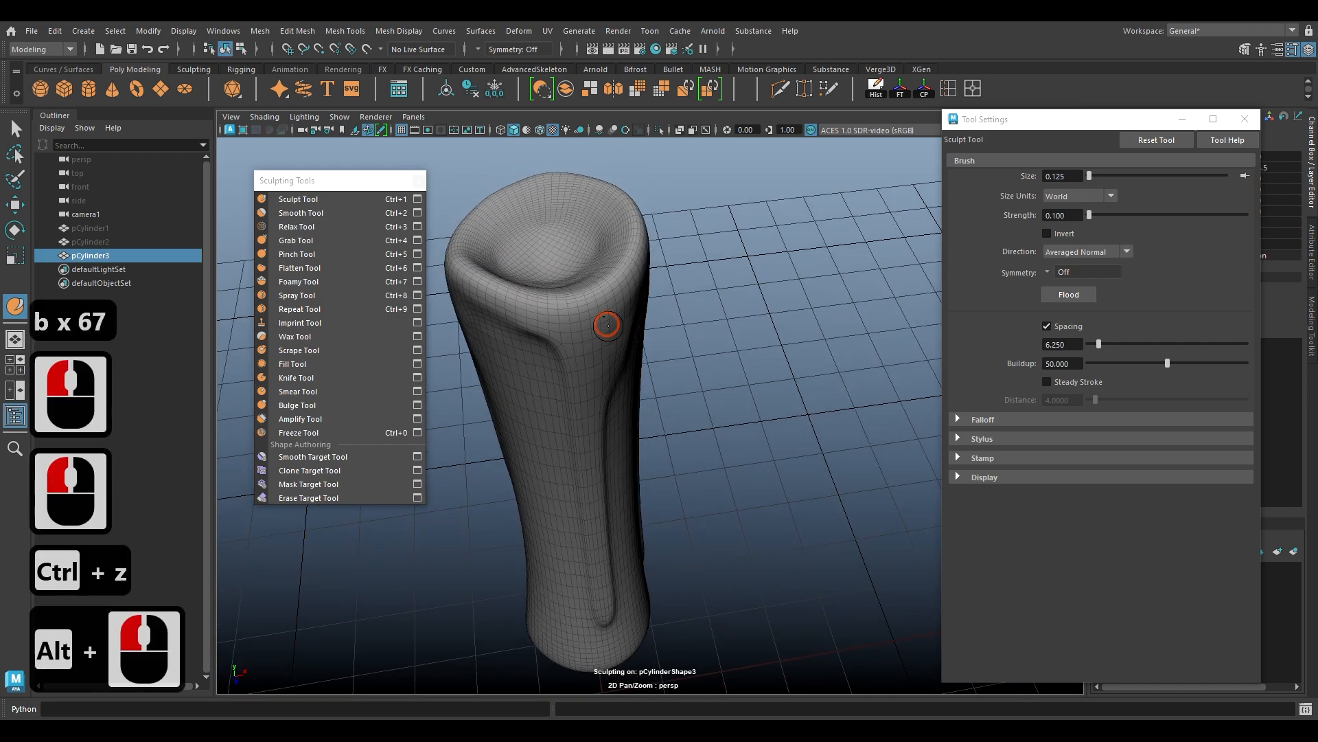
pyautogui.click(618, 282)
pyautogui.click(628, 268)
pyautogui.click(636, 253)
pyautogui.click(640, 238)
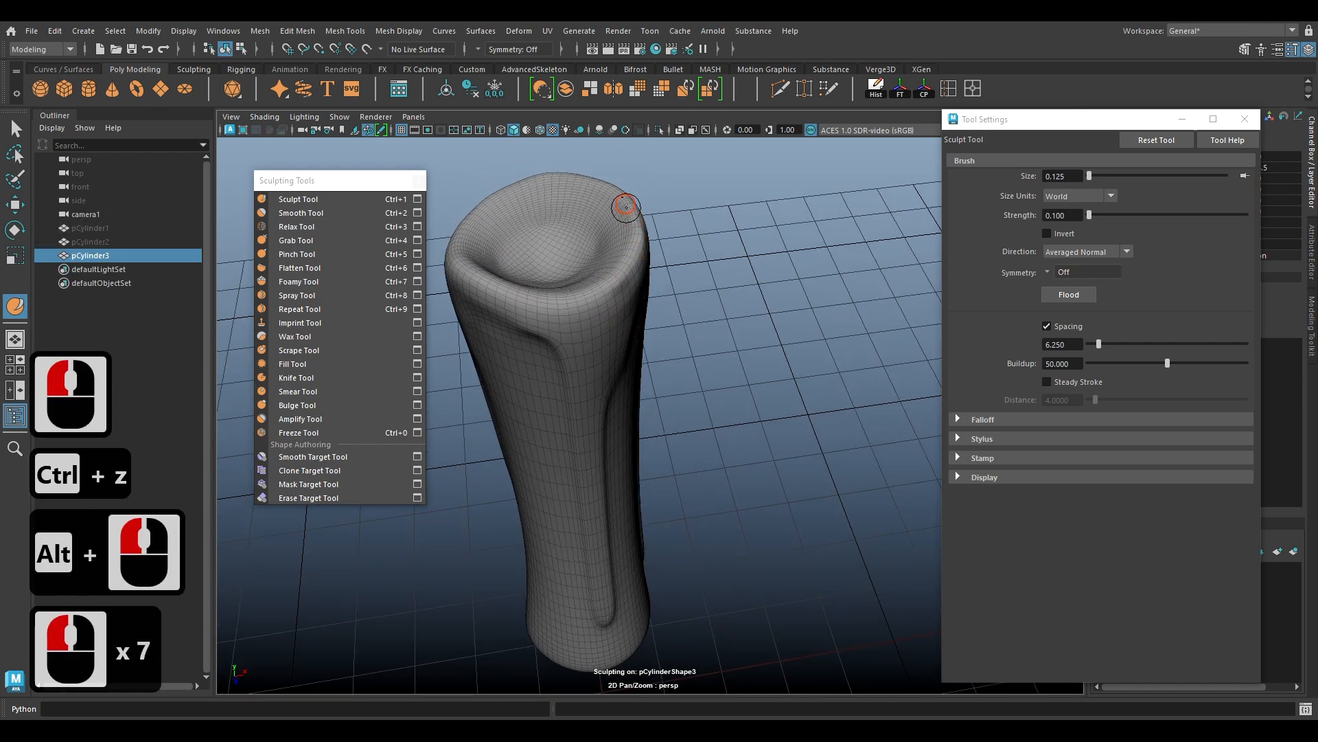
pyautogui.moveTo(601, 179)
pyautogui.keyDown('alt'); pyautogui.mouseDown()
pyautogui.moveTo(666, 215)
pyautogui.moveTo(598, 168)
pyautogui.mouseUp(); pyautogui.keyUp('alt')
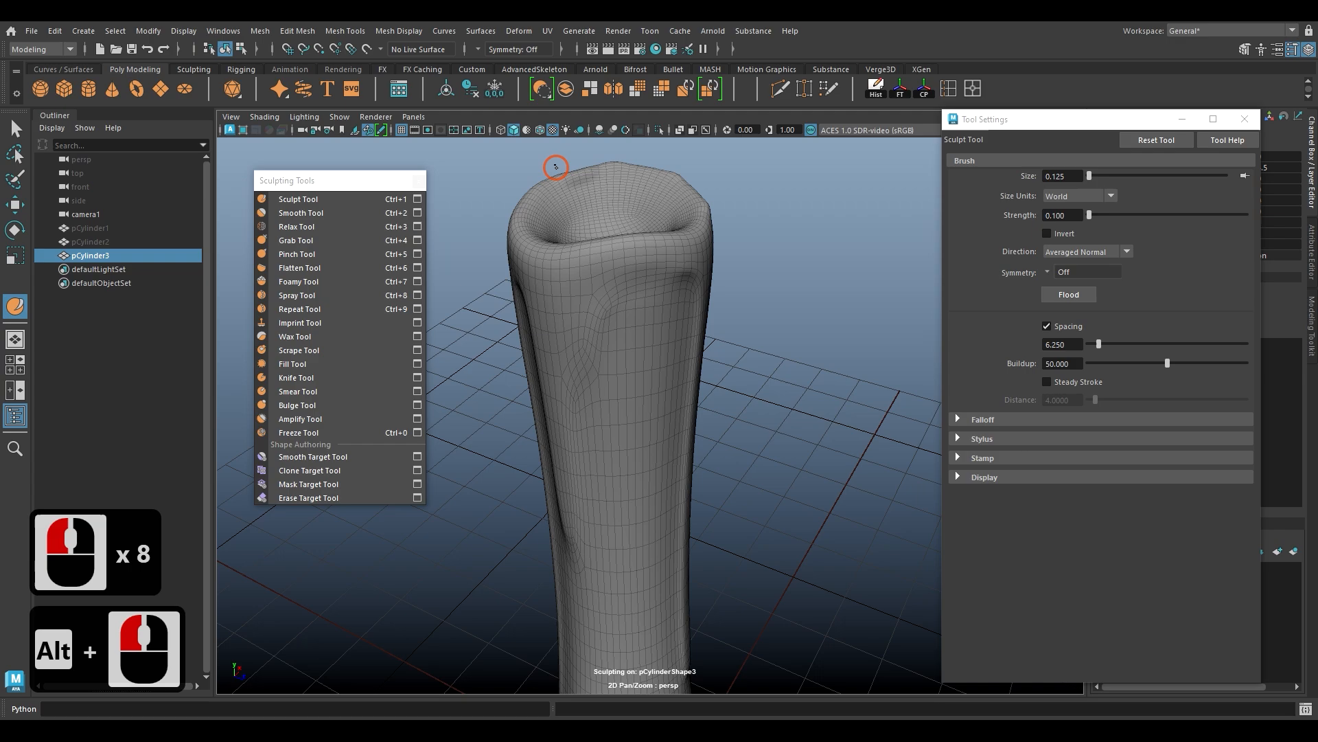
pyautogui.click(547, 206)
pyautogui.keyDown('alt'); pyautogui.moveTo(547, 206); pyautogui.dragTo(557, 258); pyautogui.keyUp('alt')
pyautogui.click(545, 303)
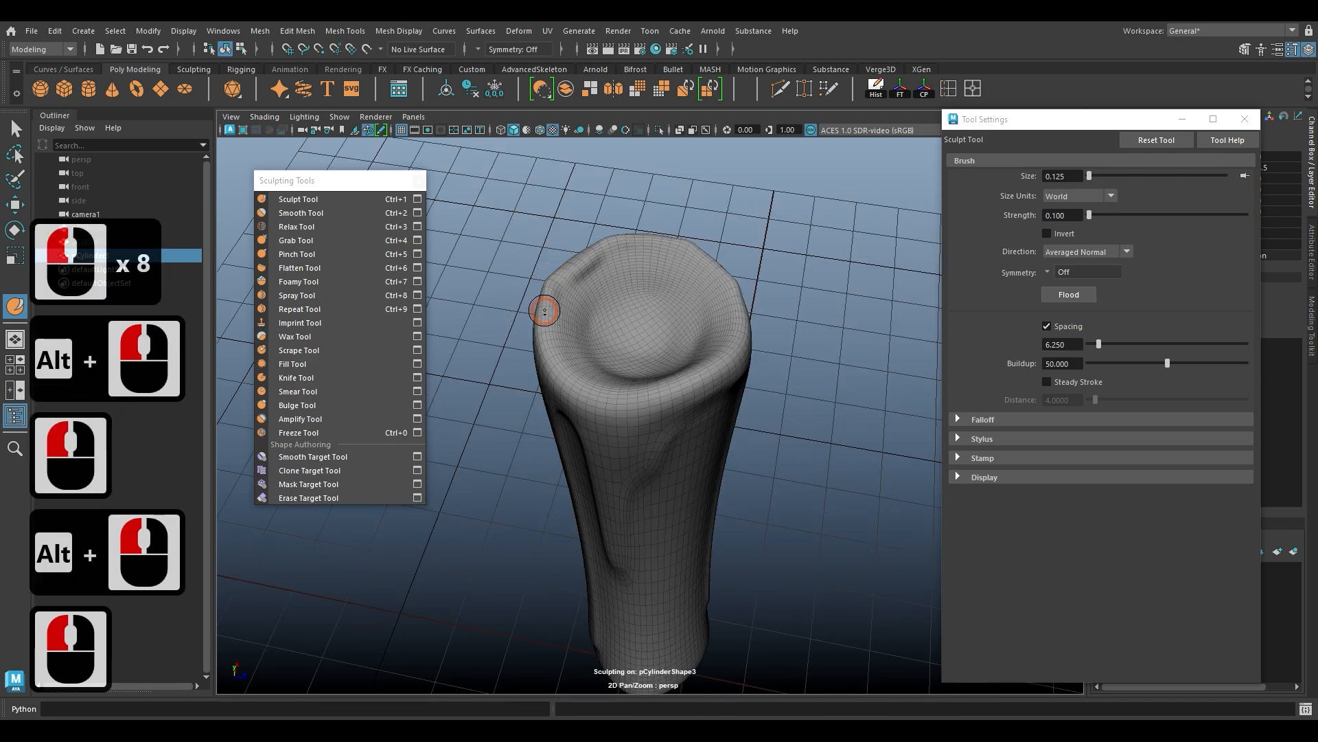
pyautogui.click(551, 347)
pyautogui.moveTo(657, 400)
pyautogui.mouseDown()
pyautogui.moveTo(742, 334)
pyautogui.moveTo(740, 304)
pyautogui.moveTo(647, 349)
pyautogui.moveTo(630, 330)
pyautogui.mouseUp()
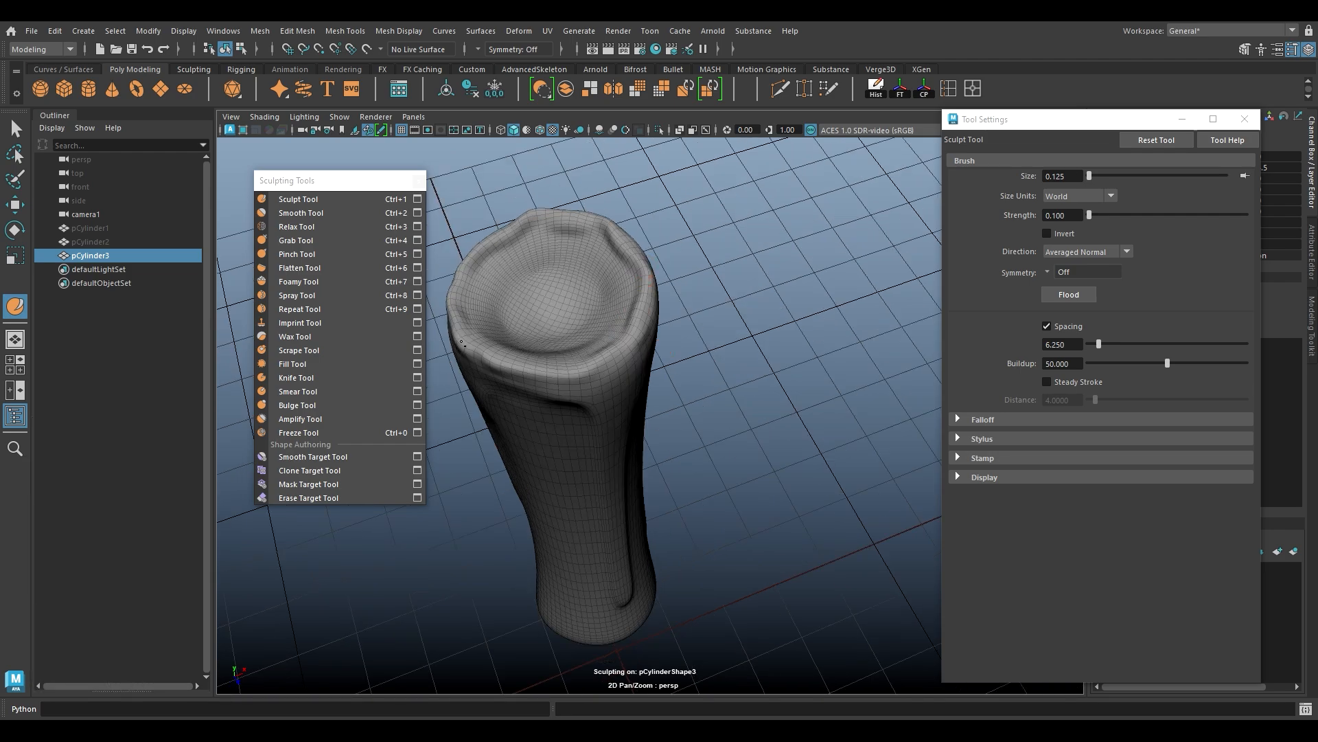
pyautogui.moveTo(624, 350)
pyautogui.mouseDown()
pyautogui.moveTo(629, 375)
pyautogui.moveTo(601, 331)
pyautogui.moveTo(629, 315)
pyautogui.mouseUp()
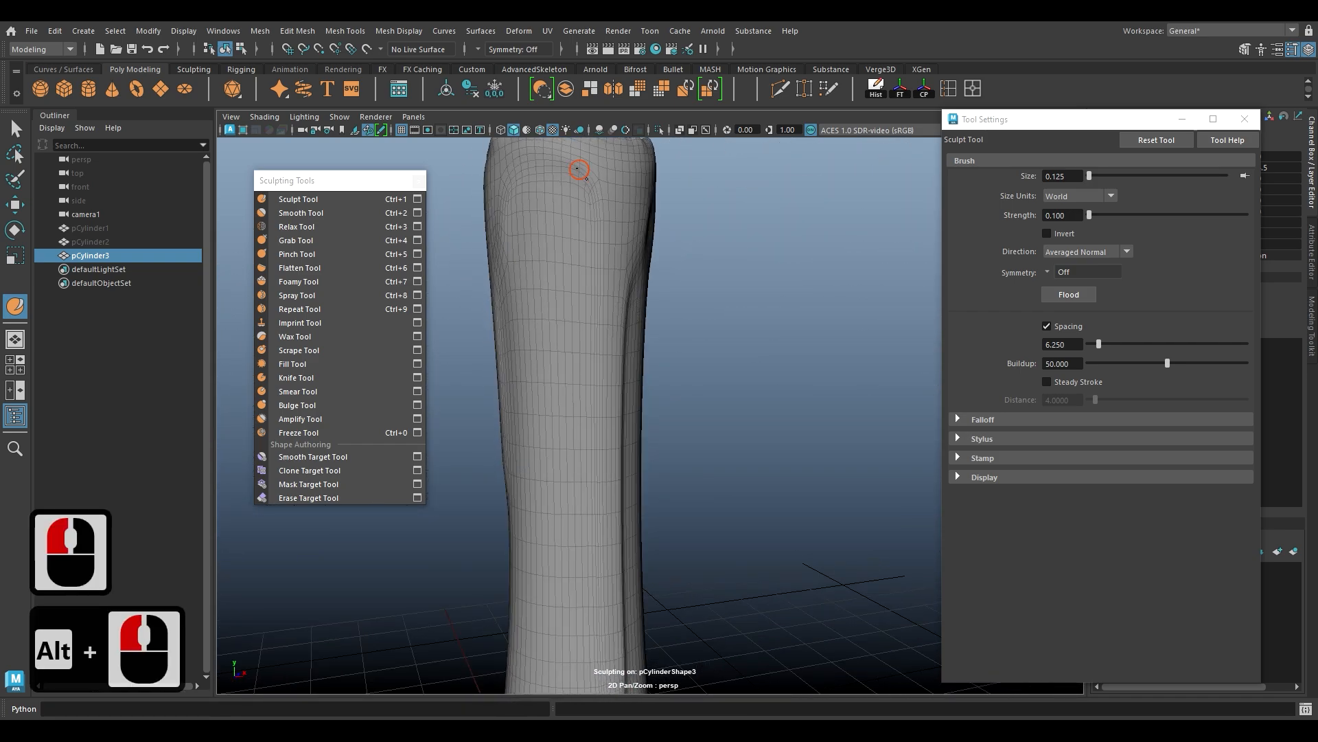
# Step: Raise the curved ridge beneath the rim and carry it down to its lower end with the Sculpt Tool
pyautogui.moveTo(503, 217); pyautogui.dragTo(507, 237)
pyautogui.keyDown('alt'); pyautogui.moveTo(508, 239); pyautogui.dragTo(640, 231); pyautogui.keyUp('alt')
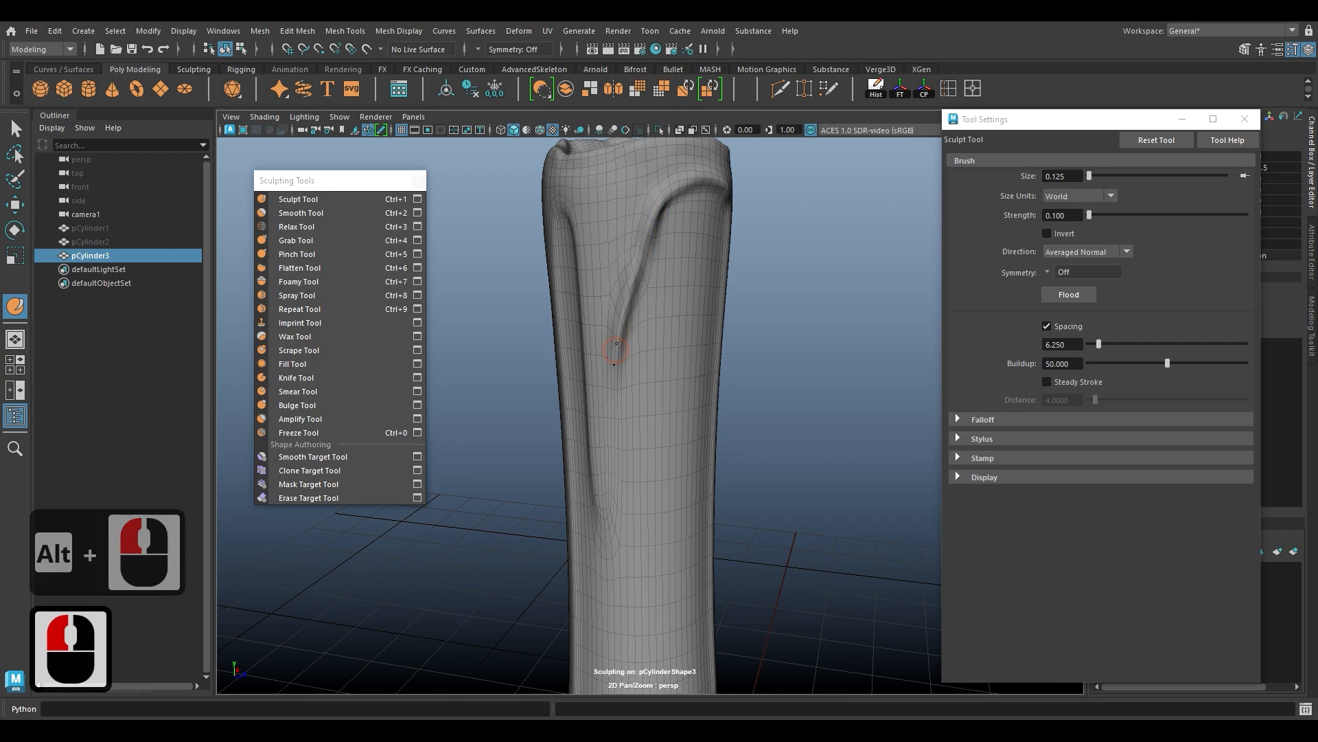
pyautogui.moveTo(625, 331)
pyautogui.mouseDown()
pyautogui.moveTo(607, 520)
pyautogui.moveTo(618, 494)
pyautogui.moveTo(675, 458)
pyautogui.mouseUp()
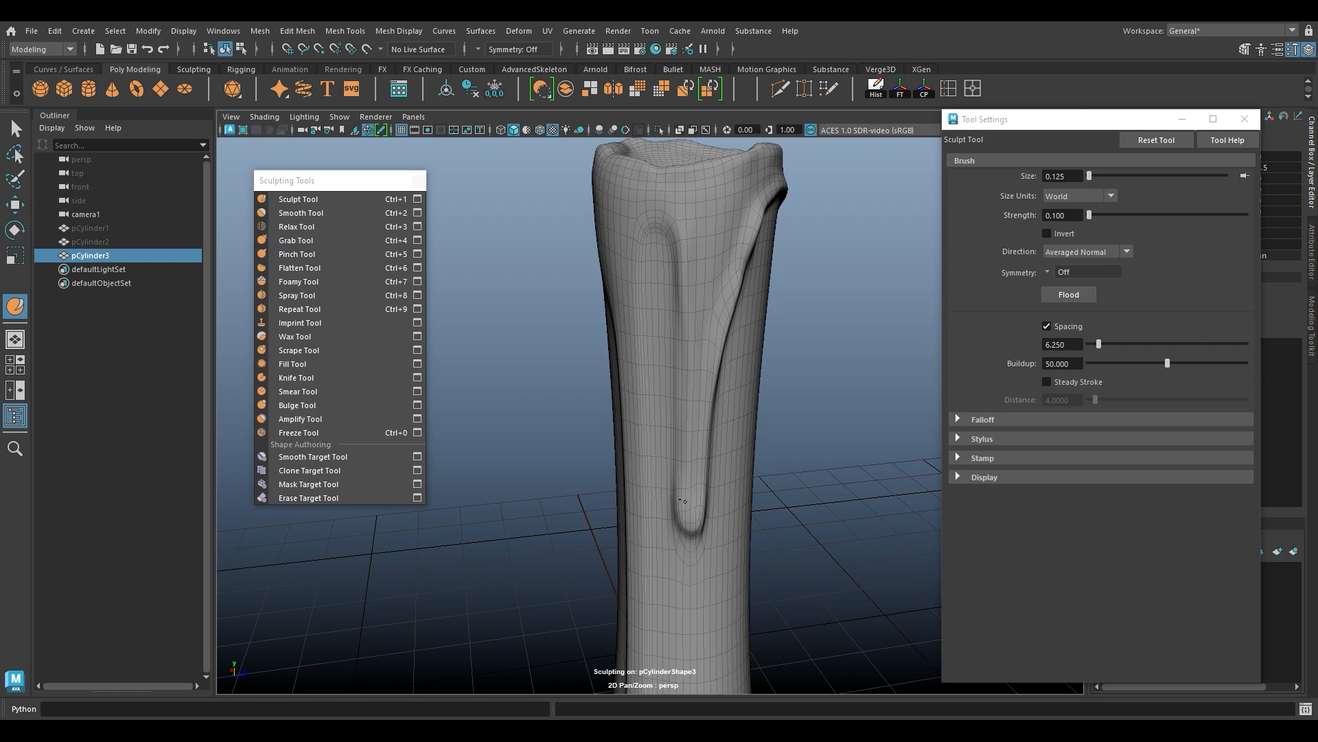
# Step: Build up a thick, bulging drip at the lower end of the shorter ridge and thicken the strand leading into it
pyautogui.moveTo(685, 516); pyautogui.dragTo(668, 477)
pyautogui.keyDown('alt'); pyautogui.moveTo(668, 477); pyautogui.dragTo(713, 525, button='right'); pyautogui.keyUp('alt')
pyautogui.keyDown('alt'); pyautogui.moveTo(713, 525); pyautogui.dragTo(677, 474); pyautogui.keyUp('alt')
pyautogui.keyDown('alt'); pyautogui.moveTo(677, 474); pyautogui.dragTo(696, 510, button='right'); pyautogui.keyUp('alt')
pyautogui.moveTo(644, 436)
pyautogui.mouseDown()
pyautogui.moveTo(651, 467)
pyautogui.moveTo(621, 482)
pyautogui.moveTo(606, 454)
pyautogui.moveTo(694, 492)
pyautogui.moveTo(684, 491)
pyautogui.moveTo(698, 474)
pyautogui.mouseUp()
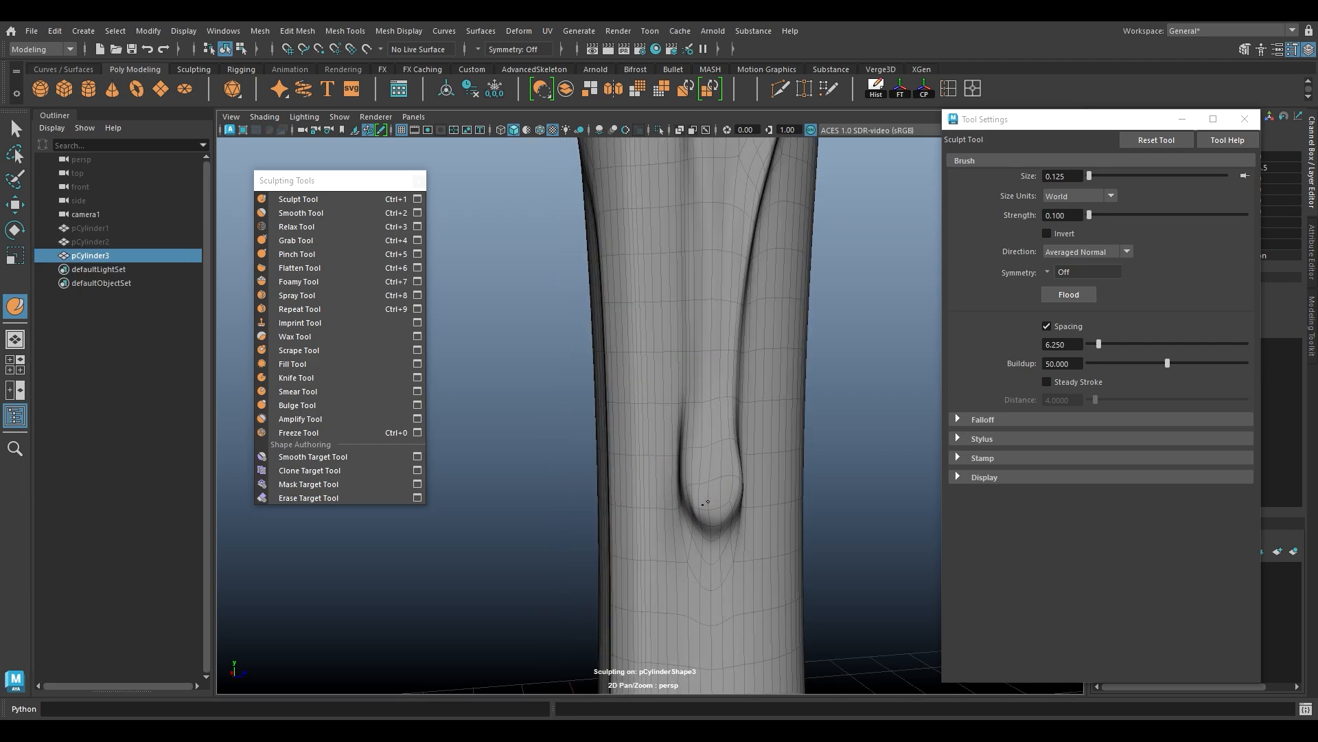
pyautogui.moveTo(707, 516); pyautogui.dragTo(742, 508)
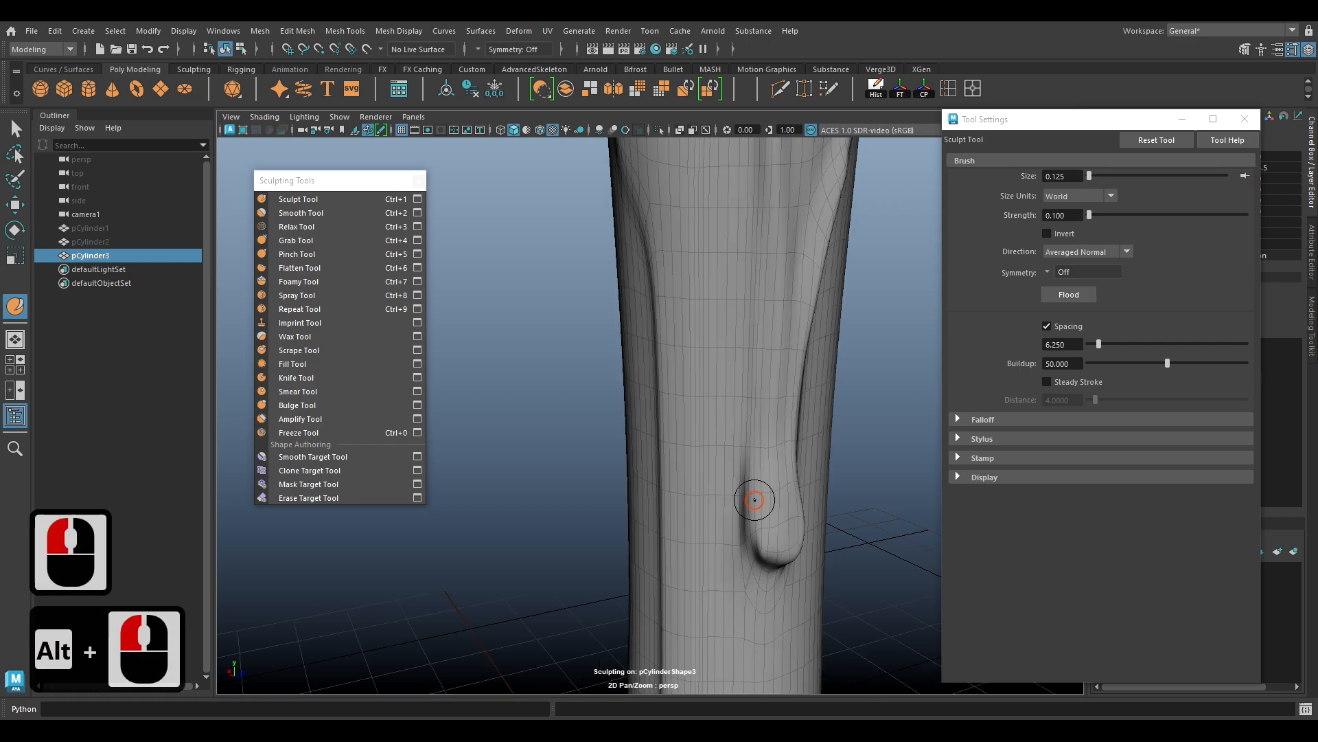
pyautogui.moveTo(750, 454)
pyautogui.mouseDown()
pyautogui.moveTo(750, 555)
pyautogui.moveTo(759, 508)
pyautogui.mouseUp()
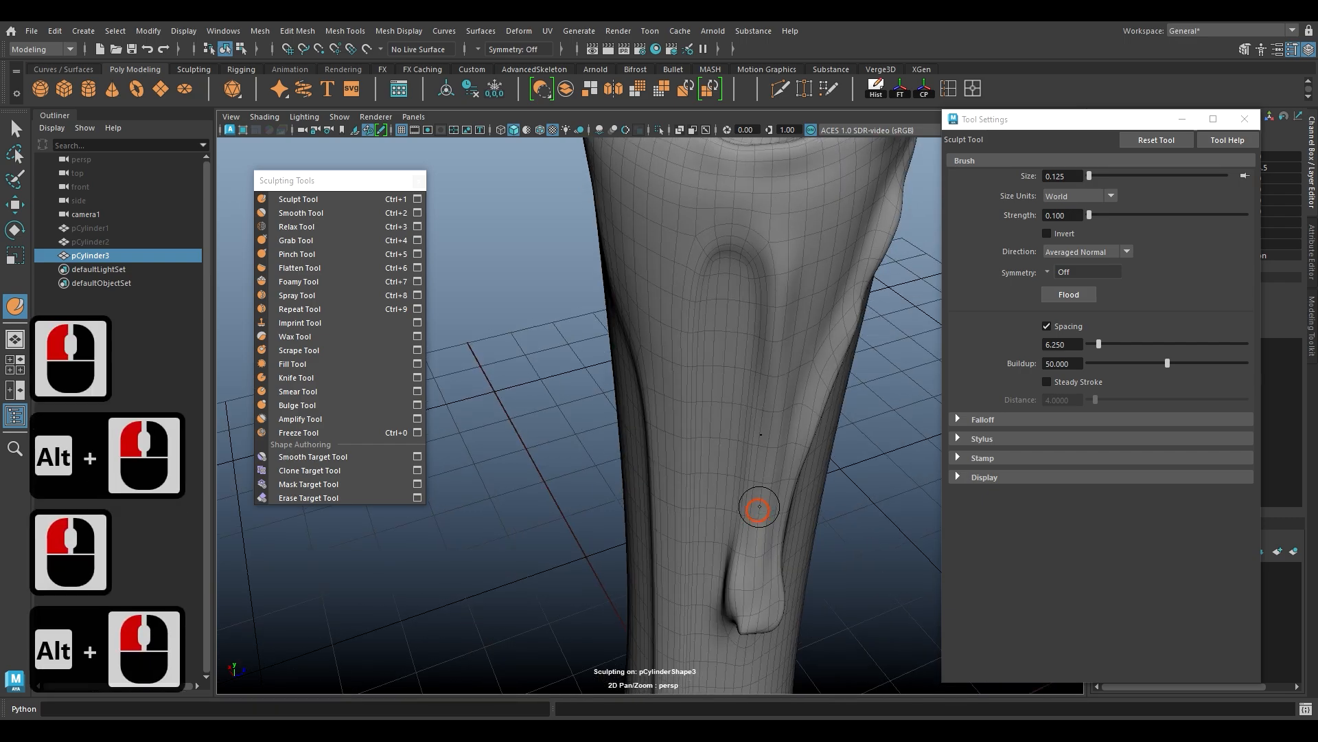
pyautogui.moveTo(765, 362); pyautogui.dragTo(737, 594)
pyautogui.keyDown('alt'); pyautogui.moveTo(767, 462); pyautogui.dragTo(763, 412, button='right'); pyautogui.keyUp('alt')
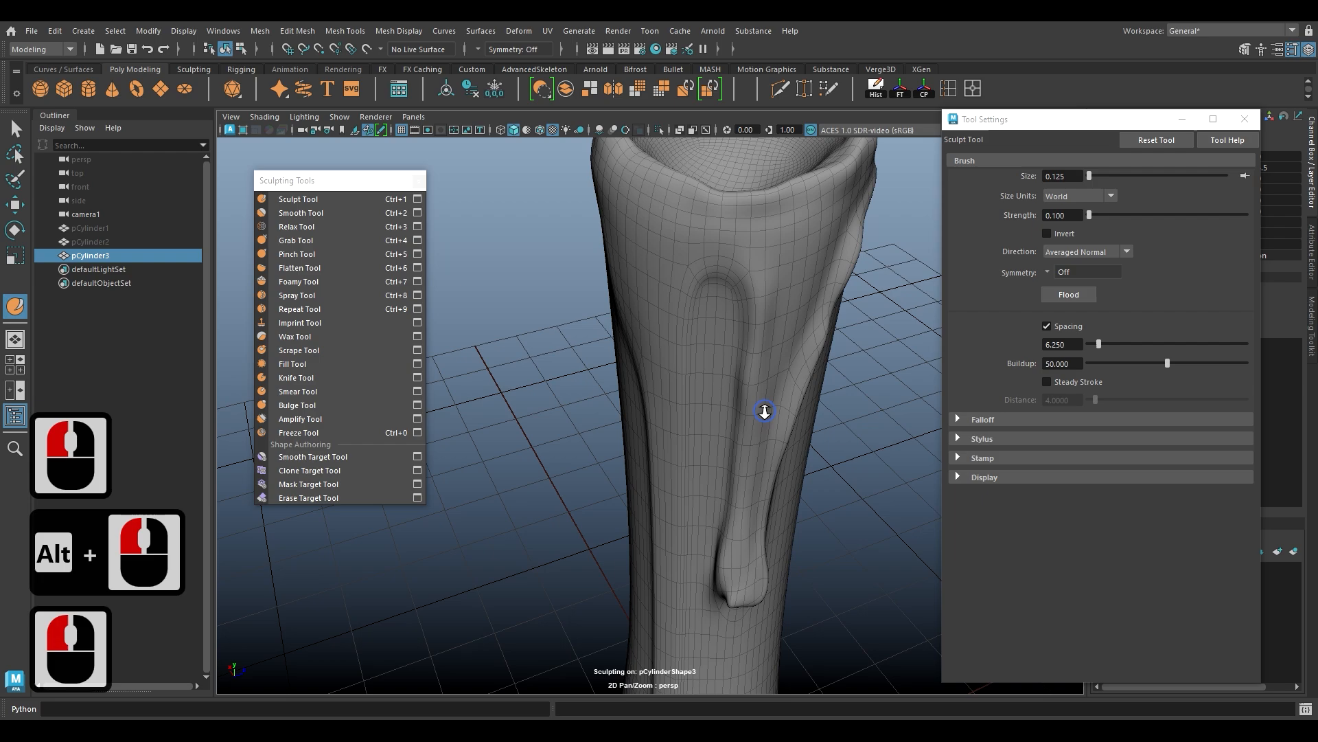
# Step: Sculpt raised volume along the upper sections of the adjoining ridges just below the rim
pyautogui.keyDown('alt'); pyautogui.moveTo(769, 411); pyautogui.dragTo(801, 410); pyautogui.keyUp('alt')
pyautogui.moveTo(822, 295)
pyautogui.mouseDown()
pyautogui.moveTo(768, 277)
pyautogui.moveTo(758, 314)
pyautogui.moveTo(744, 281)
pyautogui.mouseUp()
pyautogui.keyDown('alt'); pyautogui.moveTo(744, 281); pyautogui.dragTo(716, 284, button='right'); pyautogui.keyUp('alt')
pyautogui.moveTo(777, 232)
pyautogui.mouseDown()
pyautogui.moveTo(751, 274)
pyautogui.moveTo(728, 394)
pyautogui.mouseUp()
pyautogui.moveTo(730, 390)
pyautogui.keyDown('alt'); pyautogui.mouseDown()
pyautogui.moveTo(753, 344)
pyautogui.moveTo(789, 340)
pyautogui.mouseUp(); pyautogui.keyUp('alt')
pyautogui.moveTo(676, 271)
pyautogui.mouseDown()
pyautogui.moveTo(721, 245)
pyautogui.moveTo(750, 405)
pyautogui.moveTo(717, 278)
pyautogui.mouseUp()
pyautogui.moveTo(703, 212); pyautogui.dragTo(736, 329)
pyautogui.moveTo(715, 255)
pyautogui.mouseDown()
pyautogui.moveTo(741, 446)
pyautogui.moveTo(715, 348)
pyautogui.moveTo(730, 440)
pyautogui.moveTo(706, 373)
pyautogui.moveTo(692, 268)
pyautogui.mouseUp()
# Step: Raise the long ridge along its full length from below the rim to near the base
pyautogui.moveTo(715, 192)
pyautogui.mouseDown()
pyautogui.moveTo(701, 433)
pyautogui.moveTo(727, 397)
pyautogui.moveTo(666, 313)
pyautogui.moveTo(710, 436)
pyautogui.mouseUp()
pyautogui.moveTo(697, 382); pyautogui.dragTo(713, 624)
pyautogui.moveTo(724, 408)
pyautogui.mouseDown()
pyautogui.moveTo(725, 650)
pyautogui.moveTo(717, 573)
pyautogui.mouseUp()
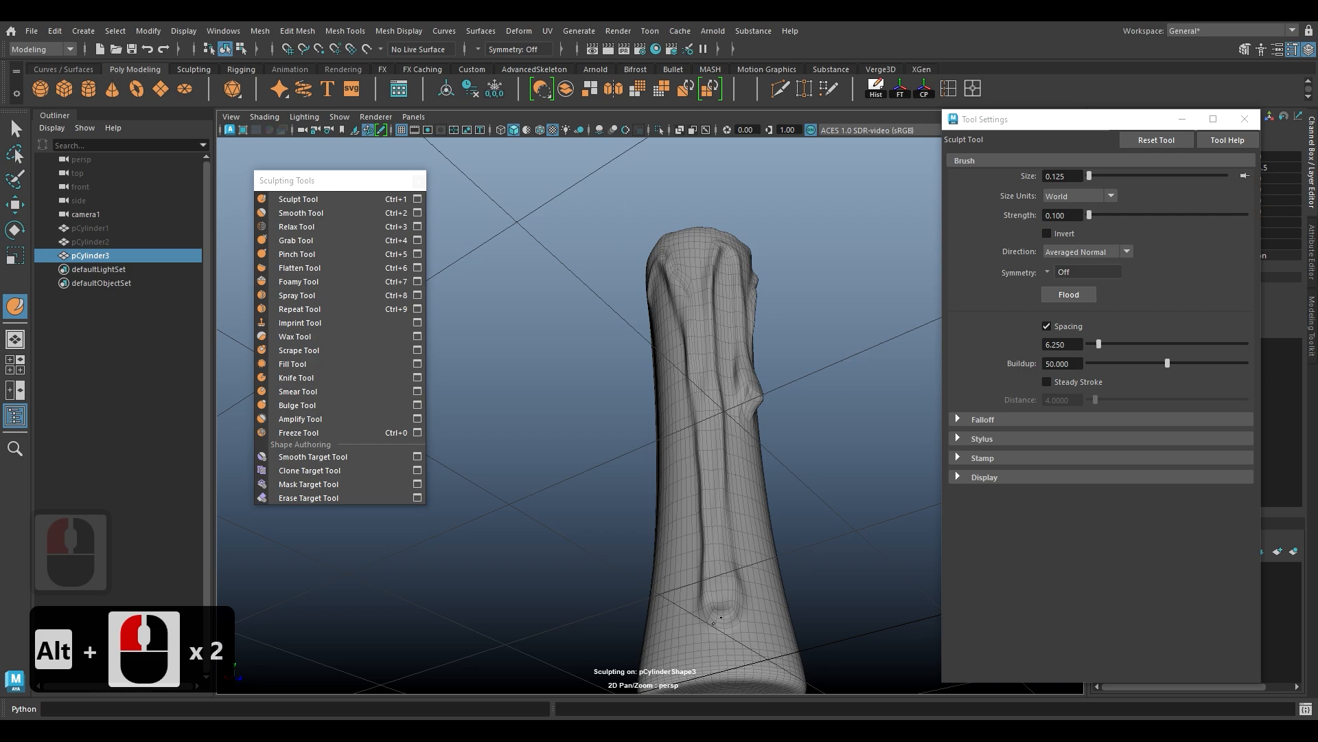
# Step: Sculpt a teardrop-shaped bulb at the long ridge's lower end near the base and round out its sides
pyautogui.keyDown('alt'); pyautogui.moveTo(723, 615); pyautogui.dragTo(726, 620); pyautogui.keyUp('alt')
pyautogui.keyDown('alt'); pyautogui.moveTo(726, 621); pyautogui.dragTo(724, 350, button='middle'); pyautogui.keyUp('alt')
pyautogui.keyDown('alt'); pyautogui.moveTo(779, 527); pyautogui.dragTo(796, 556, button='right'); pyautogui.keyUp('alt')
pyautogui.keyDown('alt'); pyautogui.moveTo(797, 557); pyautogui.dragTo(758, 591); pyautogui.keyUp('alt')
pyautogui.moveTo(728, 445)
pyautogui.mouseDown()
pyautogui.moveTo(743, 455)
pyautogui.moveTo(770, 422)
pyautogui.moveTo(723, 450)
pyautogui.moveTo(772, 452)
pyautogui.moveTo(780, 339)
pyautogui.mouseUp()
pyautogui.moveTo(775, 398)
pyautogui.mouseDown()
pyautogui.moveTo(774, 440)
pyautogui.moveTo(815, 453)
pyautogui.moveTo(704, 436)
pyautogui.mouseUp()
pyautogui.moveTo(697, 233)
pyautogui.mouseDown()
pyautogui.moveTo(718, 364)
pyautogui.moveTo(710, 461)
pyautogui.mouseUp()
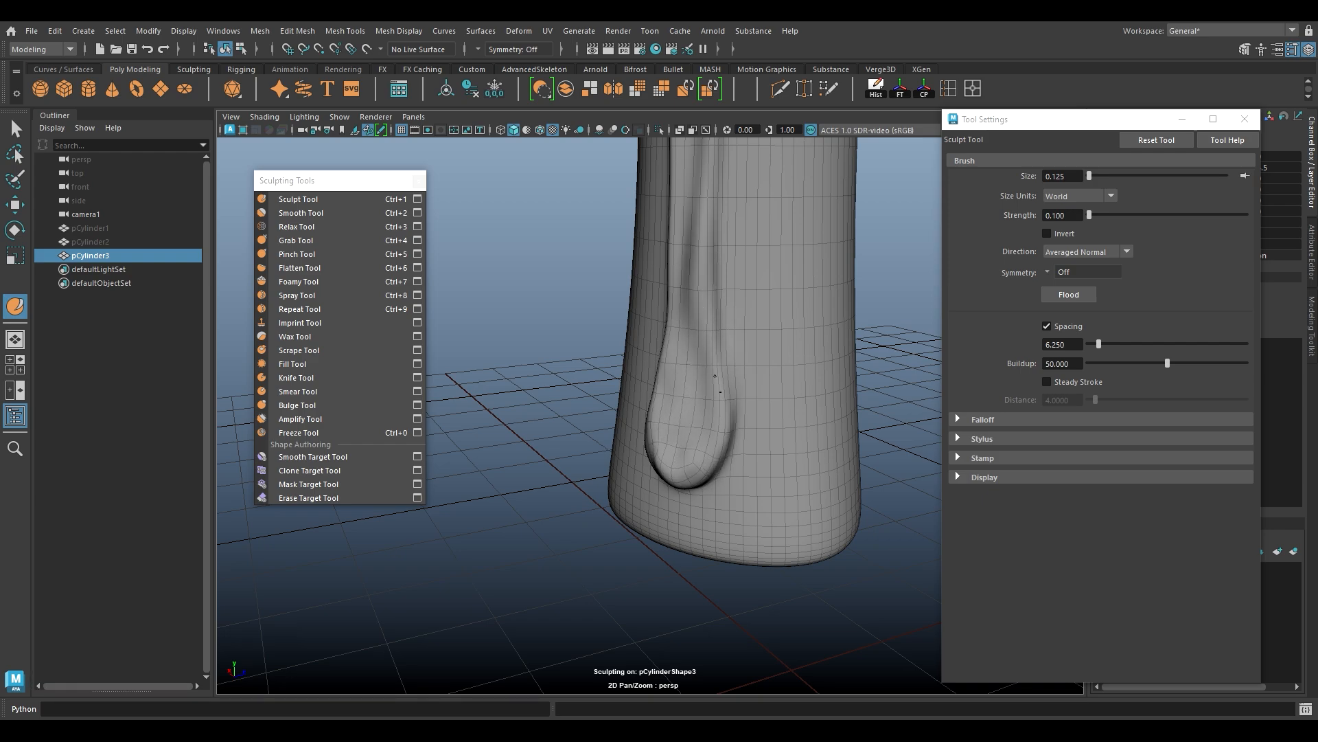
pyautogui.moveTo(715, 376); pyautogui.dragTo(729, 430)
pyautogui.moveTo(727, 427)
pyautogui.keyDown('alt'); pyautogui.mouseDown()
pyautogui.moveTo(753, 465)
pyautogui.moveTo(802, 417)
pyautogui.mouseUp(); pyautogui.keyUp('alt')
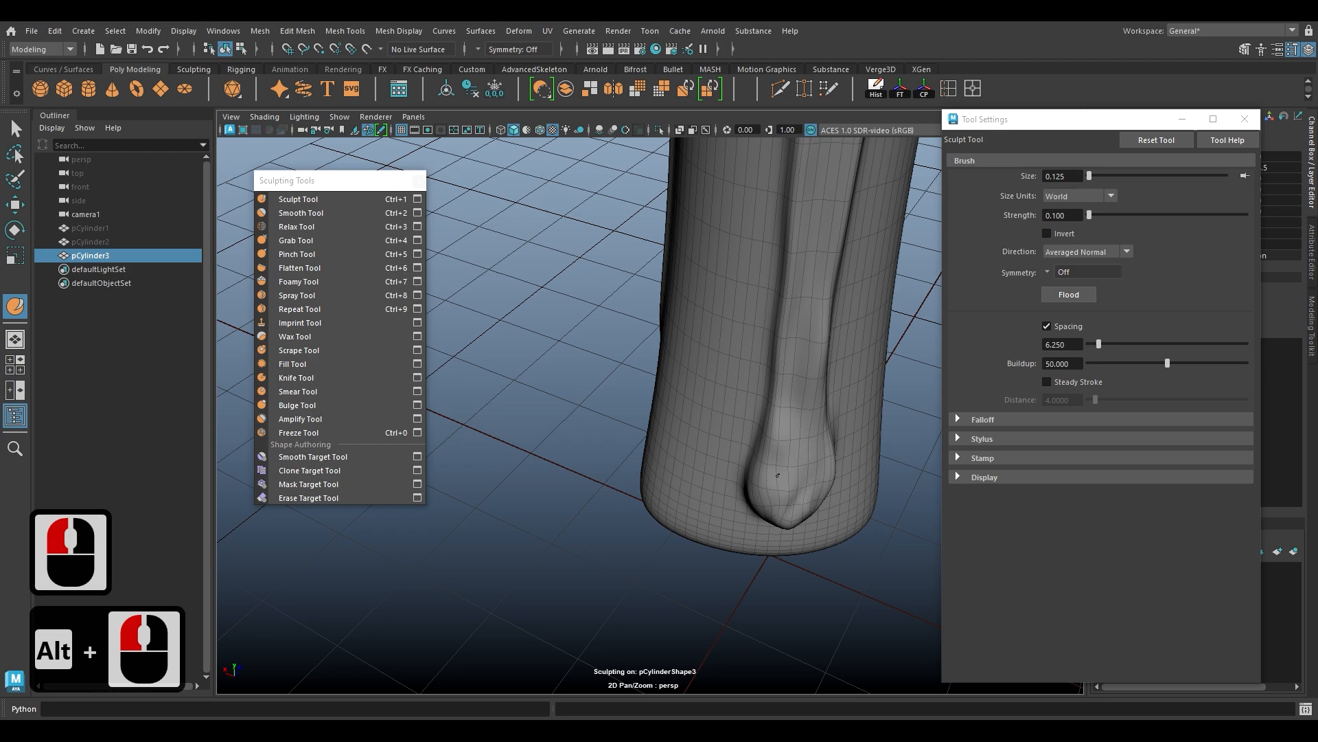
pyautogui.moveTo(813, 373)
pyautogui.mouseDown()
pyautogui.moveTo(790, 377)
pyautogui.moveTo(776, 502)
pyautogui.moveTo(739, 442)
pyautogui.moveTo(680, 462)
pyautogui.moveTo(813, 503)
pyautogui.moveTo(748, 467)
pyautogui.mouseUp()
# Step: Build up the surface below the rim where the two upper ridges merge into the long drip
pyautogui.scroll(-3, 719, 473)
pyautogui.keyDown('alt'); pyautogui.moveTo(749, 467); pyautogui.dragTo(704, 543, button='middle'); pyautogui.keyUp('alt')
pyautogui.moveTo(704, 543)
pyautogui.keyDown('alt'); pyautogui.mouseDown()
pyautogui.moveTo(699, 558)
pyautogui.moveTo(730, 585)
pyautogui.moveTo(694, 533)
pyautogui.mouseUp(); pyautogui.keyUp('alt')
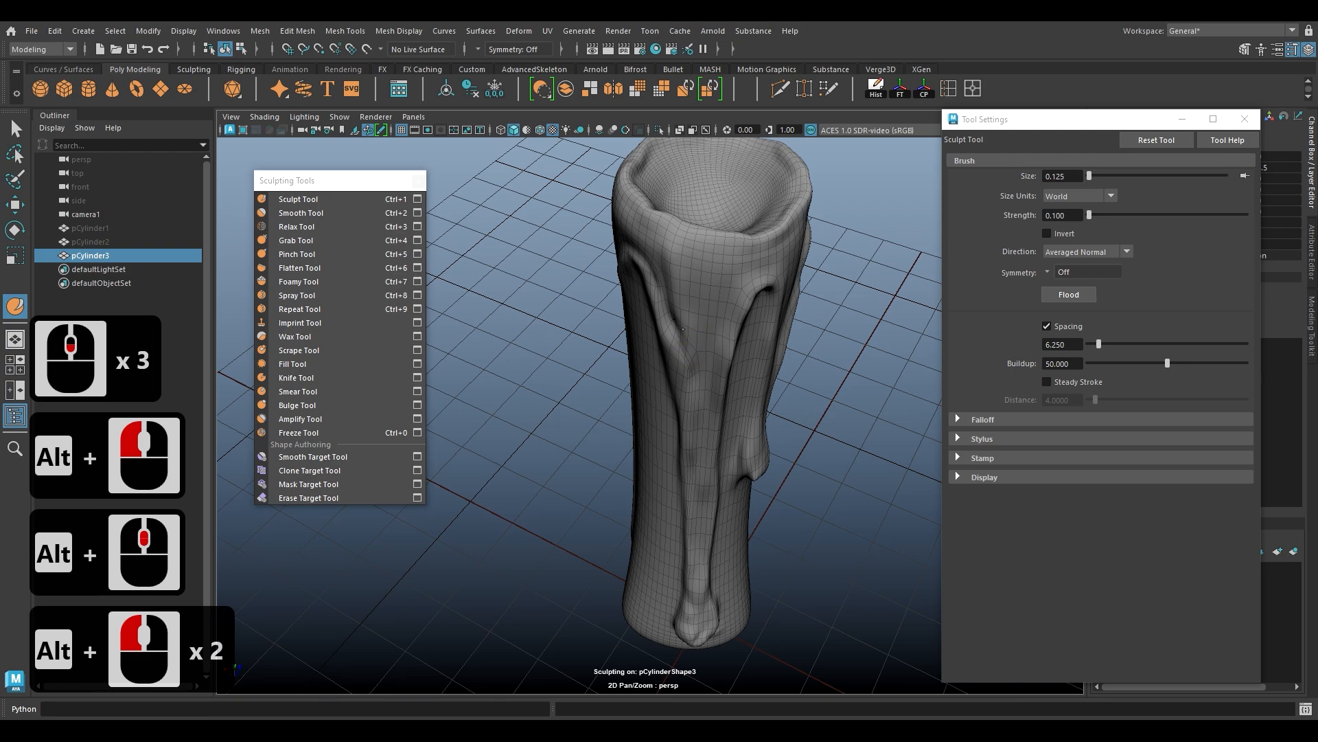
pyautogui.click(727, 364)
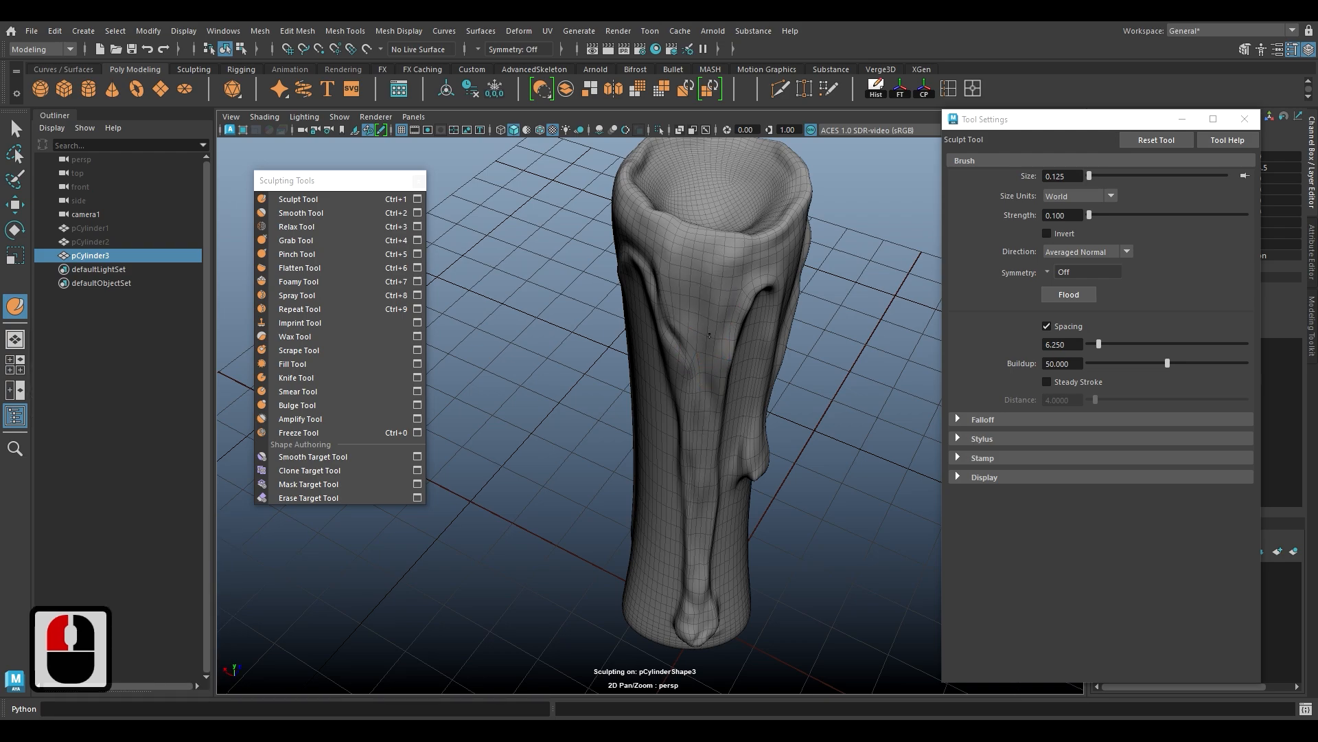
# Step: Sculpt raised volume on the neighbouring side of the column, where the upper ridges merge below the rim
pyautogui.keyDown('alt'); pyautogui.moveTo(691, 316); pyautogui.dragTo(749, 415); pyautogui.keyUp('alt')
pyautogui.keyDown('alt'); pyautogui.moveTo(749, 415); pyautogui.dragTo(724, 451, button='middle'); pyautogui.keyUp('alt')
pyautogui.moveTo(724, 450)
pyautogui.keyDown('alt'); pyautogui.mouseDown()
pyautogui.moveTo(730, 463)
pyautogui.moveTo(742, 450)
pyautogui.mouseUp(); pyautogui.keyUp('alt')
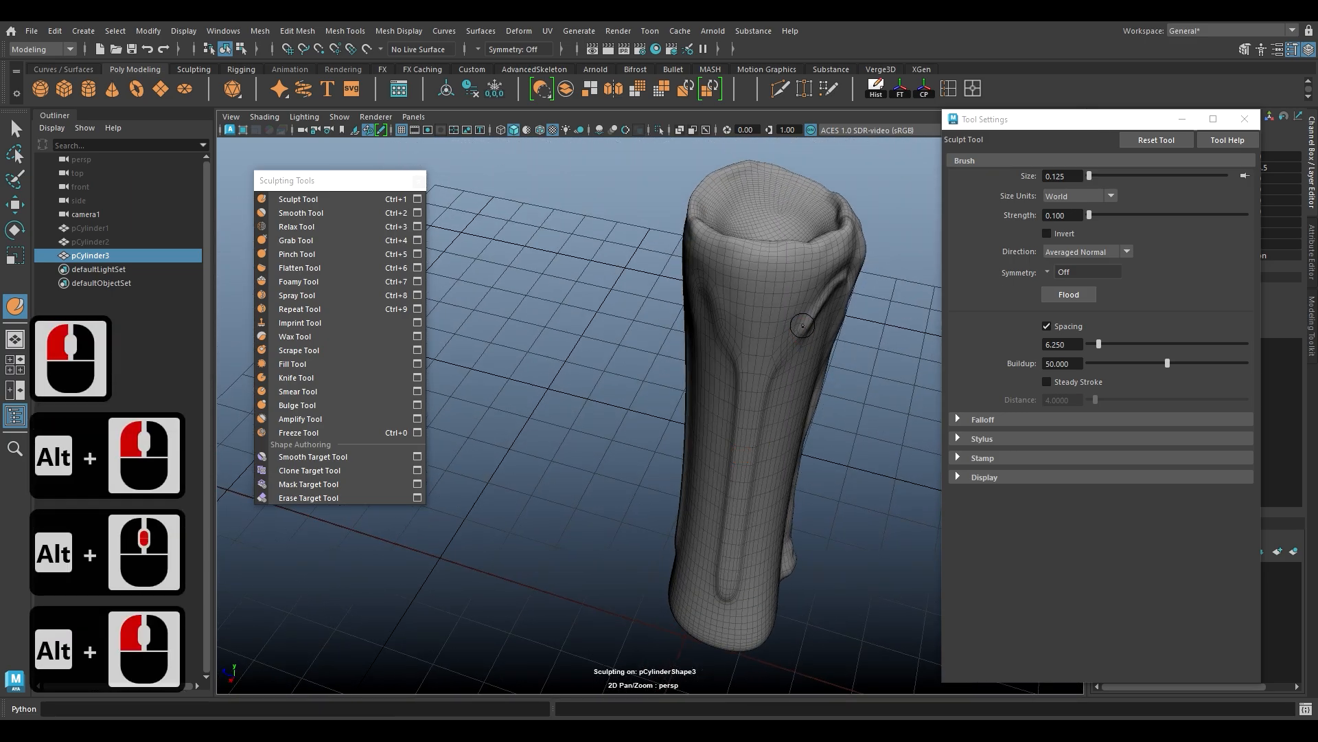
pyautogui.moveTo(777, 381)
pyautogui.mouseDown()
pyautogui.moveTo(767, 435)
pyautogui.moveTo(750, 386)
pyautogui.moveTo(755, 254)
pyautogui.moveTo(734, 342)
pyautogui.mouseUp()
pyautogui.moveTo(756, 238); pyautogui.dragTo(738, 351)
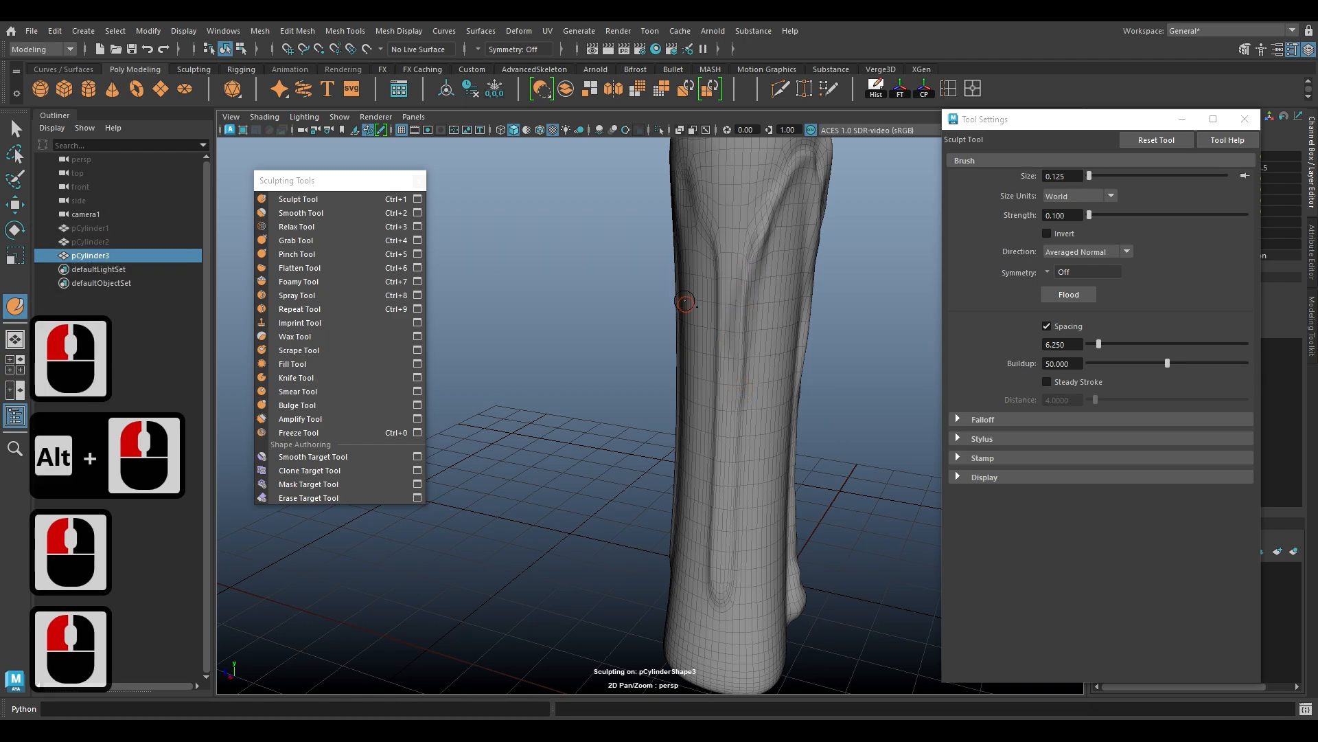
pyautogui.keyDown('alt'); pyautogui.moveTo(685, 300); pyautogui.dragTo(734, 263); pyautogui.keyUp('alt')
pyautogui.moveTo(791, 316)
pyautogui.keyDown('alt'); pyautogui.mouseDown()
pyautogui.moveTo(727, 284)
pyautogui.moveTo(768, 227)
pyautogui.mouseUp(); pyautogui.keyUp('alt')
pyautogui.moveTo(822, 259); pyautogui.dragTo(800, 217)
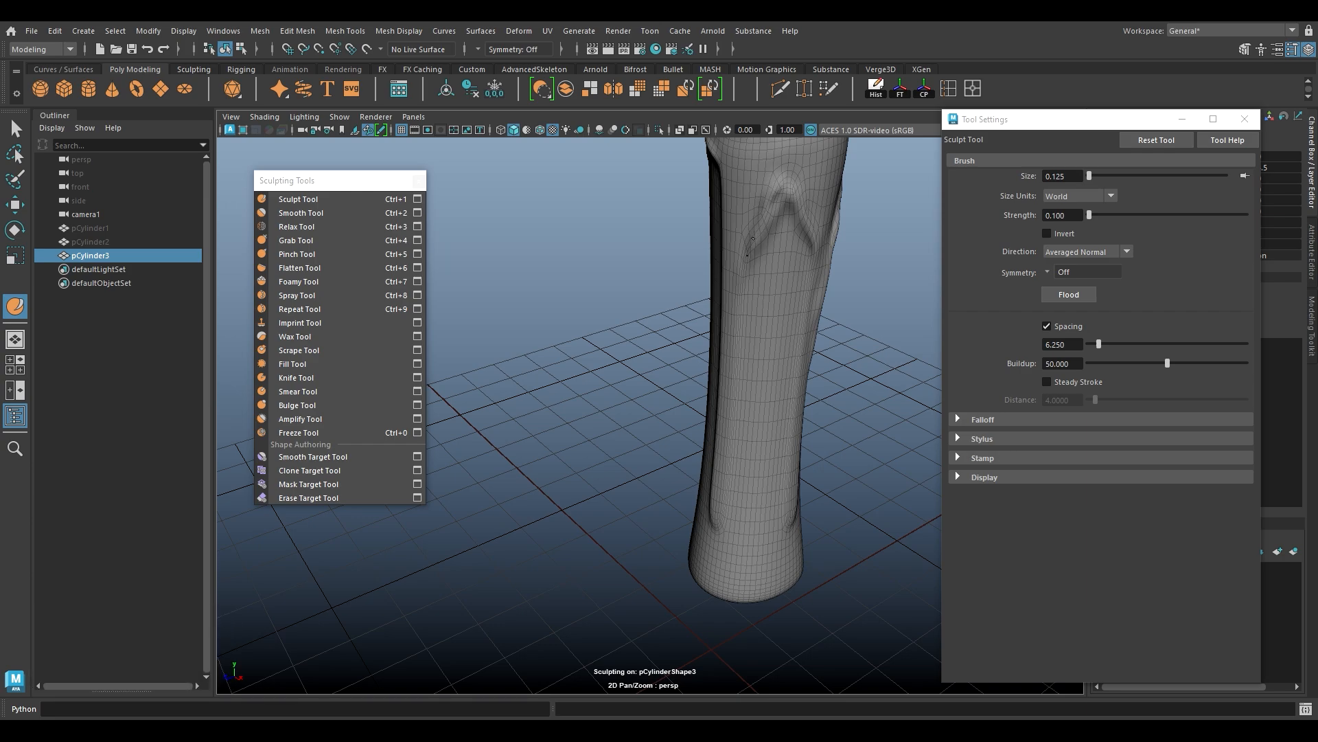
pyautogui.moveTo(753, 289)
pyautogui.keyDown('alt'); pyautogui.mouseDown()
pyautogui.moveTo(789, 294)
pyautogui.moveTo(756, 200)
pyautogui.moveTo(687, 147)
pyautogui.mouseUp(); pyautogui.keyUp('alt')
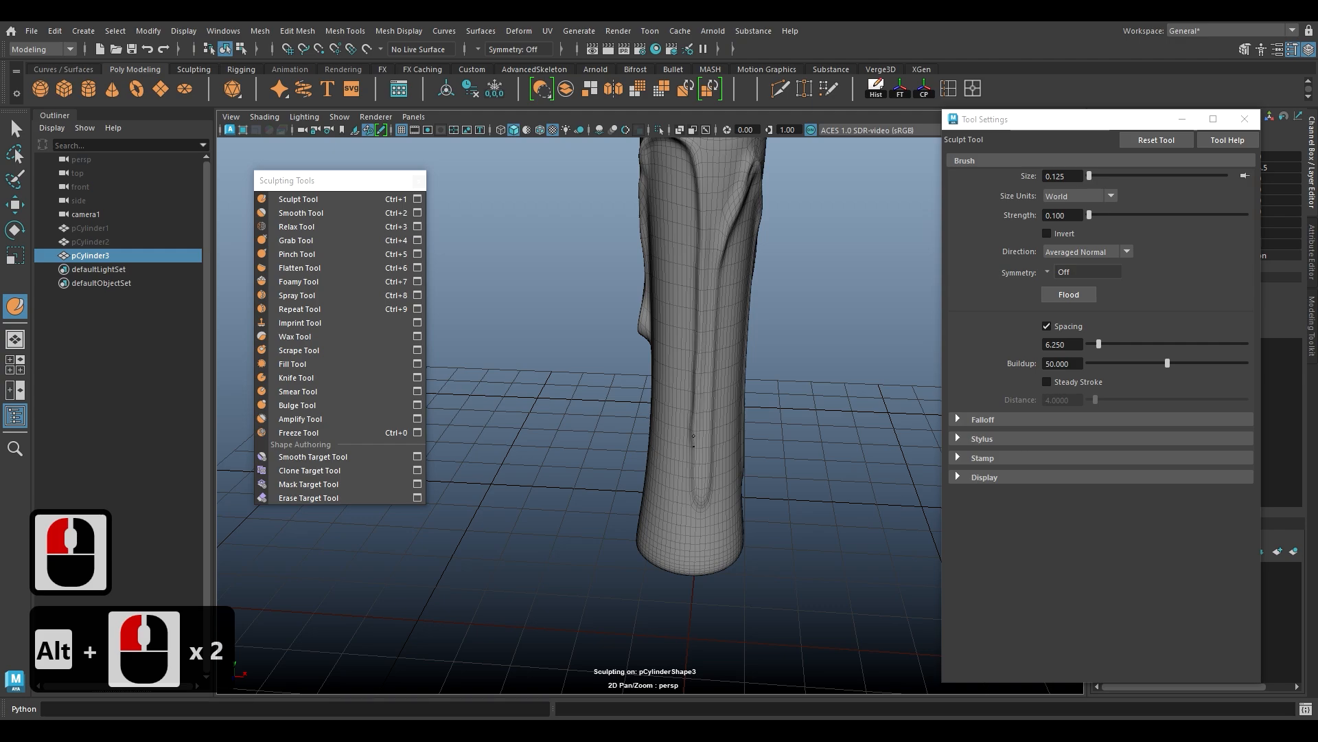
# Step: Sculpt a bulging teardrop at the lower end of the second long ridge near the base and round out its sides
pyautogui.moveTo(694, 436); pyautogui.dragTo(698, 508)
pyautogui.scroll(4, 714, 435)
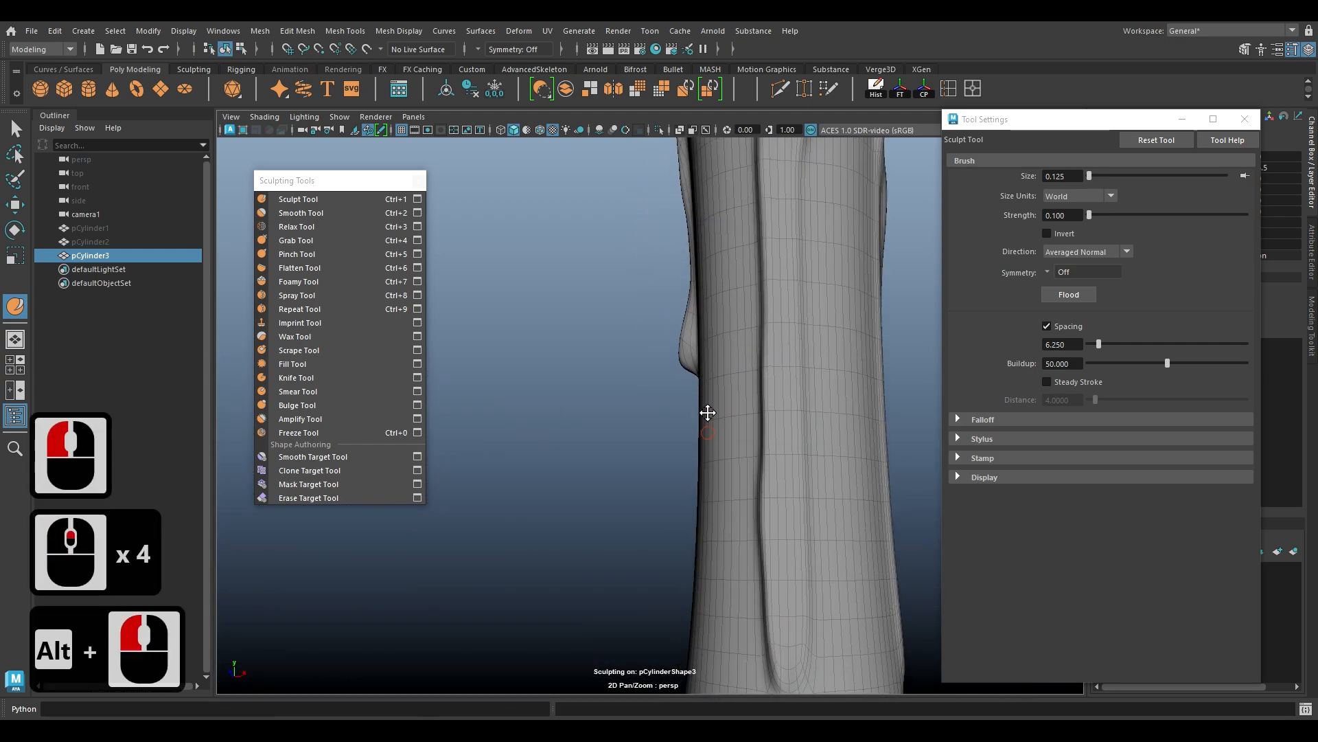
pyautogui.keyDown('alt'); pyautogui.moveTo(708, 413); pyautogui.dragTo(553, 177, button='middle'); pyautogui.keyUp('alt')
pyautogui.moveTo(553, 176)
pyautogui.keyDown('alt'); pyautogui.mouseDown()
pyautogui.moveTo(609, 371)
pyautogui.moveTo(628, 408)
pyautogui.moveTo(642, 408)
pyautogui.moveTo(607, 356)
pyautogui.mouseUp(); pyautogui.keyUp('alt')
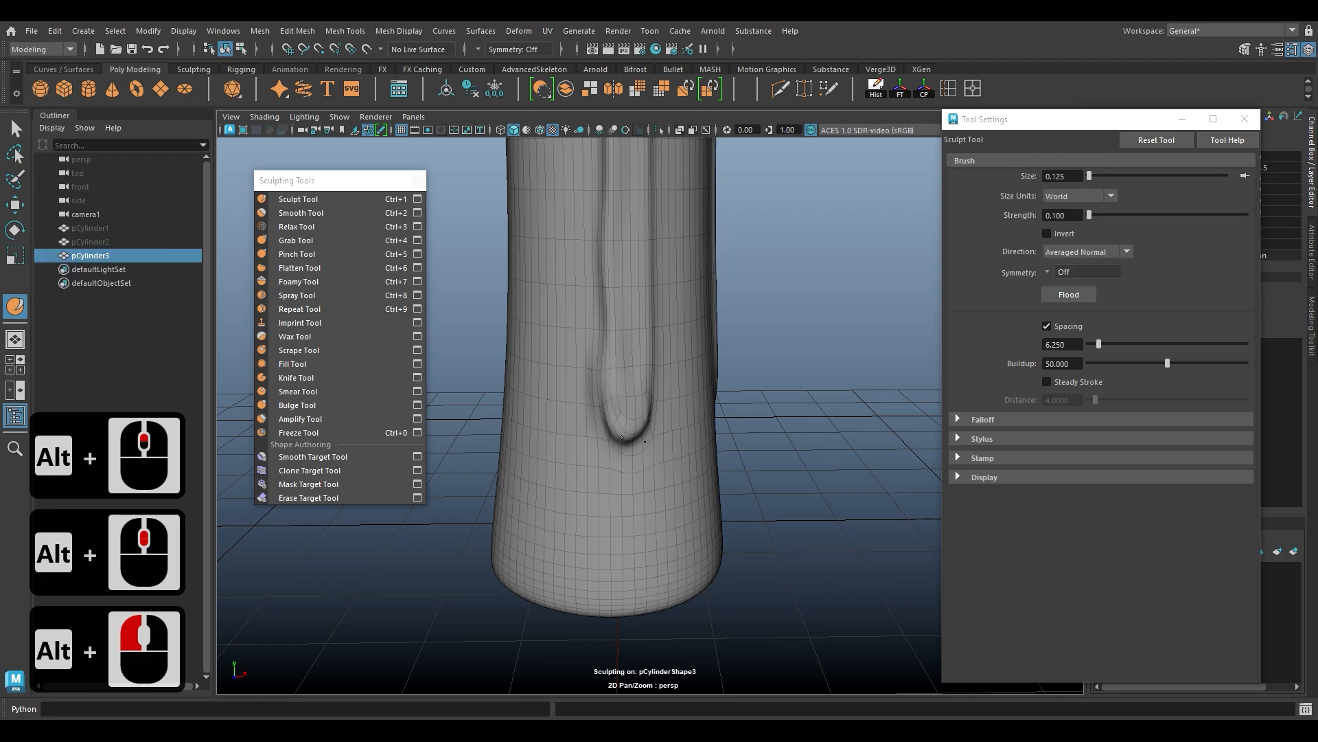
pyautogui.moveTo(622, 438)
pyautogui.mouseDown()
pyautogui.moveTo(659, 374)
pyautogui.moveTo(652, 349)
pyautogui.moveTo(643, 437)
pyautogui.mouseUp()
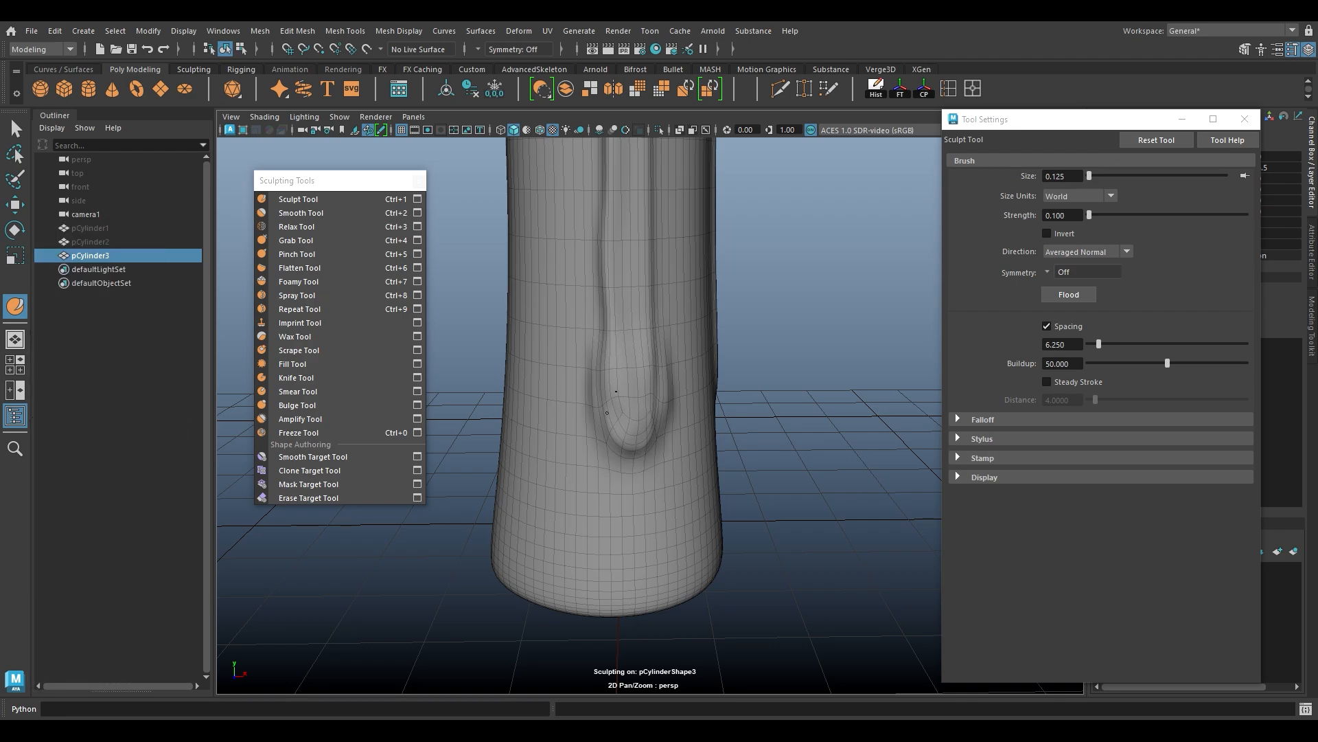
pyautogui.moveTo(643, 436)
pyautogui.mouseDown()
pyautogui.moveTo(658, 382)
pyautogui.moveTo(603, 403)
pyautogui.mouseUp()
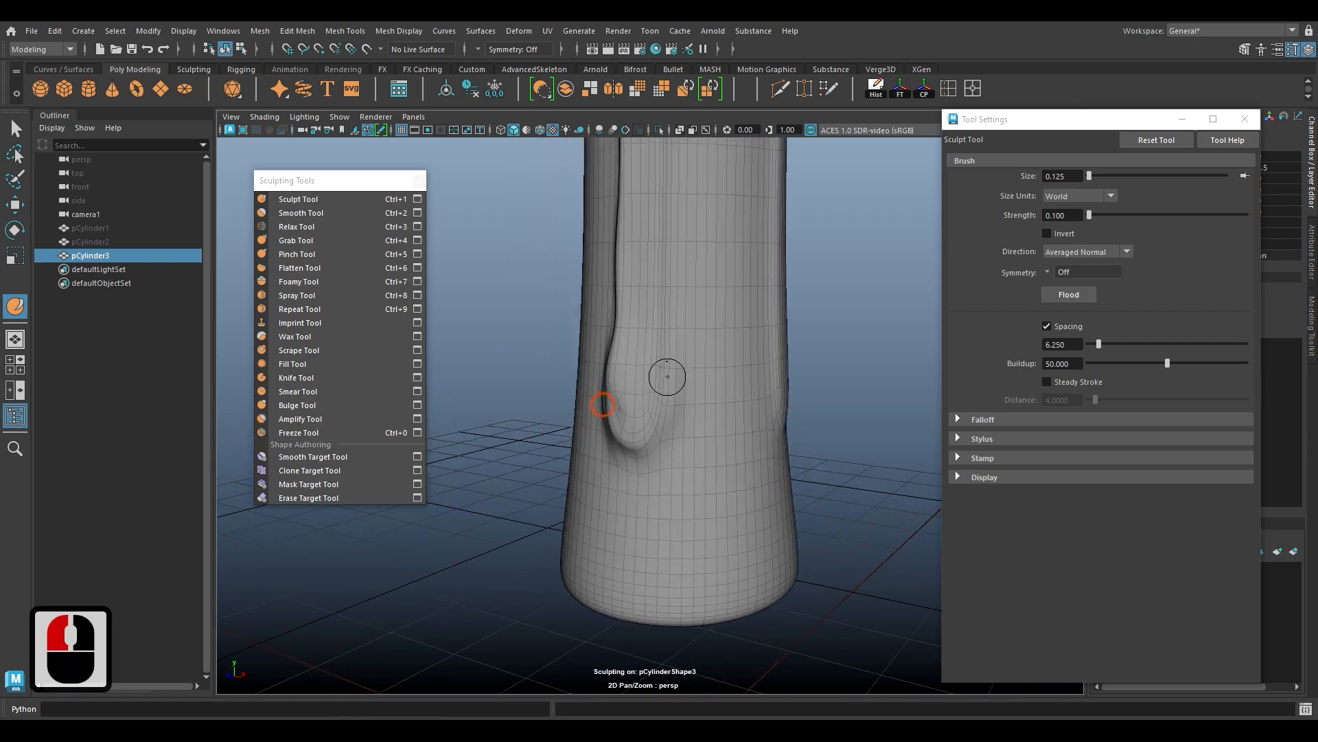
pyautogui.moveTo(653, 353); pyautogui.dragTo(622, 375)
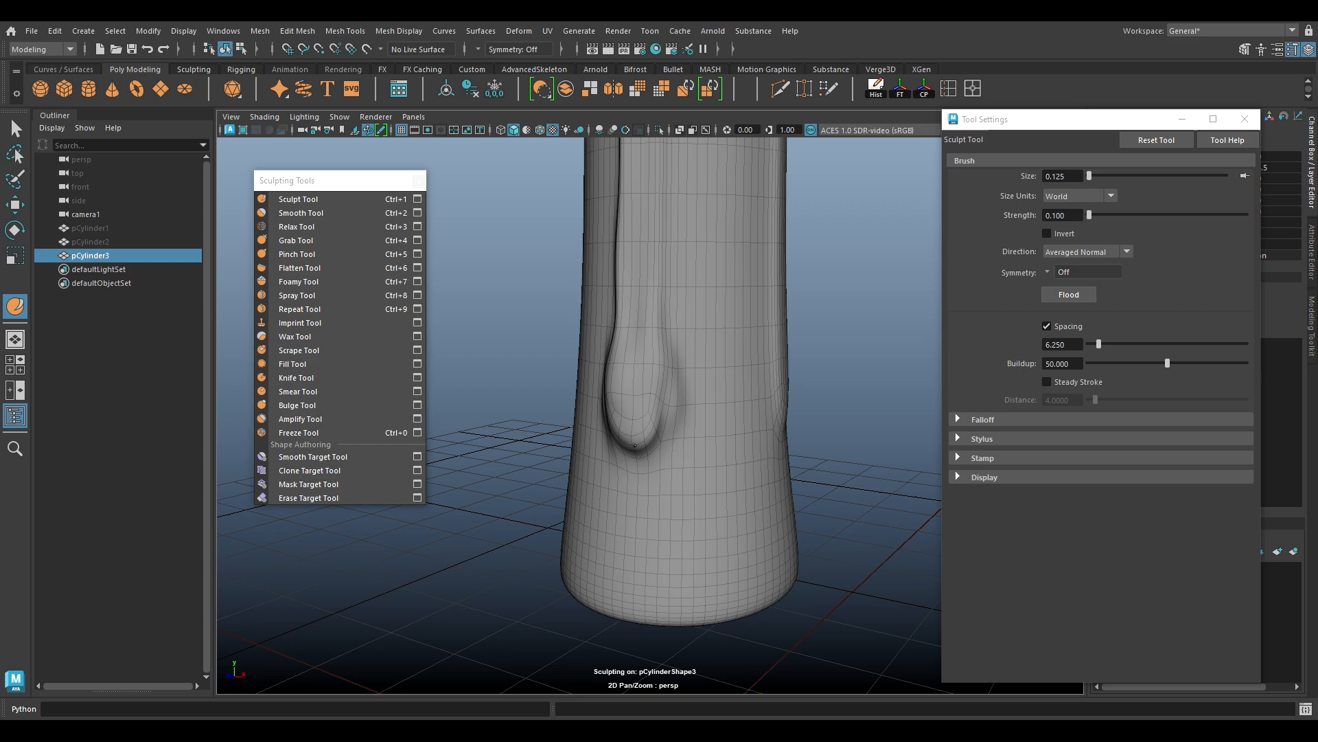
pyautogui.keyDown('alt'); pyautogui.moveTo(637, 426); pyautogui.dragTo(636, 322); pyautogui.keyUp('alt')
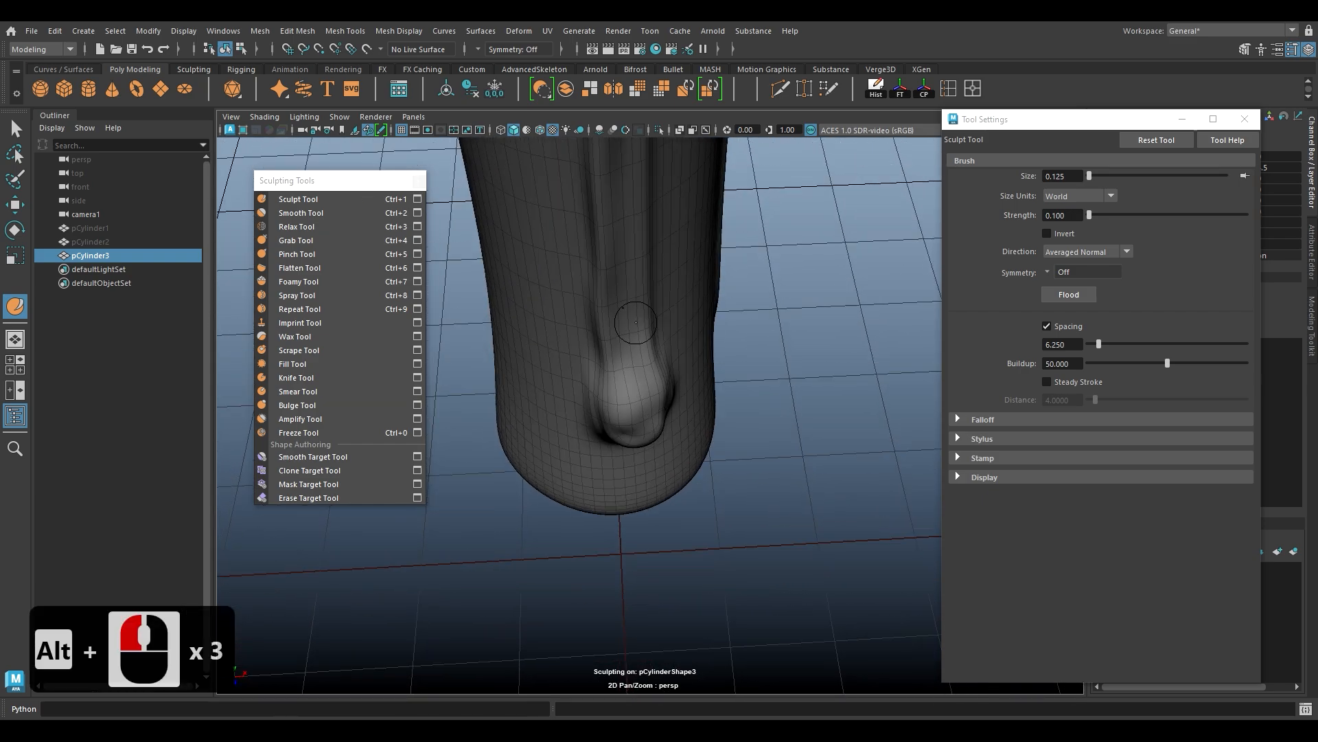
pyautogui.moveTo(604, 280)
pyautogui.mouseDown()
pyautogui.moveTo(618, 385)
pyautogui.moveTo(628, 329)
pyautogui.moveTo(653, 390)
pyautogui.mouseUp()
# Step: Raise the next ridge from its merging point below the rim down towards the base
pyautogui.scroll(-5, 633, 370)
pyautogui.keyDown('alt'); pyautogui.moveTo(652, 390); pyautogui.dragTo(614, 481, button='middle'); pyautogui.keyUp('alt')
pyautogui.keyDown('alt'); pyautogui.moveTo(614, 481); pyautogui.dragTo(608, 414); pyautogui.keyUp('alt')
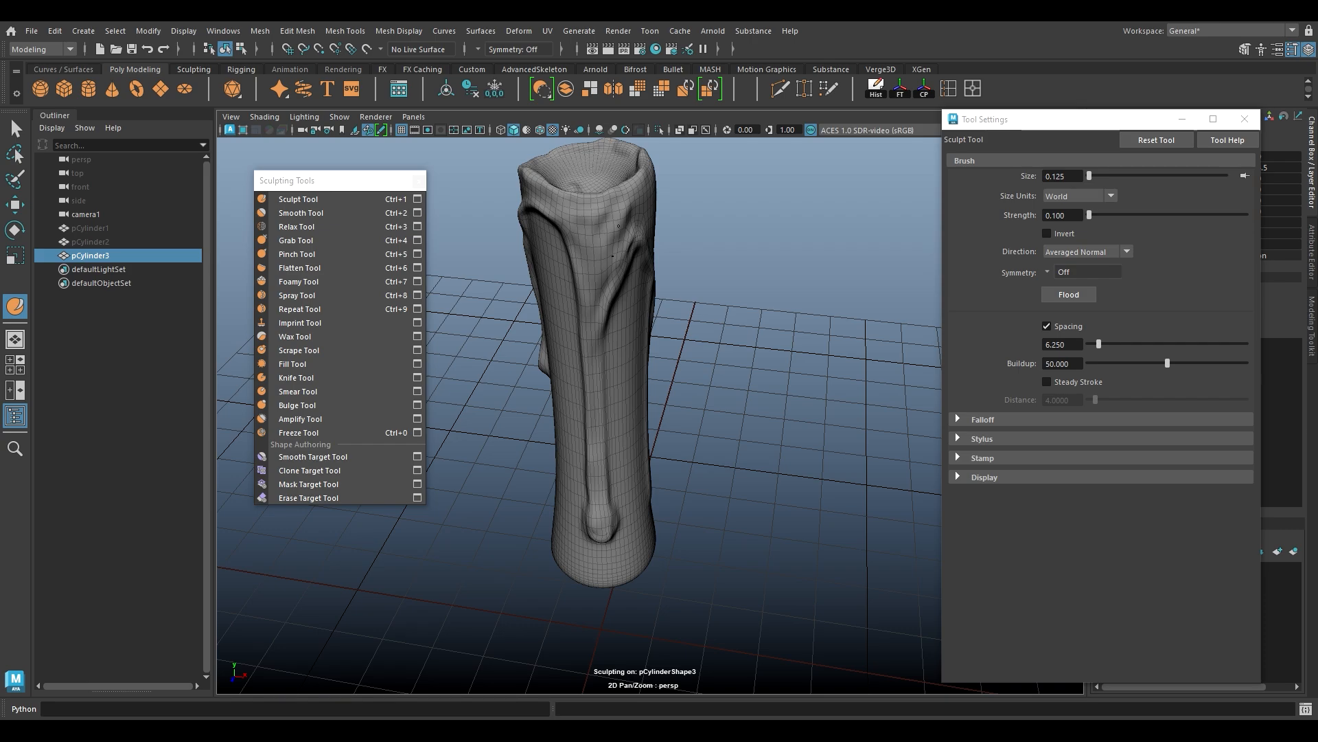
pyautogui.moveTo(605, 288)
pyautogui.mouseDown()
pyautogui.moveTo(634, 204)
pyautogui.moveTo(620, 293)
pyautogui.moveTo(660, 357)
pyautogui.moveTo(584, 303)
pyautogui.mouseUp()
pyautogui.keyDown('alt'); pyautogui.moveTo(584, 302); pyautogui.dragTo(593, 356, button='right'); pyautogui.keyUp('alt')
pyautogui.keyDown('alt'); pyautogui.moveTo(598, 338); pyautogui.dragTo(592, 345); pyautogui.keyUp('alt')
pyautogui.keyDown('alt'); pyautogui.moveTo(592, 345); pyautogui.dragTo(591, 388, button='middle'); pyautogui.keyUp('alt')
pyautogui.keyDown('alt'); pyautogui.moveTo(591, 389); pyautogui.dragTo(569, 348); pyautogui.keyUp('alt')
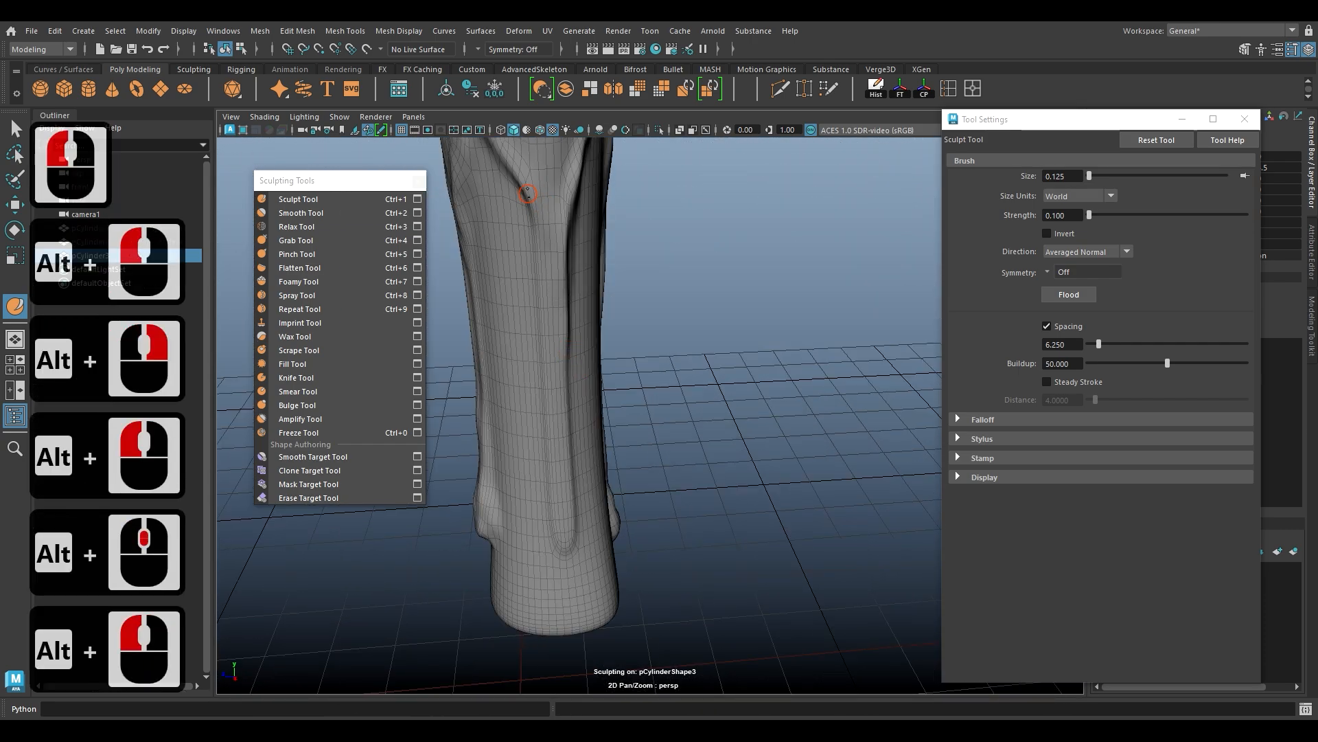
pyautogui.moveTo(527, 189)
pyautogui.mouseDown()
pyautogui.moveTo(556, 480)
pyautogui.moveTo(555, 442)
pyautogui.mouseUp()
# Step: Sculpt a rounded teardrop bulb at this ridge's lower end near the base
pyautogui.keyDown('alt'); pyautogui.moveTo(554, 503); pyautogui.dragTo(548, 394, button='middle'); pyautogui.keyUp('alt')
pyautogui.keyDown('alt'); pyautogui.moveTo(547, 394); pyautogui.dragTo(595, 511, button='right'); pyautogui.keyUp('alt')
pyautogui.keyDown('alt'); pyautogui.moveTo(576, 439); pyautogui.dragTo(568, 501); pyautogui.keyUp('alt')
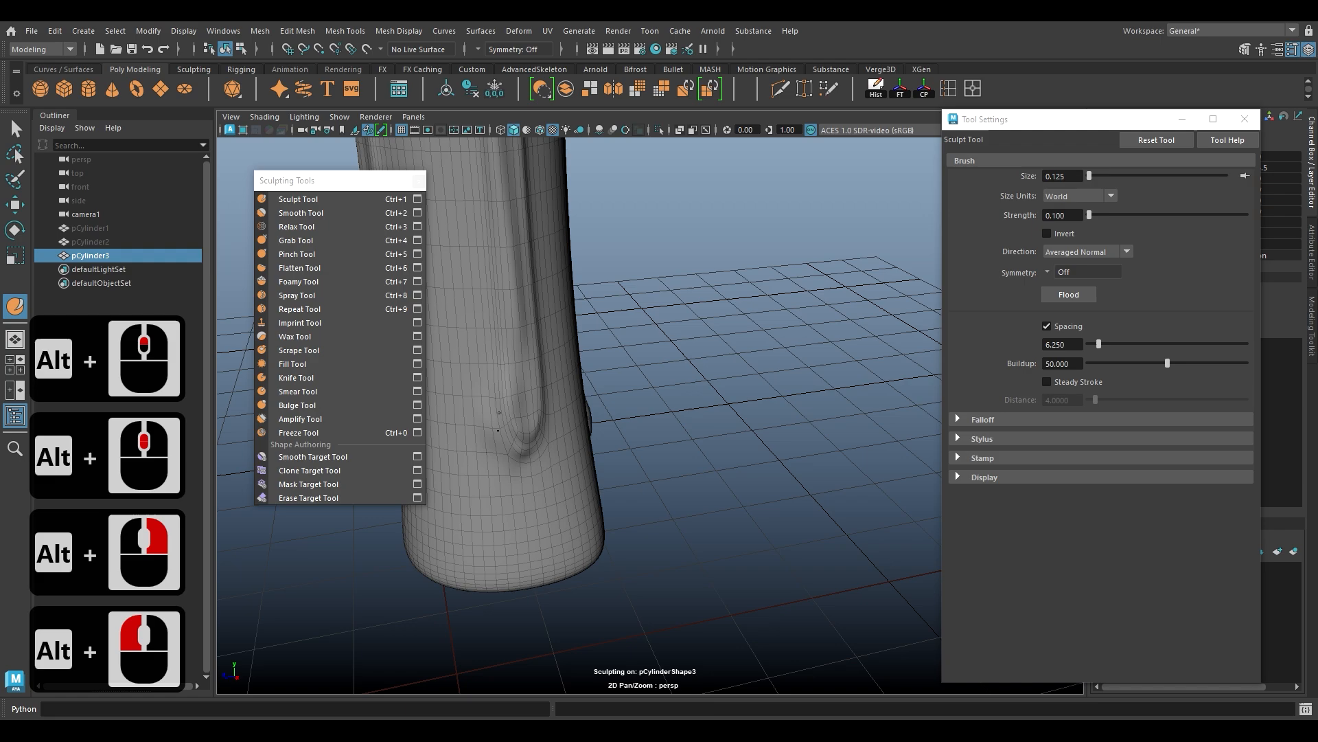
pyautogui.moveTo(512, 443)
pyautogui.mouseDown()
pyautogui.moveTo(528, 455)
pyautogui.moveTo(484, 433)
pyautogui.mouseUp()
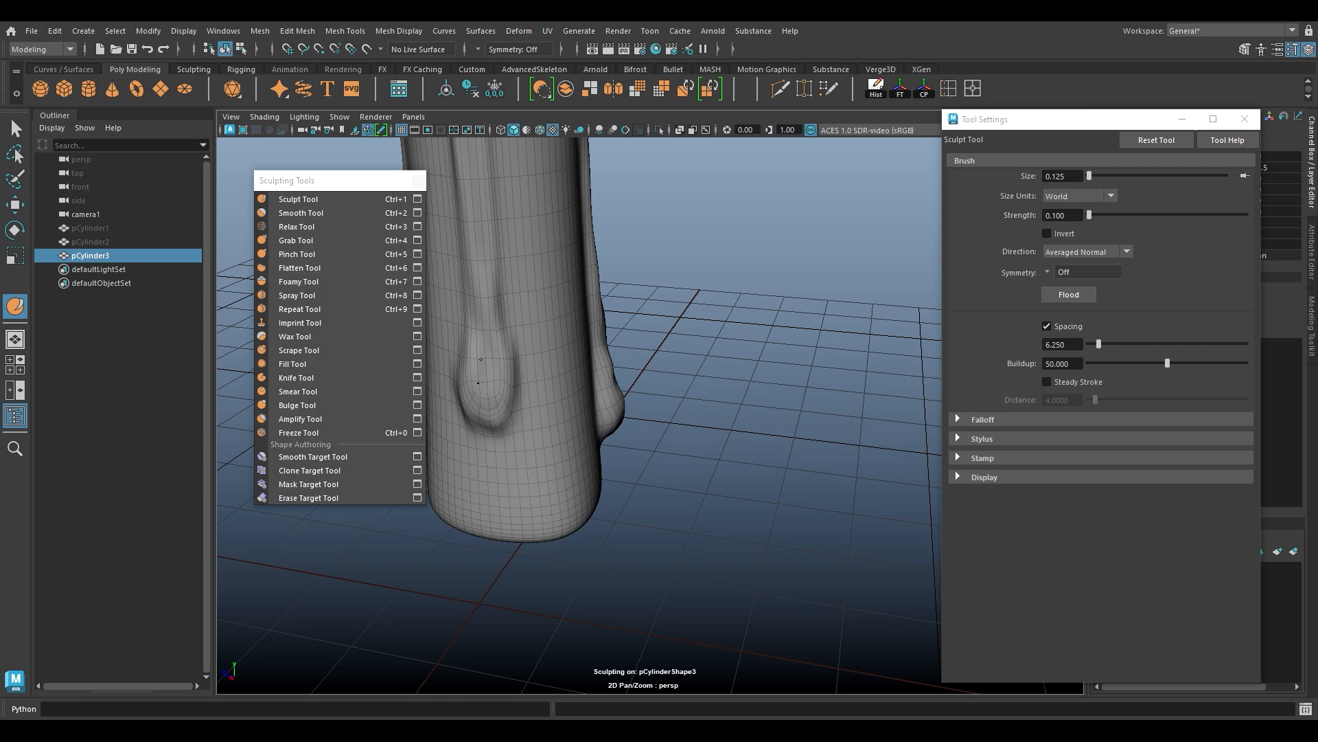
# Step: Build up the rim and the tops of the ridges directly below it
pyautogui.scroll(-5, 480, 286)
pyautogui.keyDown('alt'); pyautogui.moveTo(485, 292); pyautogui.dragTo(571, 344); pyautogui.keyUp('alt')
pyautogui.keyDown('alt'); pyautogui.moveTo(573, 298); pyautogui.dragTo(573, 291, button='right'); pyautogui.keyUp('alt')
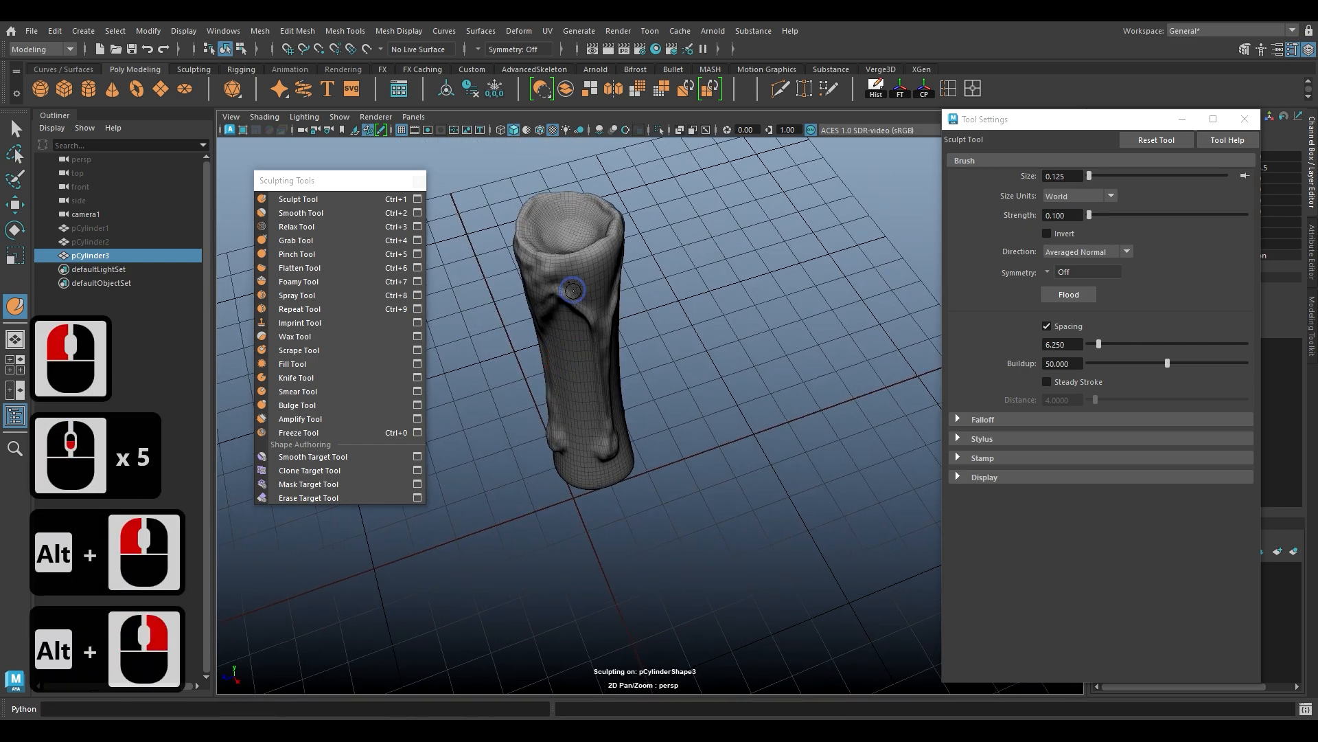
pyautogui.moveTo(620, 243)
pyautogui.mouseDown()
pyautogui.moveTo(557, 281)
pyautogui.moveTo(582, 299)
pyautogui.moveTo(607, 276)
pyautogui.moveTo(603, 325)
pyautogui.moveTo(598, 282)
pyautogui.moveTo(577, 303)
pyautogui.moveTo(618, 160)
pyautogui.mouseUp()
pyautogui.moveTo(590, 244); pyautogui.dragTo(593, 400)
pyautogui.keyDown('alt'); pyautogui.moveTo(579, 349); pyautogui.dragTo(559, 423); pyautogui.keyUp('alt')
pyautogui.keyDown('alt'); pyautogui.moveTo(559, 424); pyautogui.dragTo(607, 454, button='middle'); pyautogui.keyUp('alt')
pyautogui.keyDown('alt'); pyautogui.moveTo(607, 453); pyautogui.dragTo(633, 423, button='right'); pyautogui.keyUp('alt')
pyautogui.keyDown('alt'); pyautogui.click(632, 423); pyautogui.keyUp('alt')
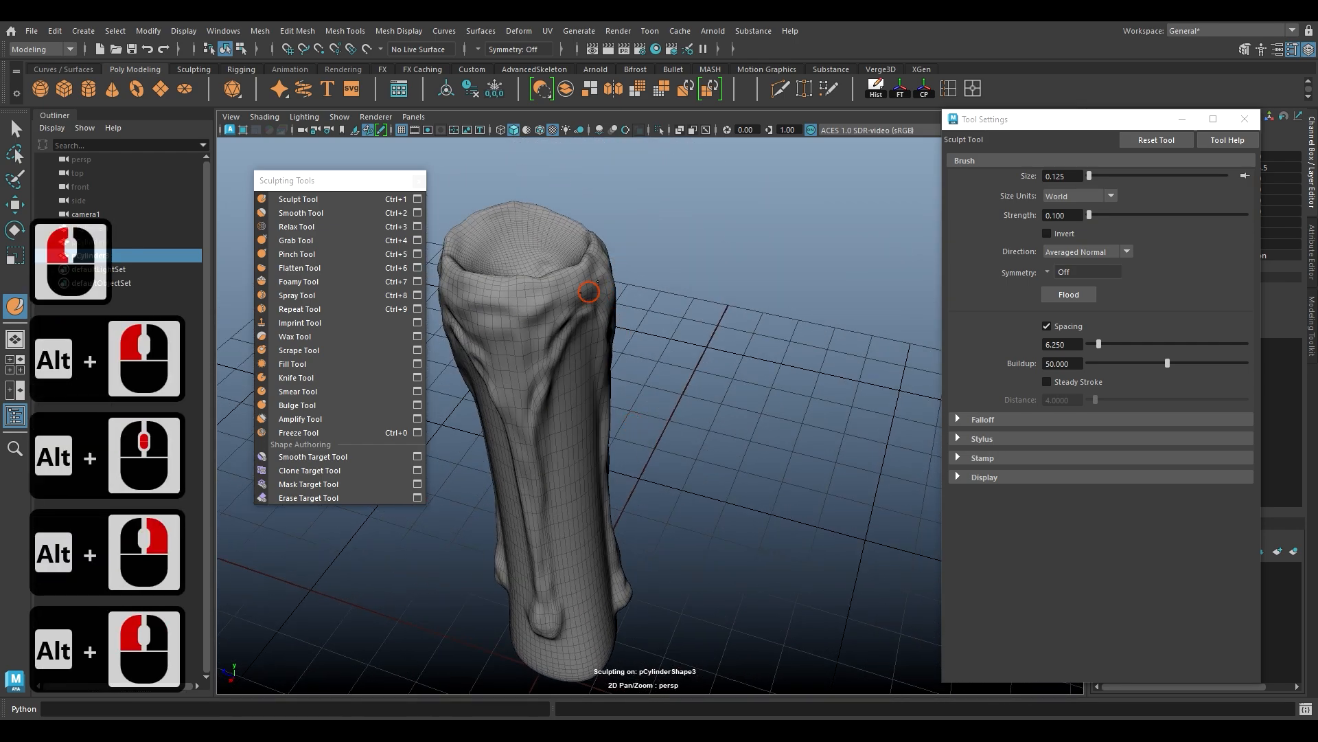
# Step: Switch to the Smooth Tool and soften the merged ridges below the rim and the upper part of the long drip
pyautogui.keyDown('alt'); pyautogui.moveTo(555, 339); pyautogui.dragTo(603, 323); pyautogui.keyUp('alt')
pyautogui.keyDown('alt'); pyautogui.moveTo(602, 324); pyautogui.dragTo(618, 415, button='middle'); pyautogui.keyUp('alt')
pyautogui.keyDown('alt'); pyautogui.moveTo(618, 415); pyautogui.dragTo(545, 394); pyautogui.keyUp('alt')
pyautogui.keyDown('alt'); pyautogui.moveTo(544, 395); pyautogui.dragTo(633, 406, button='right'); pyautogui.keyUp('alt')
pyautogui.keyDown('alt'); pyautogui.moveTo(634, 405); pyautogui.dragTo(781, 317); pyautogui.keyUp('alt')
pyautogui.keyDown('alt'); pyautogui.click(781, 318); pyautogui.keyUp('alt')
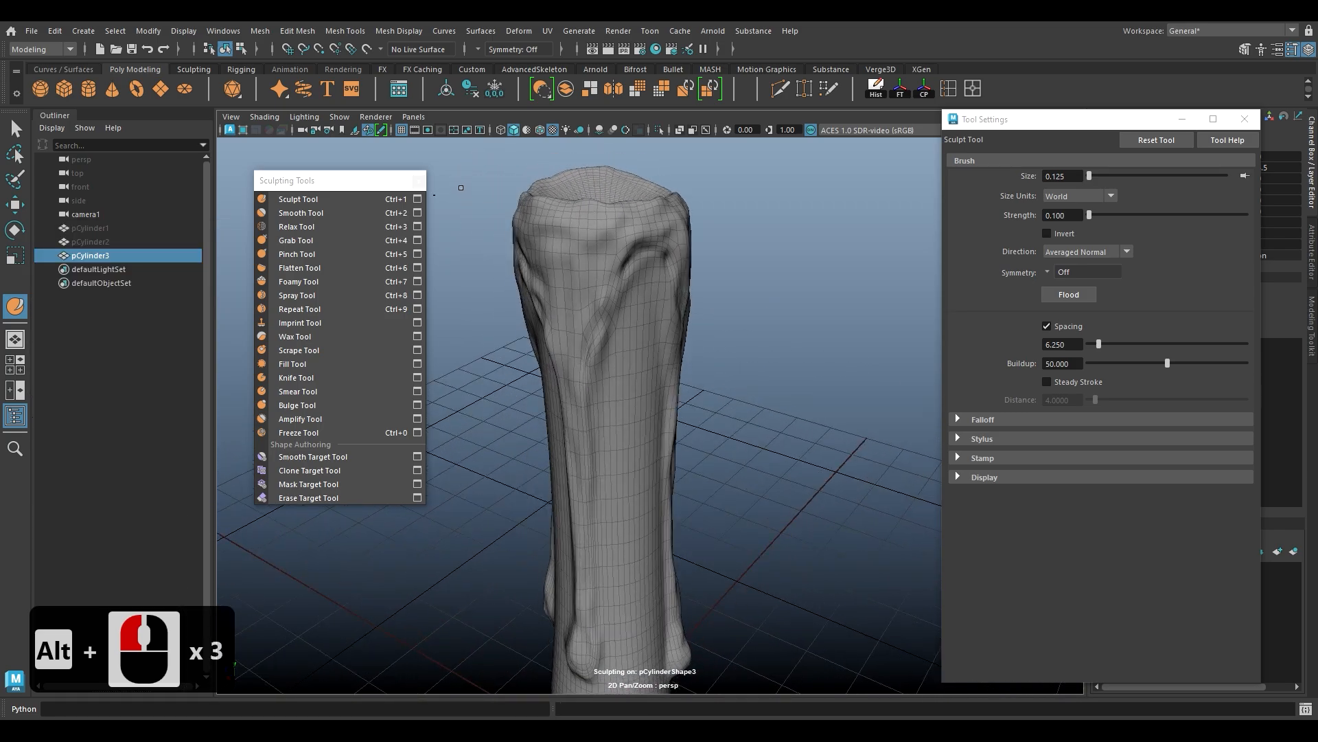
pyautogui.click(296, 213)
pyautogui.keyDown('alt'); pyautogui.moveTo(580, 273); pyautogui.dragTo(598, 289); pyautogui.keyUp('alt')
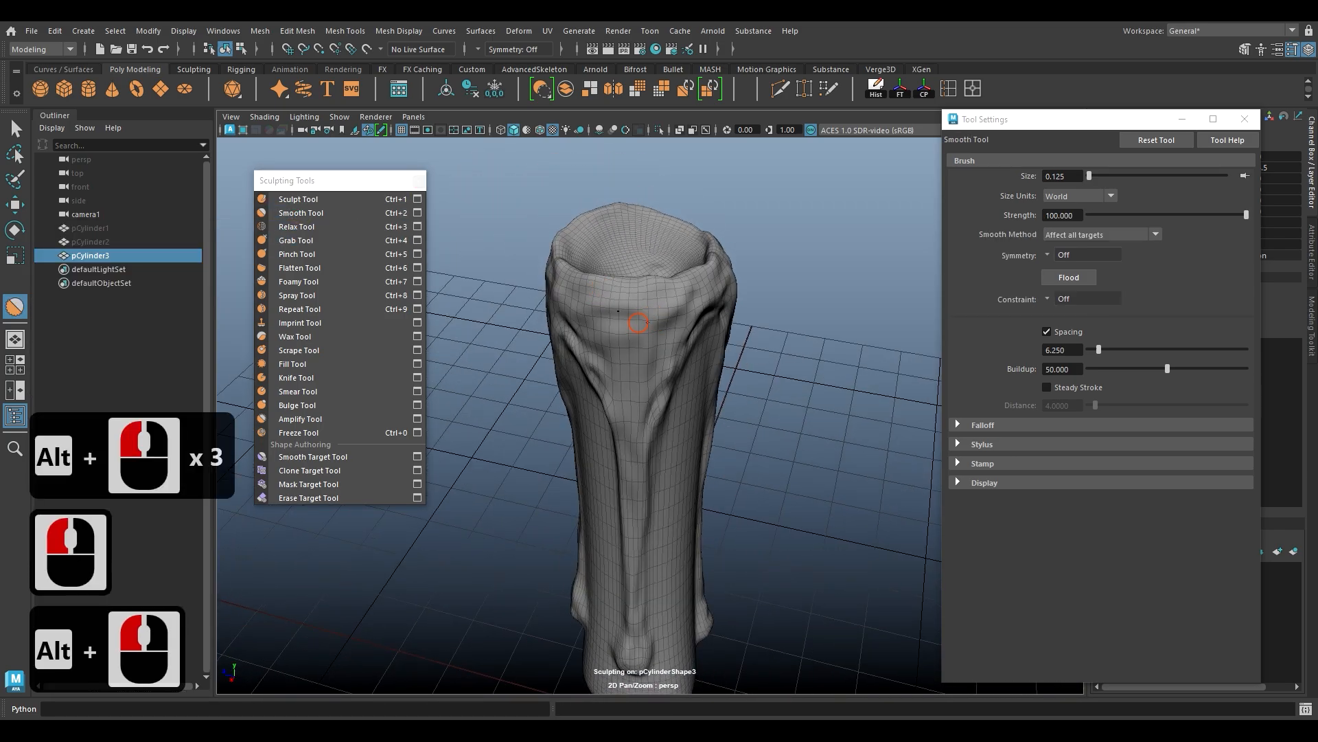
pyautogui.click(620, 343)
pyautogui.keyDown('alt'); pyautogui.moveTo(620, 343); pyautogui.dragTo(720, 312); pyautogui.keyUp('alt')
pyautogui.keyDown('alt'); pyautogui.moveTo(720, 312); pyautogui.dragTo(810, 276); pyautogui.keyUp('alt')
pyautogui.moveTo(761, 194)
pyautogui.mouseDown()
pyautogui.moveTo(766, 235)
pyautogui.moveTo(735, 316)
pyautogui.mouseUp()
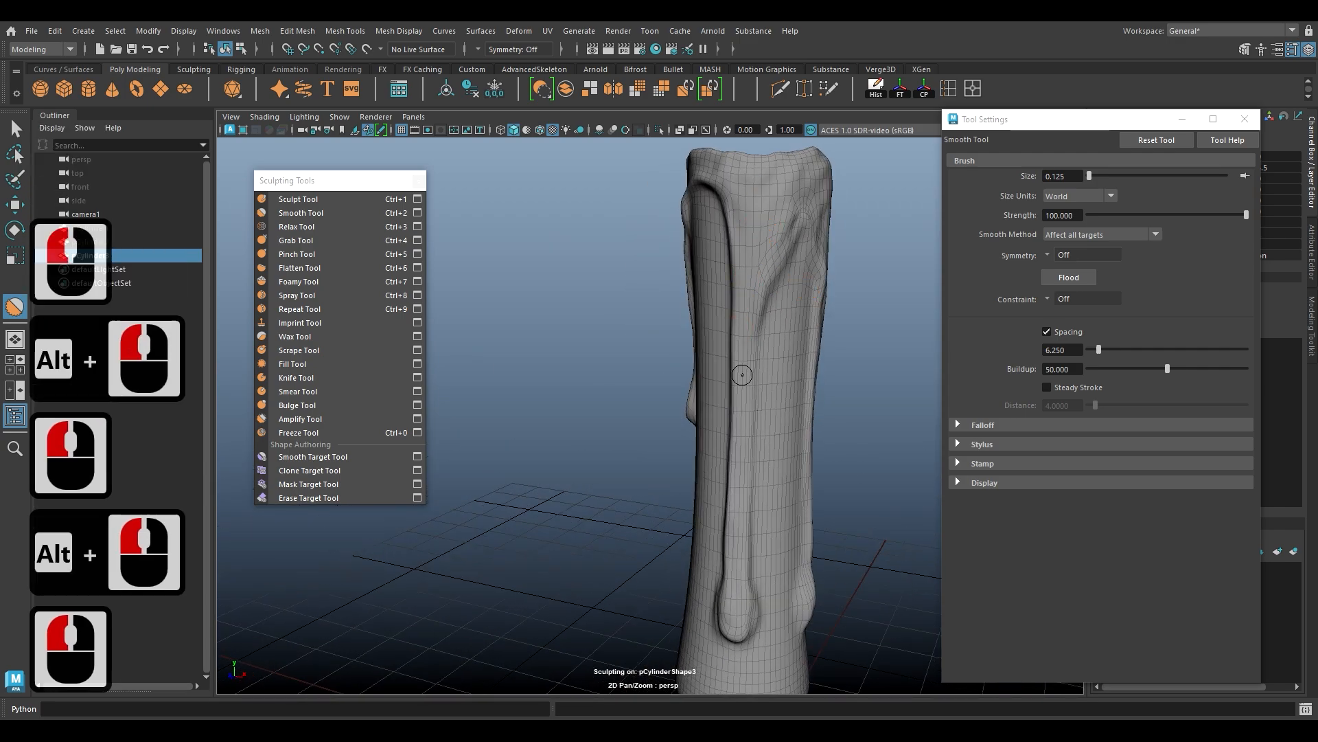
# Step: Smooth the long drips and the bulbous end of the short drip around the column
pyautogui.moveTo(742, 374)
pyautogui.keyDown('alt'); pyautogui.mouseDown()
pyautogui.moveTo(789, 500)
pyautogui.moveTo(742, 479)
pyautogui.moveTo(725, 520)
pyautogui.moveTo(751, 550)
pyautogui.moveTo(738, 576)
pyautogui.moveTo(802, 580)
pyautogui.moveTo(763, 600)
pyautogui.mouseUp(); pyautogui.keyUp('alt')
pyautogui.moveTo(763, 521)
pyautogui.mouseDown()
pyautogui.moveTo(751, 547)
pyautogui.moveTo(883, 553)
pyautogui.moveTo(742, 536)
pyautogui.mouseUp()
pyautogui.keyDown('alt'); pyautogui.moveTo(742, 535); pyautogui.dragTo(670, 509, button='middle'); pyautogui.keyUp('alt')
pyautogui.keyDown('alt'); pyautogui.moveTo(669, 509); pyautogui.dragTo(677, 377); pyautogui.keyUp('alt')
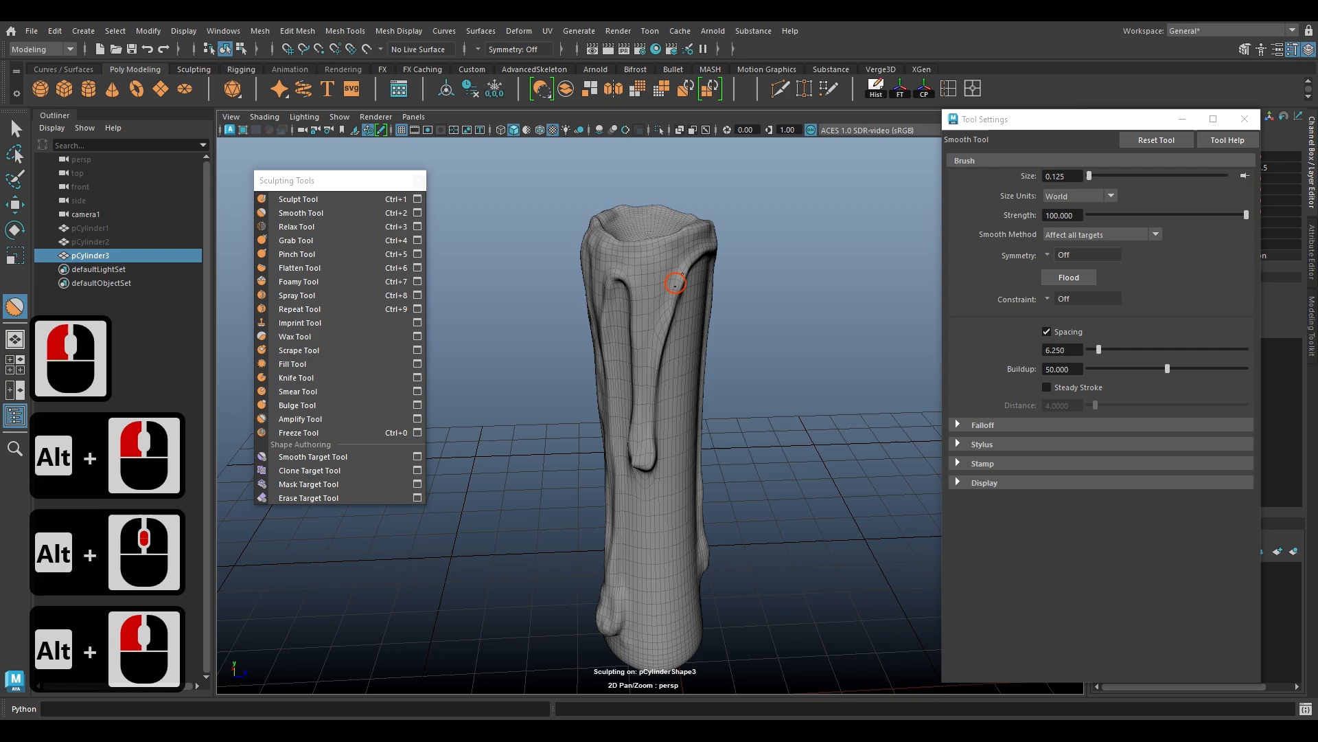
pyautogui.moveTo(643, 454)
pyautogui.mouseDown()
pyautogui.moveTo(638, 468)
pyautogui.moveTo(635, 450)
pyautogui.mouseUp()
pyautogui.keyDown('alt'); pyautogui.moveTo(635, 443); pyautogui.dragTo(709, 474); pyautogui.keyUp('alt')
pyautogui.keyDown('alt'); pyautogui.moveTo(643, 269); pyautogui.dragTo(721, 270); pyautogui.keyUp('alt')
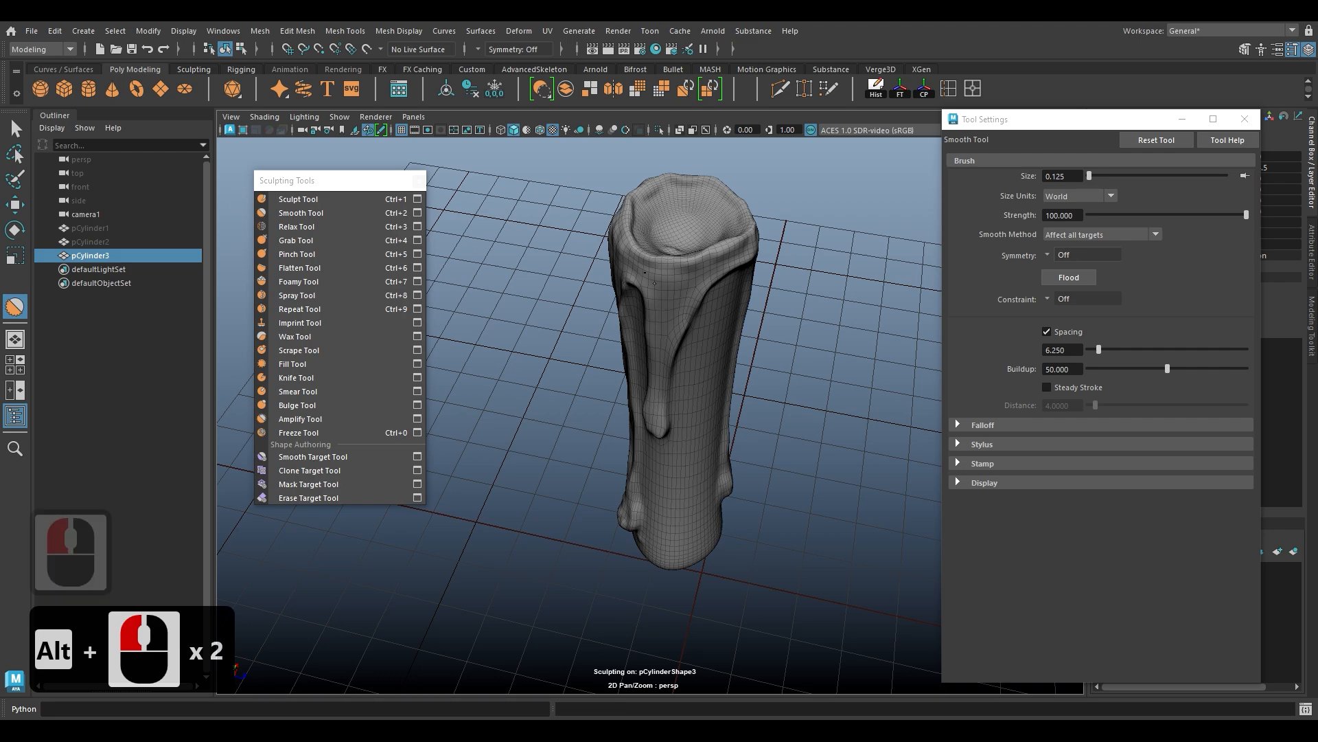
pyautogui.keyDown('alt'); pyautogui.moveTo(804, 276); pyautogui.dragTo(630, 324); pyautogui.keyUp('alt')
pyautogui.keyDown('alt'); pyautogui.moveTo(663, 509); pyautogui.dragTo(801, 509); pyautogui.keyUp('alt')
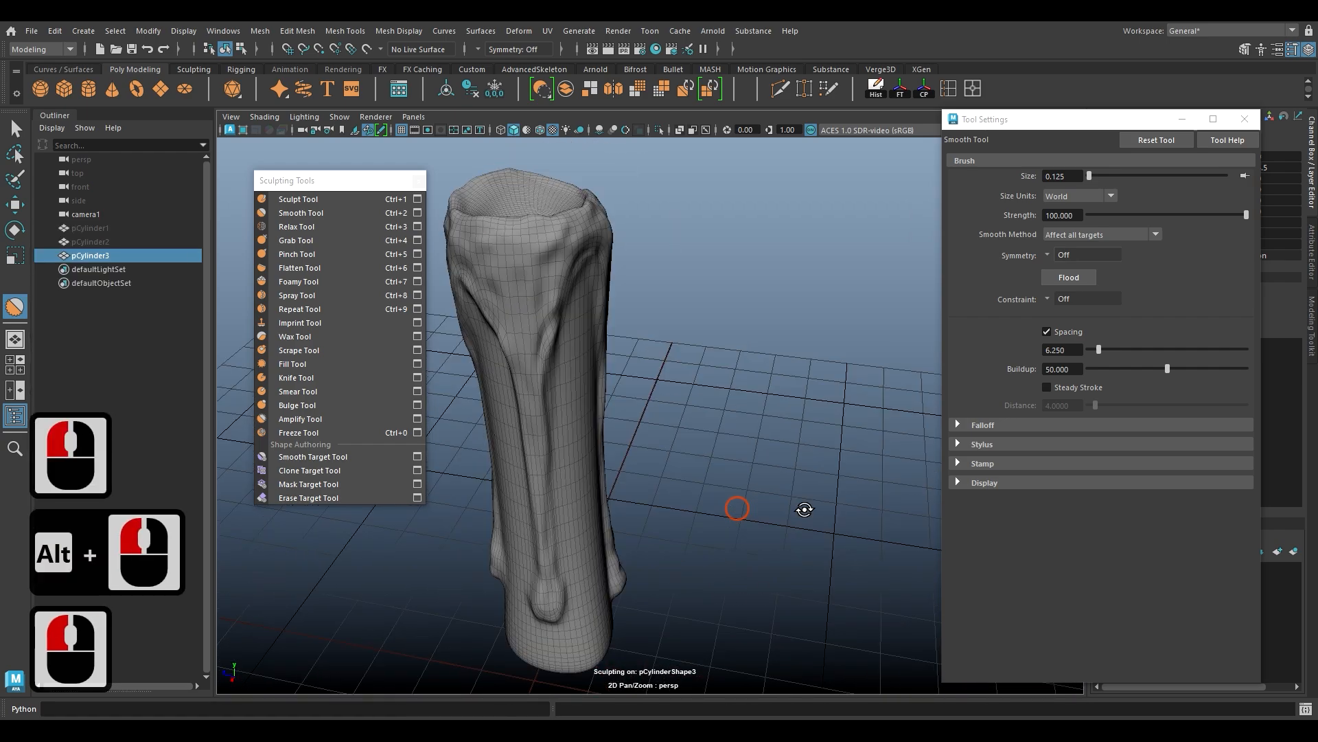
pyautogui.moveTo(544, 484)
pyautogui.mouseDown()
pyautogui.moveTo(546, 450)
pyautogui.moveTo(558, 506)
pyautogui.moveTo(609, 477)
pyautogui.mouseUp()
# Step: Smooth the teardrop bulbs of the long drips near the base
pyautogui.keyDown('alt'); pyautogui.moveTo(583, 488); pyautogui.dragTo(615, 252, button='middle'); pyautogui.keyUp('alt')
pyautogui.keyDown('alt'); pyautogui.moveTo(614, 251); pyautogui.dragTo(608, 213, button='right'); pyautogui.keyUp('alt')
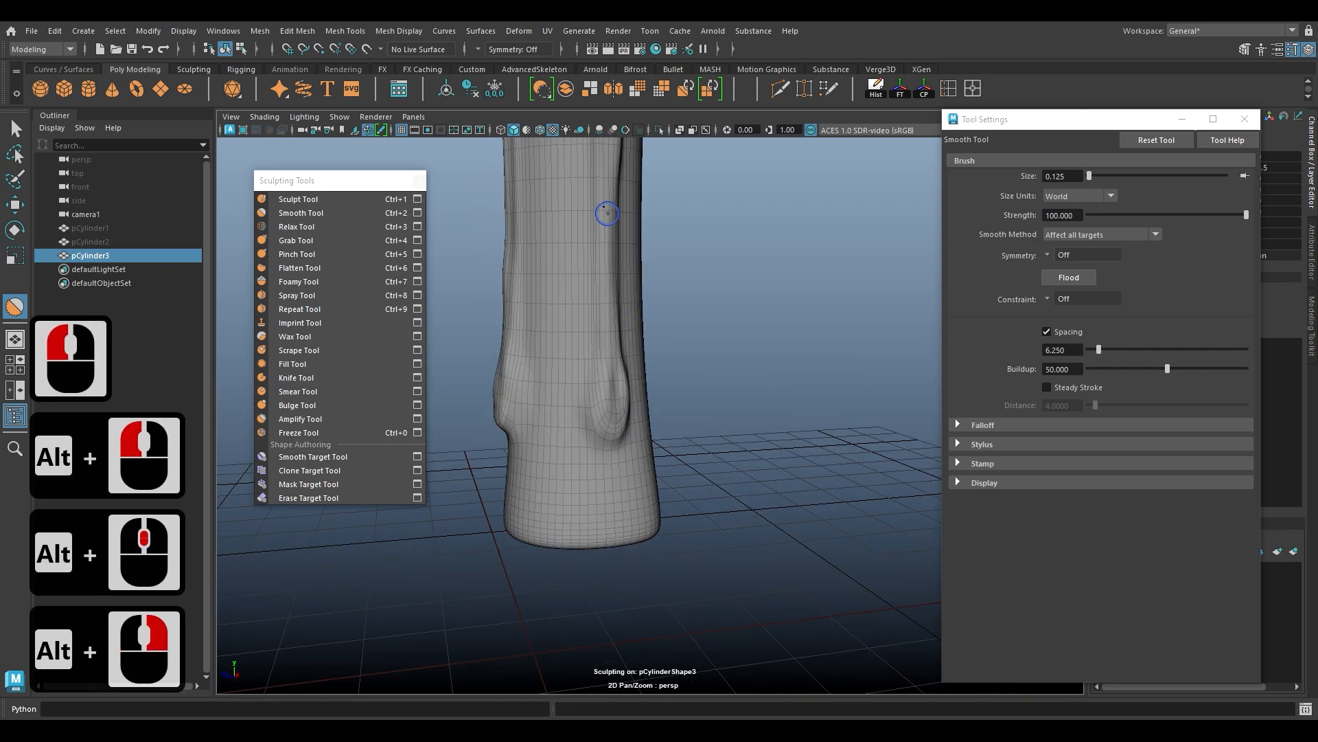
pyautogui.click(622, 397)
pyautogui.keyDown('alt'); pyautogui.moveTo(604, 392); pyautogui.dragTo(609, 461); pyautogui.keyUp('alt')
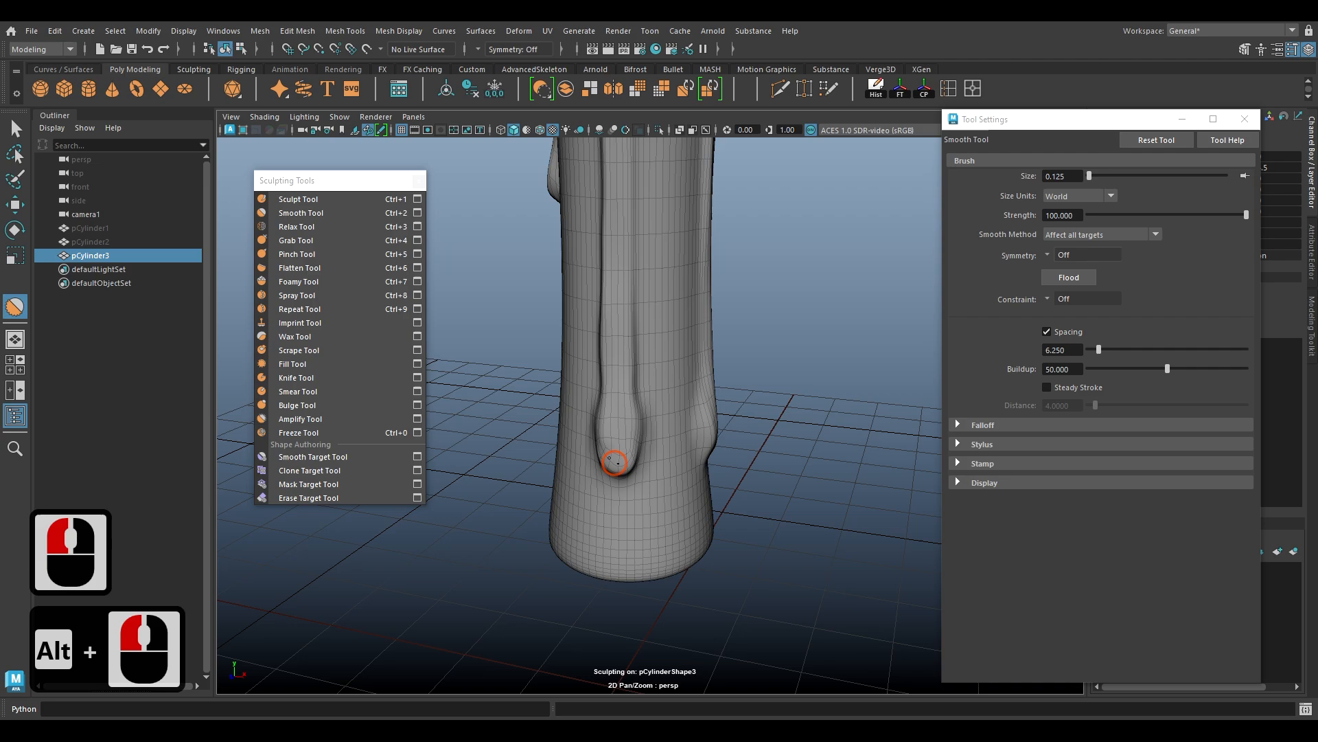
pyautogui.click(632, 416)
# Step: Leave sculpting for the Move tool, return to object mode and deselect the column
pyautogui.scroll(-5, 631, 384)
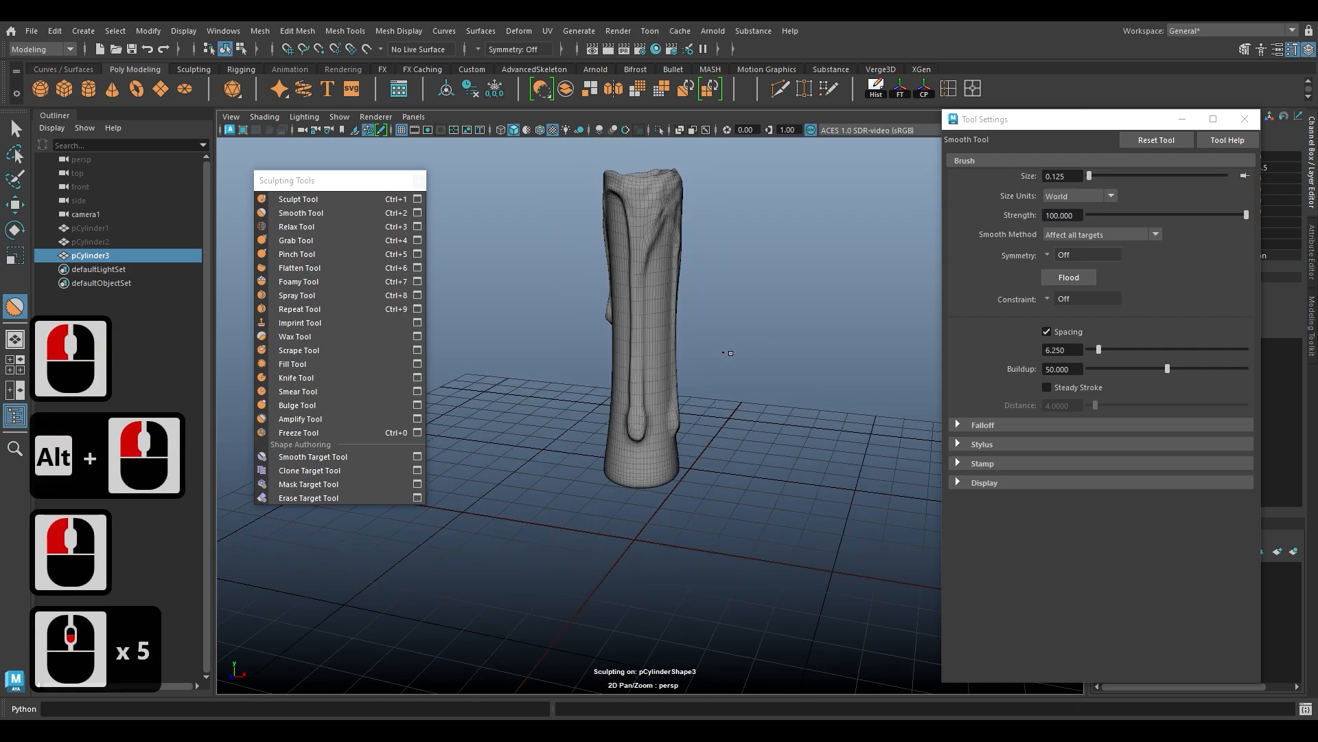
pyautogui.keyDown('alt'); pyautogui.moveTo(631, 384); pyautogui.dragTo(660, 396); pyautogui.keyUp('alt')
pyautogui.keyDown('alt'); pyautogui.moveTo(659, 397); pyautogui.dragTo(604, 402, button='middle'); pyautogui.keyUp('alt')
pyautogui.moveTo(604, 401)
pyautogui.keyDown('alt'); pyautogui.mouseDown(button='middle')
pyautogui.moveTo(559, 407)
pyautogui.moveTo(623, 392)
pyautogui.mouseUp(button='middle'); pyautogui.keyUp('alt')
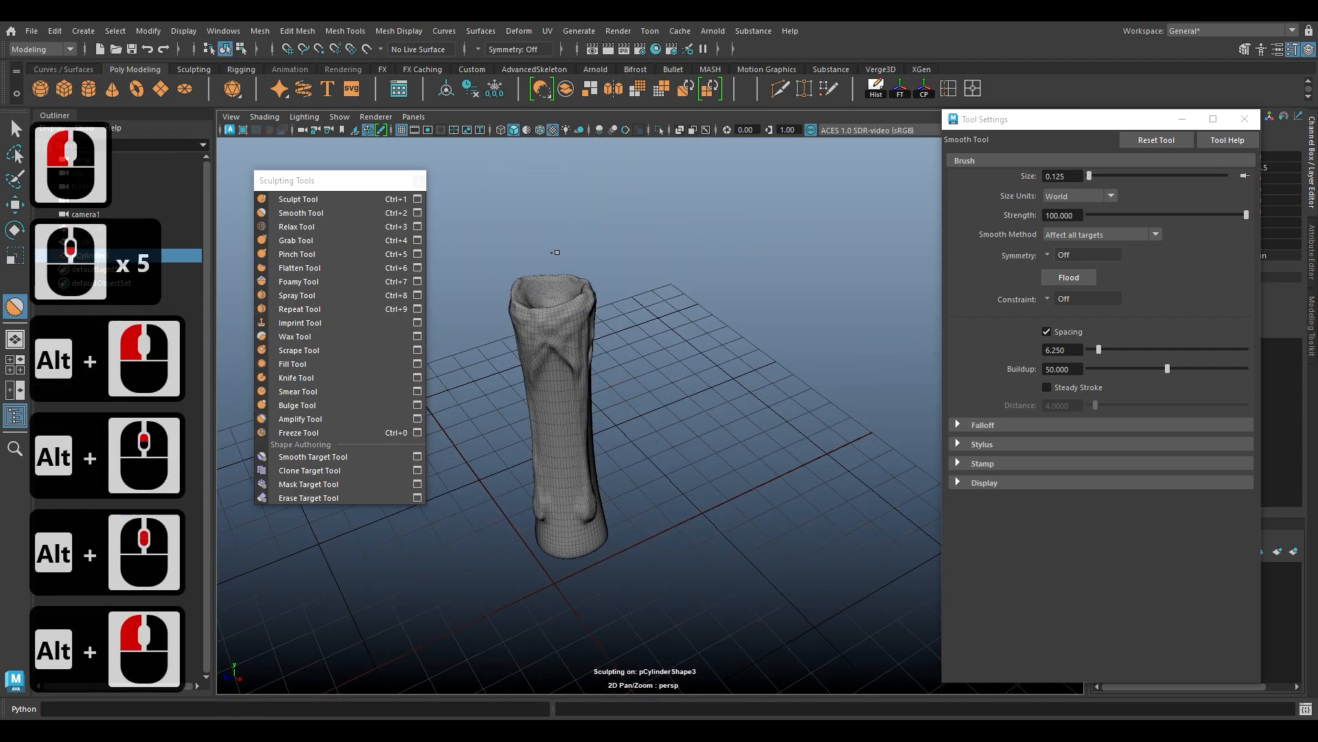
pyautogui.press('w')
pyautogui.moveTo(537, 306); pyautogui.dragTo(598, 265, button='right')
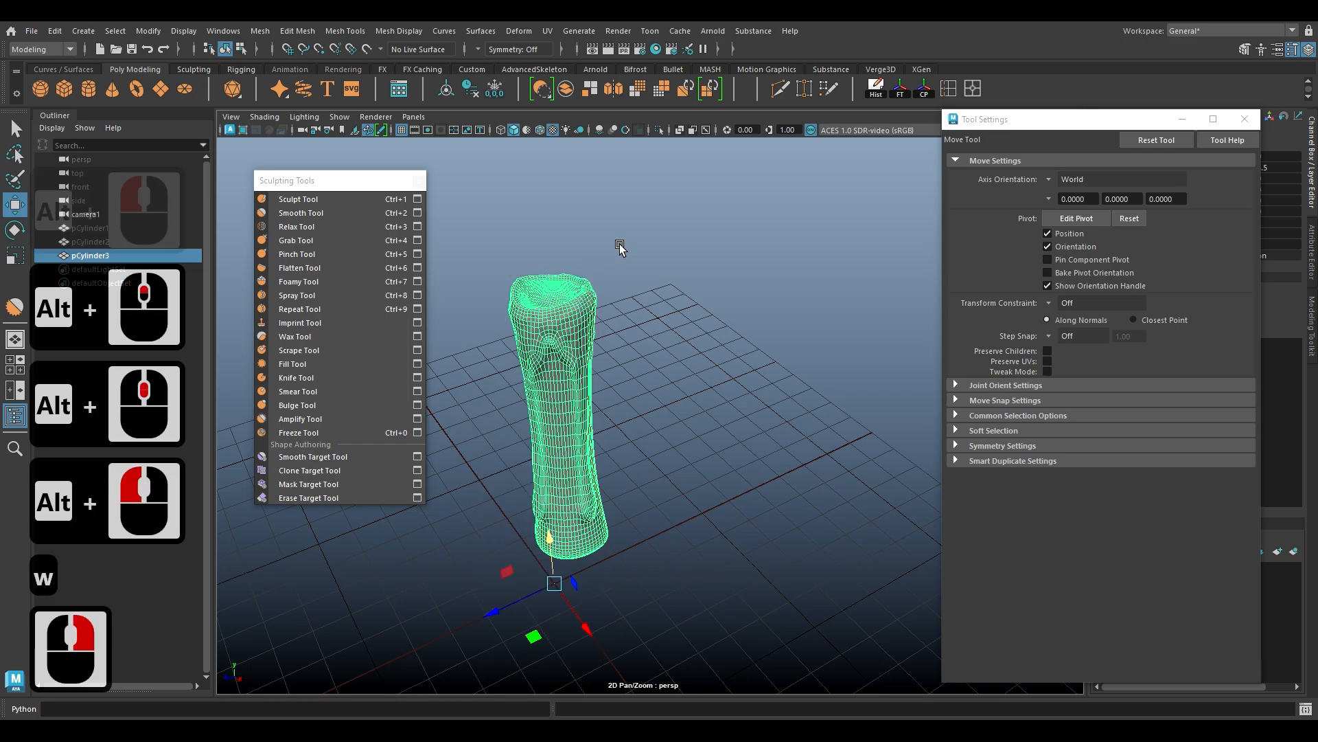
pyautogui.click(622, 271)
# Step: Close the Sculpting Tools and Tool Settings windows
pyautogui.moveTo(674, 408)
pyautogui.keyDown('alt'); pyautogui.mouseDown()
pyautogui.moveTo(577, 339)
pyautogui.moveTo(793, 332)
pyautogui.moveTo(747, 349)
pyautogui.mouseUp(); pyautogui.keyUp('alt')
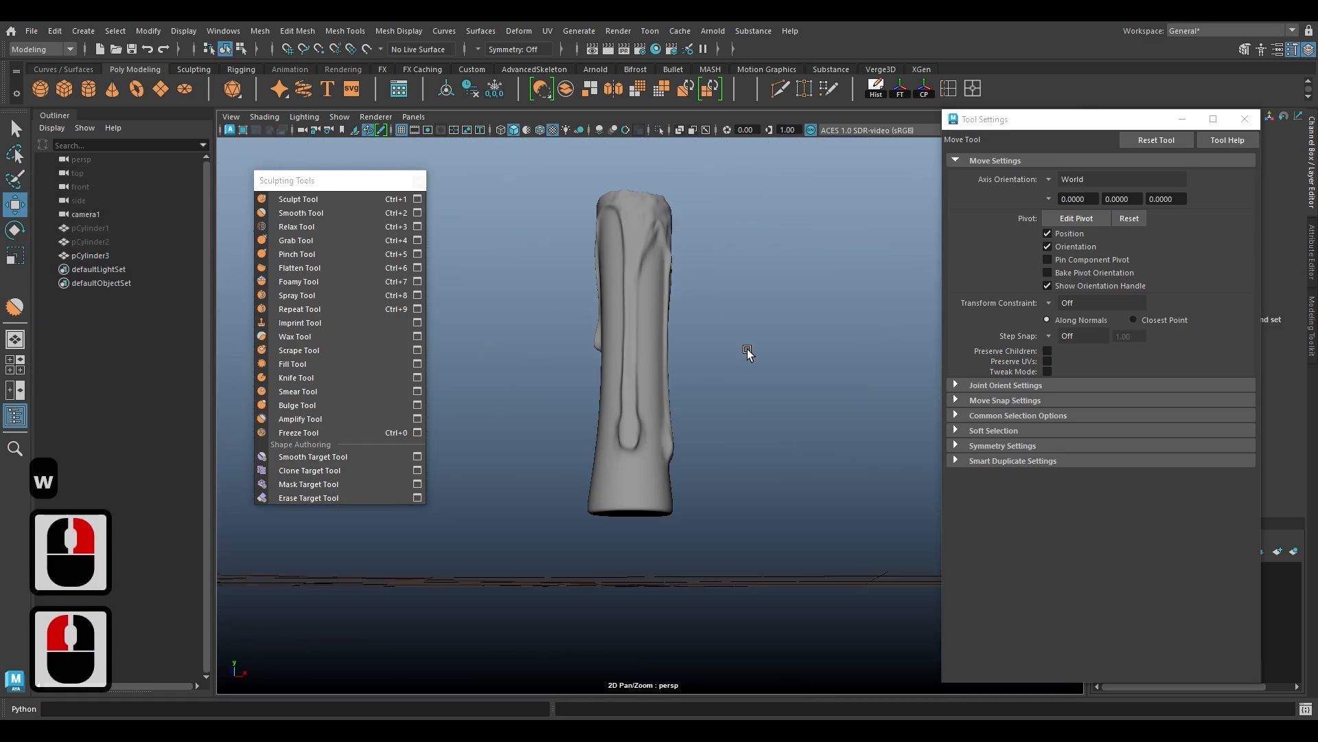
pyautogui.click(419, 181)
pyautogui.moveTo(606, 328)
pyautogui.keyDown('alt'); pyautogui.mouseDown()
pyautogui.moveTo(408, 368)
pyautogui.moveTo(497, 381)
pyautogui.moveTo(342, 362)
pyautogui.moveTo(436, 424)
pyautogui.moveTo(792, 383)
pyautogui.moveTo(732, 393)
pyautogui.moveTo(682, 427)
pyautogui.moveTo(682, 444)
pyautogui.mouseUp(); pyautogui.keyUp('alt')
pyautogui.moveTo(683, 444)
pyautogui.keyDown('alt'); pyautogui.mouseDown(button='right')
pyautogui.moveTo(632, 382)
pyautogui.moveTo(698, 459)
pyautogui.mouseUp(button='right'); pyautogui.keyUp('alt')
pyautogui.keyDown('alt'); pyautogui.moveTo(698, 460); pyautogui.dragTo(603, 436); pyautogui.keyUp('alt')
pyautogui.click(1244, 120)
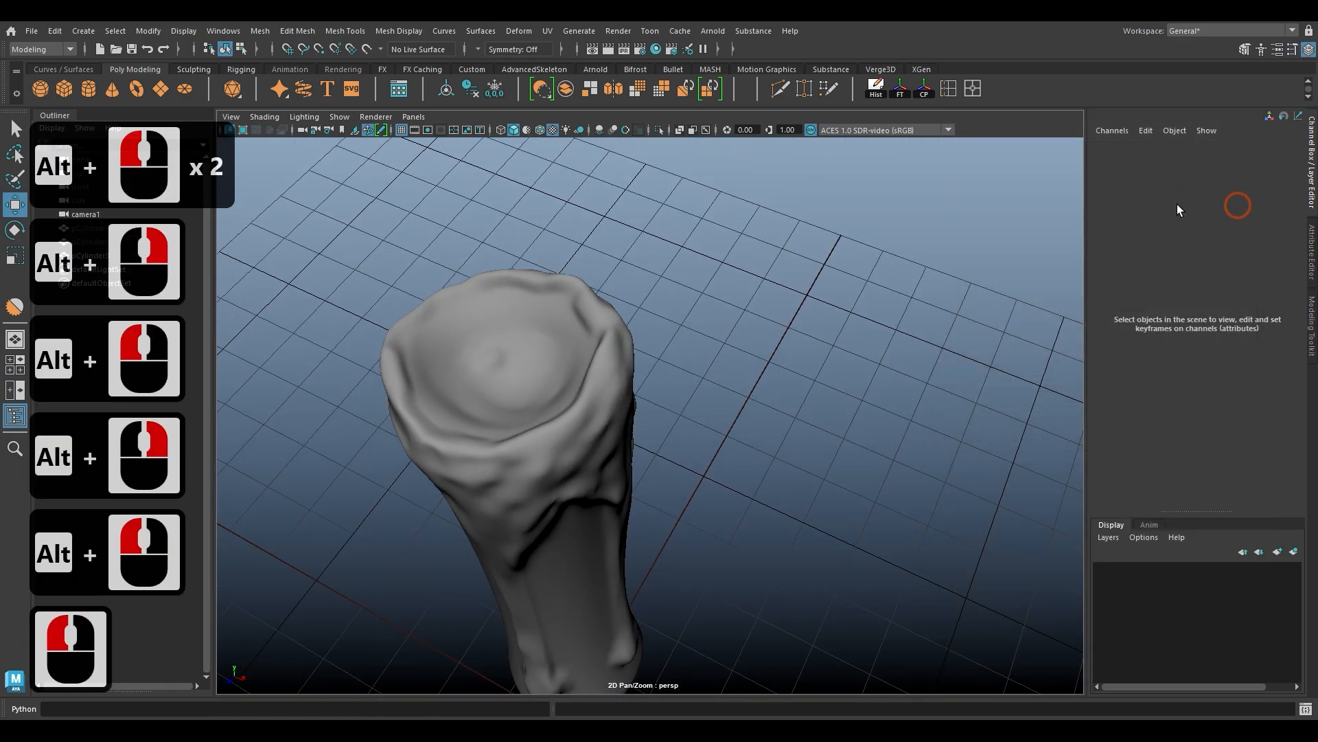
# Step: Select the column and set the Divisions of its polySmoothFace3 input to 1
pyautogui.click(544, 333)
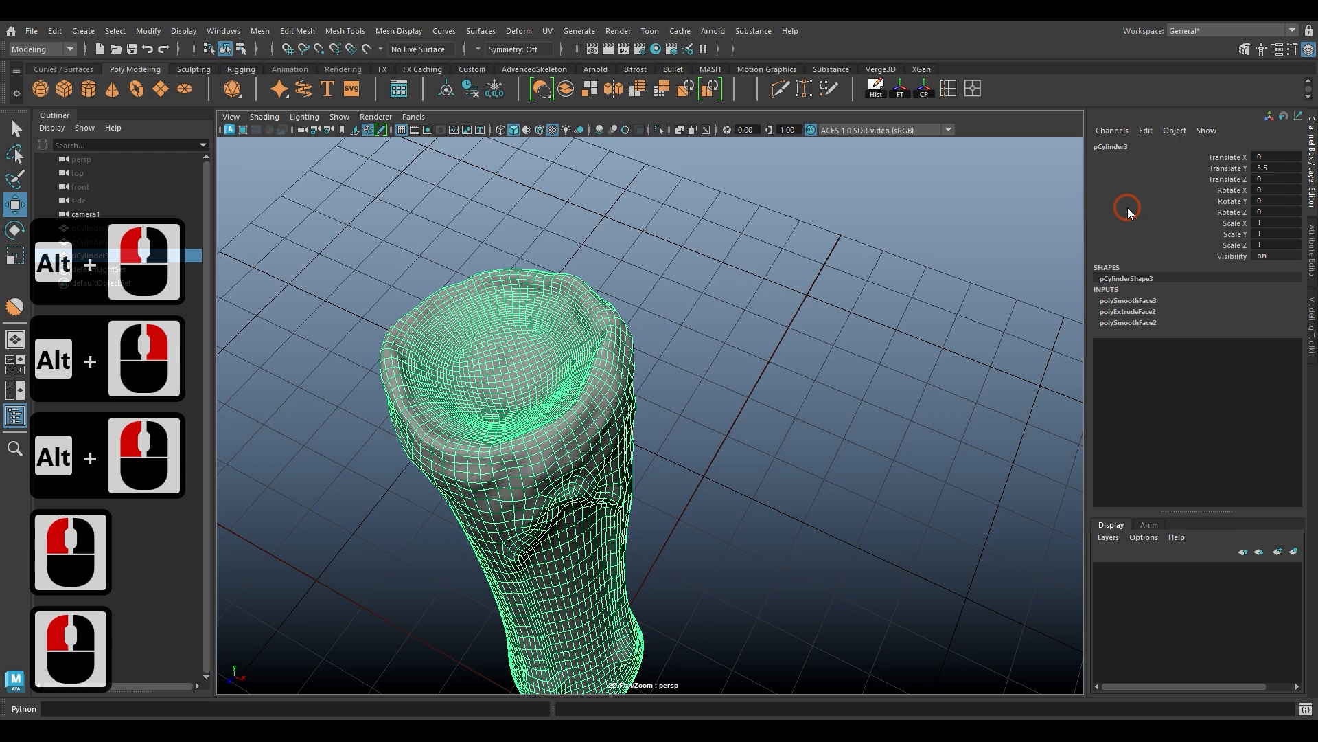
pyautogui.click(1129, 300)
pyautogui.click(1281, 333)
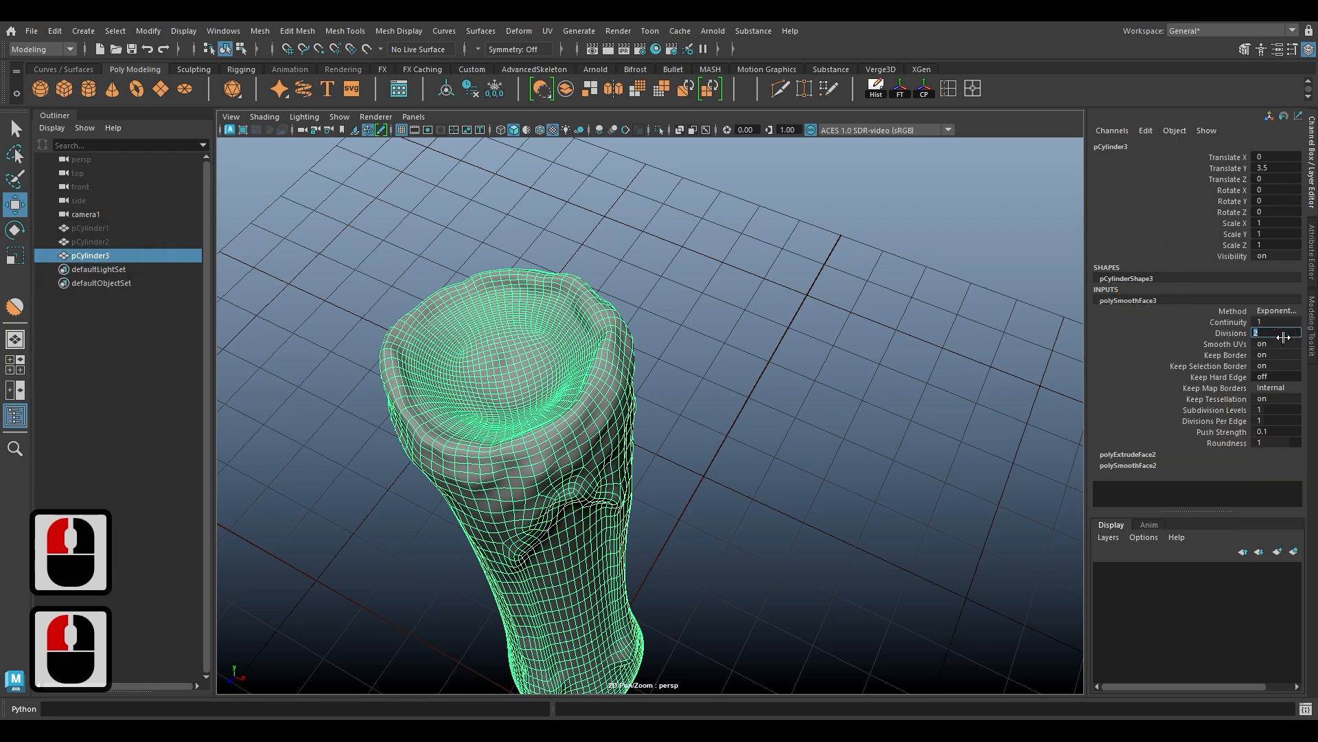
pyautogui.write('1')
pyautogui.press('Return')
pyautogui.scroll(-2, 472, 298)
pyautogui.scroll(-2, 472, 298)
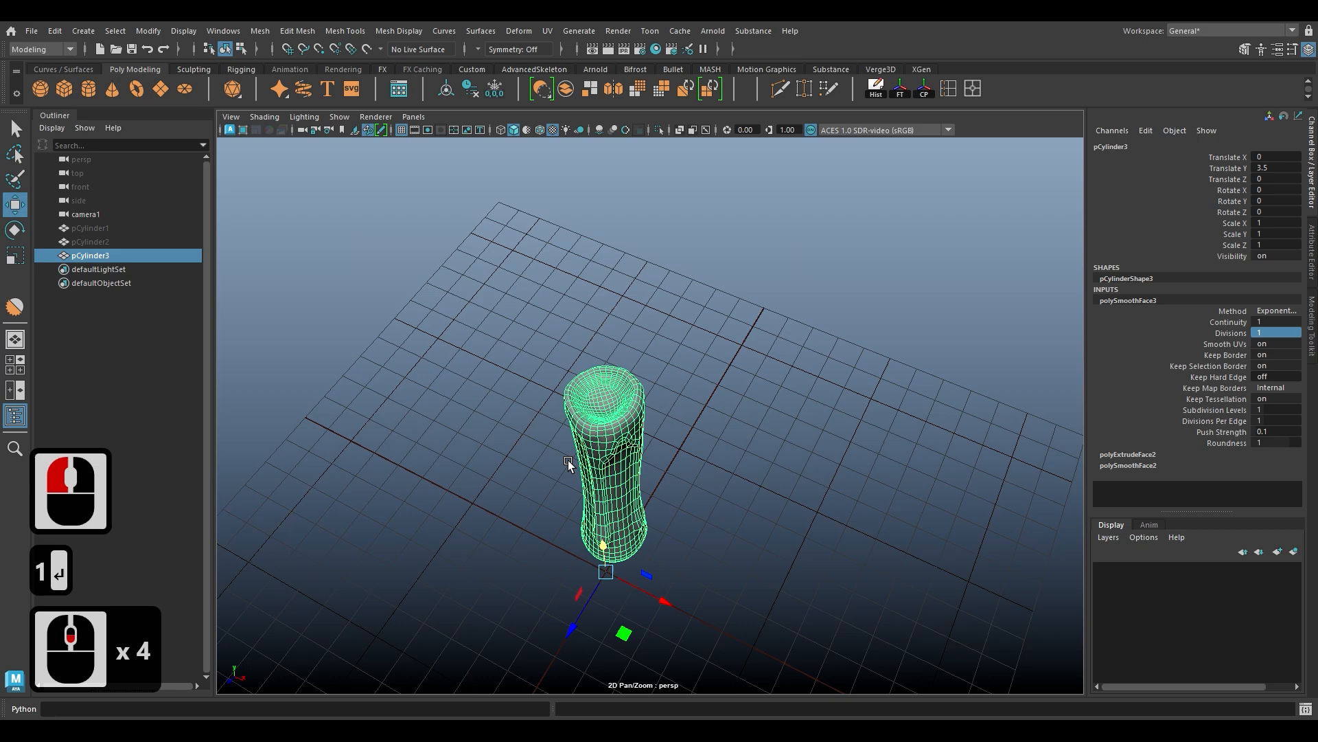
# Step: Return the column to object mode, clear the selection and save the scene
pyautogui.keyDown('alt'); pyautogui.moveTo(568, 460); pyautogui.dragTo(684, 478); pyautogui.keyUp('alt')
pyautogui.keyDown('alt'); pyautogui.moveTo(683, 477); pyautogui.dragTo(594, 477, button='middle'); pyautogui.keyUp('alt')
pyautogui.keyDown('alt'); pyautogui.moveTo(594, 476); pyautogui.dragTo(756, 311); pyautogui.keyUp('alt')
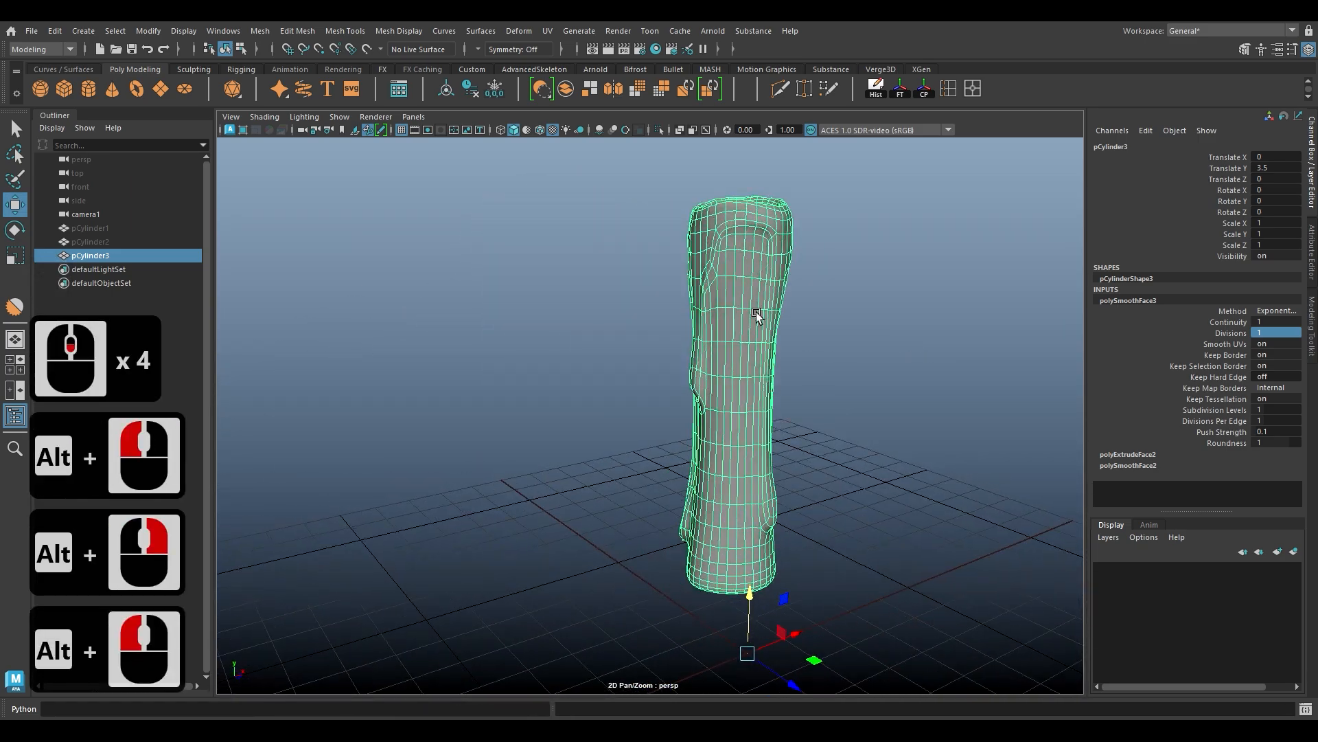
pyautogui.moveTo(752, 301); pyautogui.dragTo(810, 280, button='right')
pyautogui.click(855, 266)
pyautogui.scroll(2, 827, 327)
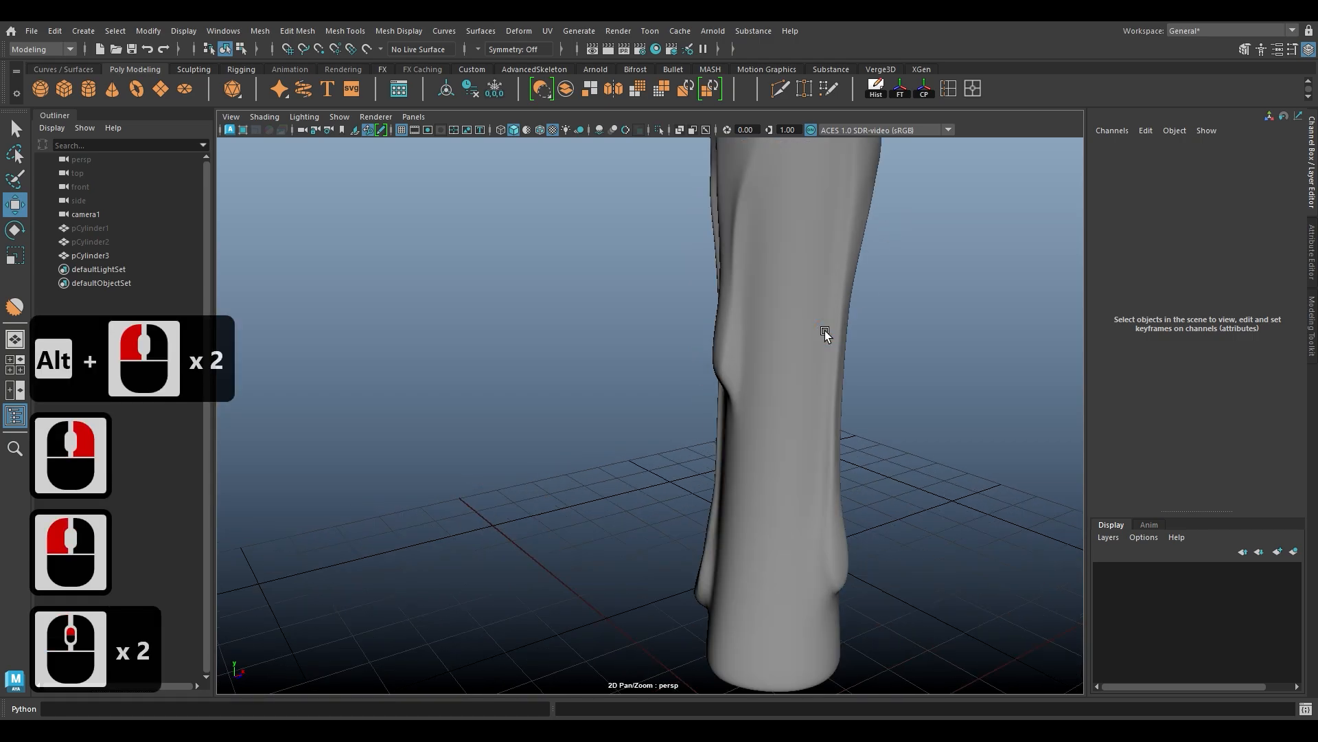
pyautogui.keyDown('alt'); pyautogui.moveTo(833, 365); pyautogui.dragTo(871, 391); pyautogui.keyUp('alt')
pyautogui.keyDown('alt'); pyautogui.moveTo(874, 372); pyautogui.dragTo(629, 410); pyautogui.keyUp('alt')
pyautogui.hotkey('ctrl', 's')
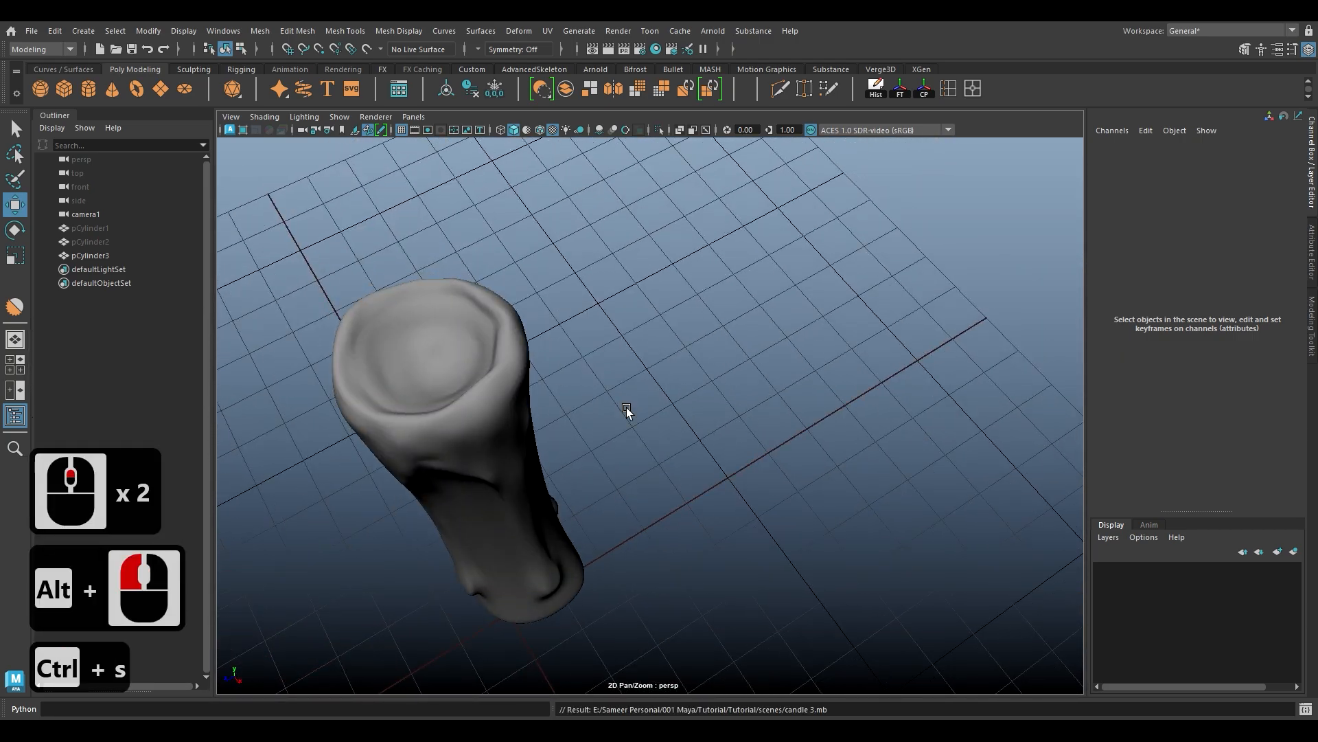
# Step: Create a polygon cylinder for the wick and, in the front view, raise it to the candle's top at Translate Y about 9.695
pyautogui.scroll(3, 447, 402)
pyautogui.keyDown('alt'); pyautogui.moveTo(513, 406); pyautogui.dragTo(512, 379); pyautogui.keyUp('alt')
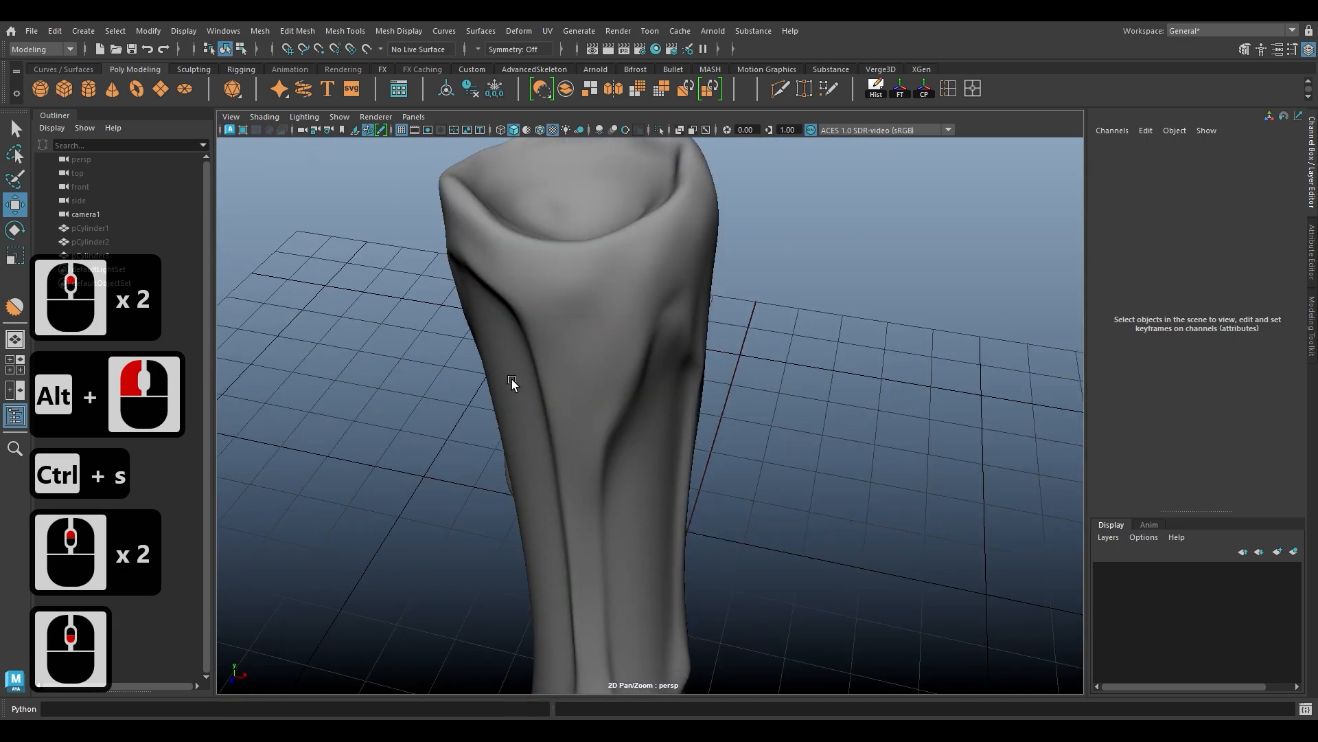
pyautogui.scroll(-6, 607, 398)
pyautogui.press('space')
pyautogui.moveTo(609, 415); pyautogui.dragTo(607, 437)
pyautogui.scroll(6, 618, 423)
pyautogui.scroll(2, 639, 410)
pyautogui.scroll(1, 639, 410)
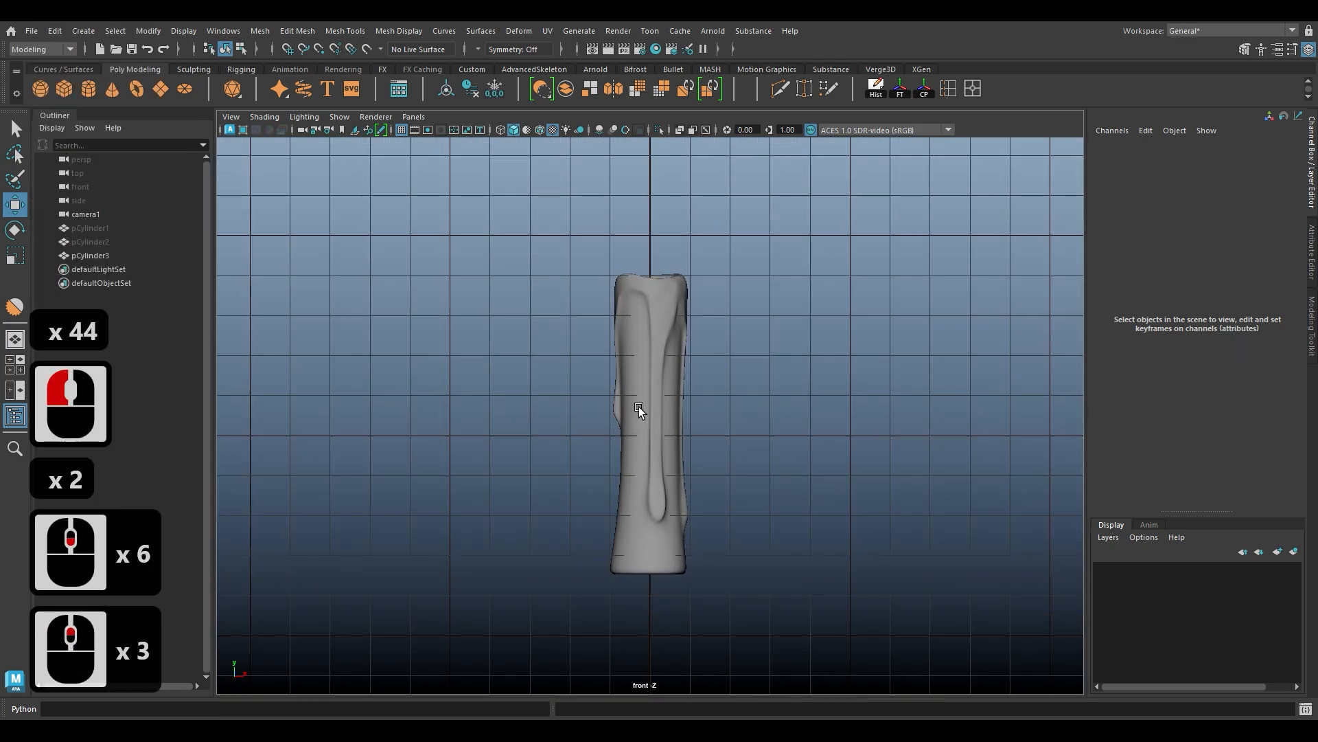
pyautogui.click(89, 88)
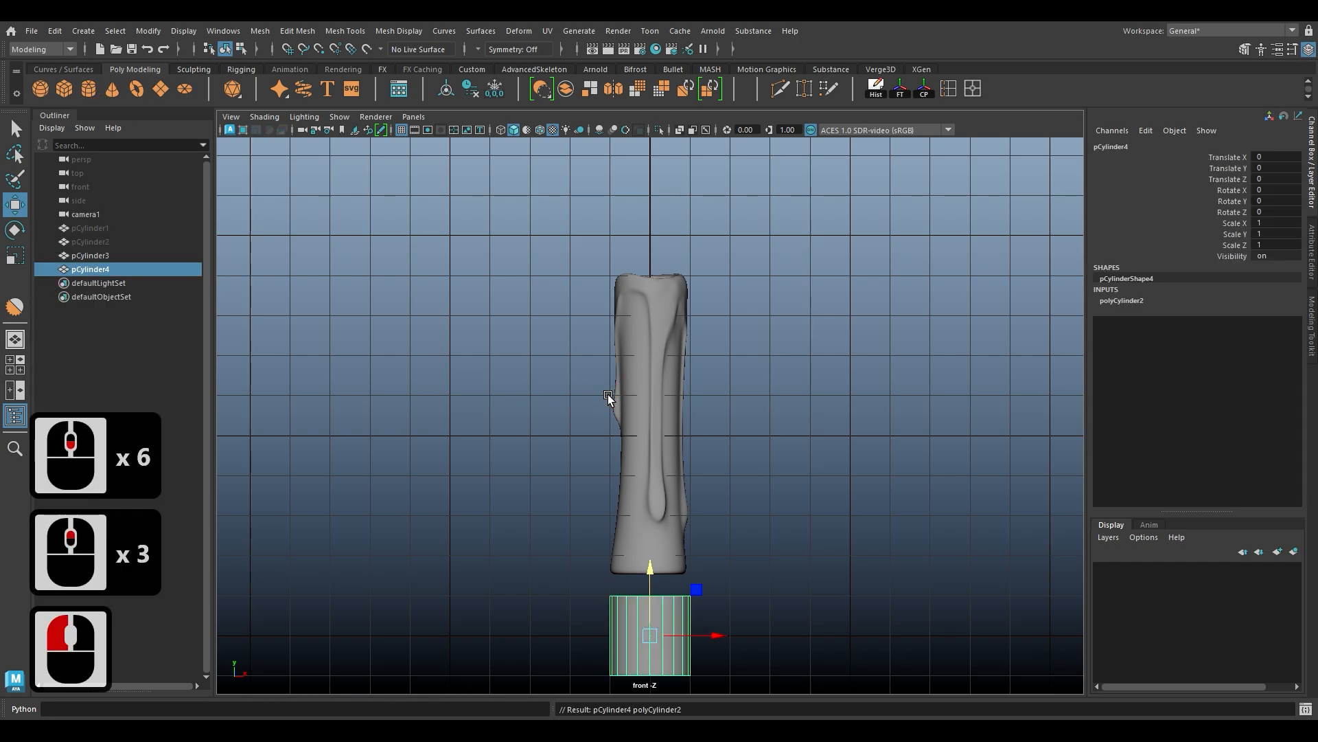
pyautogui.press('w')
pyautogui.moveTo(650, 582); pyautogui.dragTo(645, 218)
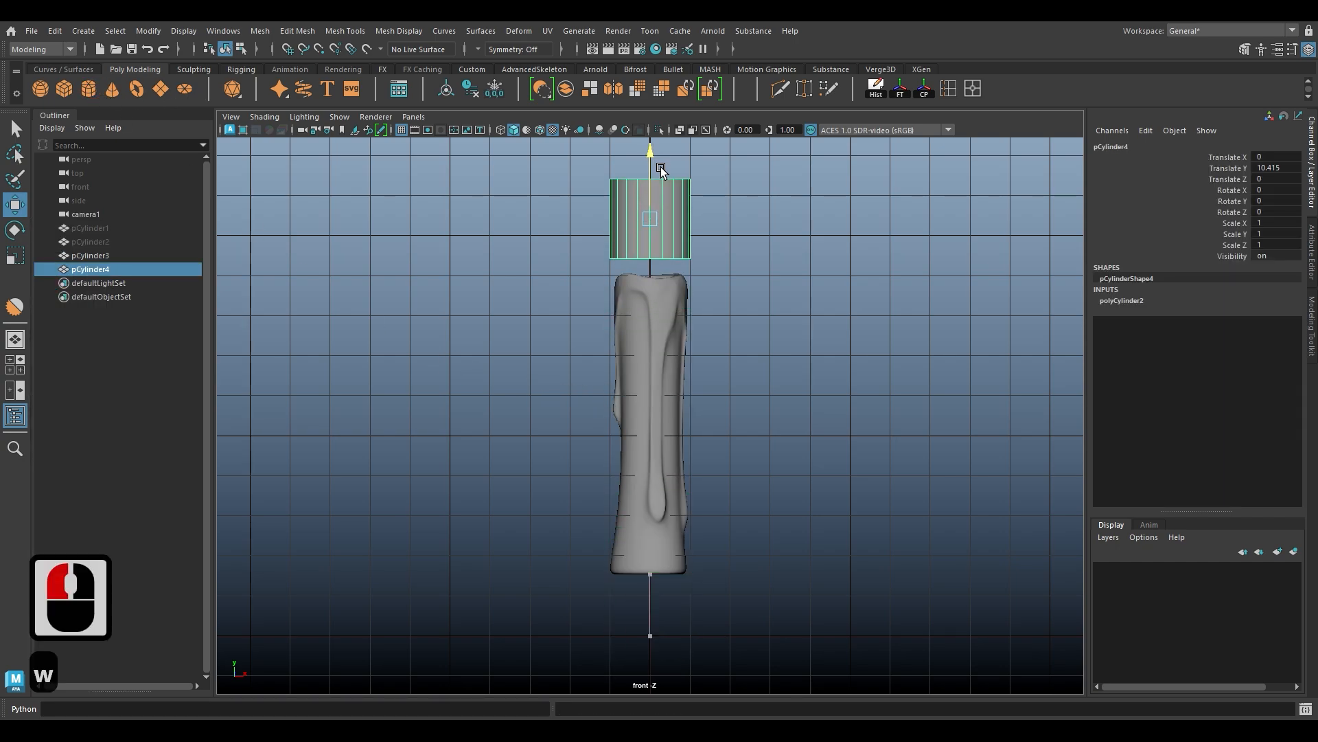
# Step: Scale the new cylinder down to about 0.138 × 0.384 × 0.138 and set its Subdivisions Axis to 8
pyautogui.press('r')
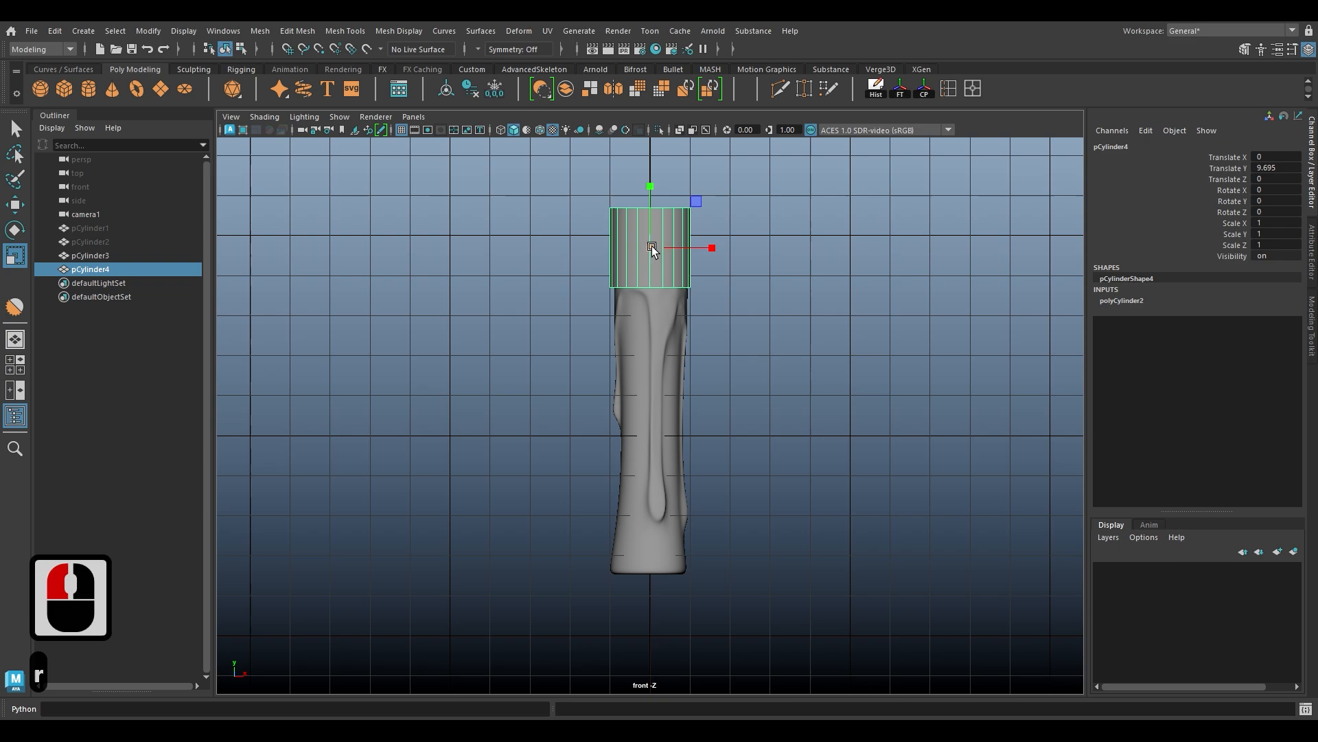
pyautogui.moveTo(651, 247); pyautogui.dragTo(653, 196)
pyautogui.click(1121, 300)
pyautogui.write('8')
pyautogui.press('Return')
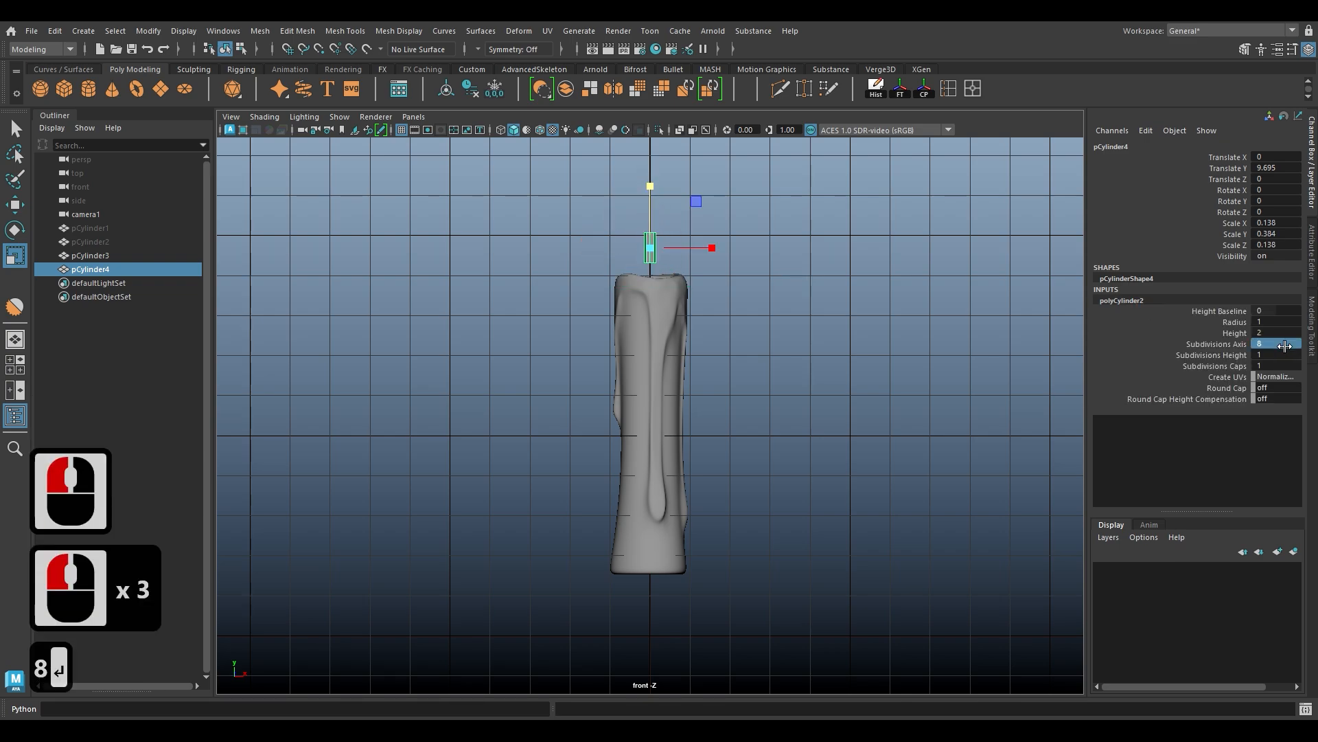
# Step: Set the wick cylinder's Height to 8 and scale it to about 0.062 × 0.15 × 0.062
pyautogui.click(1274, 333)
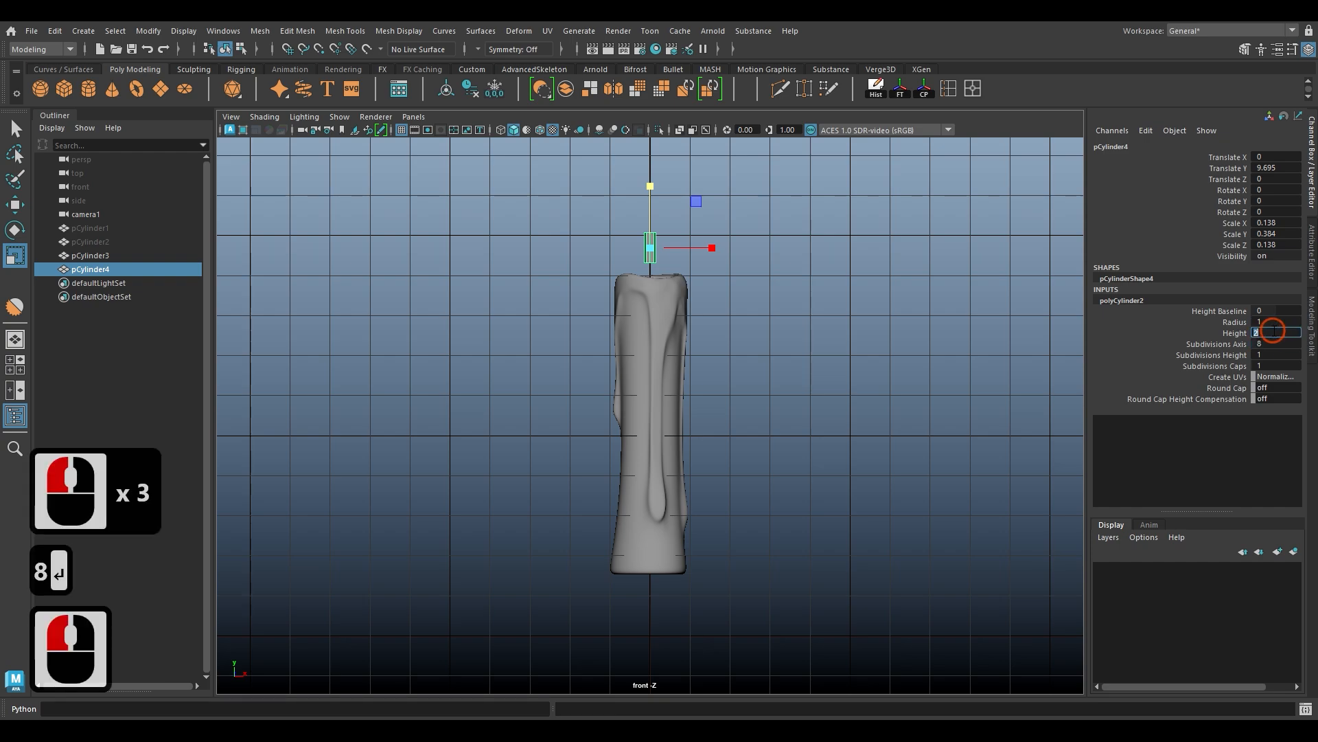
pyautogui.write('8')
pyautogui.press('Return')
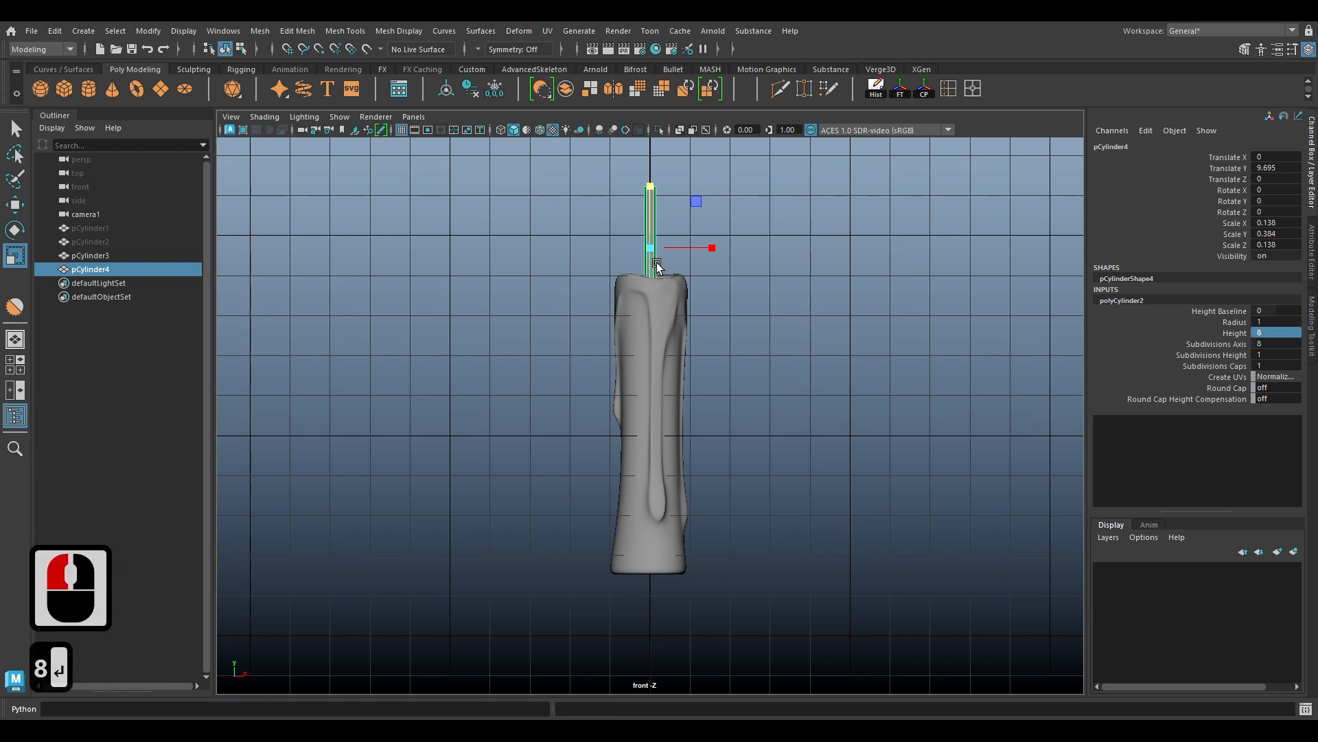
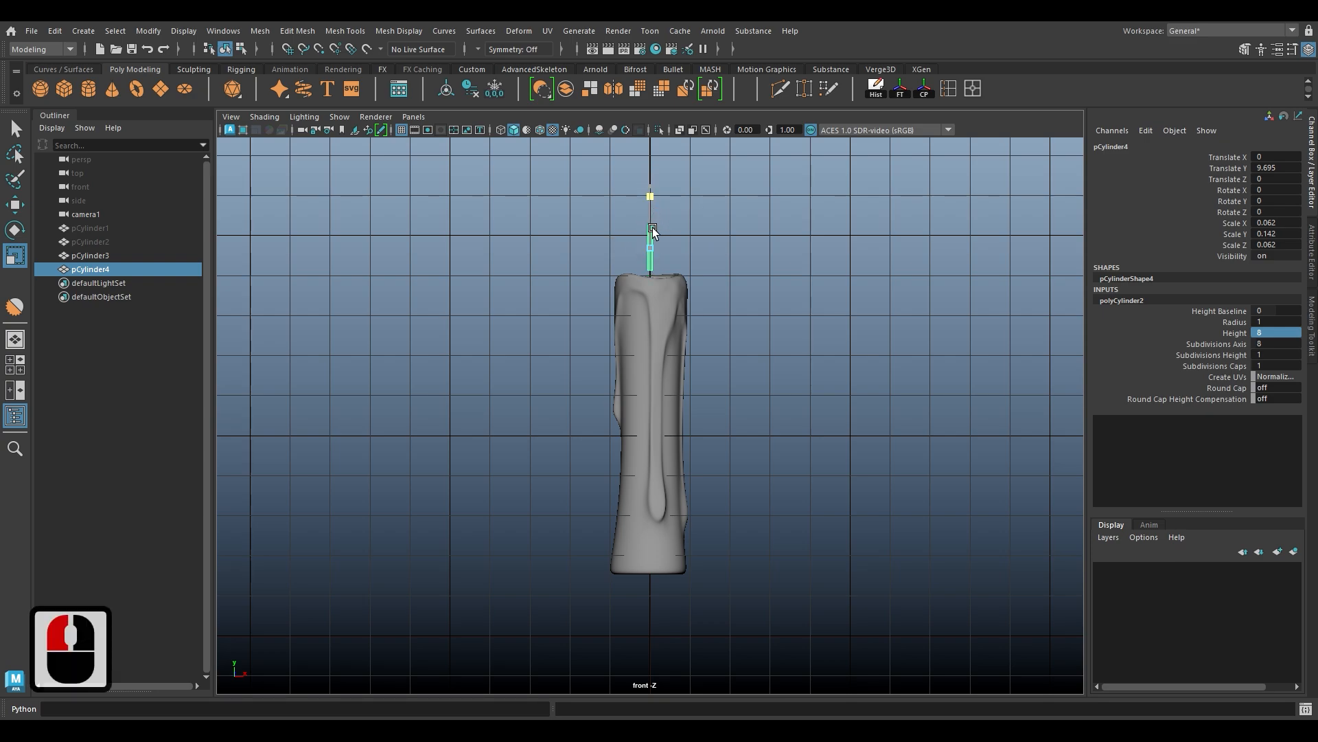
pyautogui.moveTo(652, 228); pyautogui.dragTo(657, 218)
# Step: In the top view, move the wick to the middle of the candle, at Translate Z about -0.57
pyautogui.press('space')
pyautogui.press('f')
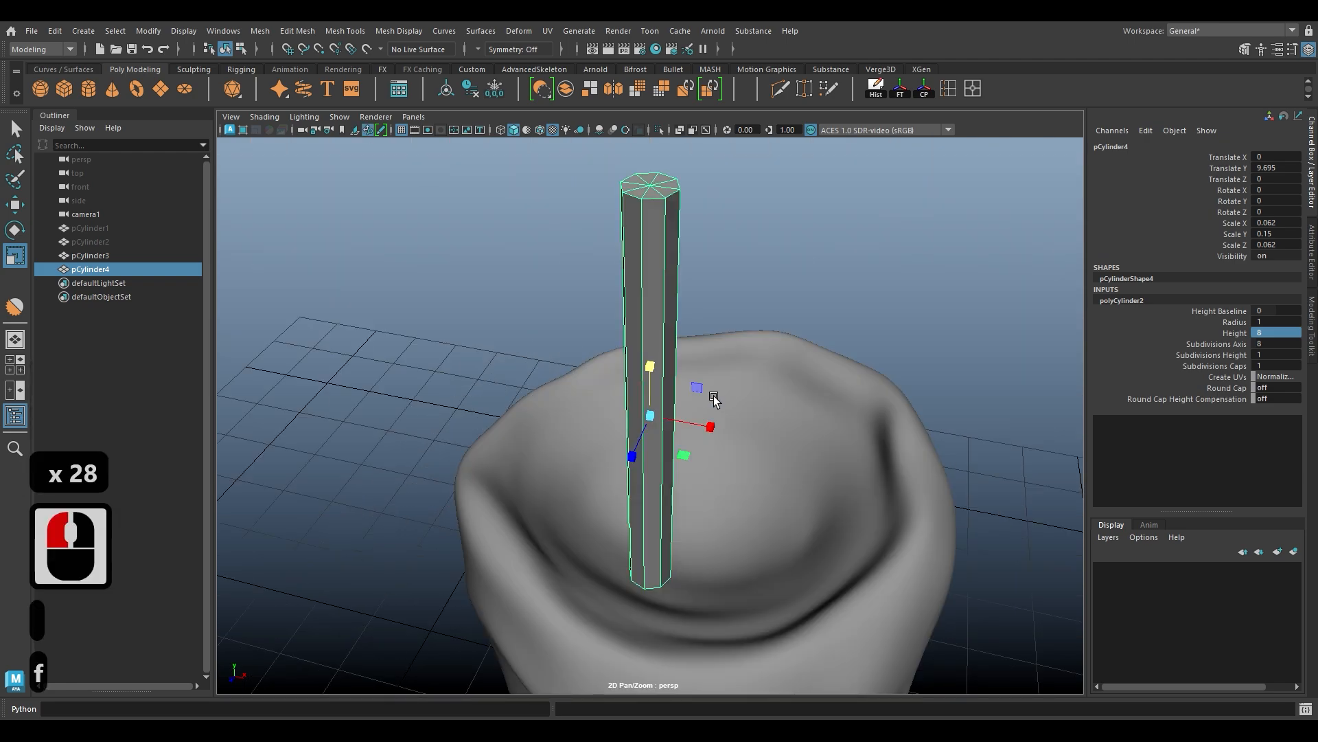
pyautogui.keyDown('alt'); pyautogui.moveTo(715, 398); pyautogui.dragTo(647, 467); pyautogui.keyUp('alt')
pyautogui.press('space')
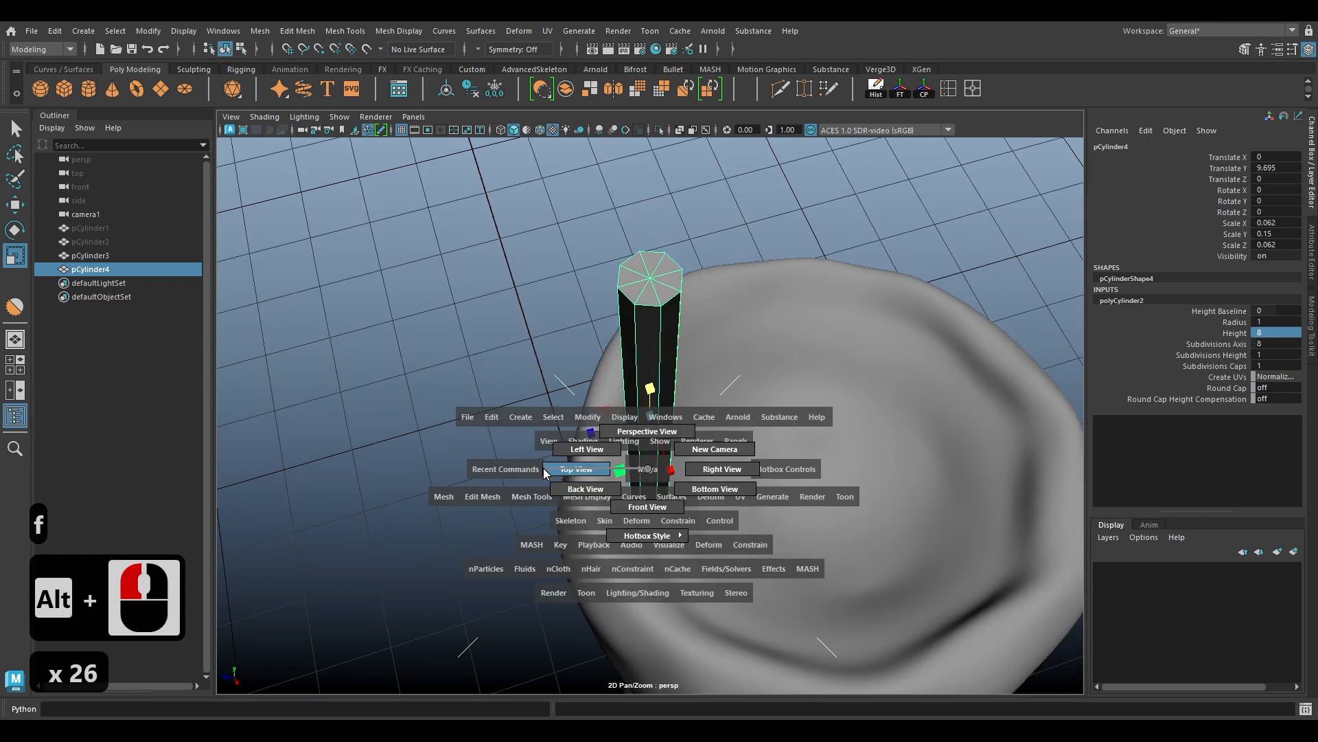
pyautogui.moveTo(543, 468); pyautogui.dragTo(567, 469)
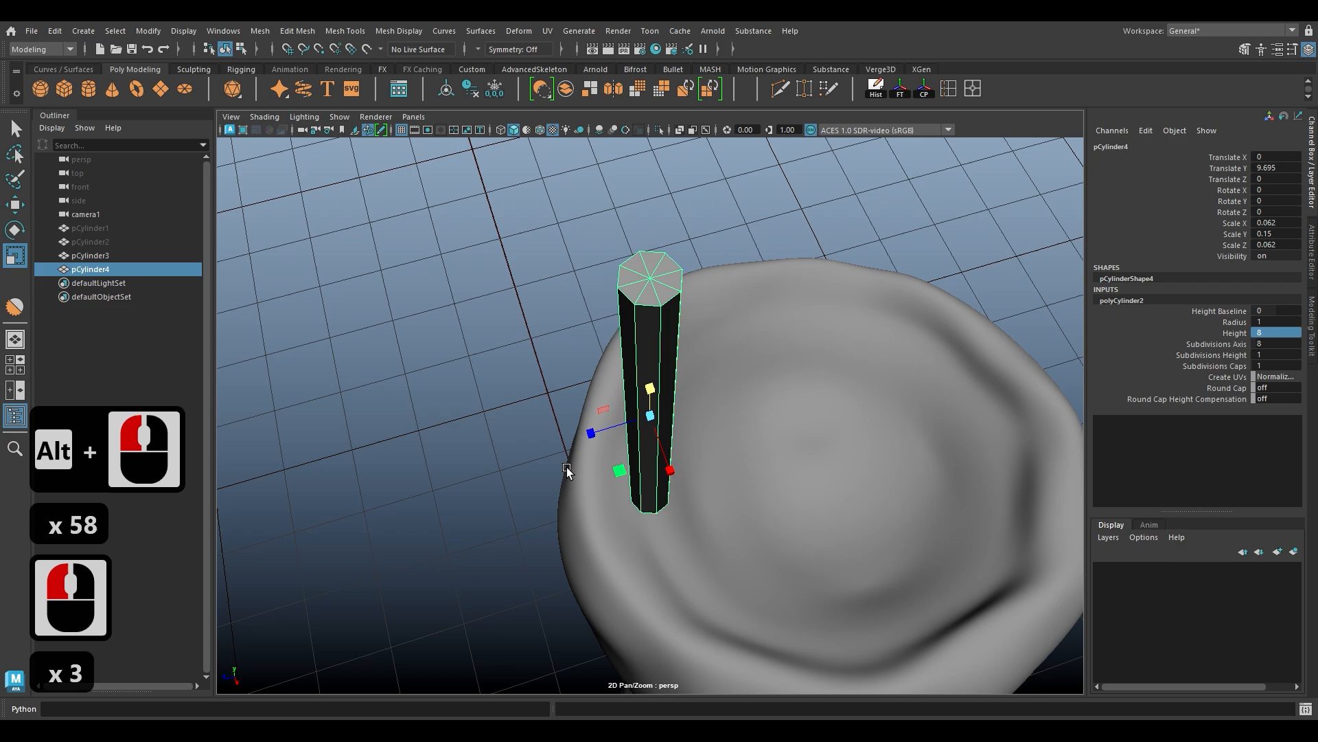
pyautogui.press('w')
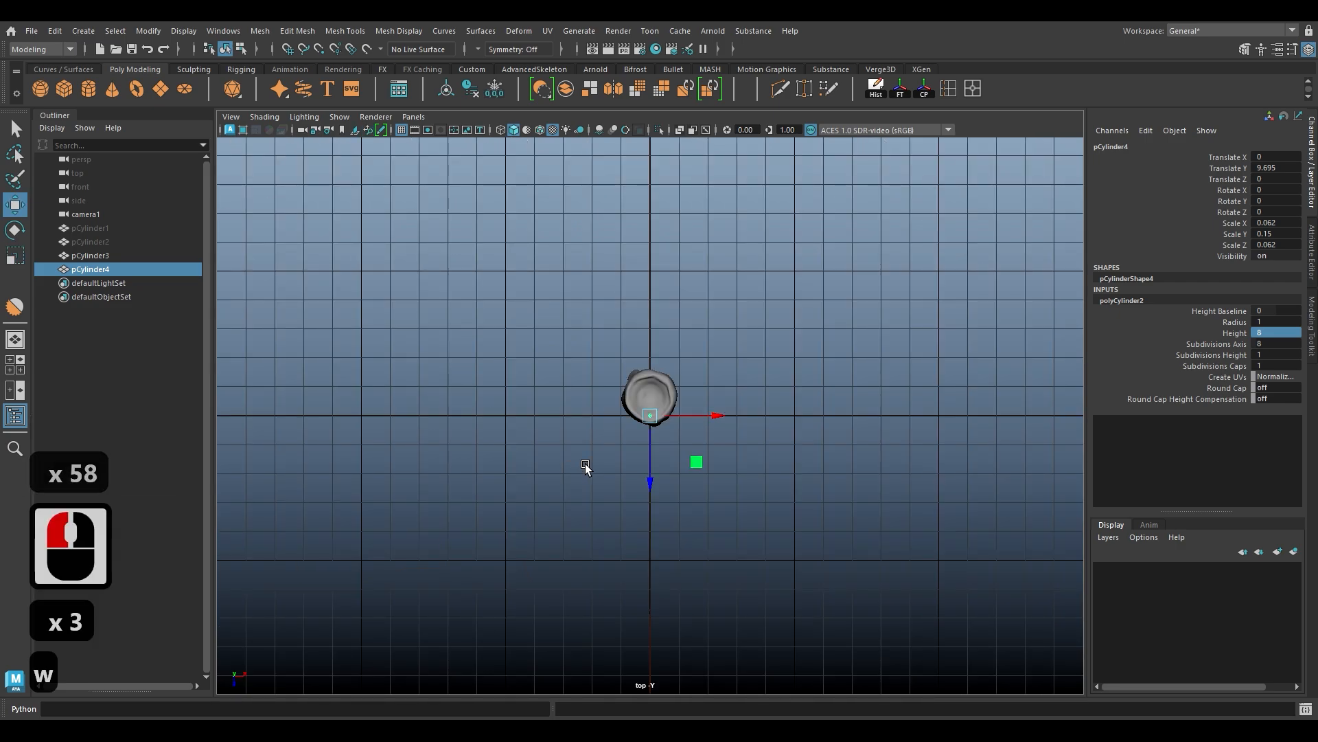
pyautogui.press('f')
pyautogui.scroll(-5, 647, 471)
pyautogui.scroll(2, 650, 481)
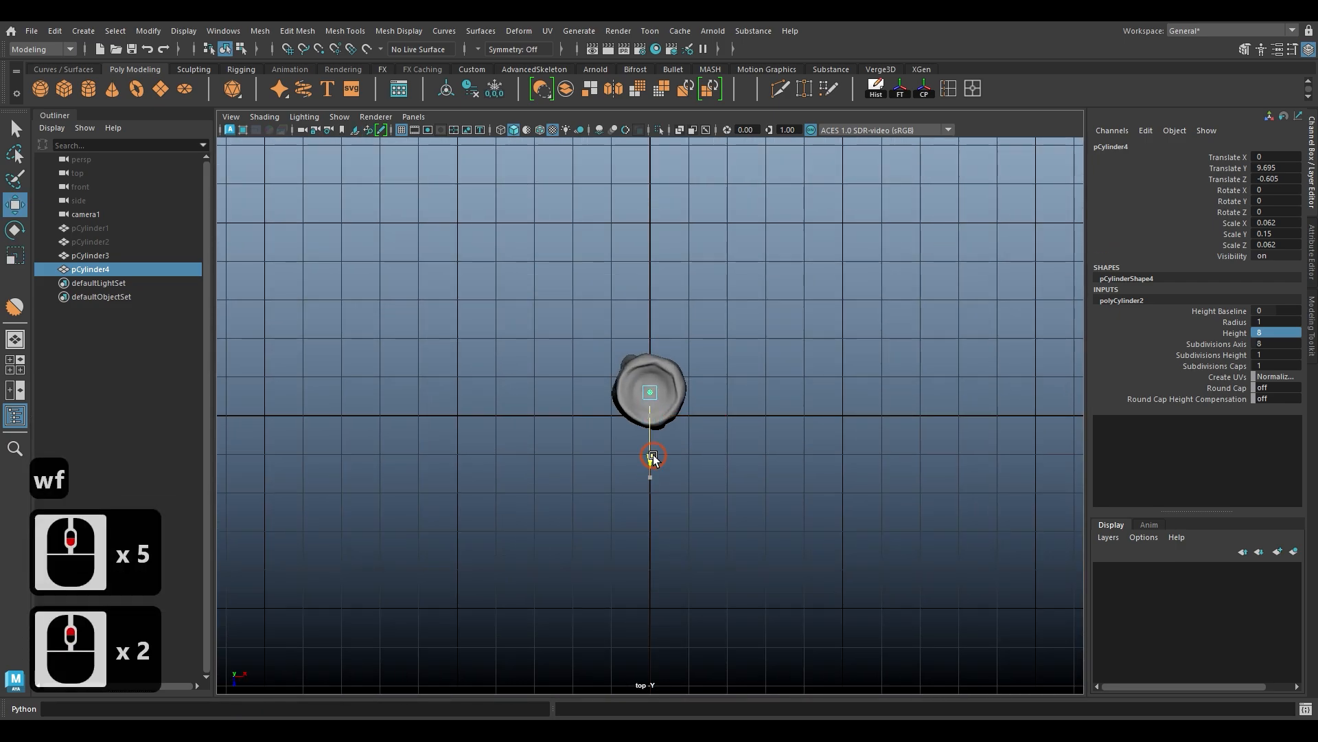
pyautogui.moveTo(652, 464); pyautogui.dragTo(650, 462)
# Step: In the perspective view, lower the wick into the candle's recess, at Translate Y about 9.025 and Translate Z about -0.619
pyautogui.press('space')
pyautogui.moveTo(654, 417); pyautogui.dragTo(653, 416)
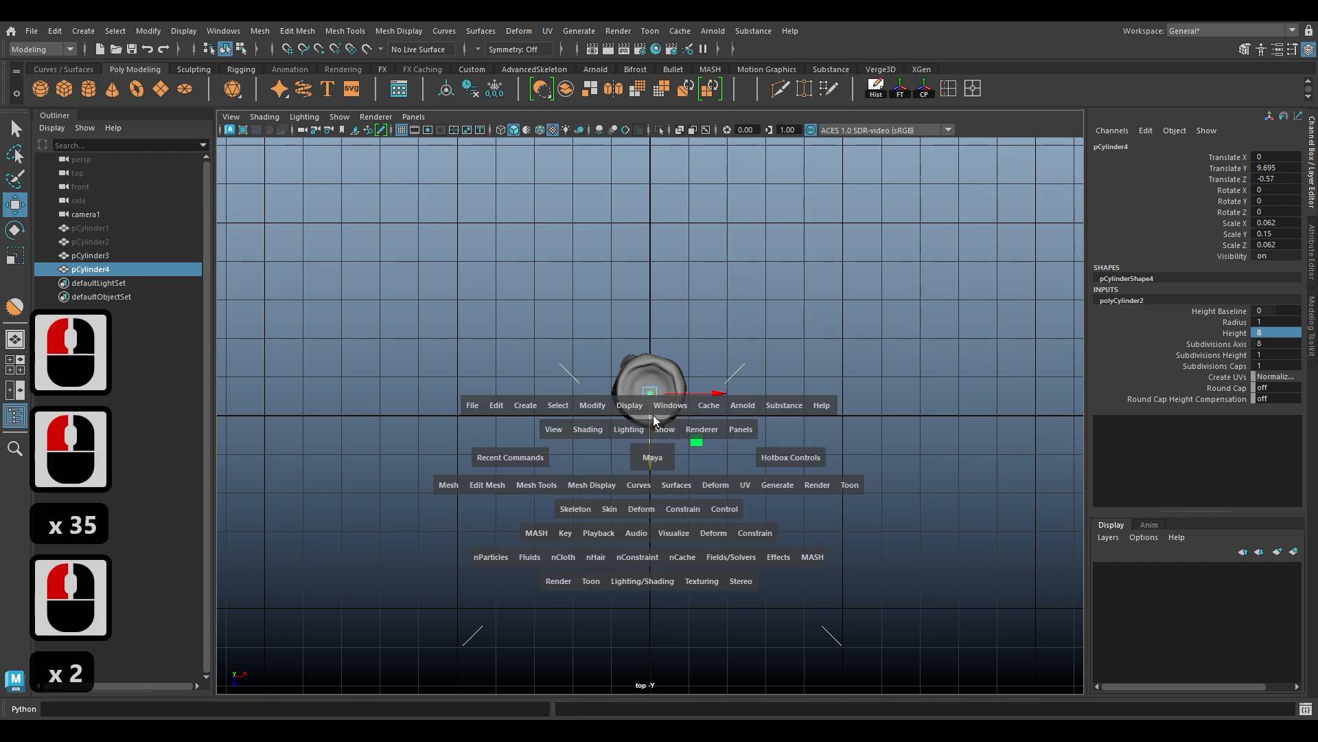
pyautogui.keyDown('alt'); pyautogui.moveTo(771, 471); pyautogui.dragTo(678, 480); pyautogui.keyUp('alt')
pyautogui.scroll(-1, 711, 426)
pyautogui.scroll(-5, 710, 429)
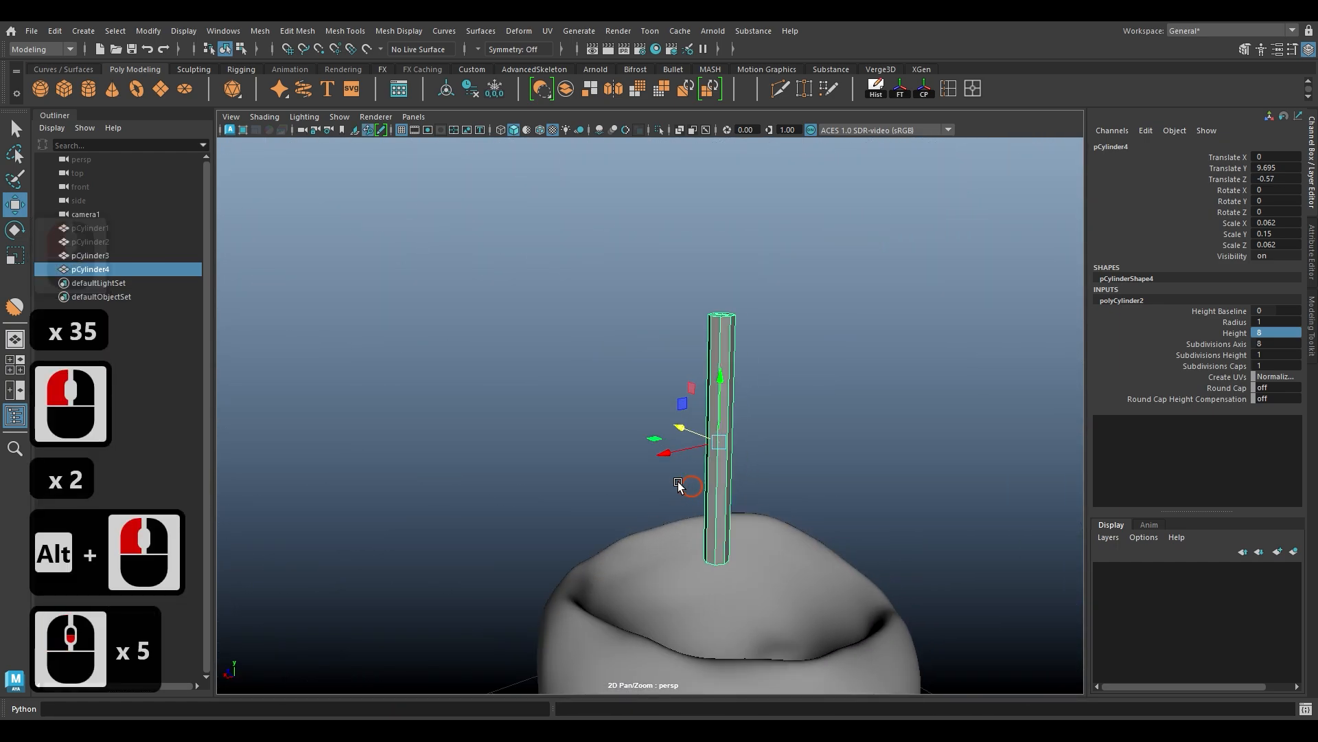
pyautogui.moveTo(723, 437); pyautogui.dragTo(730, 513)
pyautogui.scroll(-4, 809, 532)
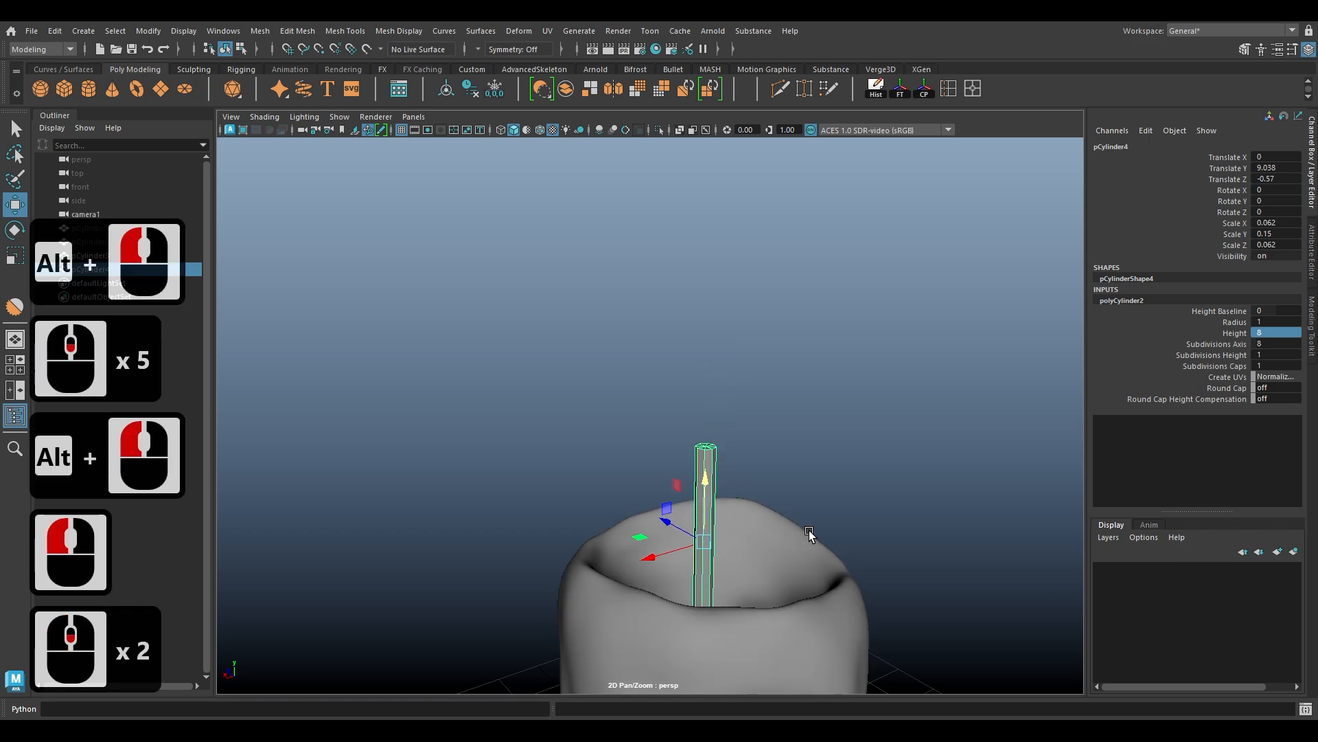
pyautogui.keyDown('alt'); pyautogui.moveTo(809, 532); pyautogui.dragTo(723, 489); pyautogui.keyUp('alt')
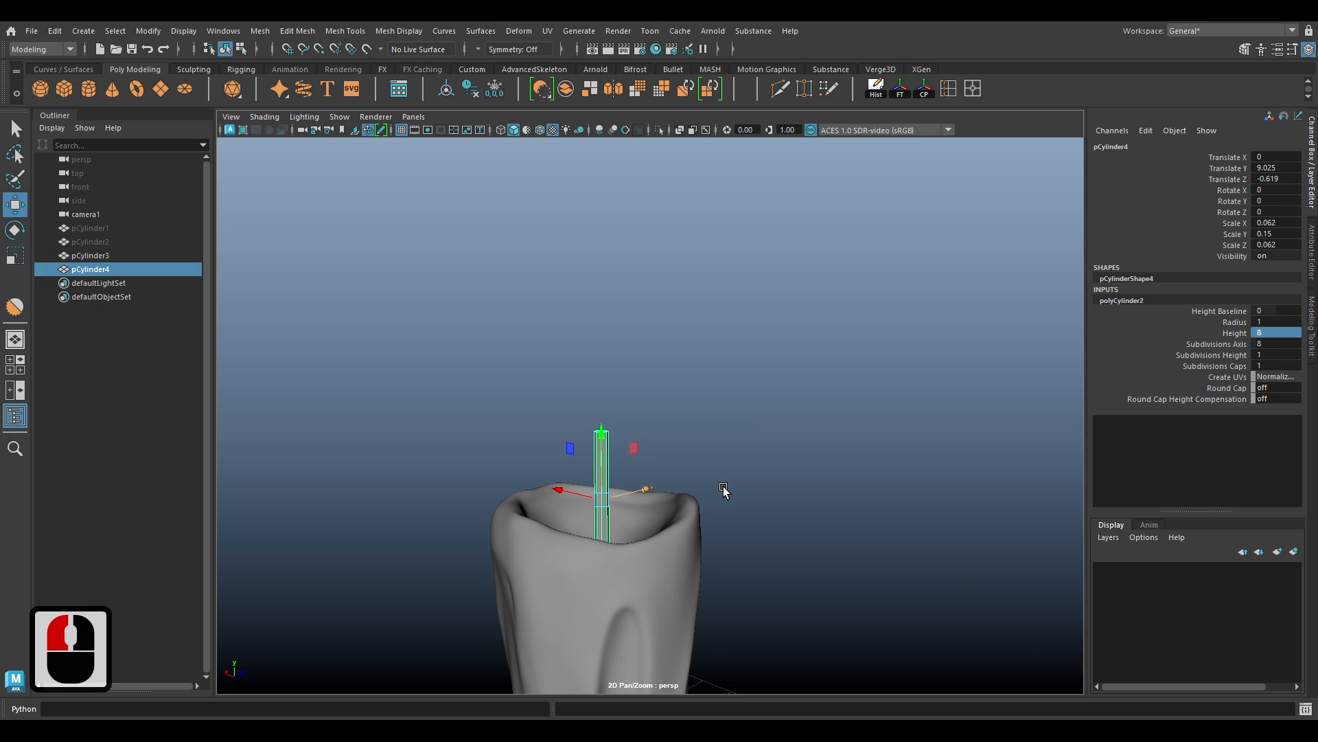
# Step: Isolate the wick cylinder and frame it from below
pyautogui.click(659, 129)
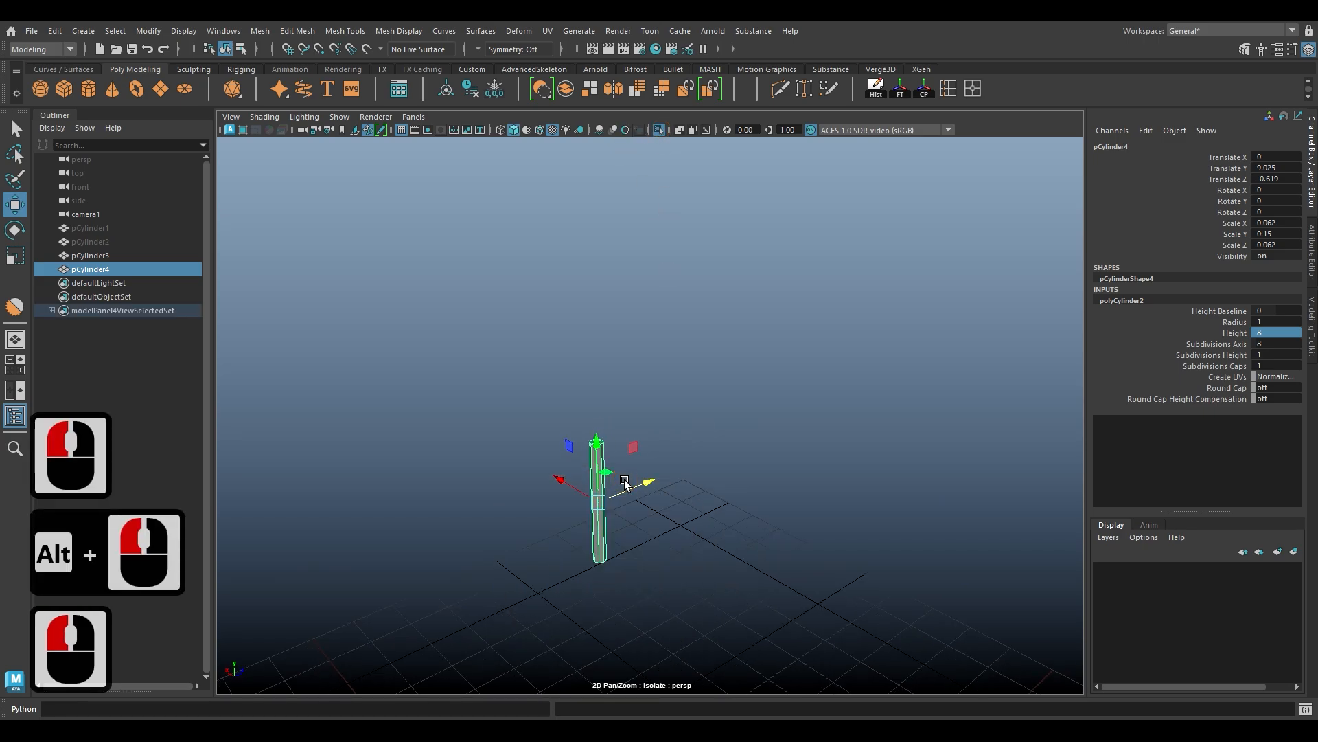
pyautogui.press('f')
pyautogui.moveTo(626, 458)
pyautogui.keyDown('alt'); pyautogui.mouseDown()
pyautogui.moveTo(622, 473)
pyautogui.moveTo(632, 464)
pyautogui.mouseUp(); pyautogui.keyUp('alt')
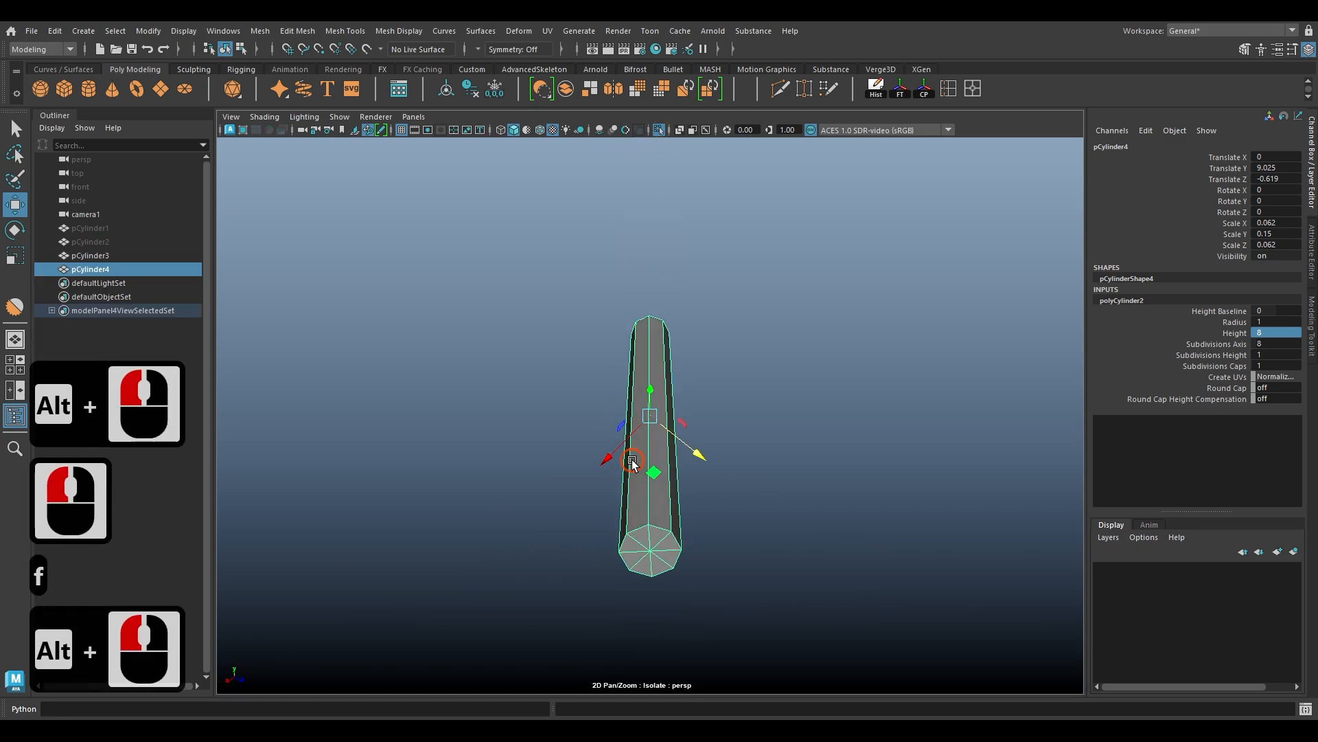
# Step: Select all the faces of the wick's bottom cap and delete them
pyautogui.moveTo(687, 326); pyautogui.dragTo(691, 367, button='right')
pyautogui.keyDown('alt'); pyautogui.moveTo(674, 480); pyautogui.dragTo(675, 446); pyautogui.keyUp('alt')
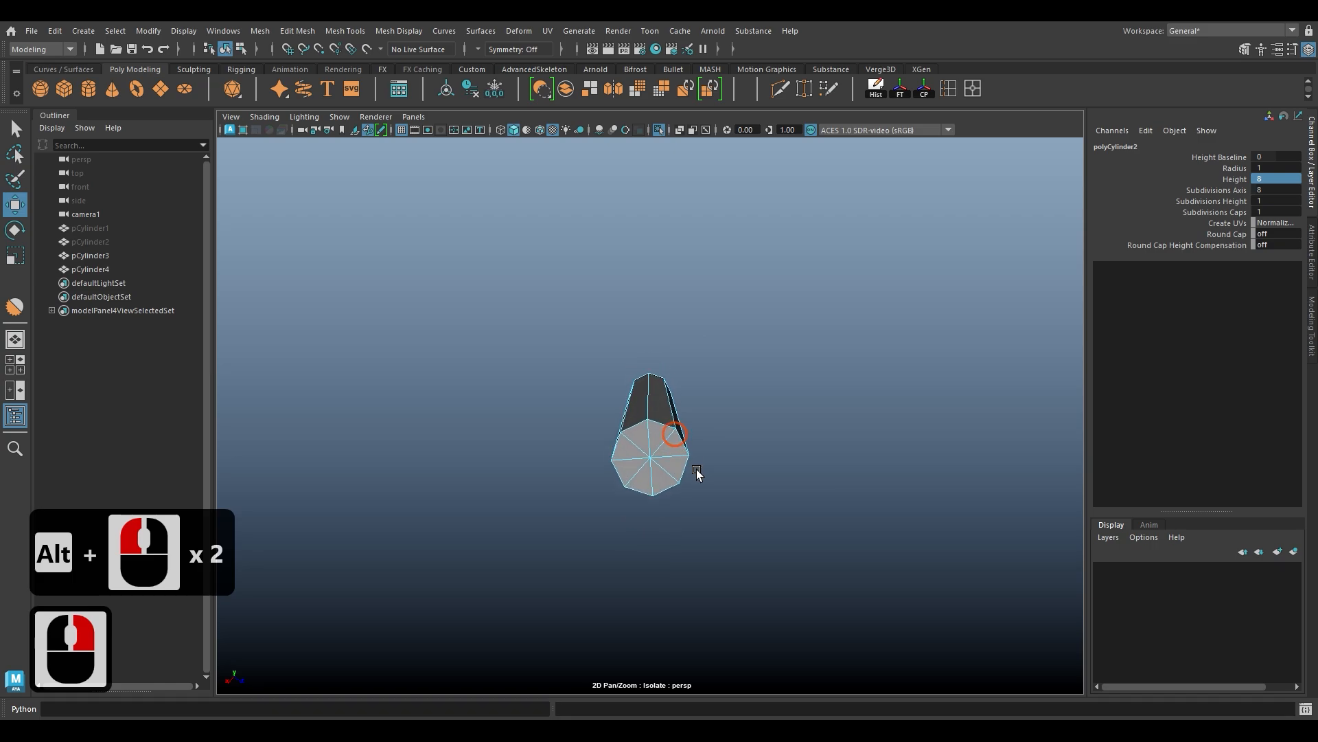
pyautogui.keyDown('alt'); pyautogui.moveTo(699, 476); pyautogui.dragTo(745, 529, button='right'); pyautogui.keyUp('alt')
pyautogui.click(642, 450)
pyautogui.press('Tab')
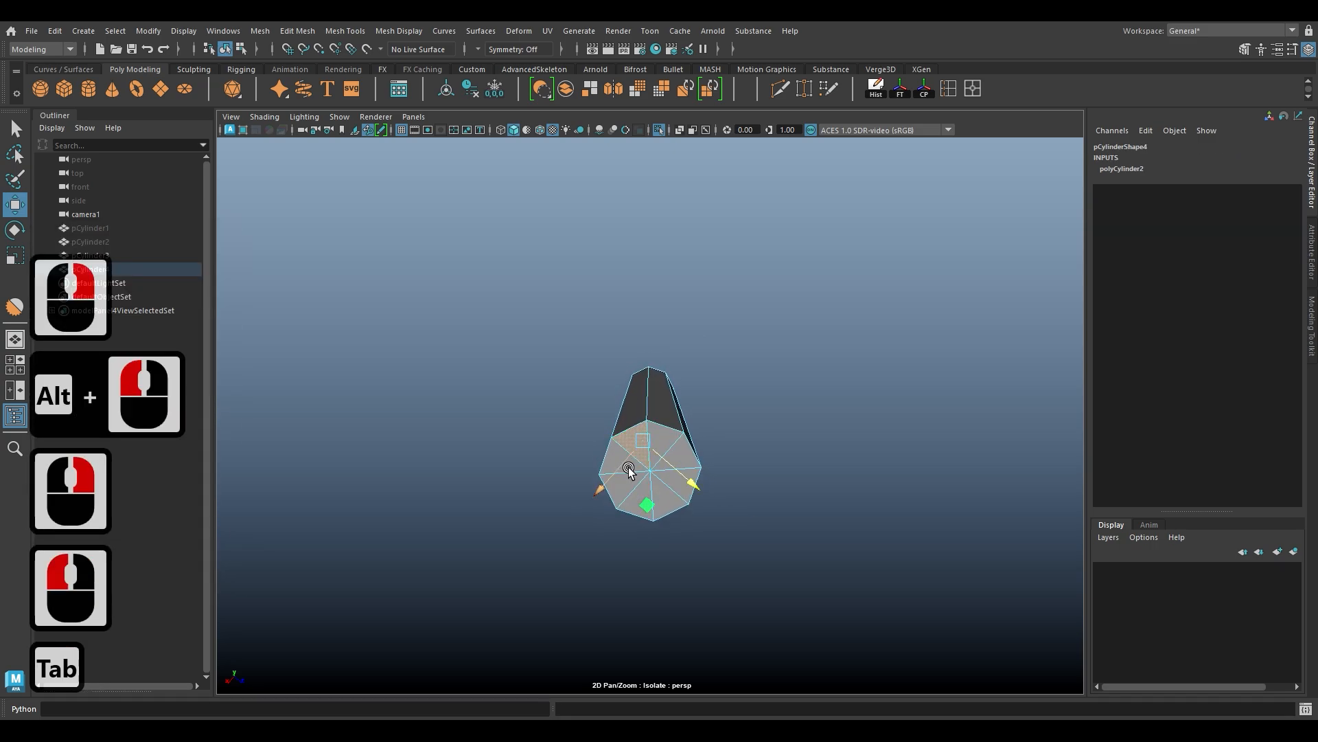
pyautogui.press('Tab')
pyautogui.press('Tab')
pyautogui.press('Tab')
pyautogui.press('Tab')
pyautogui.press('Tab')
pyautogui.press('Tab')
pyautogui.press('Tab')
pyautogui.press('Tab')
pyautogui.press('Tab')
pyautogui.press('Tab')
pyautogui.click(656, 460)
pyautogui.press('Tab')
pyautogui.press('Tab')
pyautogui.press('Tab')
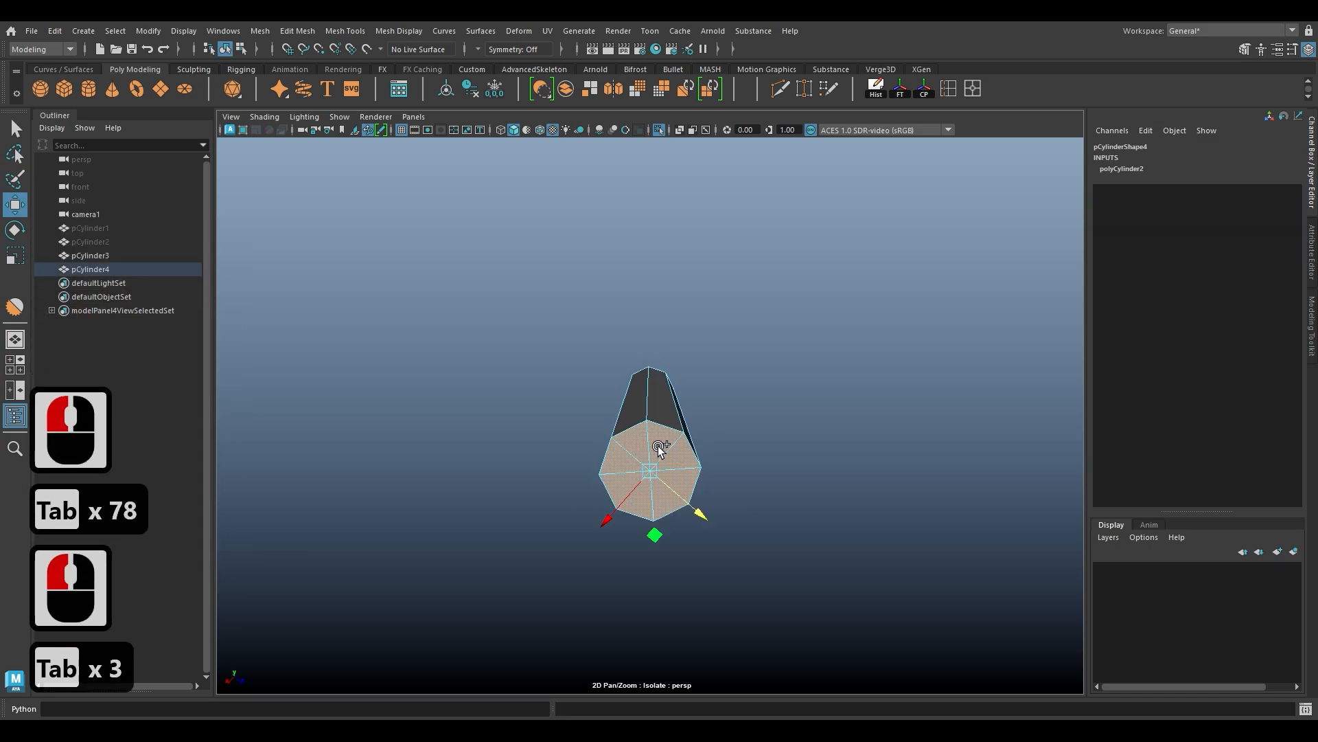
pyautogui.press('Delete')
# Step: Select the wick's open bottom edge loop, scale it outward, and end the isolation
pyautogui.keyDown('alt'); pyautogui.moveTo(692, 458); pyautogui.dragTo(651, 393); pyautogui.keyUp('alt')
pyautogui.moveTo(648, 326); pyautogui.dragTo(645, 283, button='right')
pyautogui.keyDown('alt'); pyautogui.moveTo(650, 431); pyautogui.dragTo(646, 389); pyautogui.keyUp('alt')
pyautogui.doubleClick(637, 427)
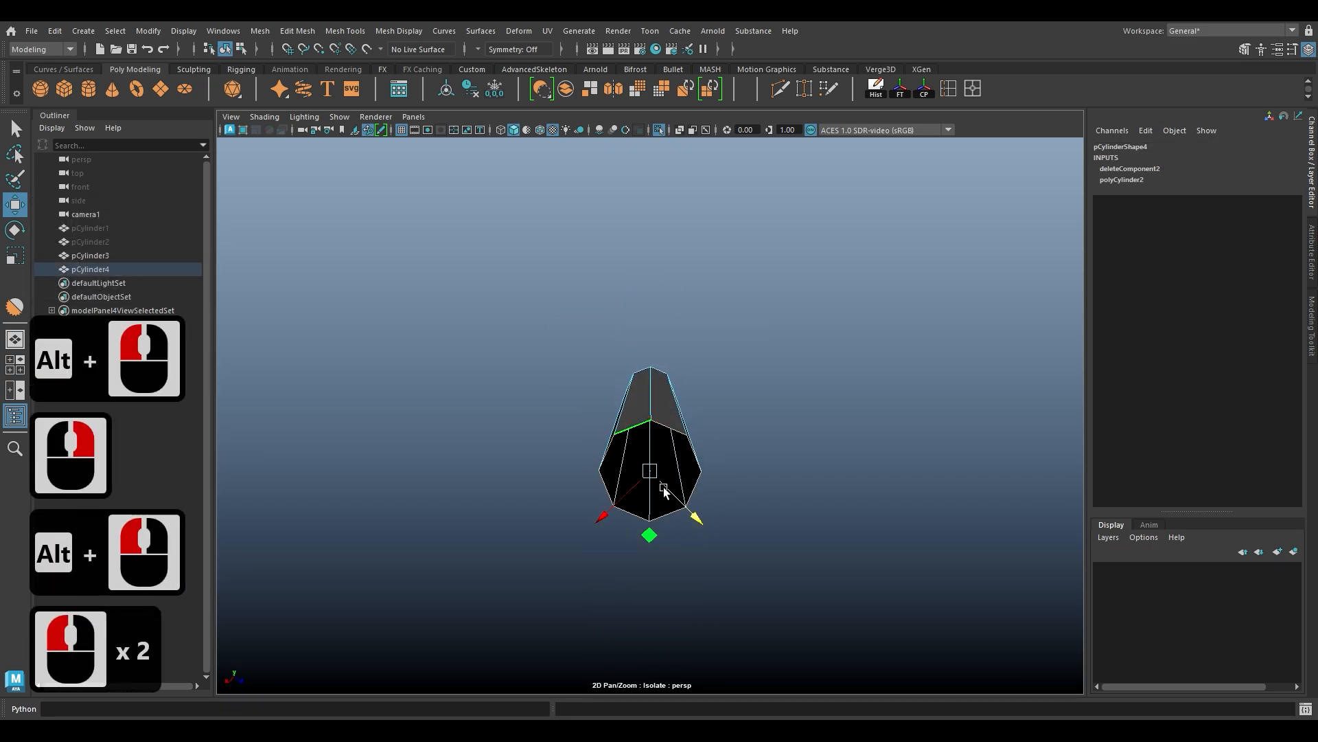
pyautogui.press('r')
pyautogui.moveTo(670, 480); pyautogui.dragTo(676, 482)
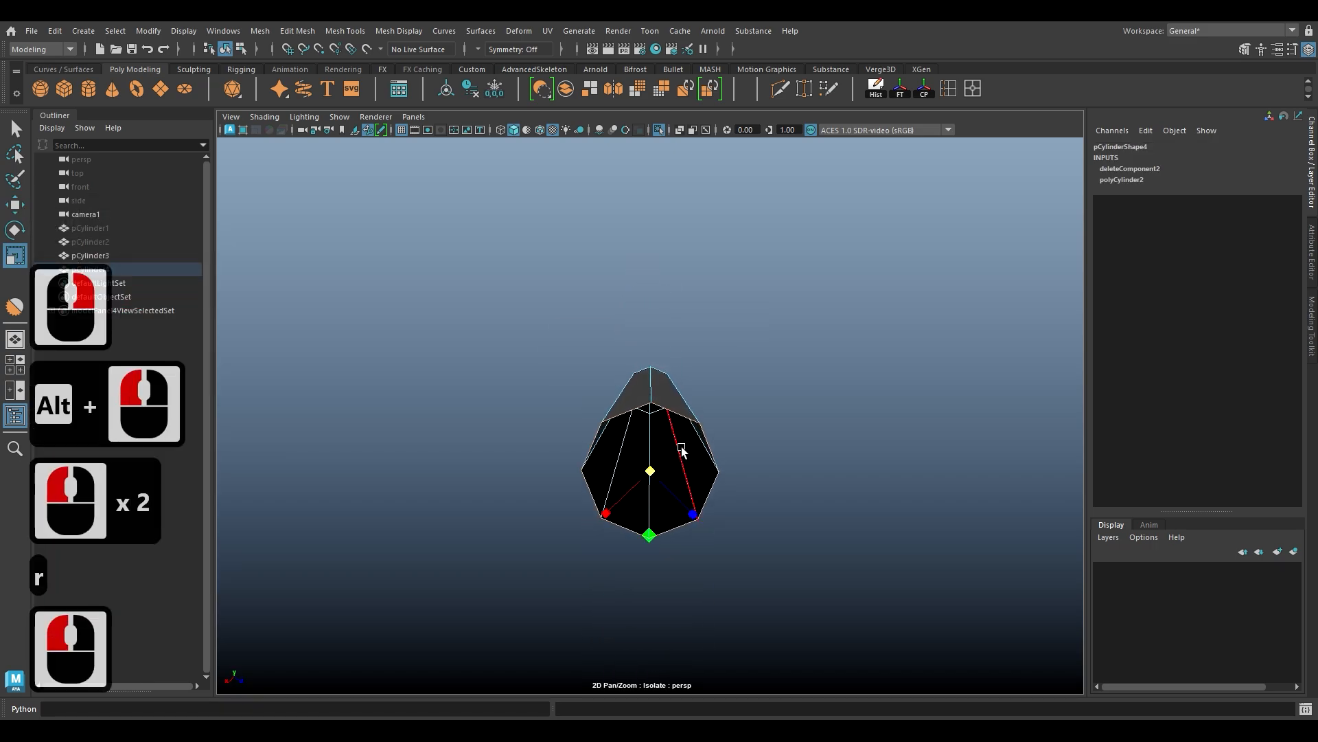
pyautogui.click(660, 128)
# Step: Scale the wick's top edge loop inward to taper it, and raise the loop slightly
pyautogui.keyDown('alt'); pyautogui.moveTo(737, 391); pyautogui.dragTo(691, 530); pyautogui.keyUp('alt')
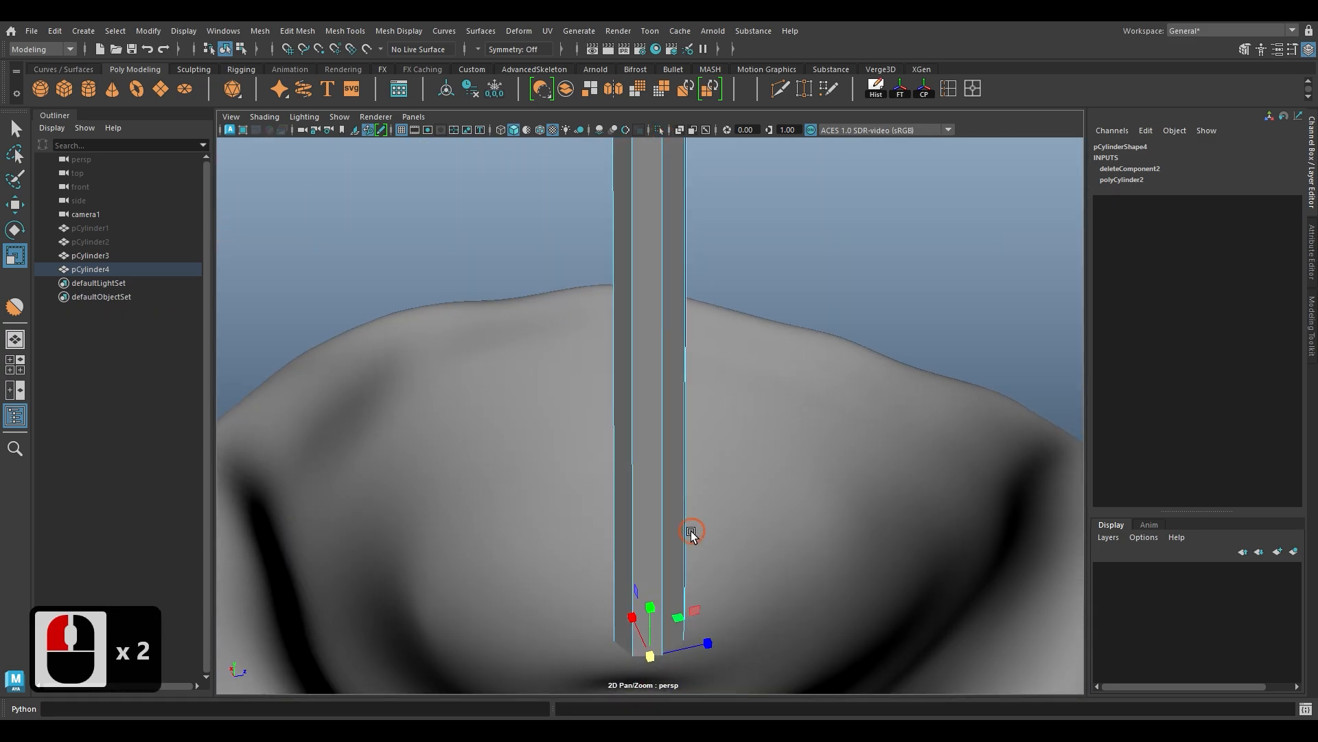
pyautogui.keyDown('alt'); pyautogui.moveTo(691, 530); pyautogui.dragTo(588, 496, button='right'); pyautogui.keyUp('alt')
pyautogui.keyDown('alt'); pyautogui.moveTo(590, 384); pyautogui.dragTo(600, 440); pyautogui.keyUp('alt')
pyautogui.keyDown('alt'); pyautogui.moveTo(615, 329); pyautogui.dragTo(642, 323, button='right'); pyautogui.keyUp('alt')
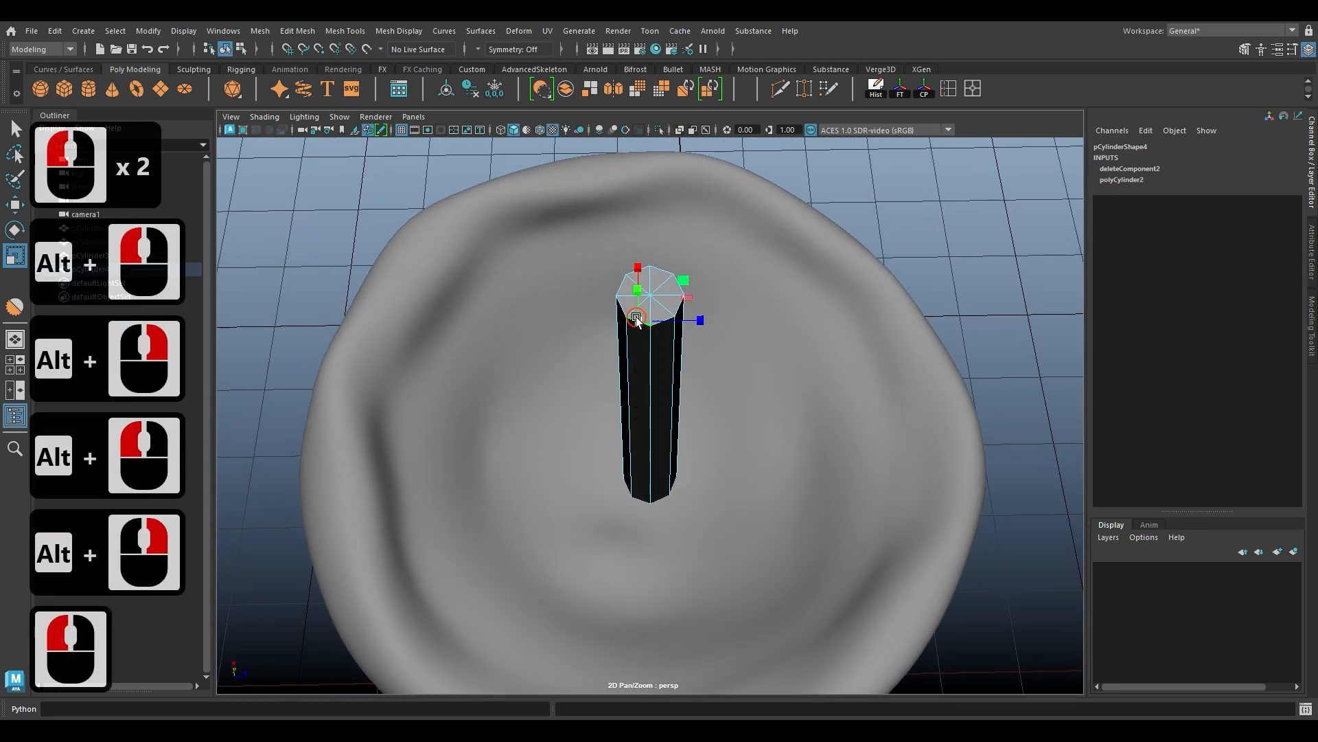
pyautogui.doubleClick(636, 316)
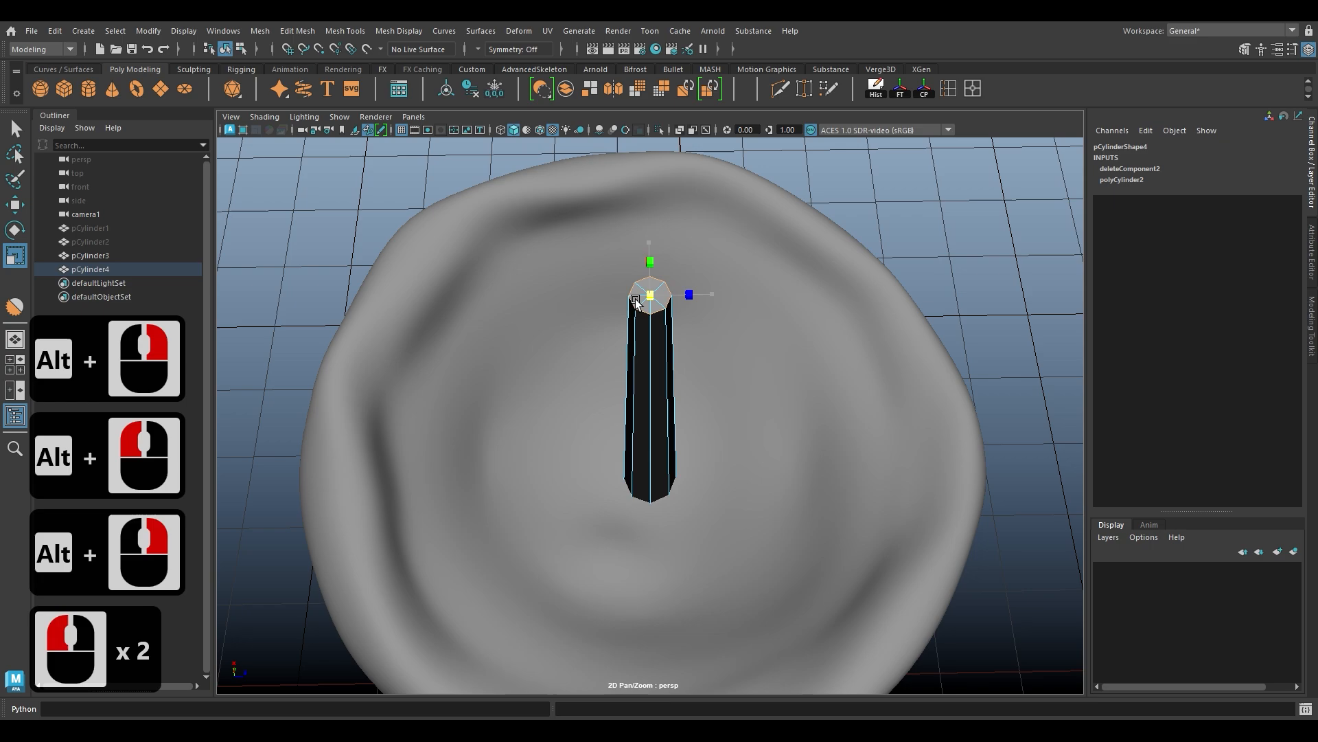
pyautogui.moveTo(638, 302); pyautogui.dragTo(504, 438)
pyautogui.keyDown('alt'); pyautogui.moveTo(505, 438); pyautogui.dragTo(539, 469, button='right'); pyautogui.keyUp('alt')
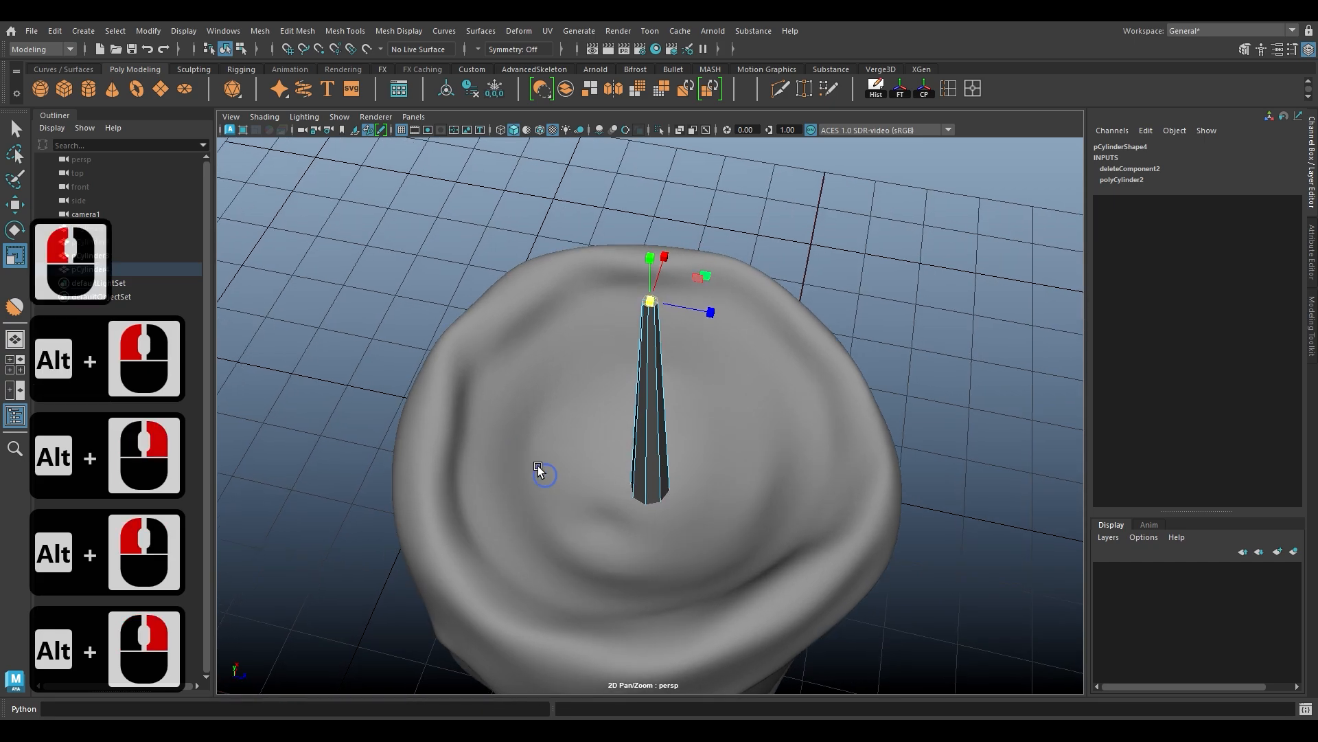
pyautogui.keyDown('alt'); pyautogui.moveTo(538, 470); pyautogui.dragTo(512, 433); pyautogui.keyUp('alt')
pyautogui.press('w')
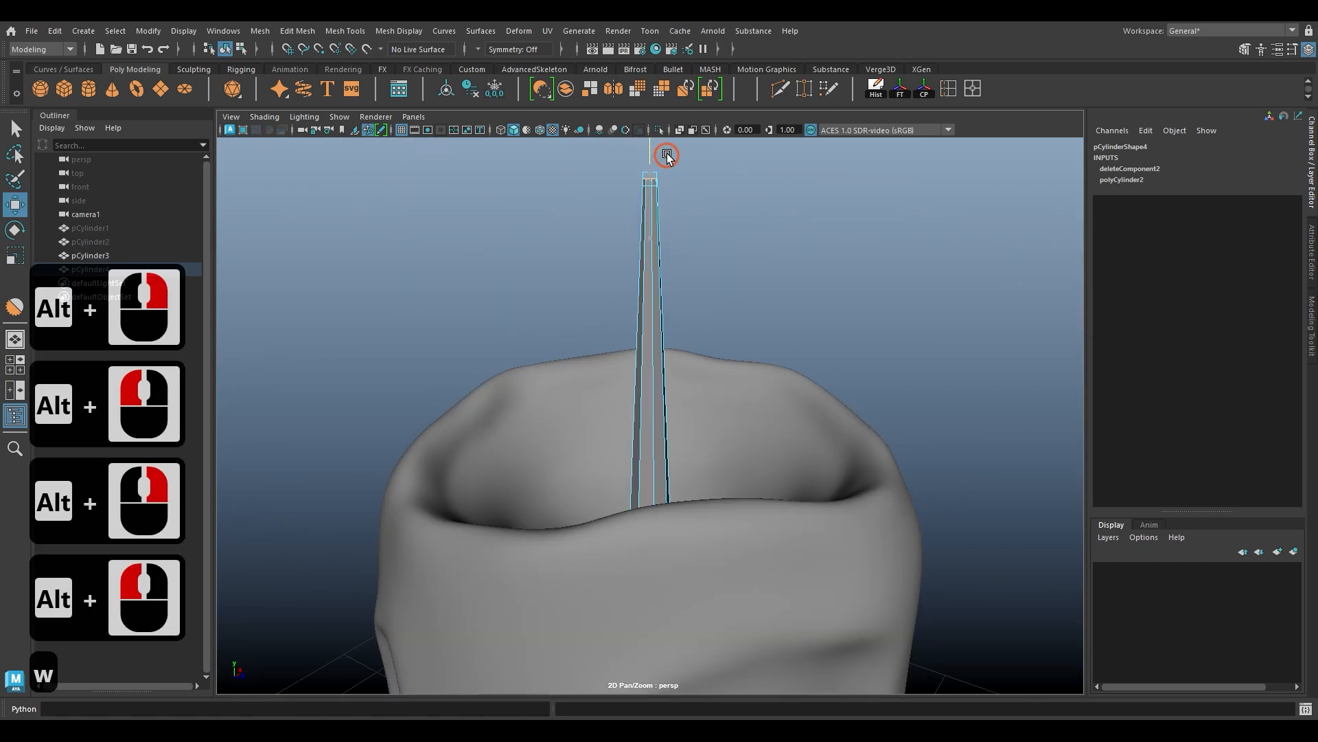
pyautogui.click(667, 156)
# Step: Select the cone-shaped cap faces sunk inside the wick's top and delete them
pyautogui.scroll(-2, 653, 288)
pyautogui.keyDown('alt'); pyautogui.moveTo(652, 289); pyautogui.dragTo(700, 450); pyautogui.keyUp('alt')
pyautogui.press('f')
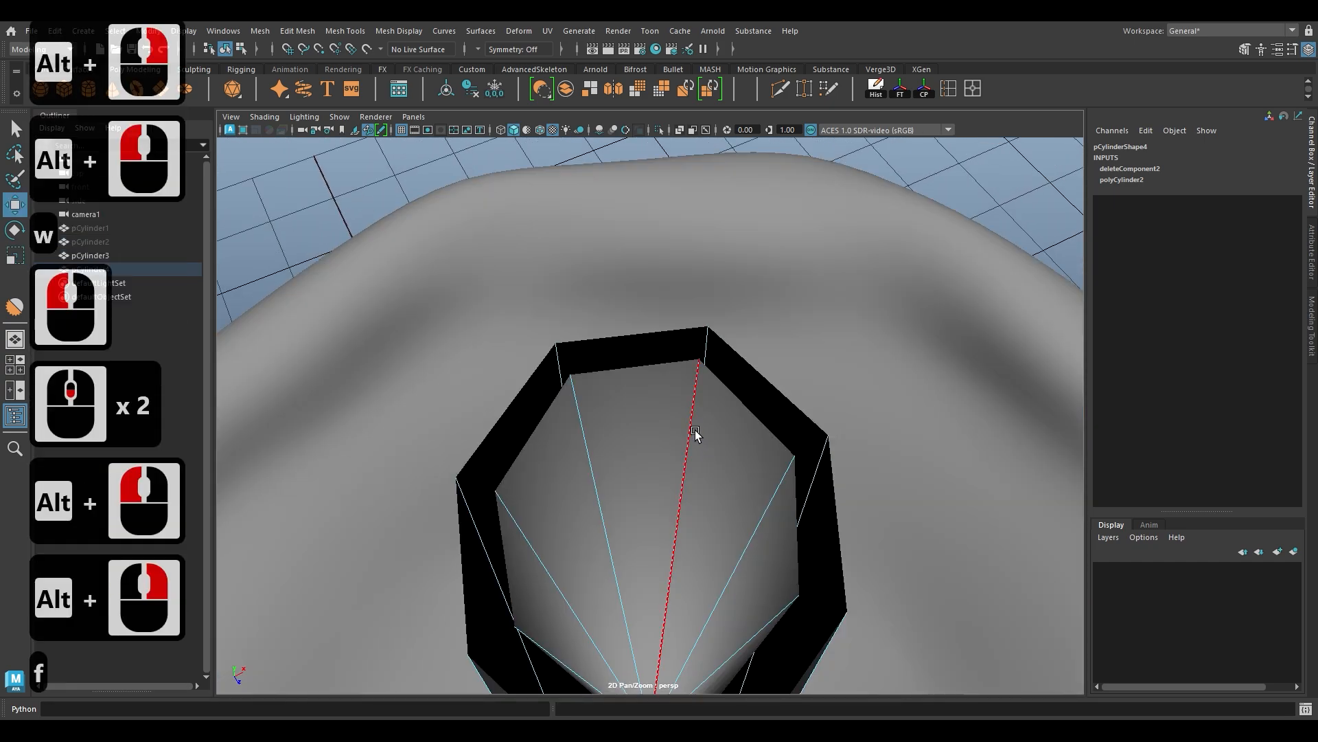
pyautogui.scroll(-4, 692, 431)
pyautogui.keyDown('alt'); pyautogui.moveTo(618, 477); pyautogui.dragTo(635, 498); pyautogui.keyUp('alt')
pyautogui.keyDown('alt'); pyautogui.moveTo(636, 498); pyautogui.dragTo(752, 624, button='right'); pyautogui.keyUp('alt')
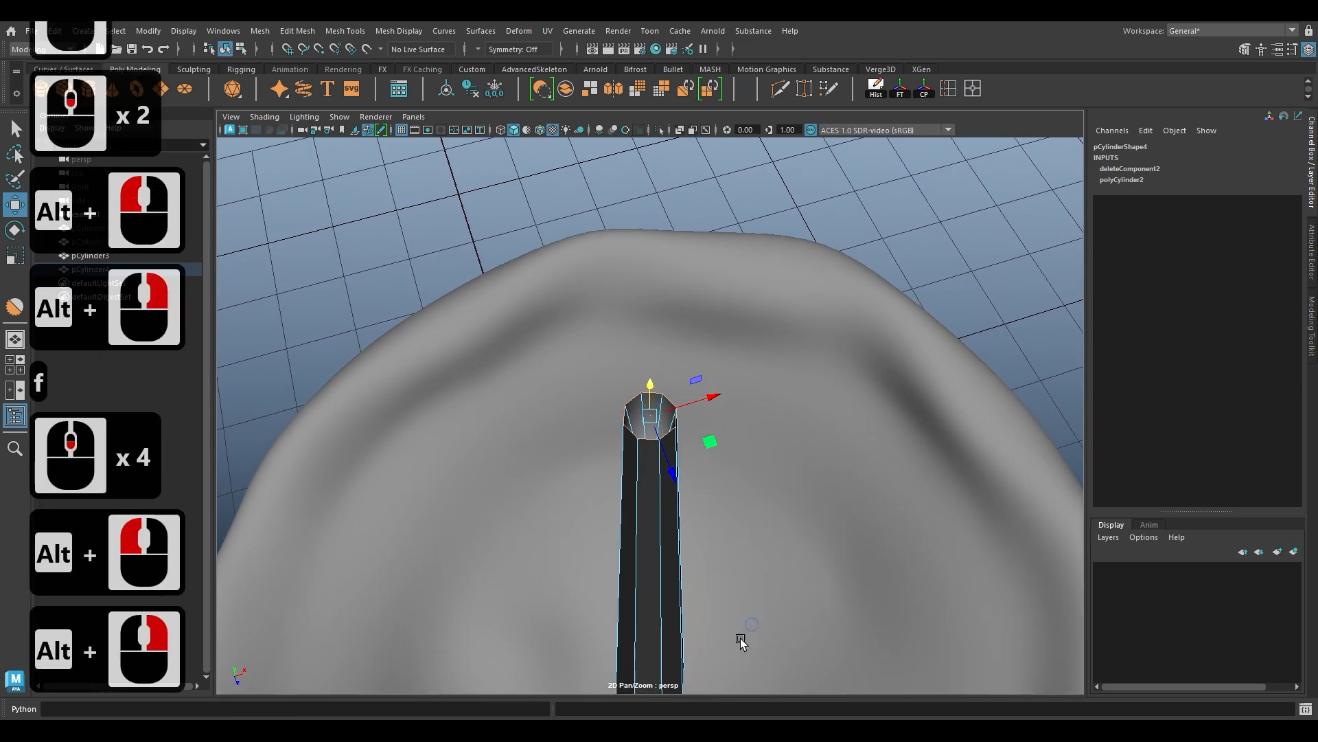
pyautogui.keyDown('alt'); pyautogui.moveTo(740, 639); pyautogui.dragTo(738, 658); pyautogui.keyUp('alt')
pyautogui.keyDown('alt'); pyautogui.moveTo(682, 551); pyautogui.dragTo(706, 501, button='right'); pyautogui.keyUp('alt')
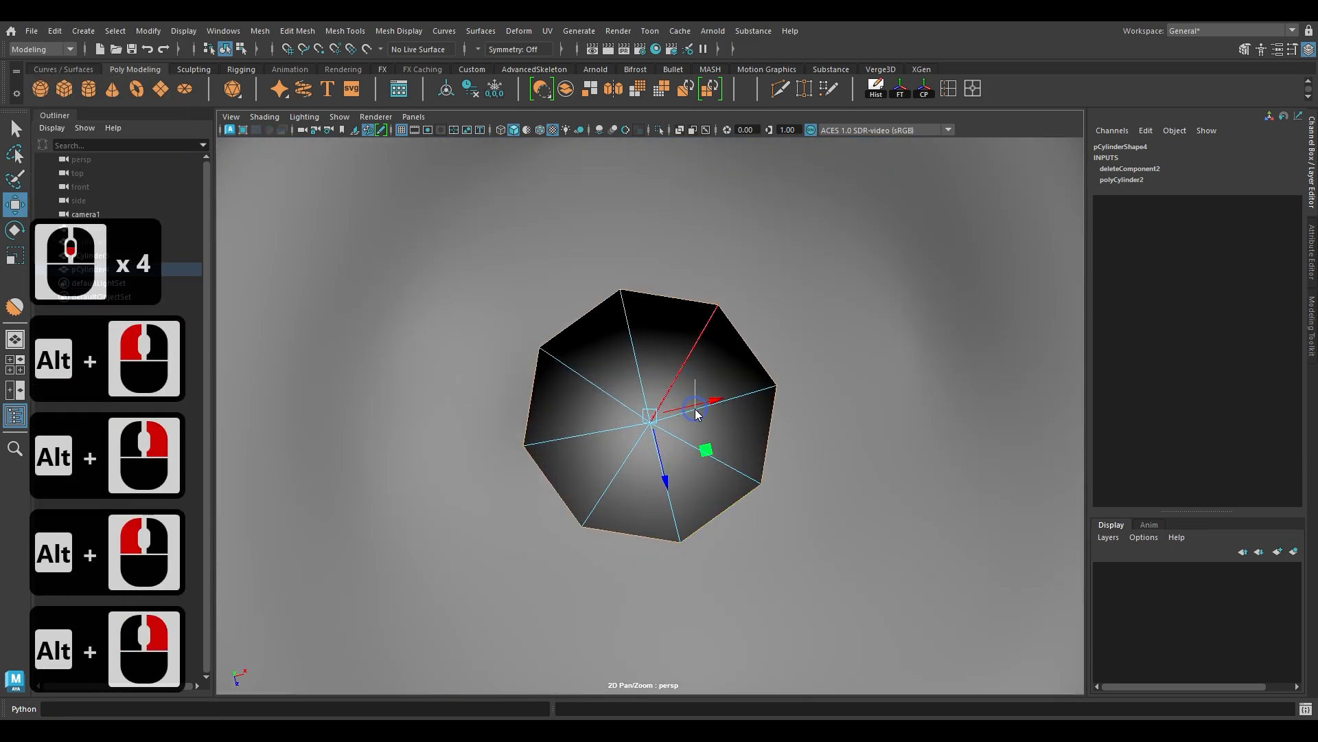
pyautogui.moveTo(694, 329); pyautogui.dragTo(691, 377, button='right')
pyautogui.click(648, 348)
pyautogui.press('Tab')
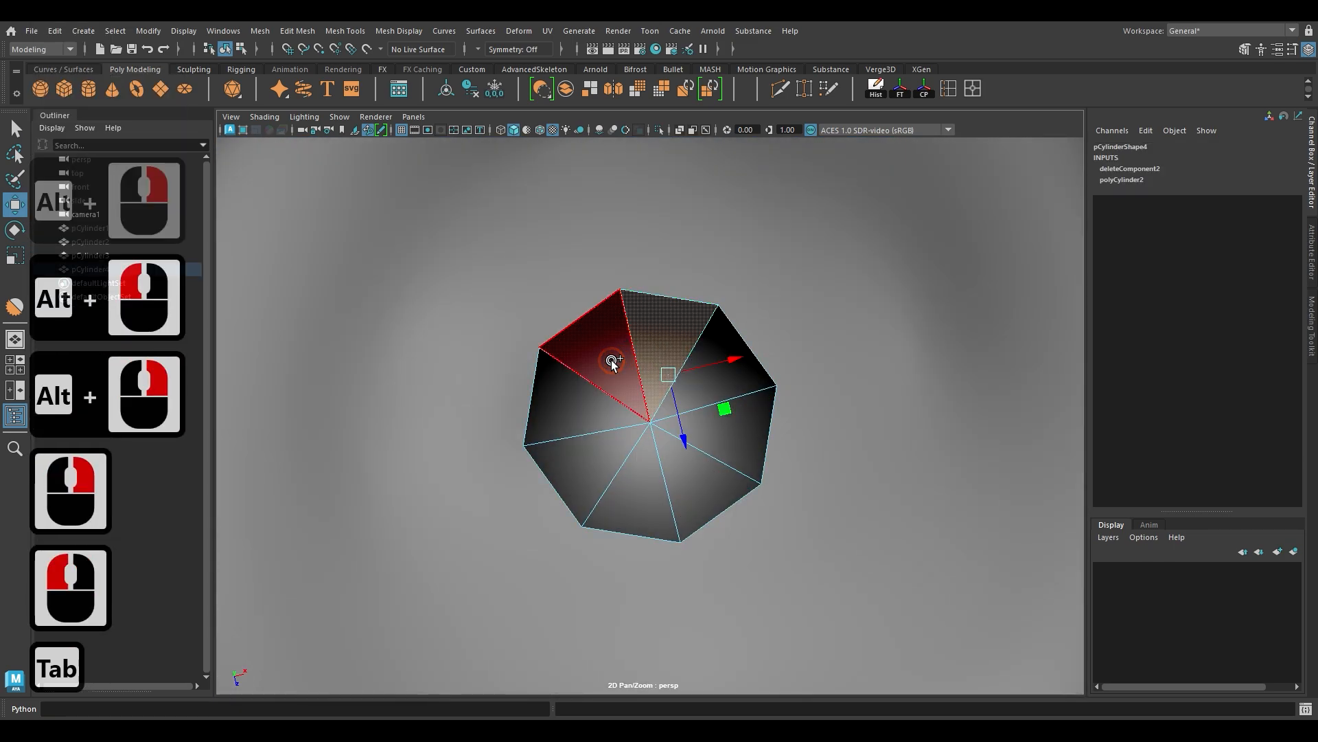
pyautogui.moveTo(611, 360)
pyautogui.mouseDown()
pyautogui.moveTo(701, 474)
pyautogui.moveTo(715, 385)
pyautogui.mouseUp()
pyautogui.press('Delete')
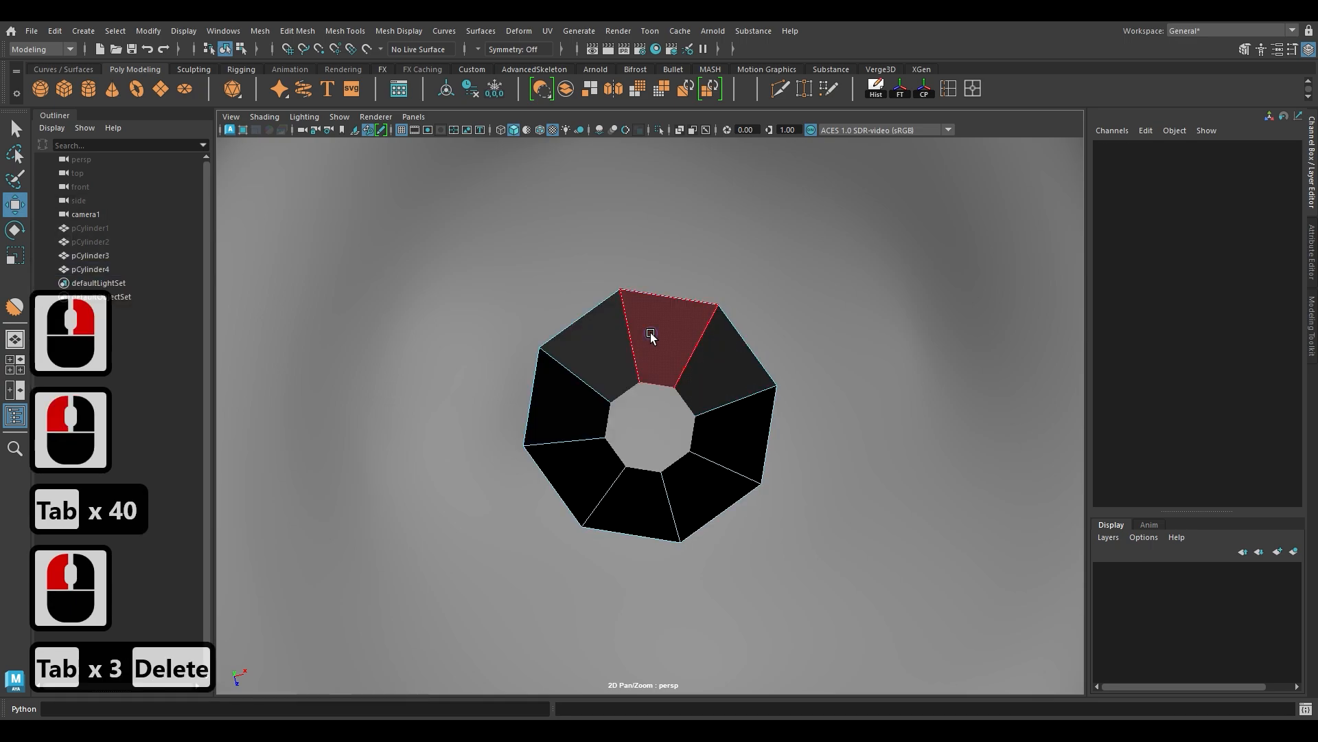
# Step: Select the wick's open top edge loop, extrude it inward to narrow the opening, and raise the new loop slightly
pyautogui.moveTo(651, 336); pyautogui.dragTo(647, 275, button='right')
pyautogui.doubleClick(653, 291)
pyautogui.press('r')
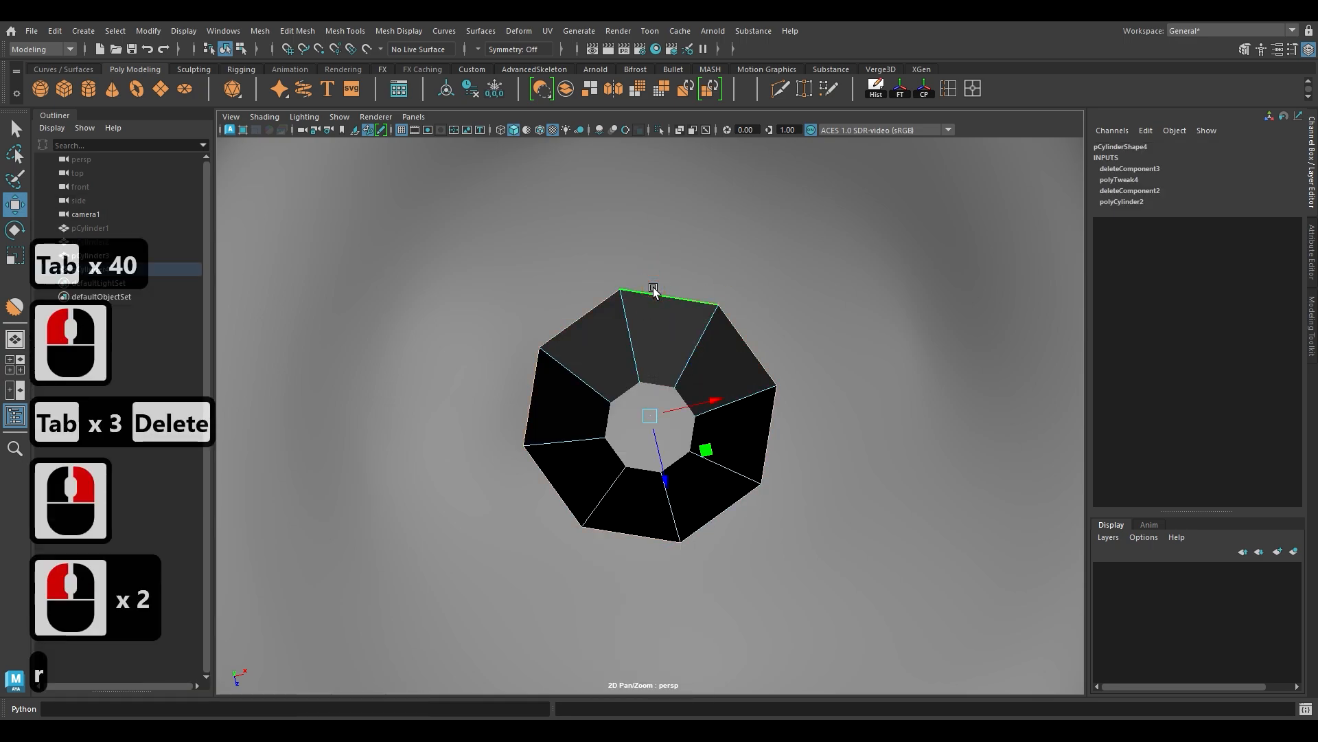
pyautogui.press('shift')
pyautogui.keyDown('shift'); pyautogui.moveTo(647, 416); pyautogui.dragTo(651, 317); pyautogui.keyUp('shift')
pyautogui.press('w')
pyautogui.keyDown('alt'); pyautogui.moveTo(627, 463); pyautogui.dragTo(707, 432); pyautogui.keyUp('alt')
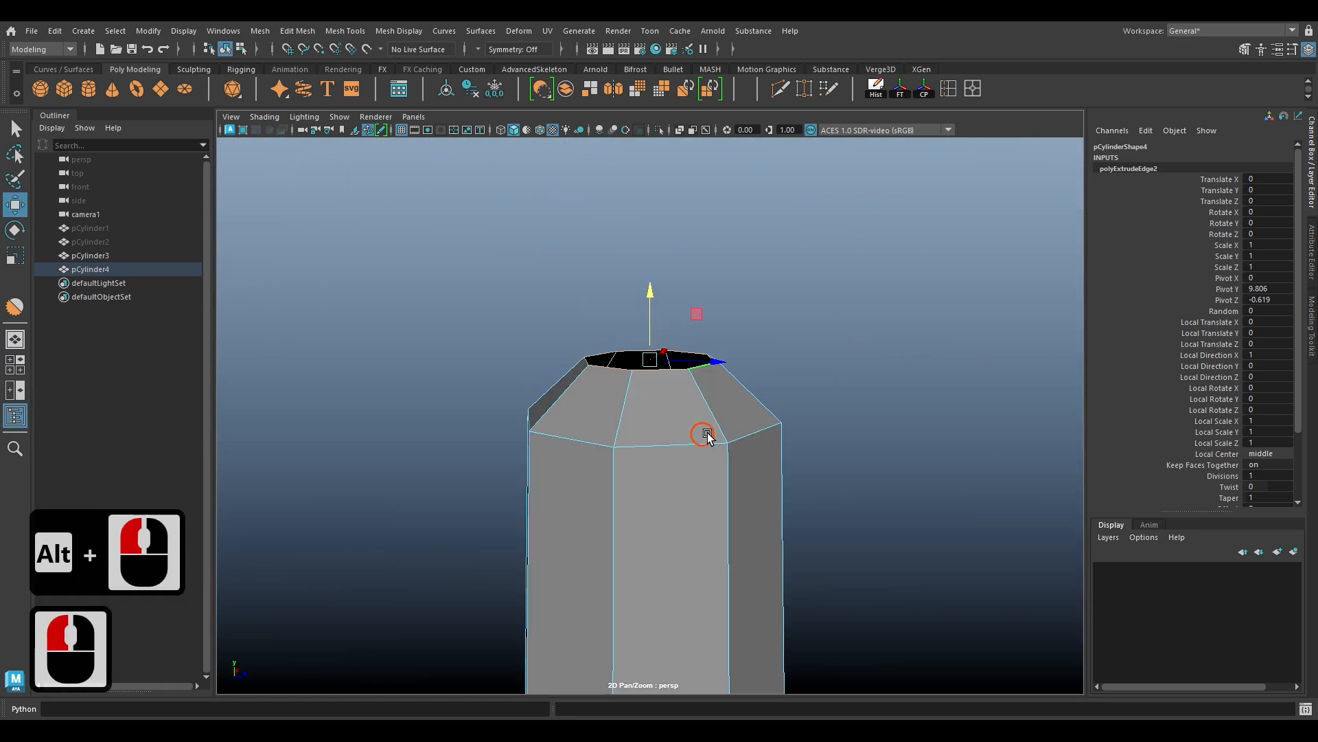
pyautogui.click(712, 382)
# Step: Fill the remaining hole at the wick's tip with a cap face
pyautogui.keyDown('shift'); pyautogui.moveTo(714, 380); pyautogui.dragTo(691, 563, button='right'); pyautogui.keyUp('shift')
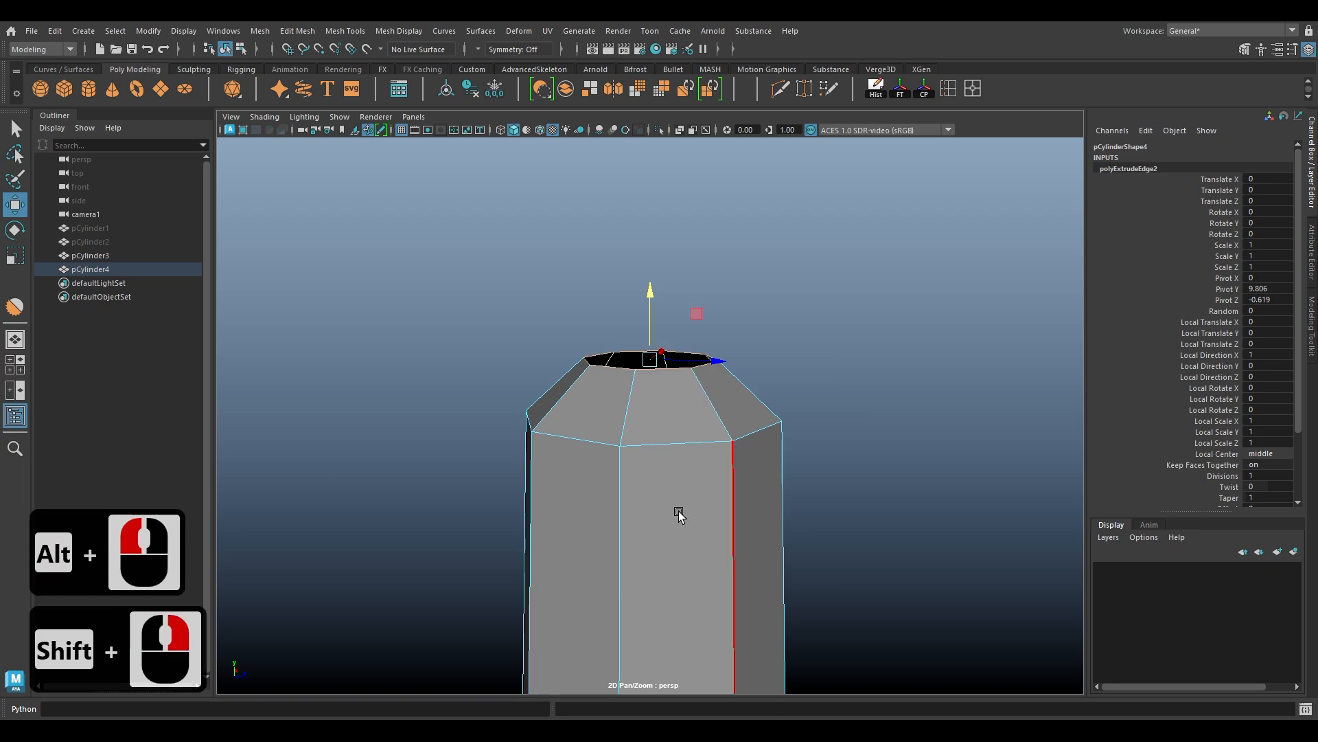
pyautogui.keyDown('alt'); pyautogui.moveTo(678, 515); pyautogui.dragTo(663, 538); pyautogui.keyUp('alt')
pyautogui.keyDown('shift'); pyautogui.moveTo(632, 397); pyautogui.dragTo(623, 585, button='right'); pyautogui.keyUp('shift')
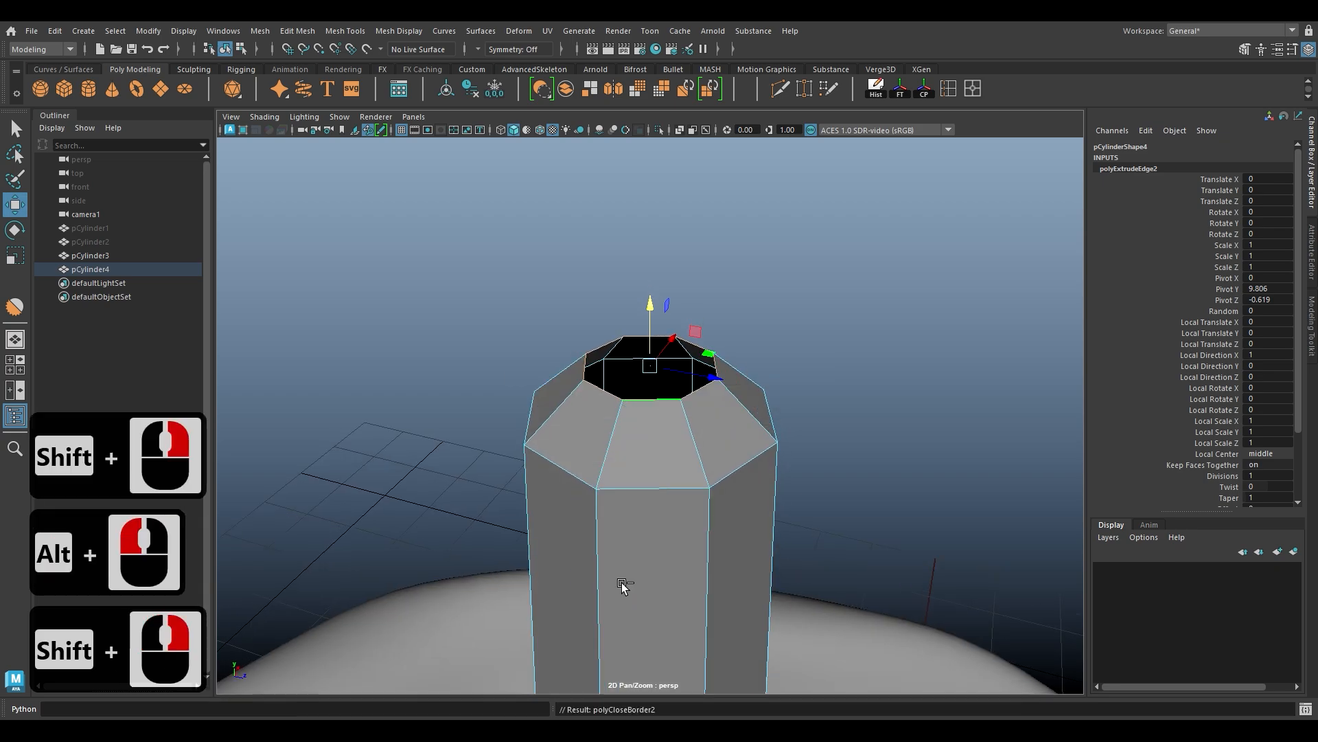
# Step: Split the wick's top cap into four quads with two crossing Multi-Cut edges between opposite vertices
pyautogui.click(780, 94)
pyautogui.keyDown('alt'); pyautogui.moveTo(694, 399); pyautogui.dragTo(713, 504); pyautogui.keyUp('alt')
pyautogui.click(678, 419)
pyautogui.click(640, 333)
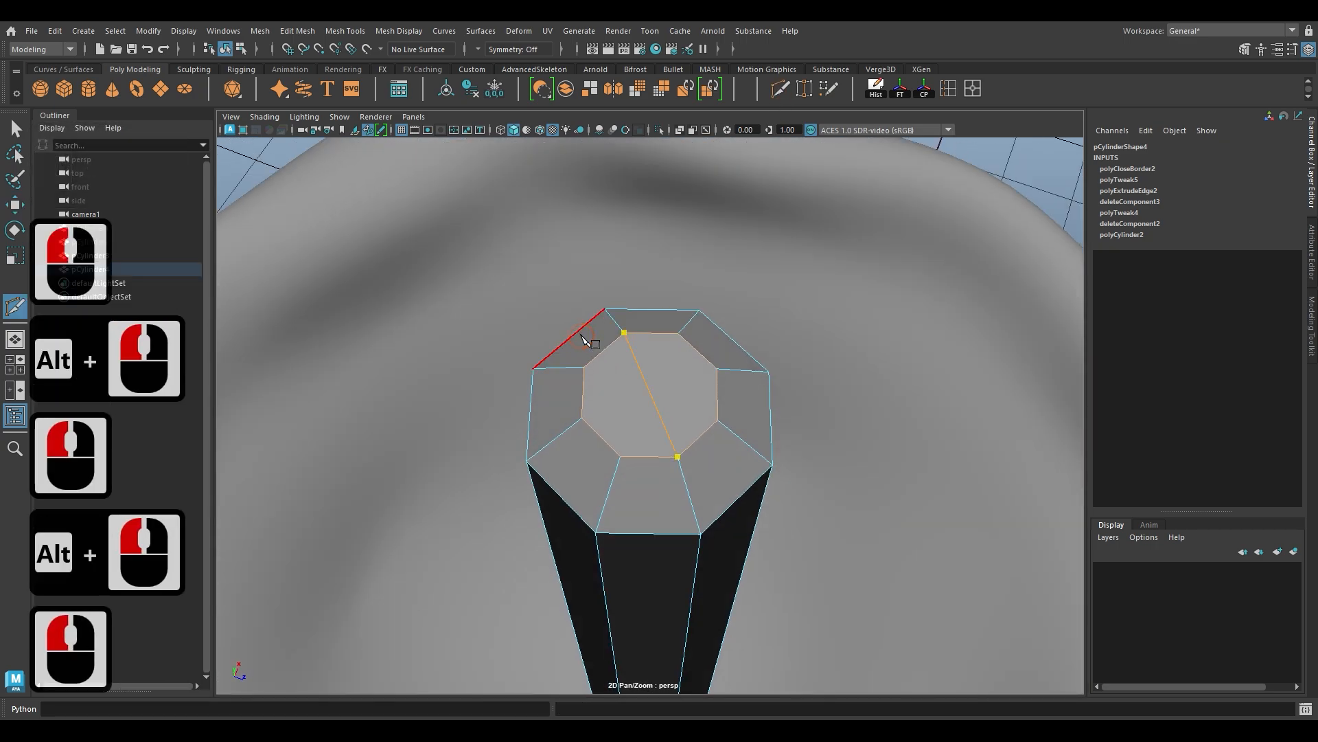
pyautogui.press('Return')
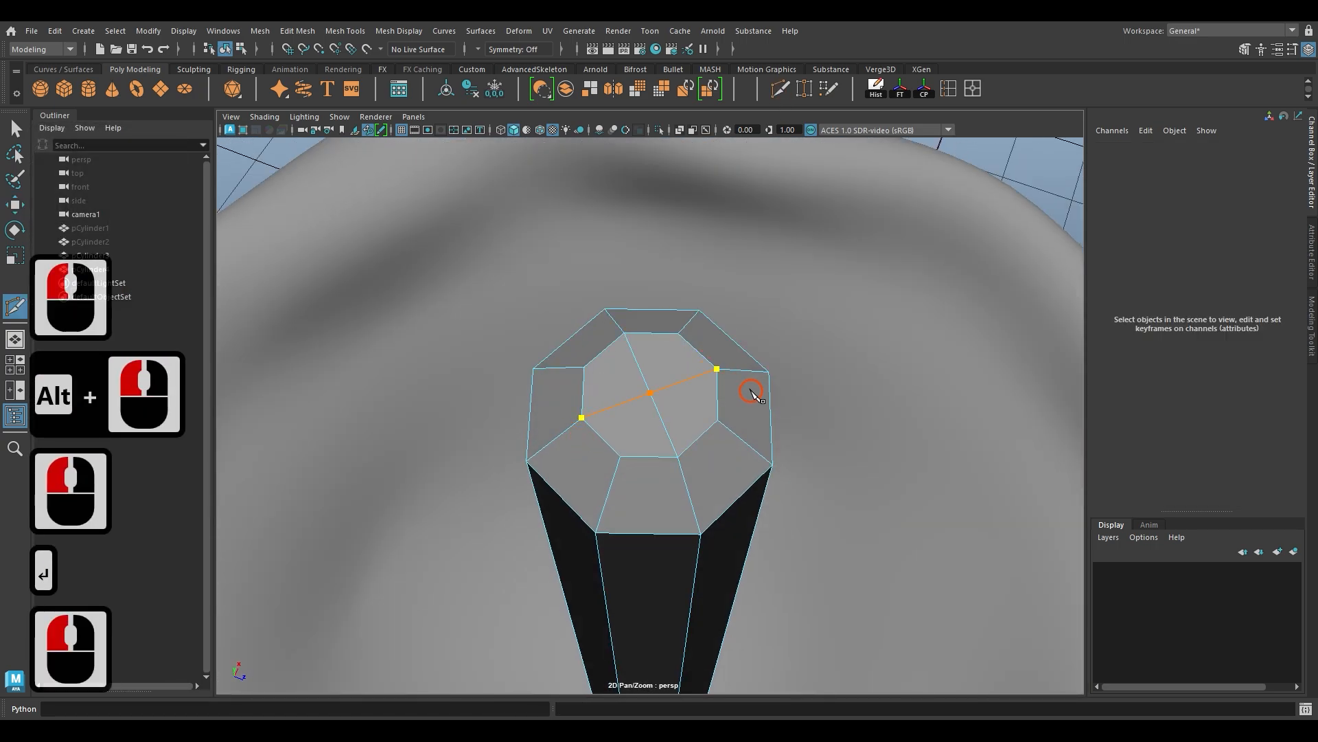
pyautogui.click(752, 394)
pyautogui.press('Return')
pyautogui.press('w')
# Step: Preview the wick with smoothing and return it to the unsmoothed display
pyautogui.press('3')
pyautogui.scroll(-2, 753, 391)
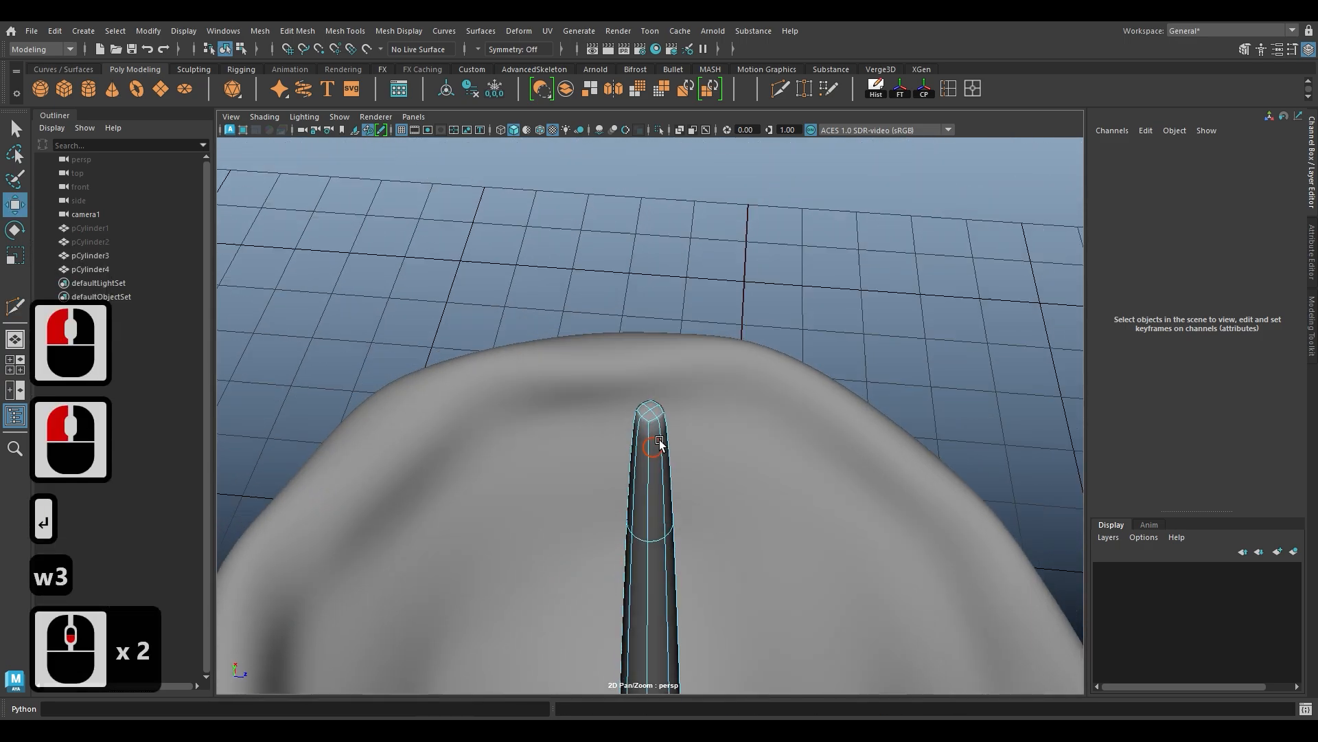
pyautogui.keyDown('alt'); pyautogui.moveTo(659, 443); pyautogui.dragTo(632, 420); pyautogui.keyUp('alt')
pyautogui.press('1')
pyautogui.scroll(-2, 638, 446)
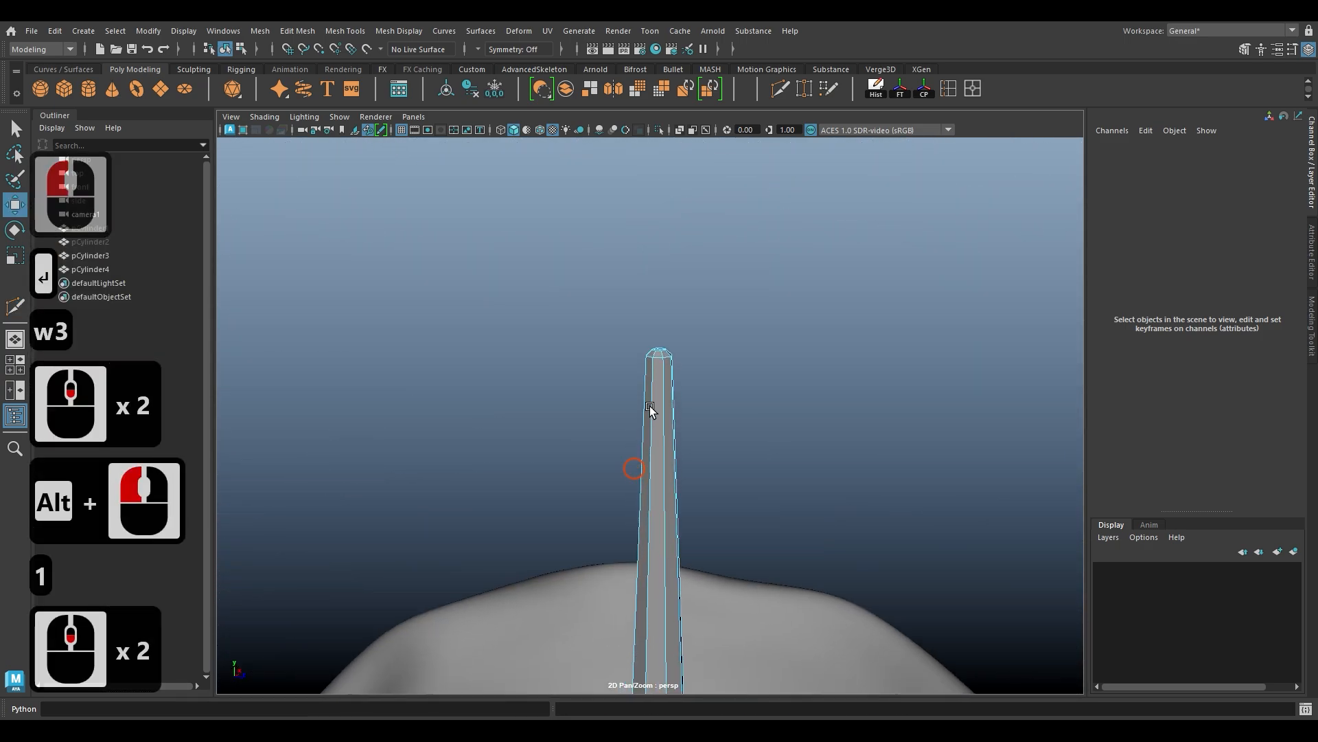
# Step: Insert an edge loop around the wick's shaft with Multi-Cut and slide it up close to the tip
pyautogui.keyDown('alt'); pyautogui.moveTo(634, 468); pyautogui.dragTo(649, 415); pyautogui.keyUp('alt')
pyautogui.keyDown('alt'); pyautogui.moveTo(649, 416); pyautogui.dragTo(575, 226, button='middle'); pyautogui.keyUp('alt')
pyautogui.moveTo(574, 283); pyautogui.dragTo(578, 223, button='right')
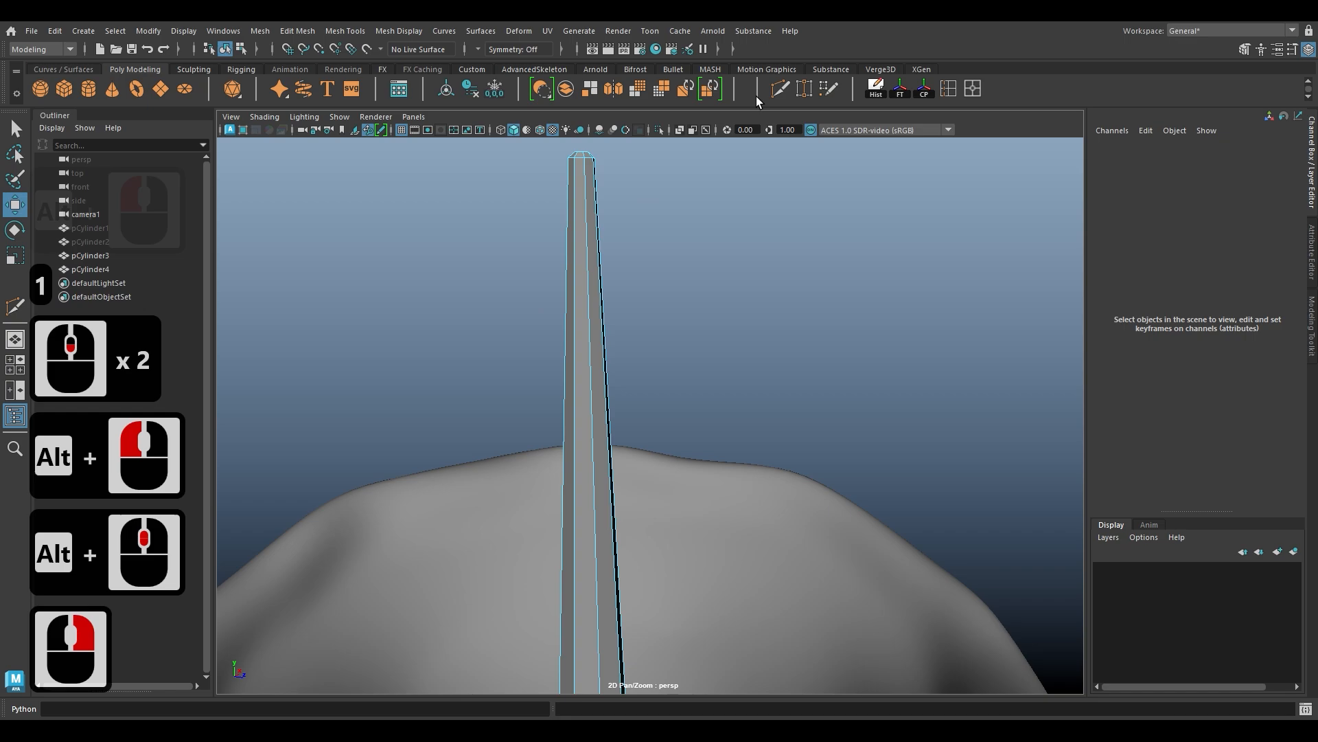
pyautogui.click(687, 207)
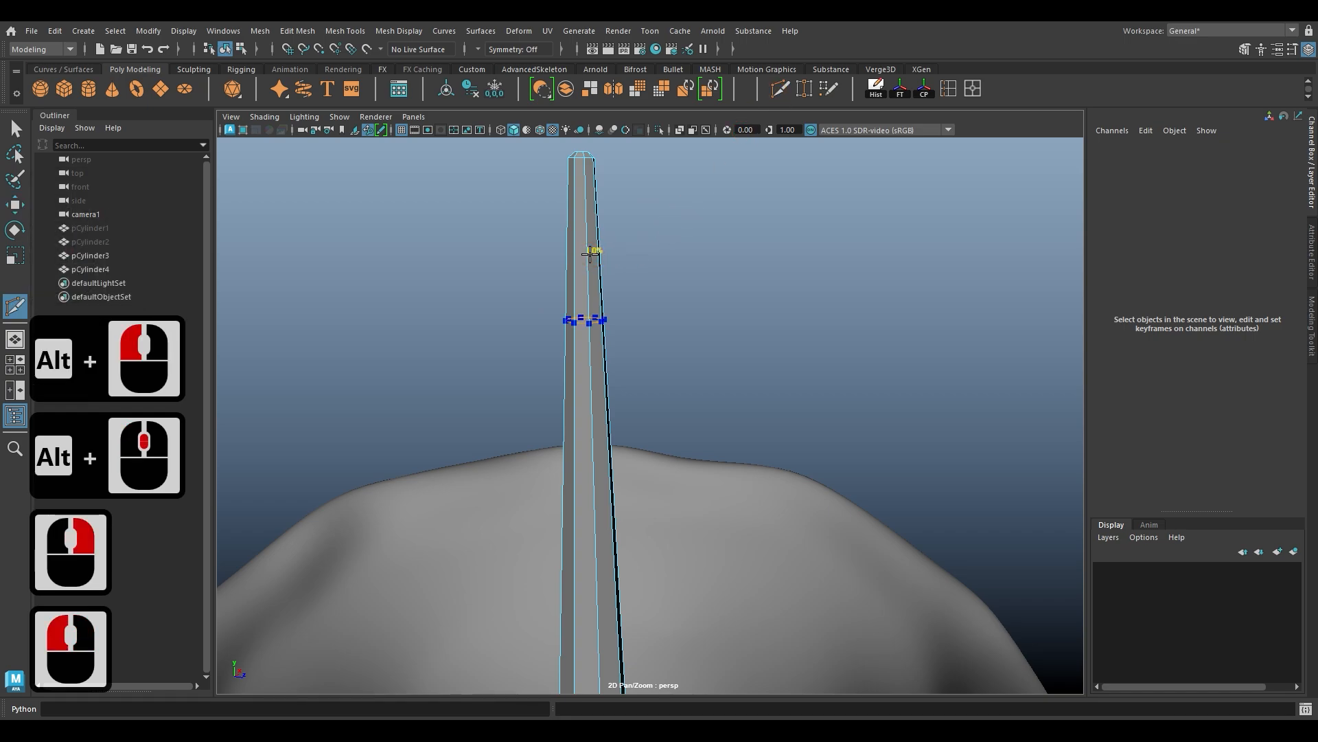
pyautogui.keyDown('ctrl'); pyautogui.keyDown('shift'); pyautogui.click(590, 254); pyautogui.keyUp('shift'); pyautogui.keyUp('ctrl')
pyautogui.press('w')
pyautogui.press('w')
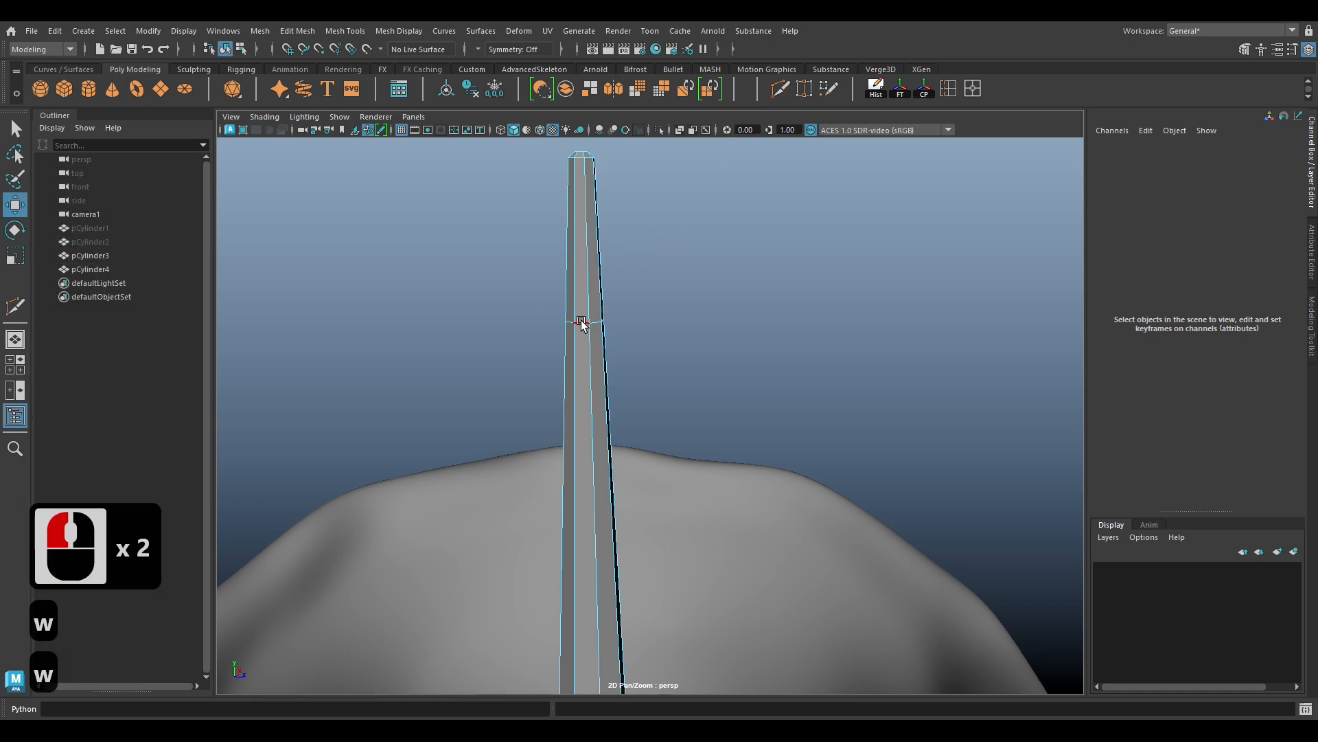
pyautogui.doubleClick(584, 300)
pyautogui.moveTo(590, 205); pyautogui.dragTo(591, 223)
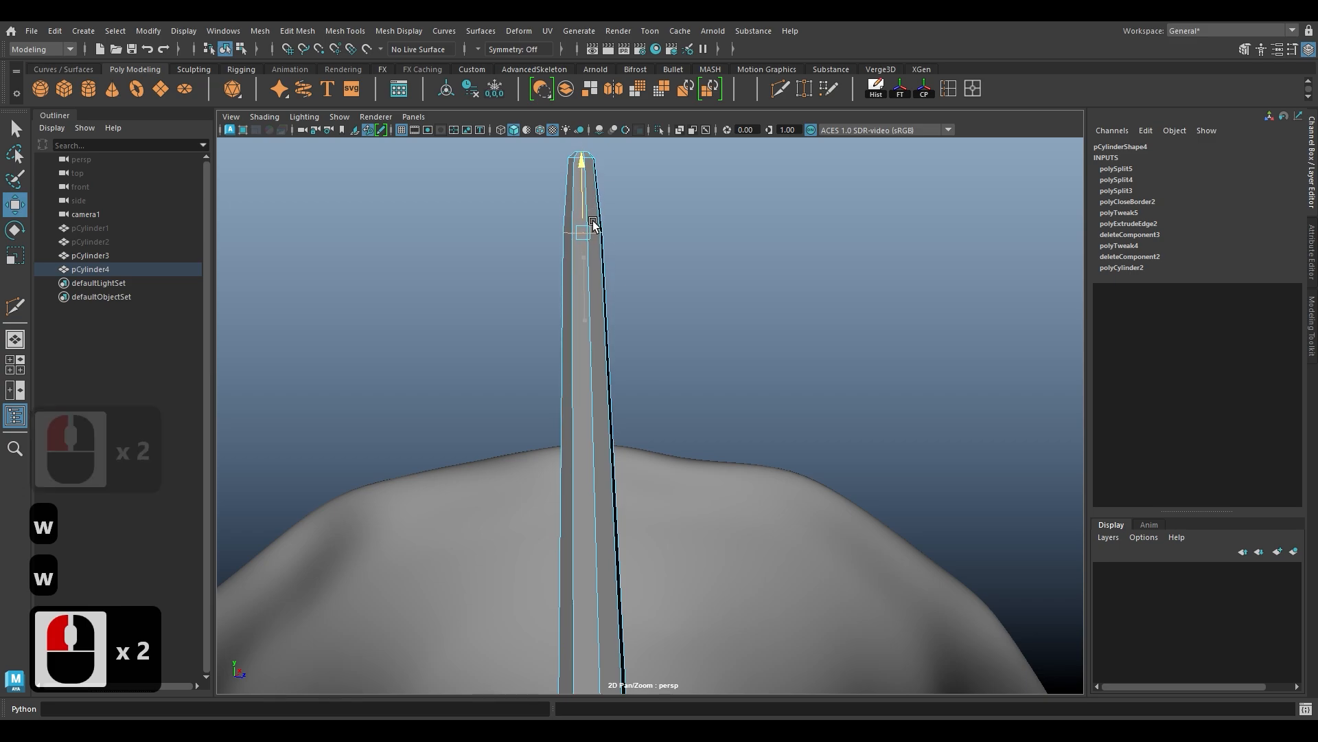
# Step: Split the wick's long lower edge ring in half, and split each resulting half again to add three evenly spaced loops
pyautogui.keyDown('alt'); pyautogui.moveTo(609, 330); pyautogui.dragTo(713, 249); pyautogui.keyUp('alt')
pyautogui.scroll(-4, 611, 384)
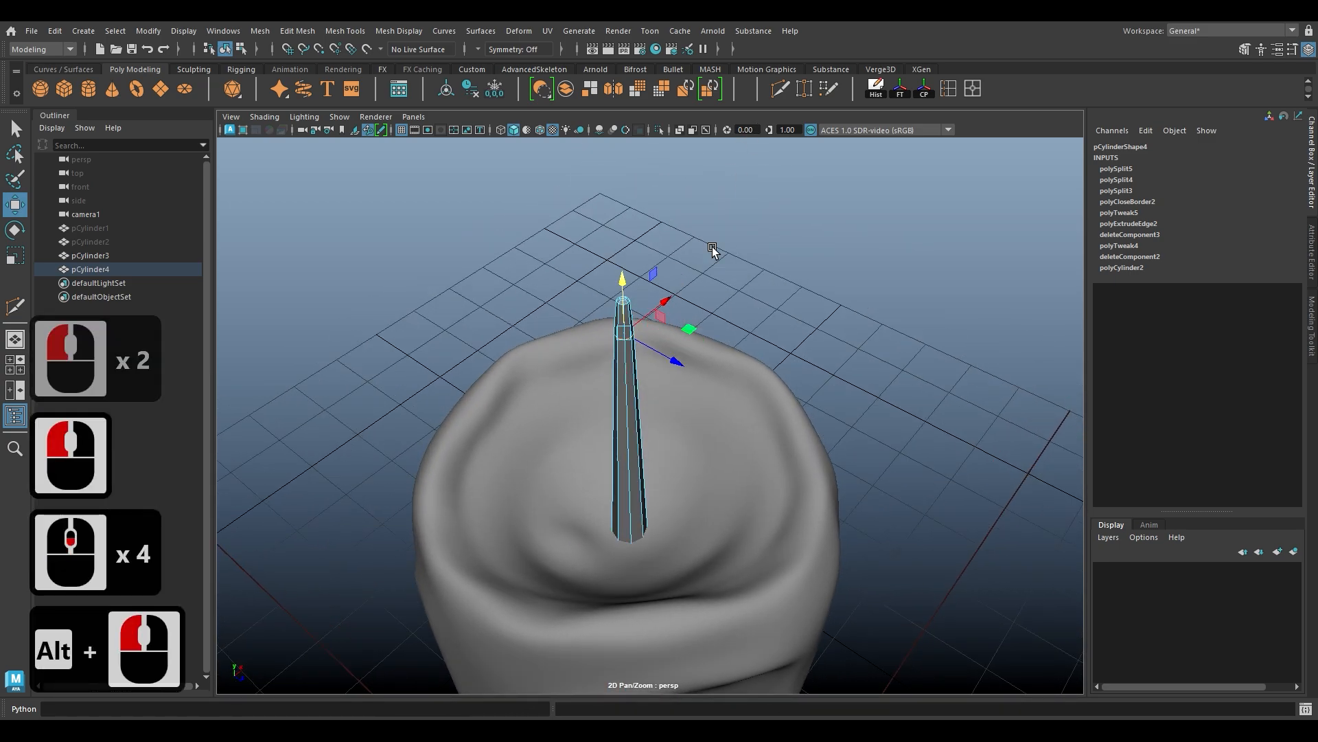
pyautogui.moveTo(630, 390); pyautogui.dragTo(632, 291, button='right')
pyautogui.click(624, 410)
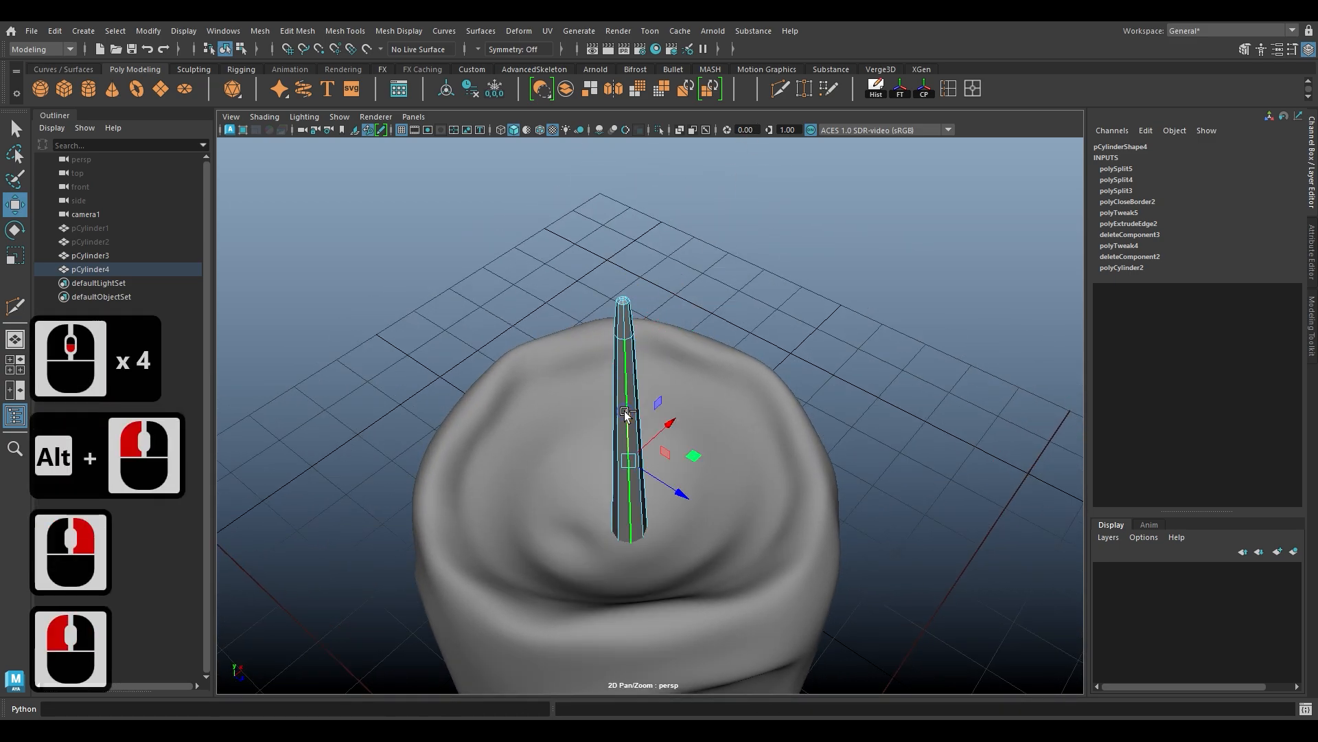
pyautogui.keyDown('ctrl'); pyautogui.moveTo(625, 411); pyautogui.dragTo(640, 461, button='right'); pyautogui.keyUp('ctrl')
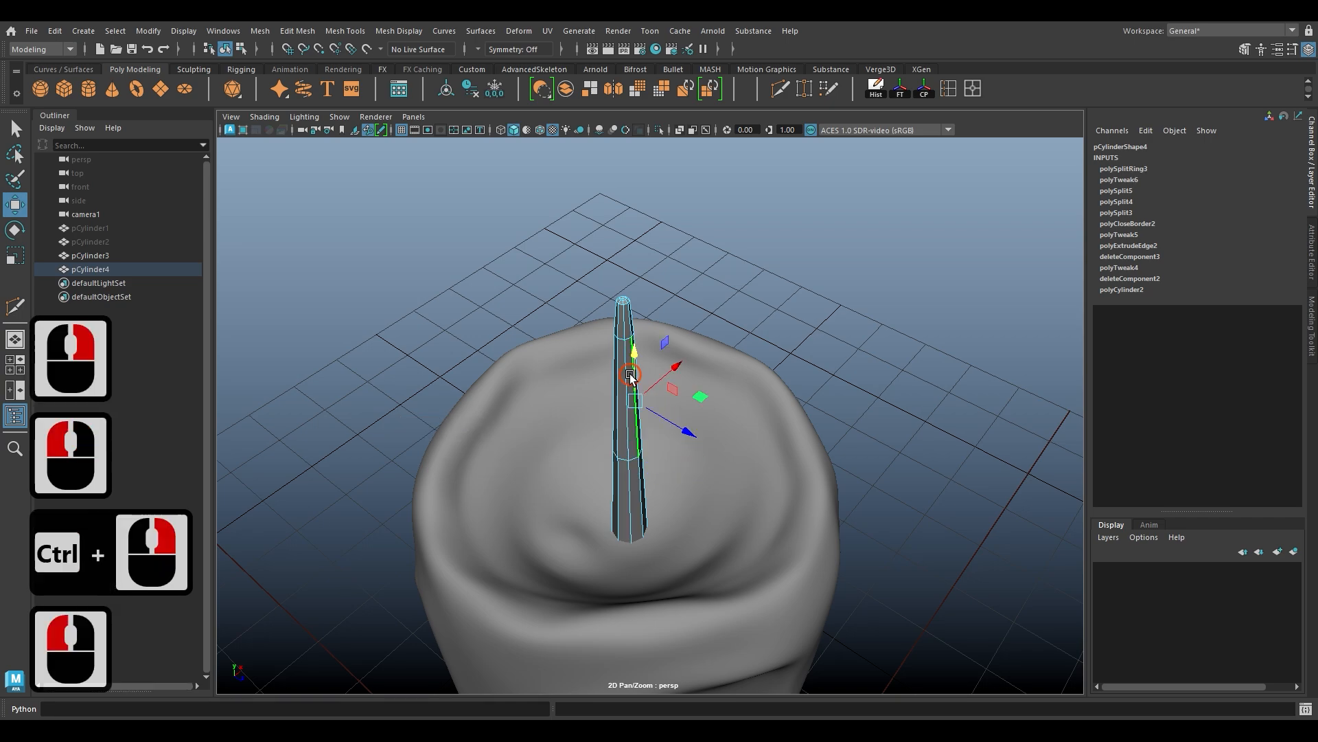
pyautogui.press('g')
pyautogui.click(635, 495)
pyautogui.press('g')
pyautogui.keyDown('alt'); pyautogui.moveTo(635, 508); pyautogui.dragTo(624, 579); pyautogui.keyUp('alt')
# Step: Try to bend the wick's lower part by shifting its two lowest inner edge loops sideways along Z
pyautogui.click(679, 562)
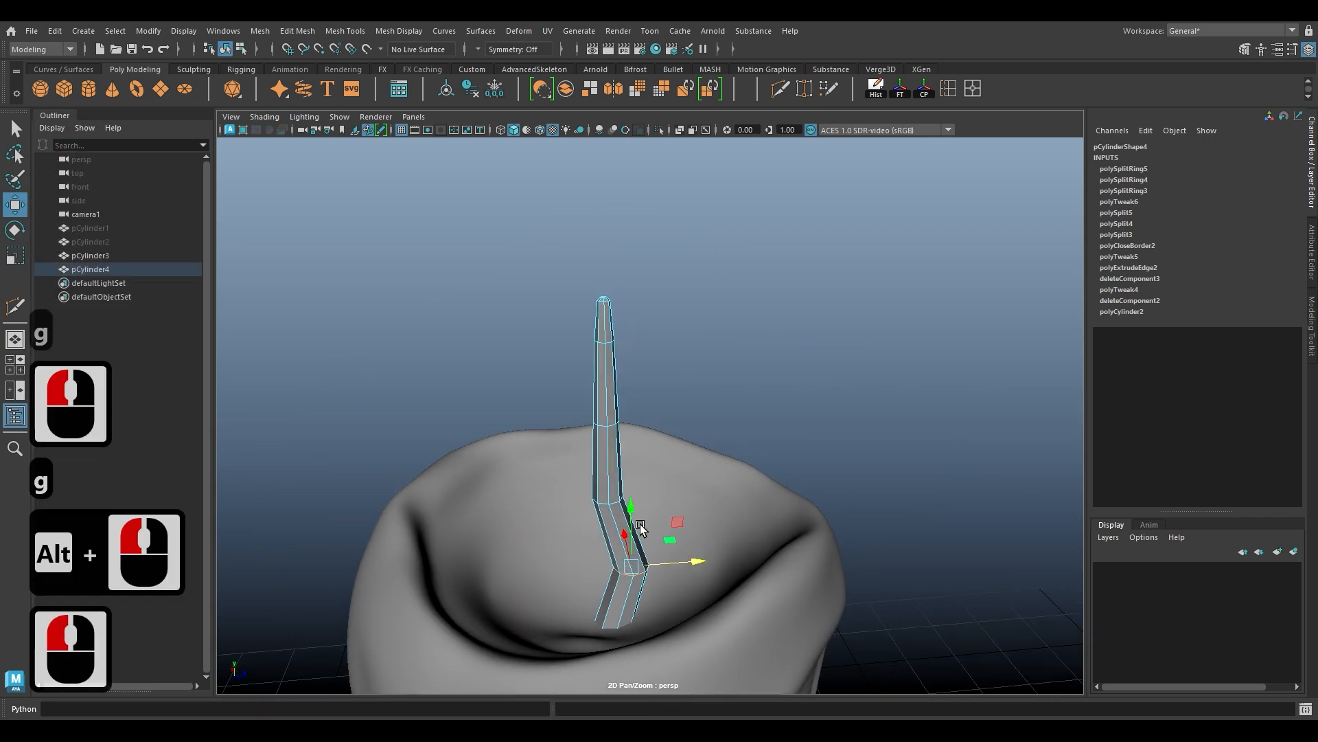
pyautogui.click(626, 507)
pyautogui.moveTo(644, 503); pyautogui.dragTo(651, 502)
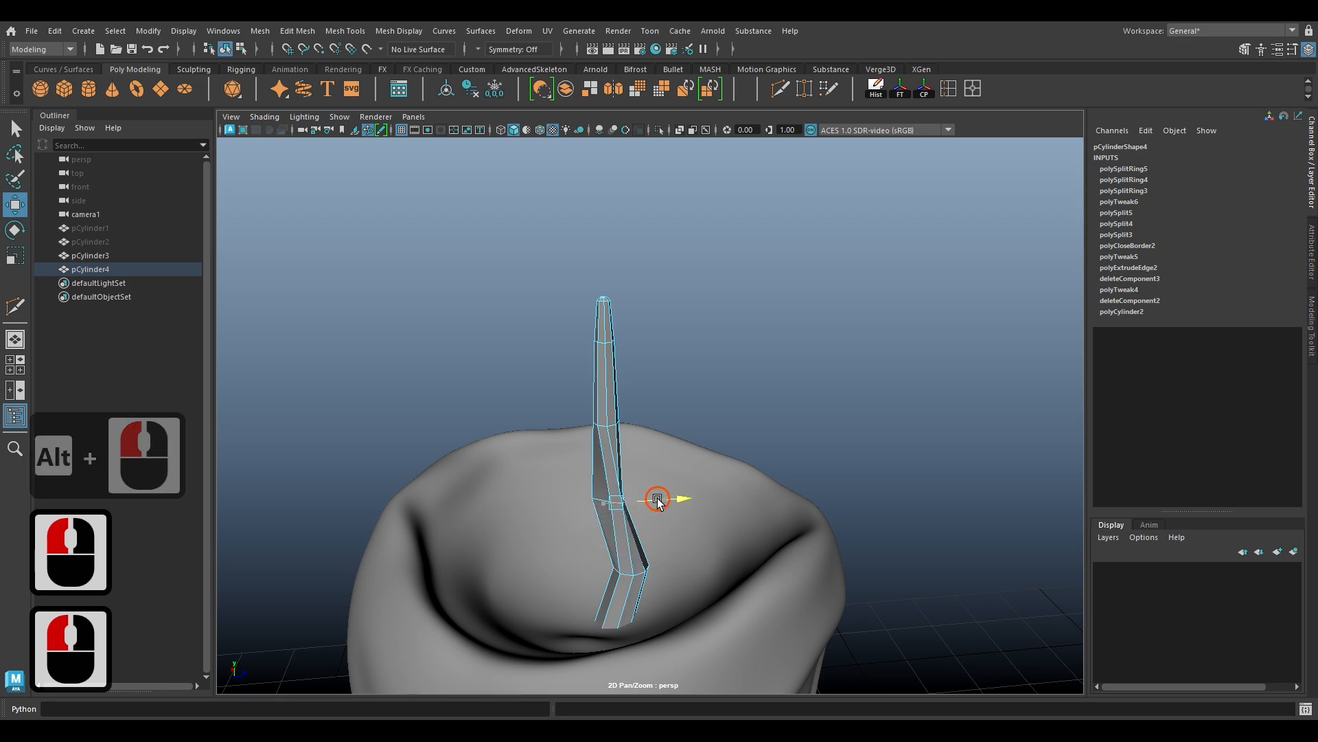
pyautogui.hotkey('ctrl', 'z')
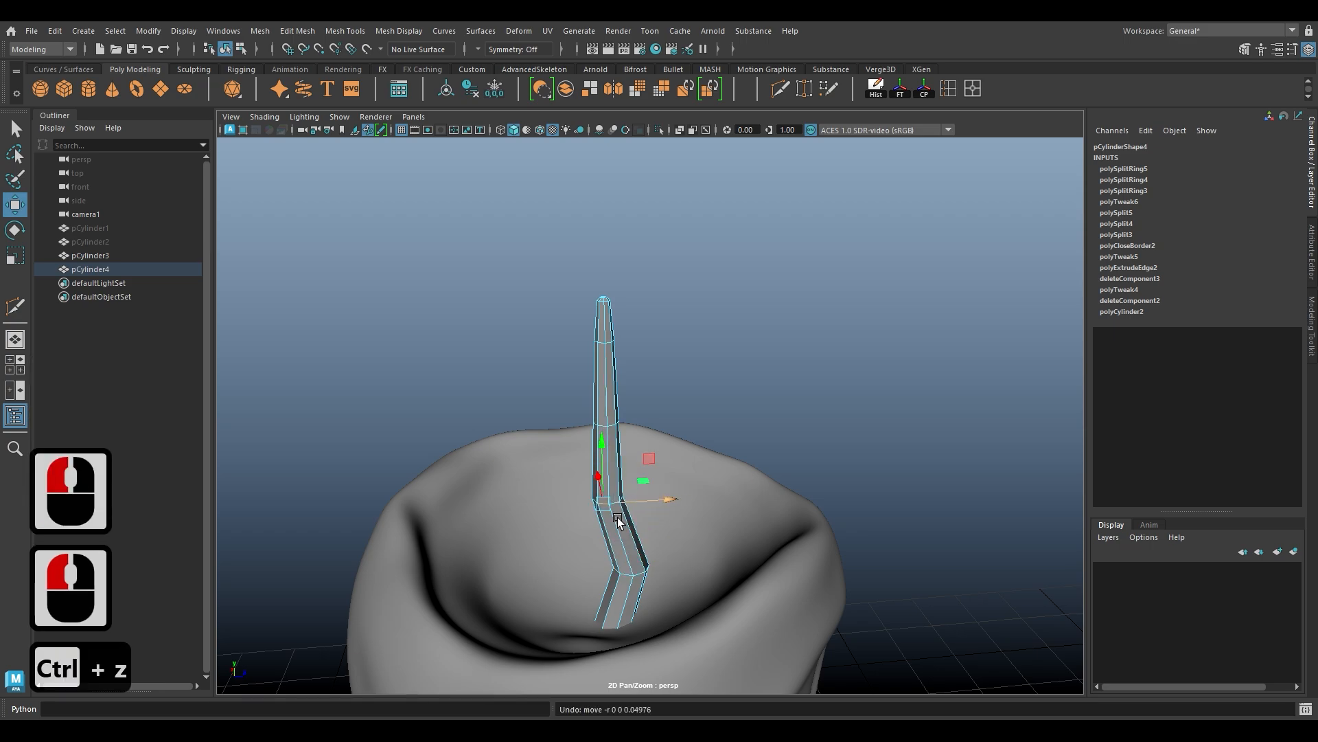
pyautogui.click(639, 574)
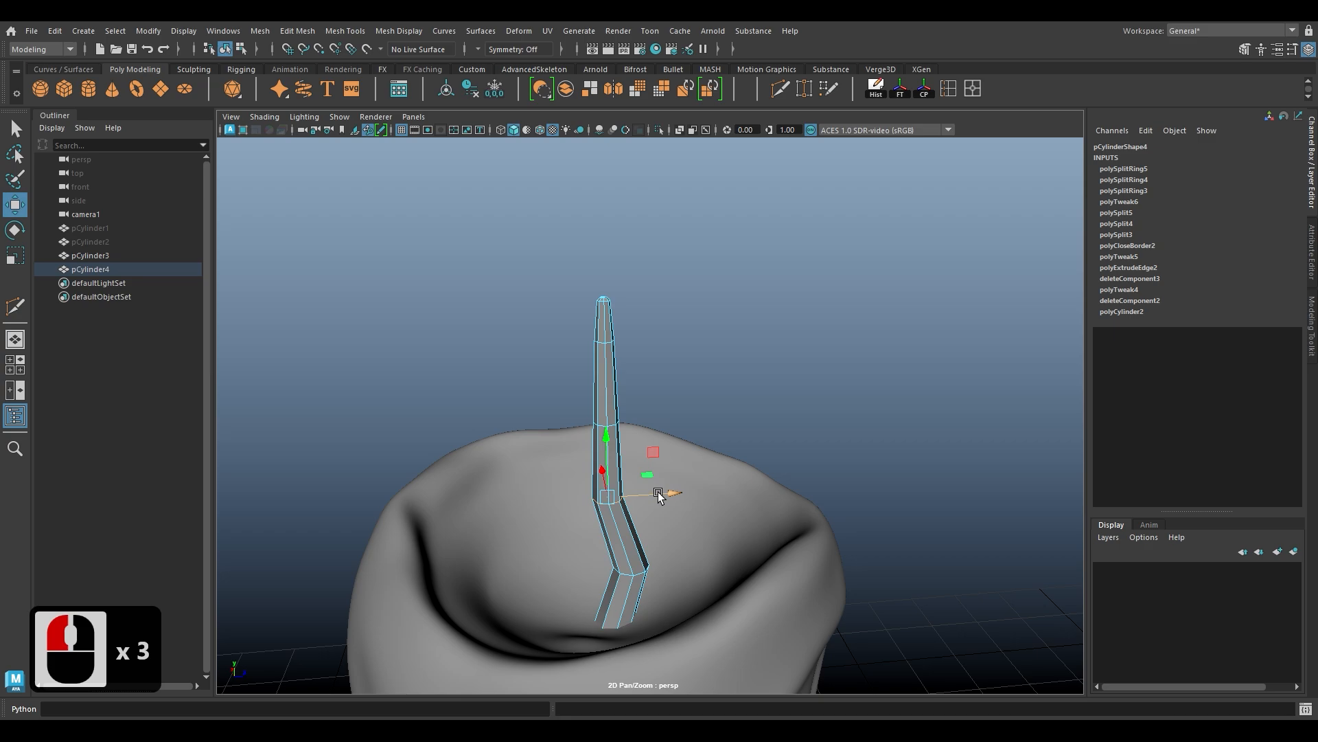
pyautogui.moveTo(677, 493); pyautogui.dragTo(679, 493)
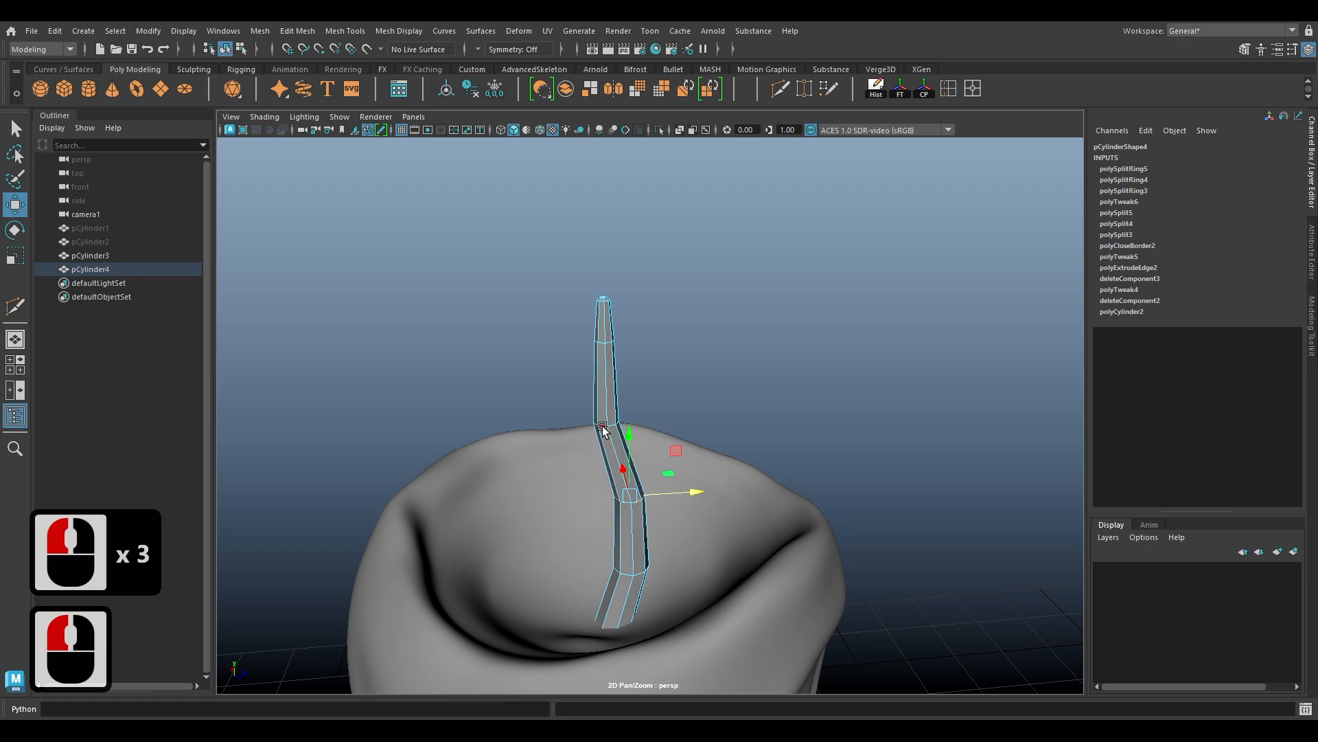
# Step: Try to curve the wick's upper part by shifting its two upper edge loops and the tip toward negative Z
pyautogui.doubleClick(604, 426)
pyautogui.moveTo(647, 420); pyautogui.dragTo(643, 420)
pyautogui.click(607, 356)
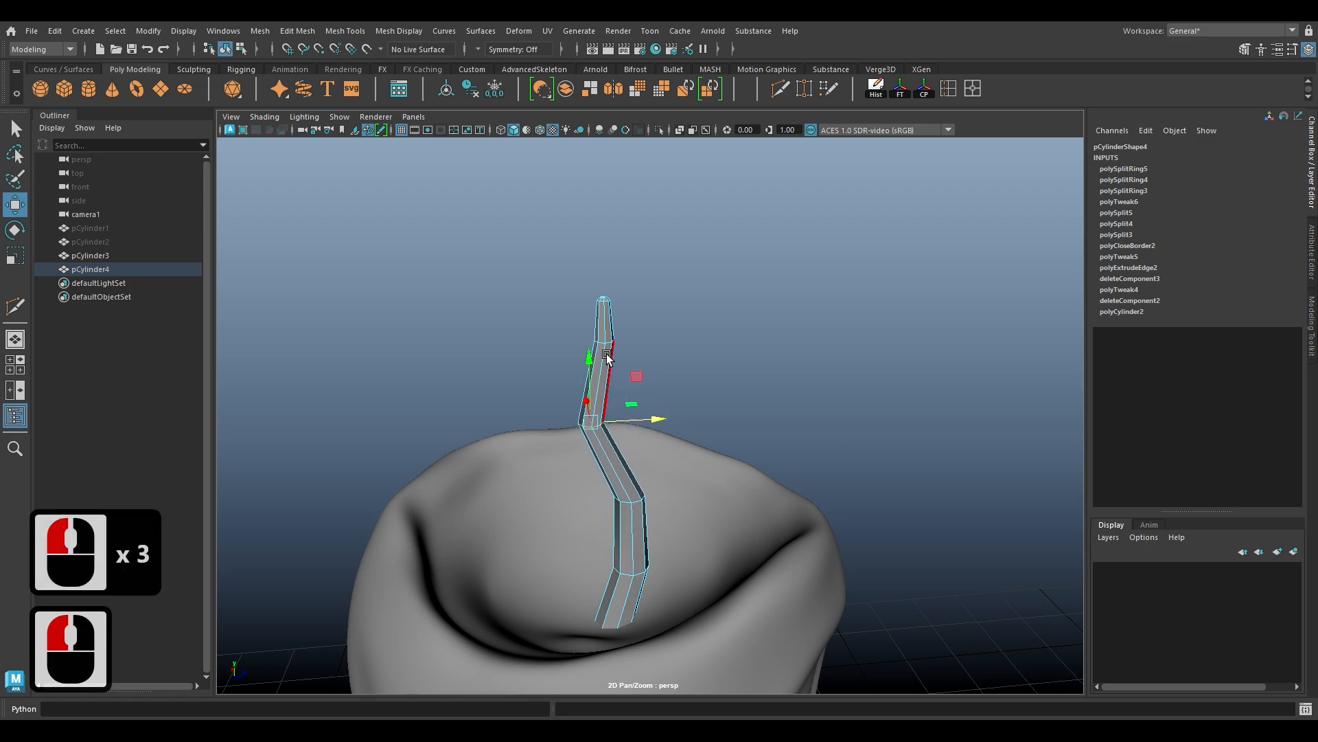
pyautogui.doubleClick(604, 341)
pyautogui.moveTo(648, 338); pyautogui.dragTo(619, 344)
pyautogui.scroll(2, 602, 309)
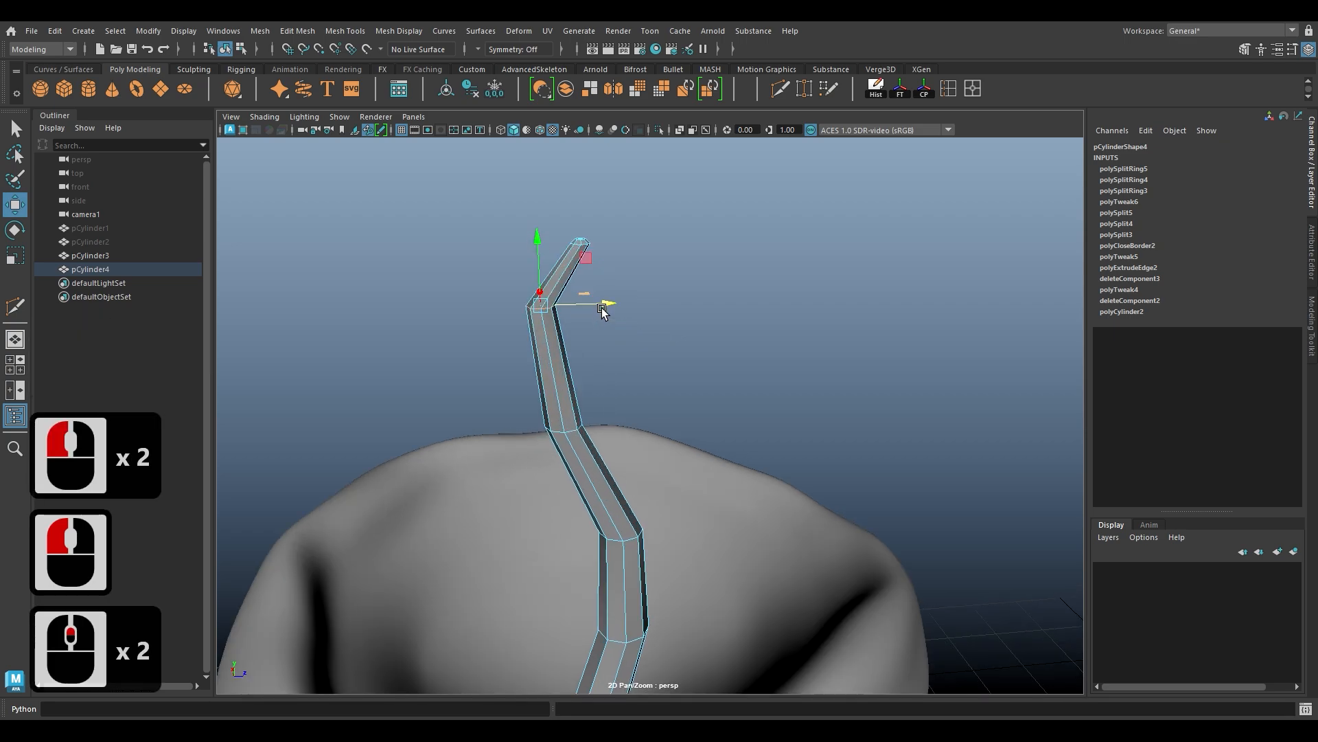
pyautogui.doubleClick(576, 247)
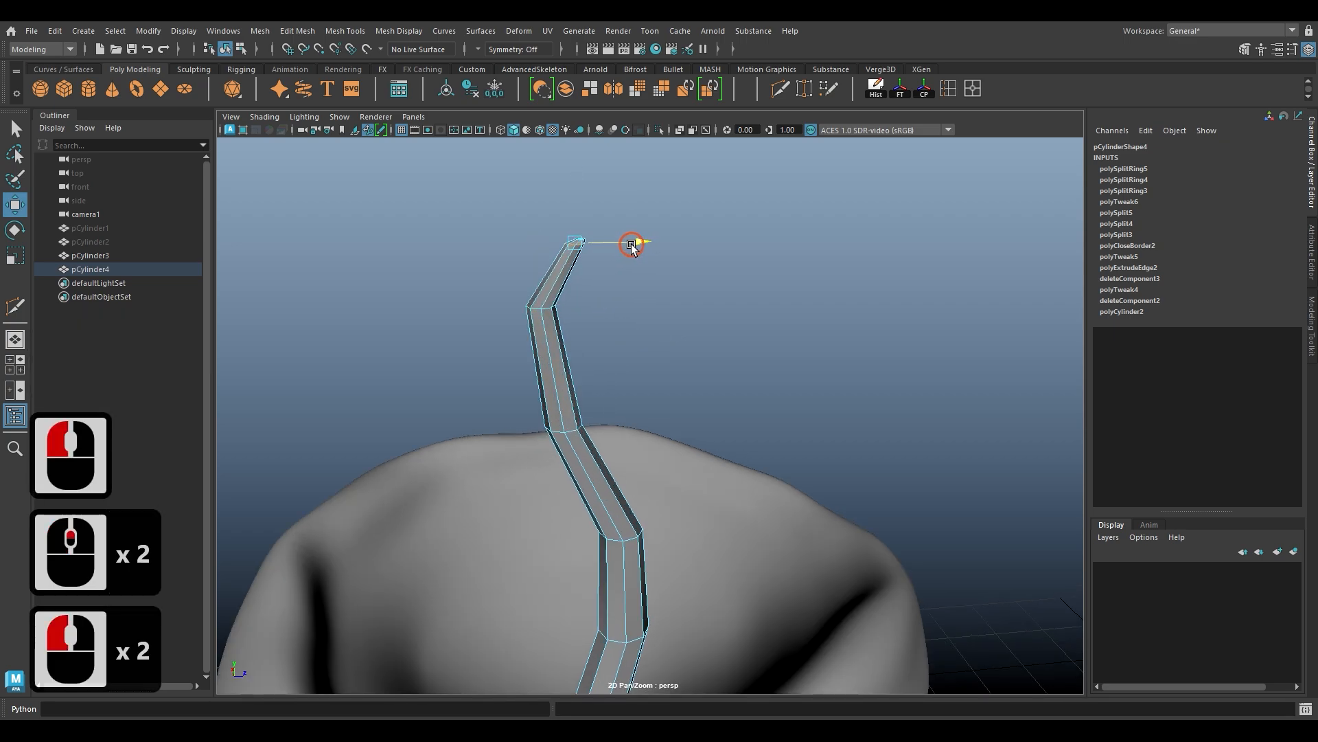
pyautogui.moveTo(634, 247); pyautogui.dragTo(635, 246)
pyautogui.scroll(-2, 636, 412)
pyautogui.keyDown('alt'); pyautogui.moveTo(635, 418); pyautogui.dragTo(615, 445); pyautogui.keyUp('alt')
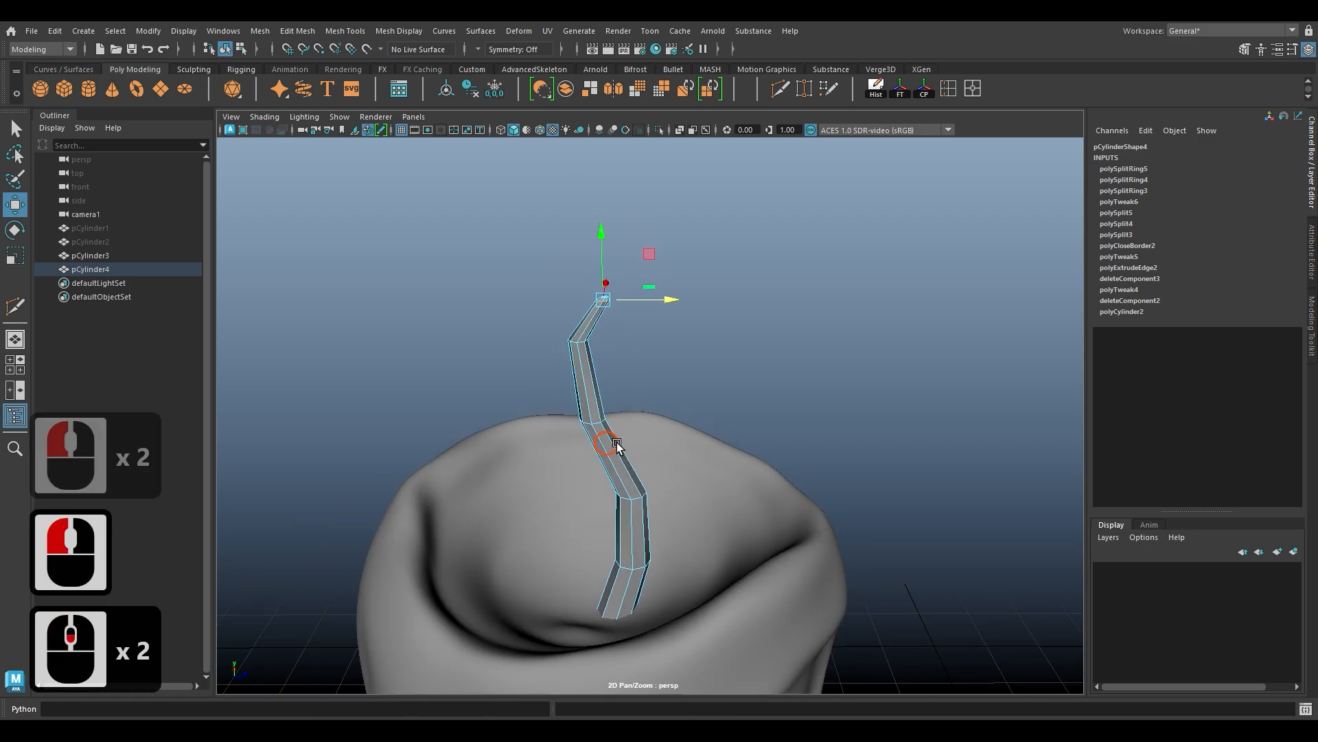
# Step: Undo all the sideways edge loop moves back to the straight wick
pyautogui.doubleClick(587, 423)
pyautogui.hotkey('ctrl', 'z')
pyautogui.hotkey('ctrl', 'z')
pyautogui.hotkey('ctrl', 'z')
pyautogui.hotkey('ctrl', 'z')
pyautogui.hotkey('ctrl', 'z')
pyautogui.hotkey('ctrl', 'z')
pyautogui.hotkey('ctrl', 'z')
pyautogui.hotkey('ctrl', 'z')
pyautogui.hotkey('ctrl', 'z')
pyautogui.hotkey('ctrl', 'z')
pyautogui.hotkey('ctrl', 'z')
pyautogui.hotkey('ctrl', 'z')
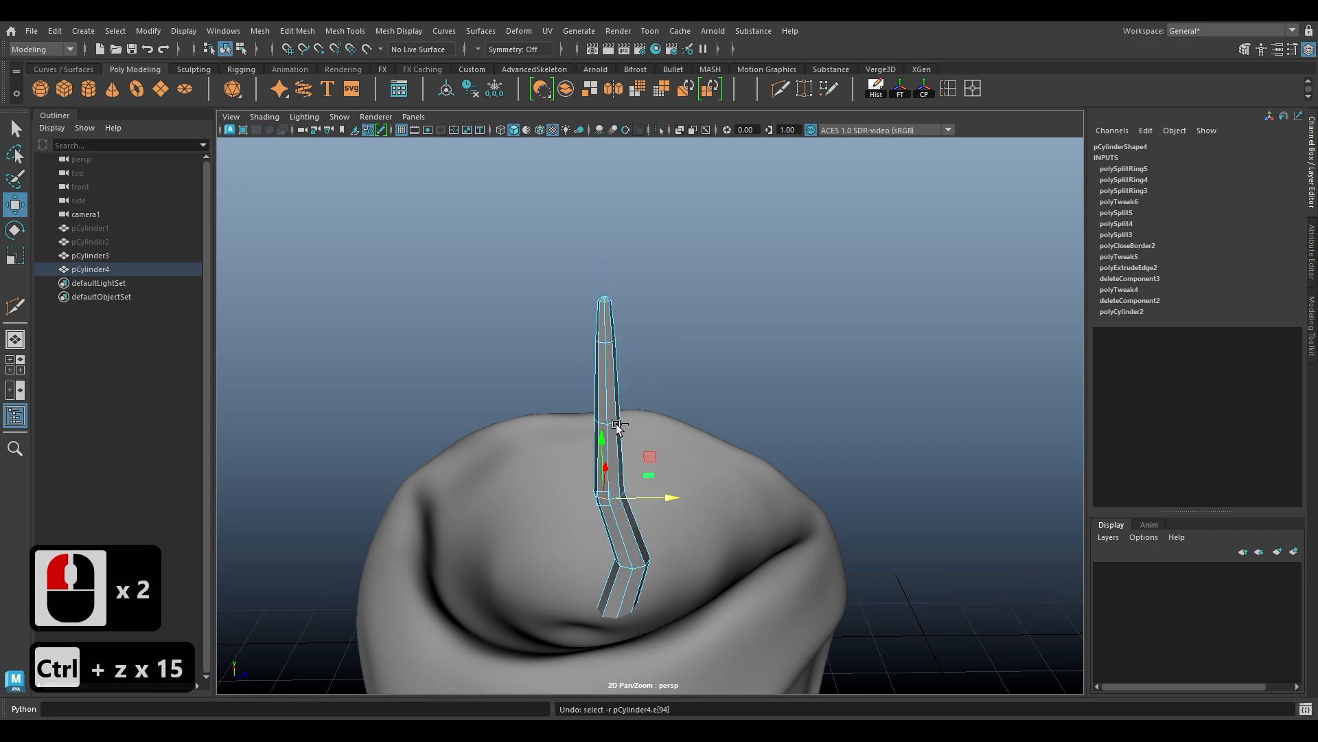
pyautogui.hotkey('ctrl', 'z')
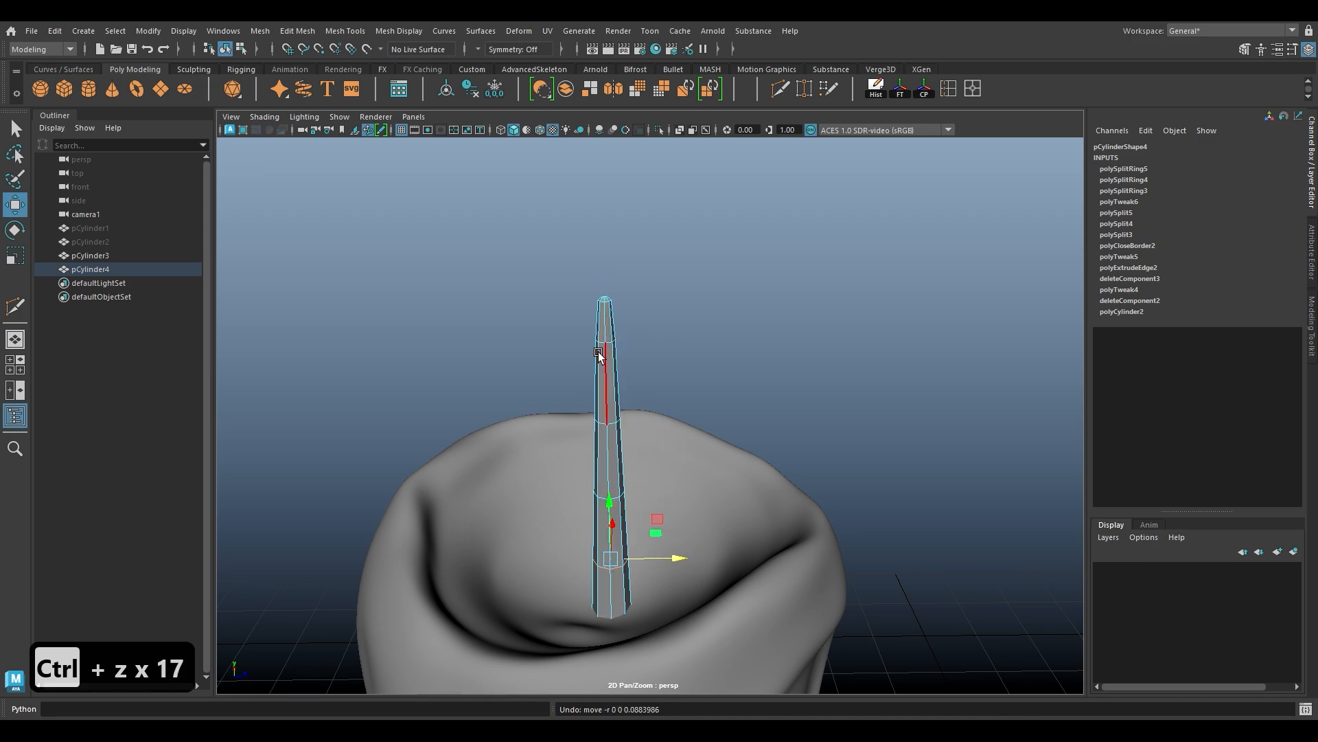
# Step: Shift the wick's three upper edge loops below the tip toward positive Z, one after another, to curve the shaft
pyautogui.click(603, 307)
pyautogui.click(644, 300)
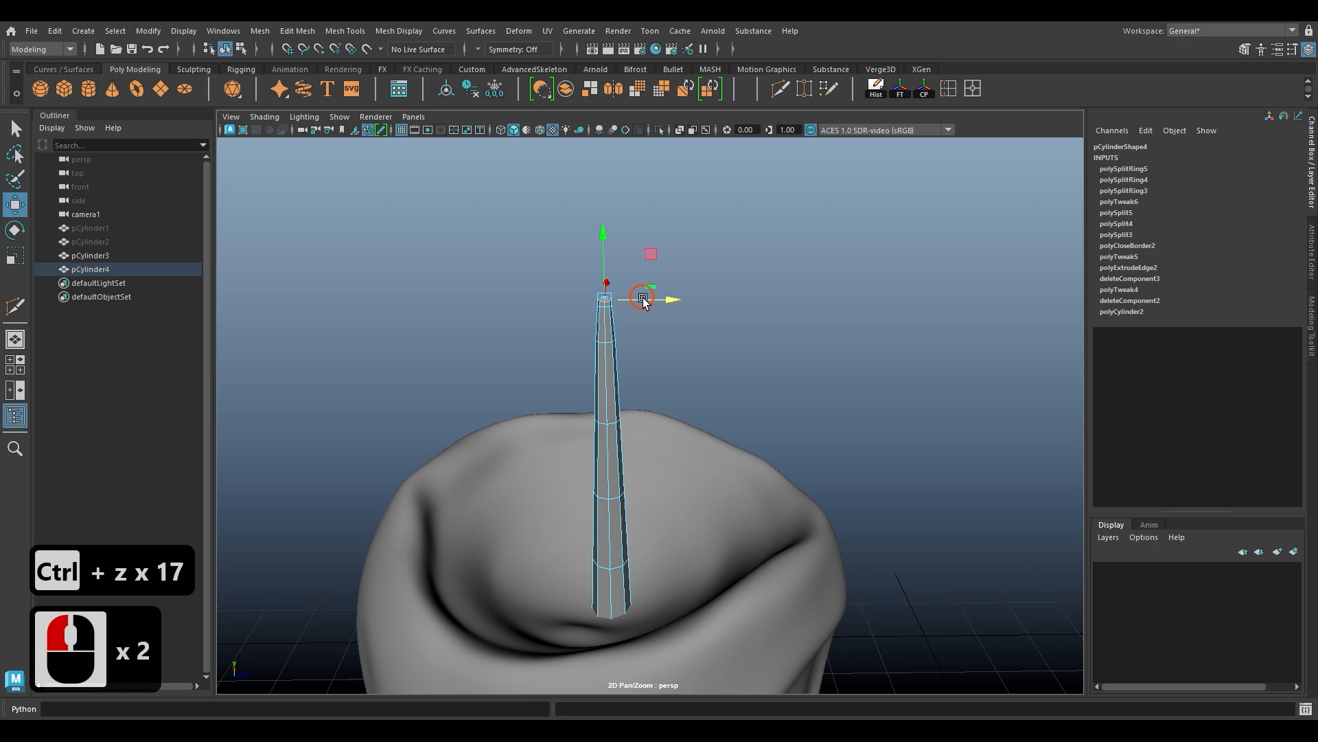
pyautogui.click(646, 303)
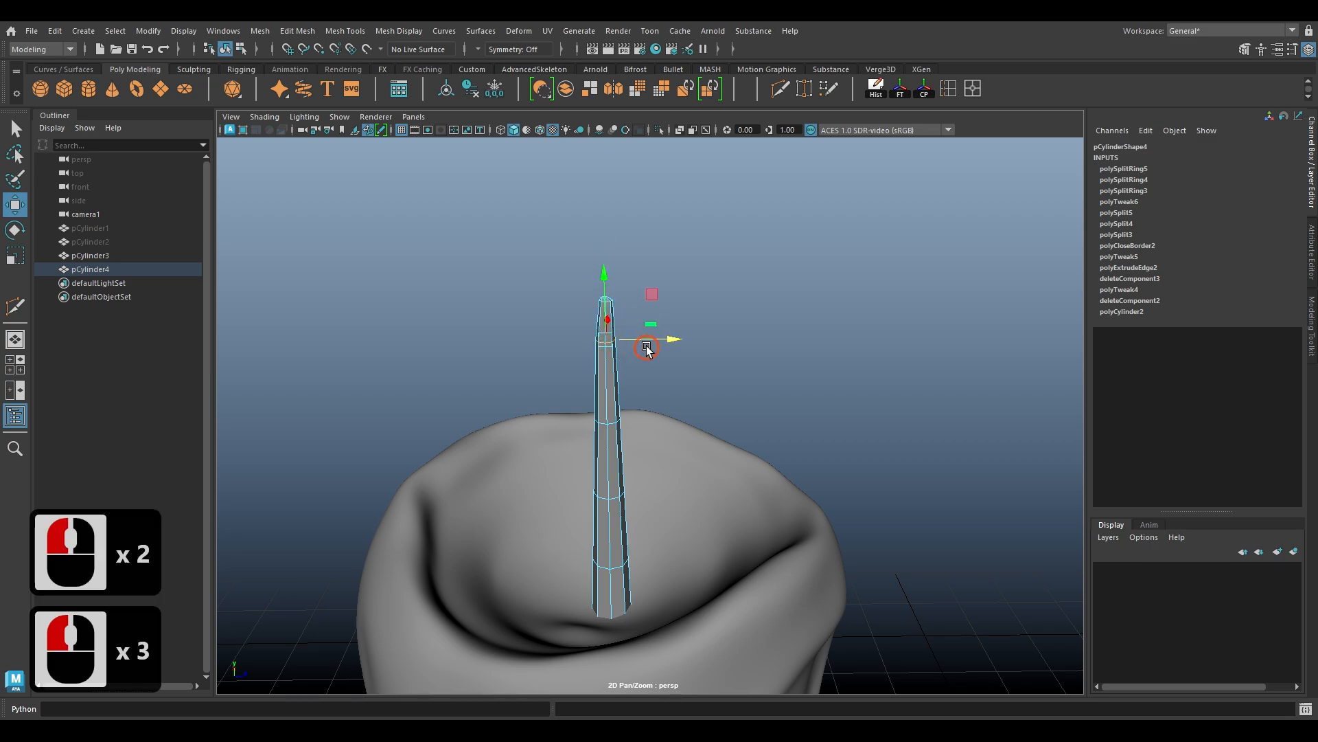
pyautogui.click(658, 341)
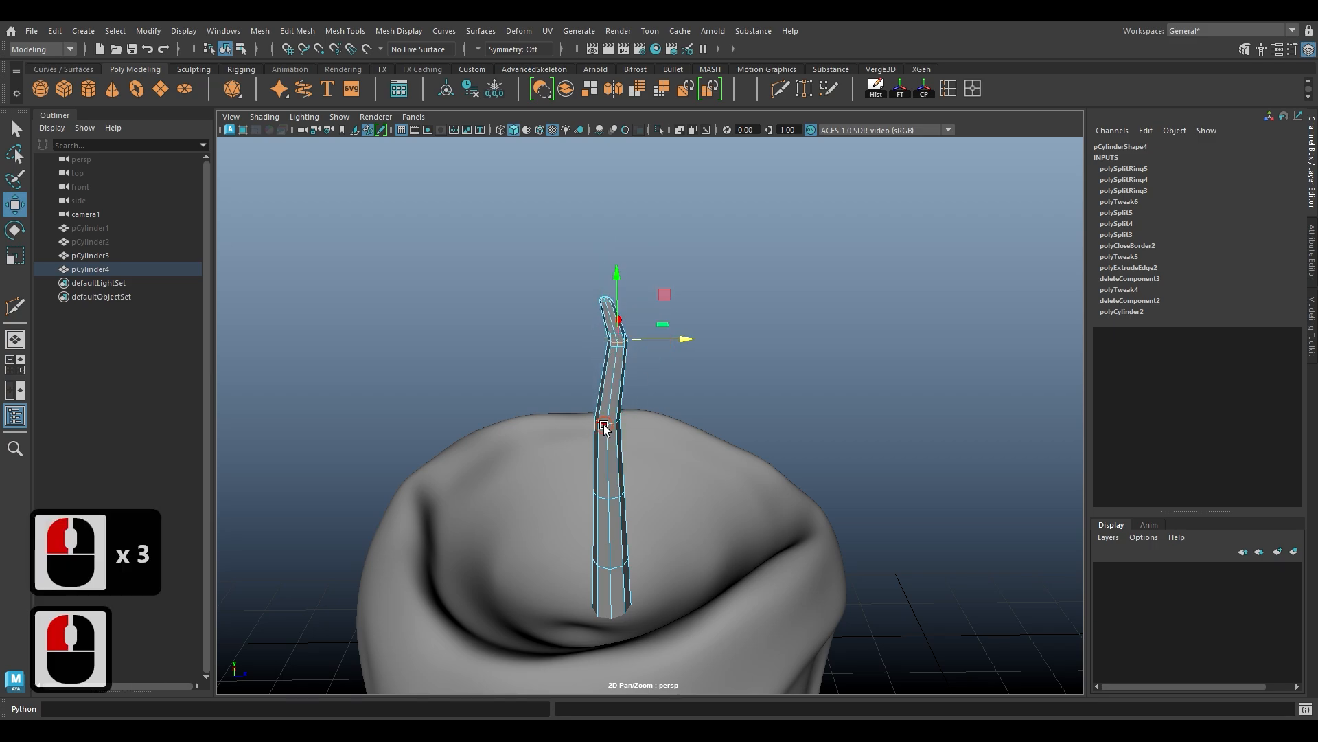
pyautogui.doubleClick(604, 426)
pyautogui.moveTo(659, 423); pyautogui.dragTo(681, 431)
pyautogui.doubleClick(604, 500)
pyautogui.moveTo(650, 491); pyautogui.dragTo(683, 503)
# Step: Move the wick's lowest inner edge loop toward negative Z and pull the loop above it slightly the same way
pyautogui.doubleClick(604, 566)
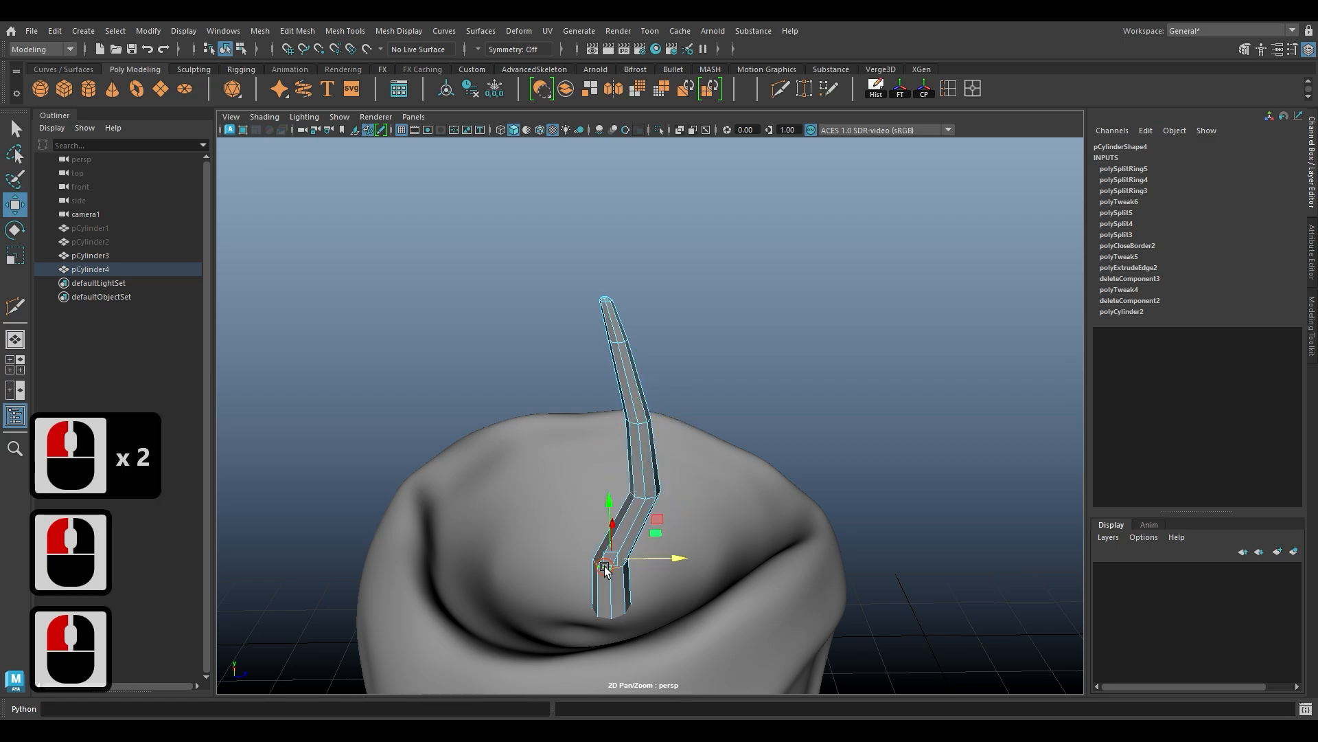
pyautogui.moveTo(637, 559); pyautogui.dragTo(612, 559)
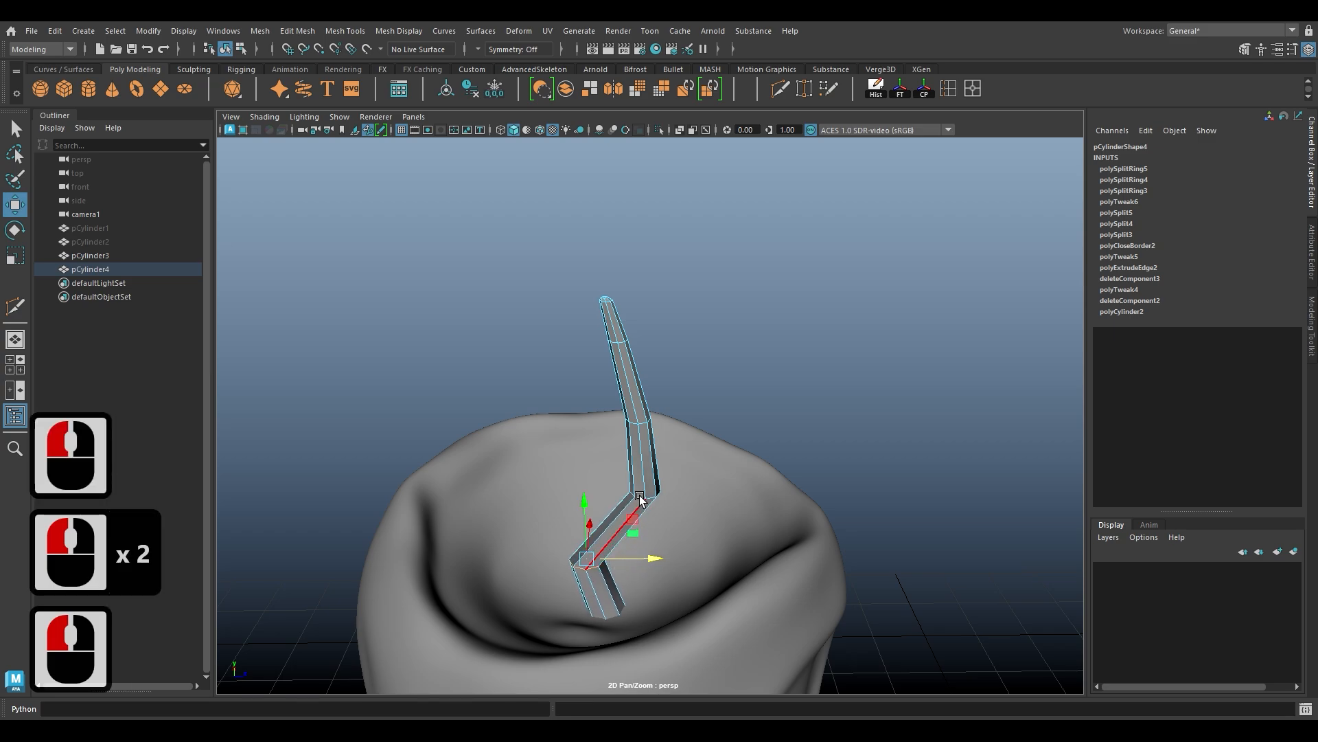
pyautogui.doubleClick(644, 497)
pyautogui.moveTo(690, 493); pyautogui.dragTo(683, 493)
# Step: Shift the wick's middle edge loop and the loop just below the tip farther toward positive Z
pyautogui.click(637, 430)
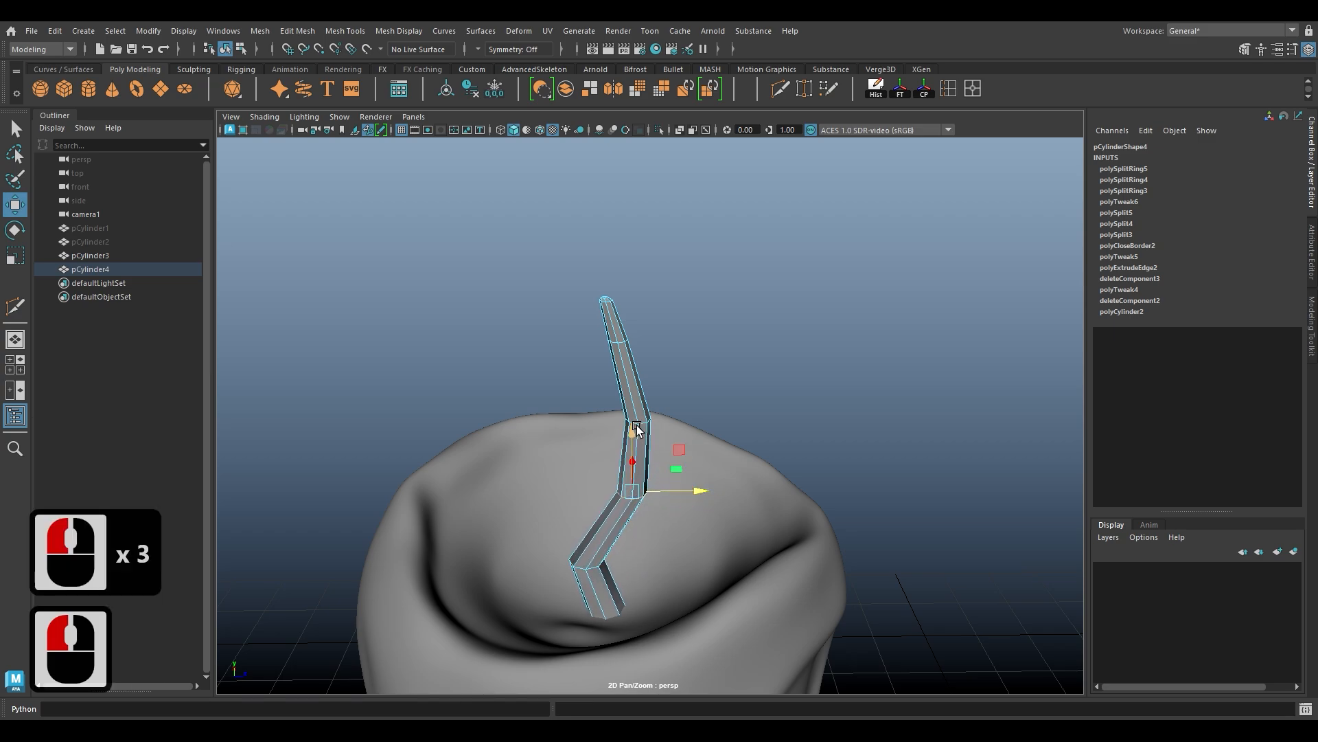
pyautogui.doubleClick(667, 422)
pyautogui.moveTo(682, 422); pyautogui.dragTo(686, 423)
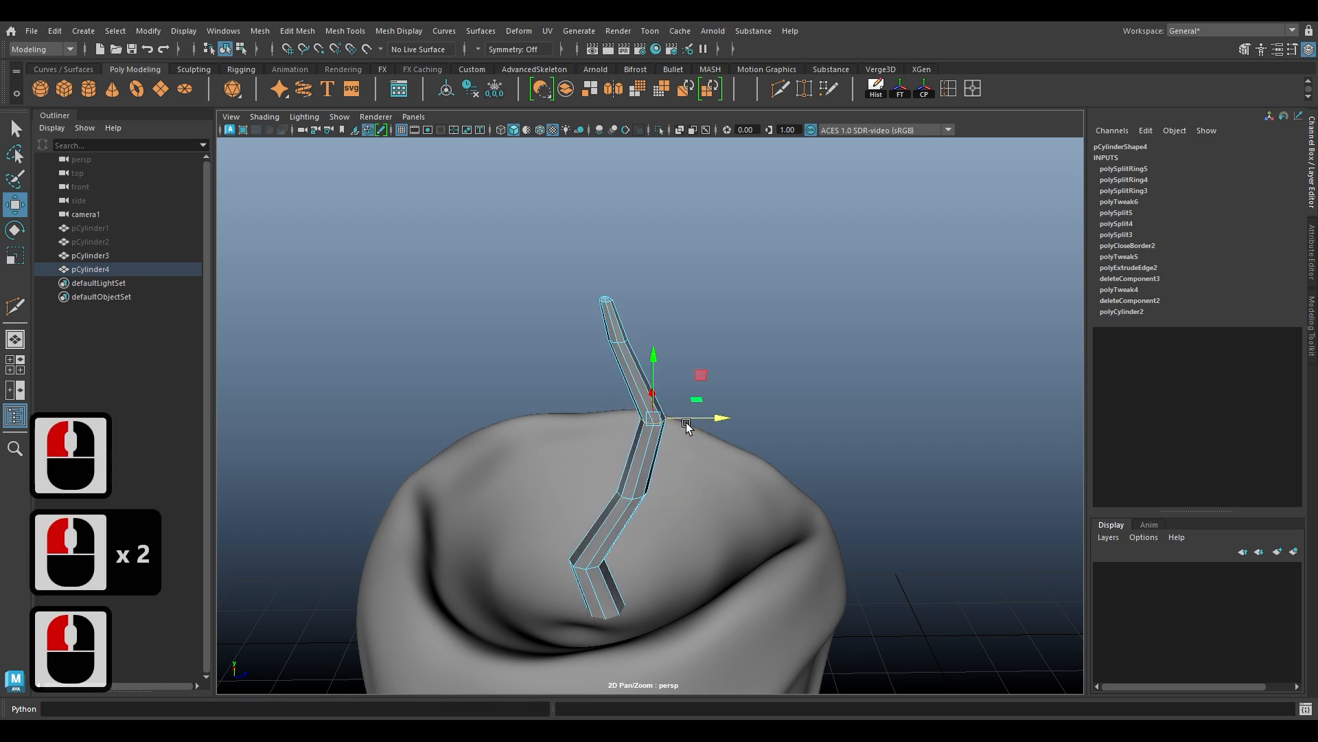
pyautogui.doubleClick(622, 339)
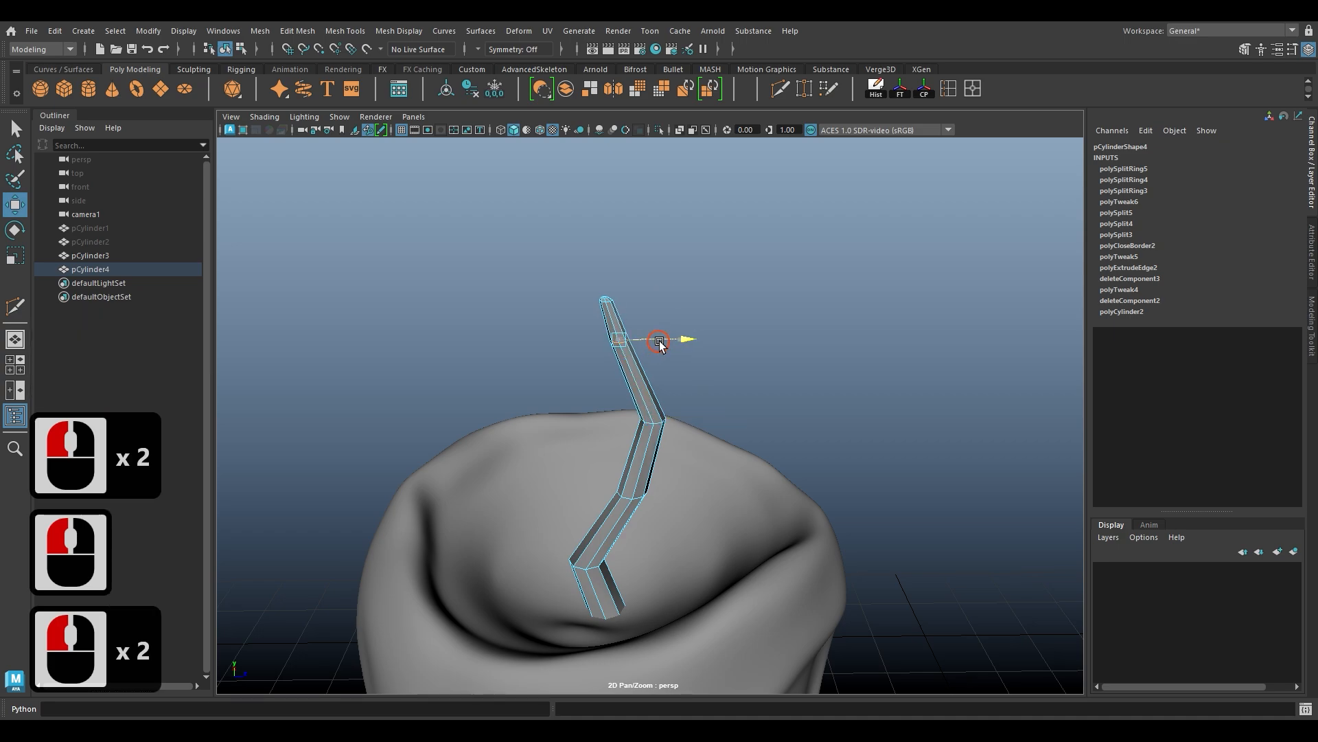
pyautogui.moveTo(659, 343); pyautogui.dragTo(673, 341)
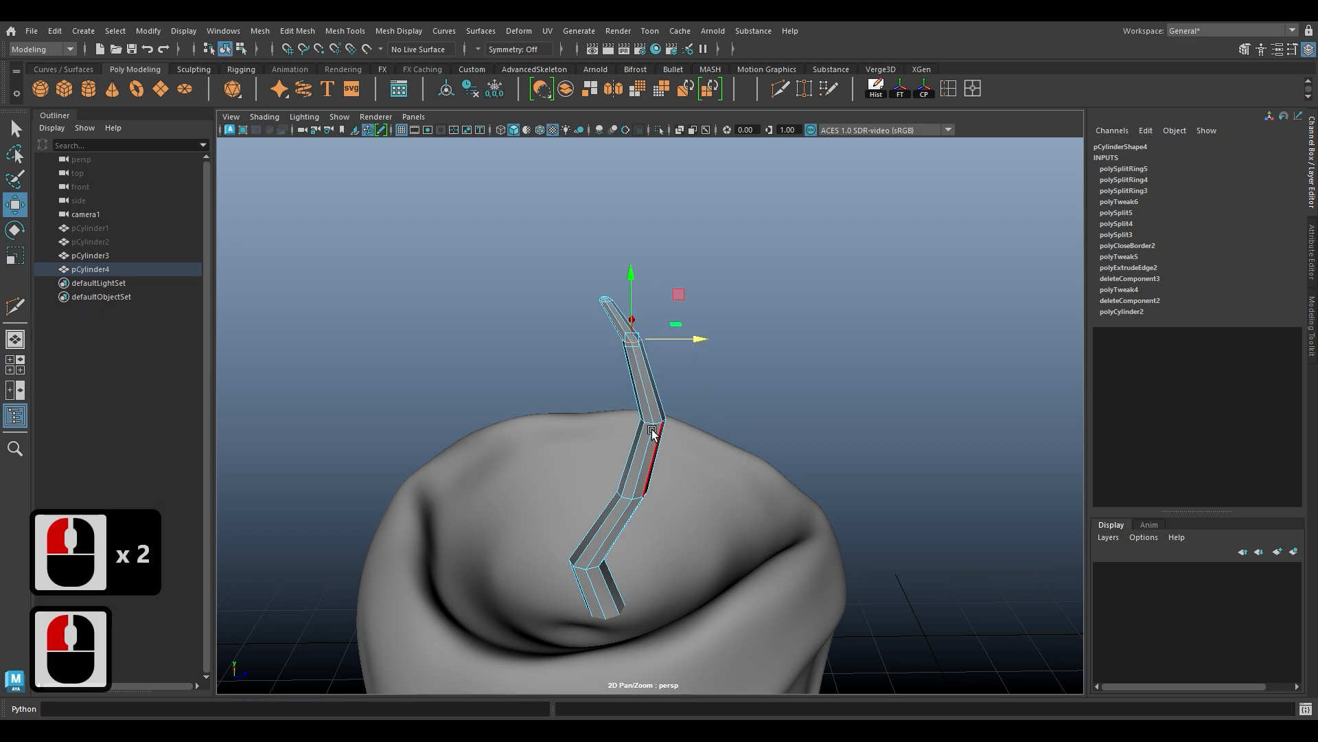
# Step: Show the wick in smooth mesh preview and return it from edge editing to object mode
pyautogui.press('3')
pyautogui.keyDown('alt'); pyautogui.moveTo(710, 524); pyautogui.dragTo(425, 555); pyautogui.keyUp('alt')
pyautogui.rightClick(693, 485)
pyautogui.click(752, 318)
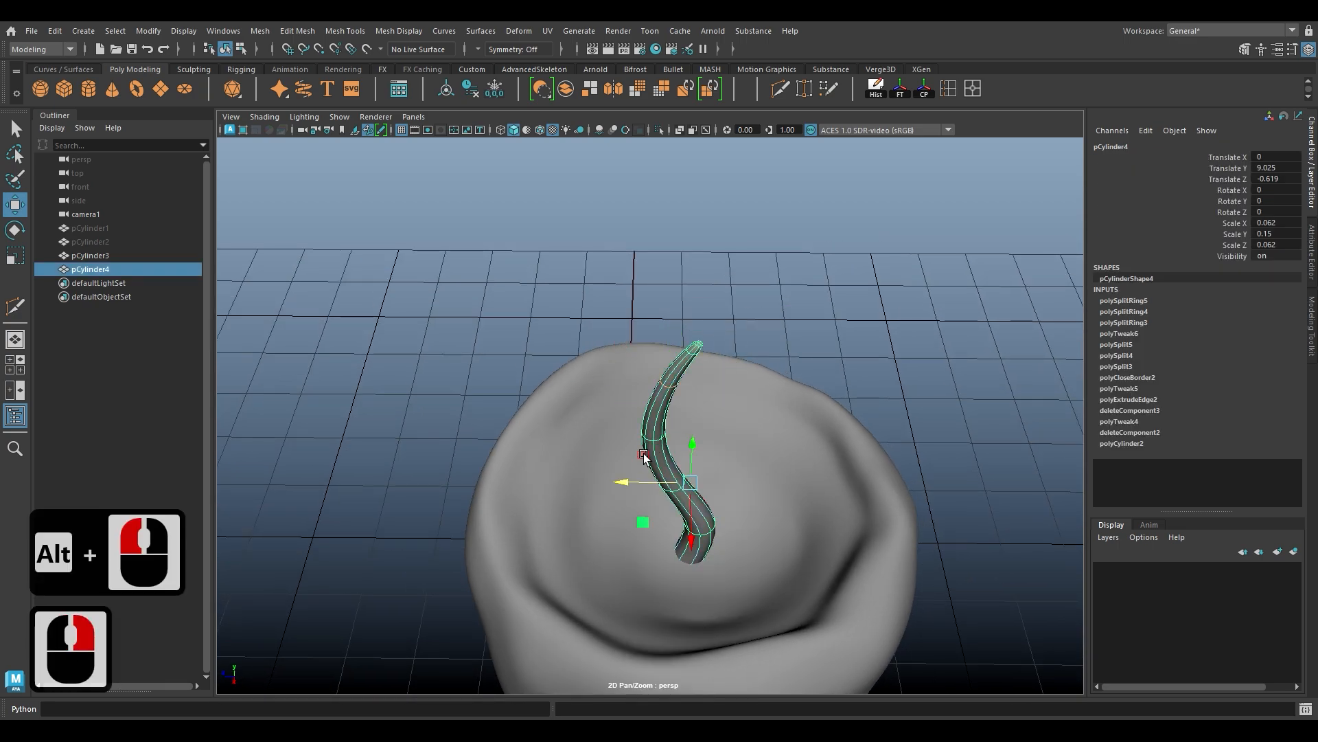
# Step: Move the whole wick slightly along Z to -0.64 and deselect it to check it against the candle
pyautogui.moveTo(624, 482); pyautogui.dragTo(624, 484)
pyautogui.keyDown('alt'); pyautogui.moveTo(783, 553); pyautogui.dragTo(605, 638); pyautogui.keyUp('alt')
pyautogui.scroll(-12, 765, 535)
pyautogui.keyDown('alt'); pyautogui.moveTo(605, 637); pyautogui.dragTo(608, 633, button='right'); pyautogui.keyUp('alt')
pyautogui.keyDown('alt'); pyautogui.moveTo(608, 632); pyautogui.dragTo(621, 608); pyautogui.keyUp('alt')
pyautogui.keyDown('alt'); pyautogui.moveTo(636, 587); pyautogui.dragTo(906, 678, button='right'); pyautogui.keyUp('alt')
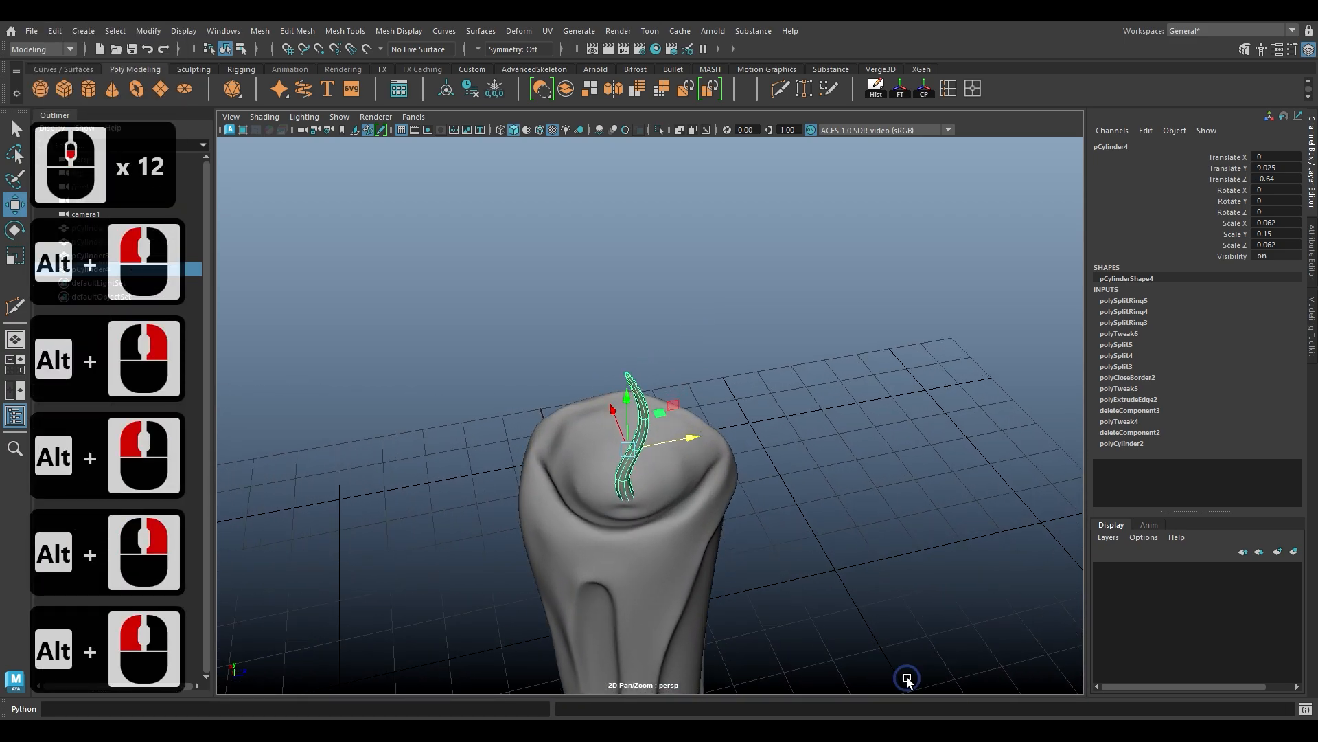
pyautogui.moveTo(638, 456); pyautogui.dragTo(687, 306, button='right')
pyautogui.click(687, 307)
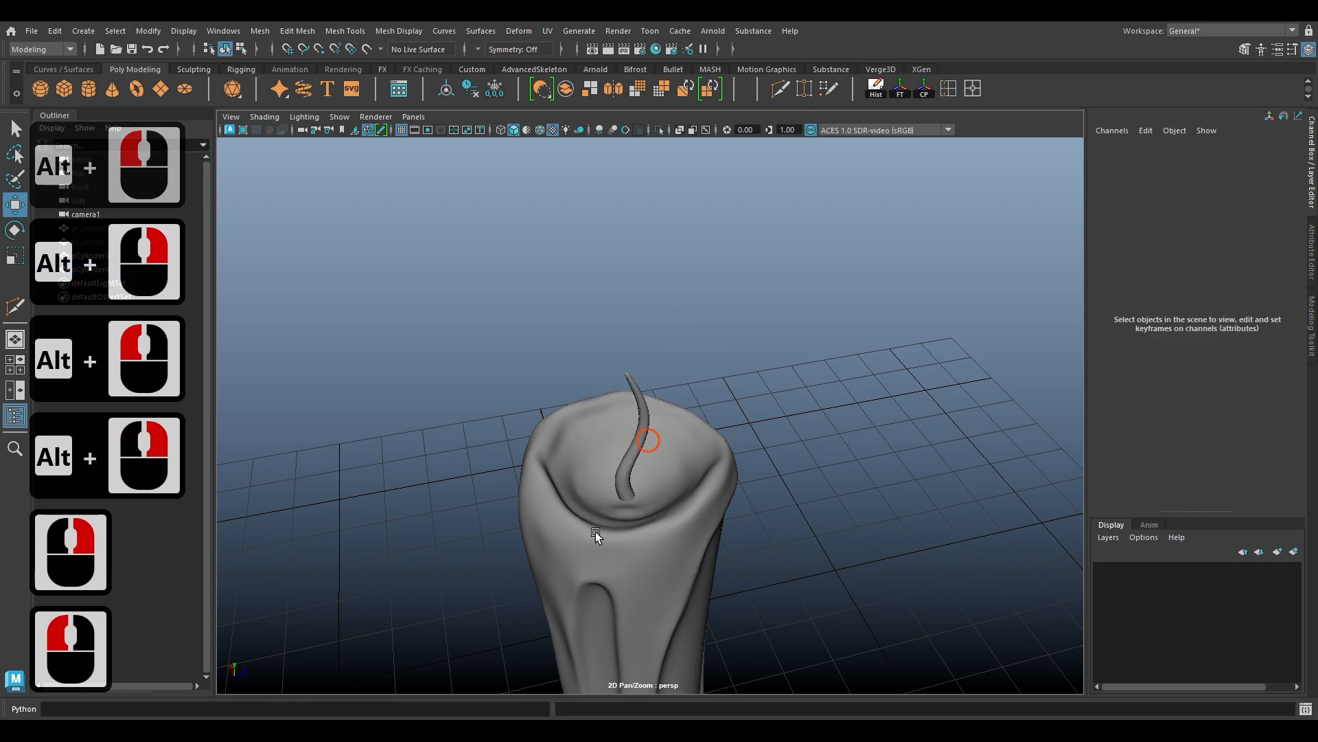
# Step: Scale the whole wick down uniformly to about 0.052 in X and Z and 0.127 in Y
pyautogui.keyDown('alt'); pyautogui.moveTo(596, 531); pyautogui.dragTo(642, 468); pyautogui.keyUp('alt')
pyautogui.click(643, 468)
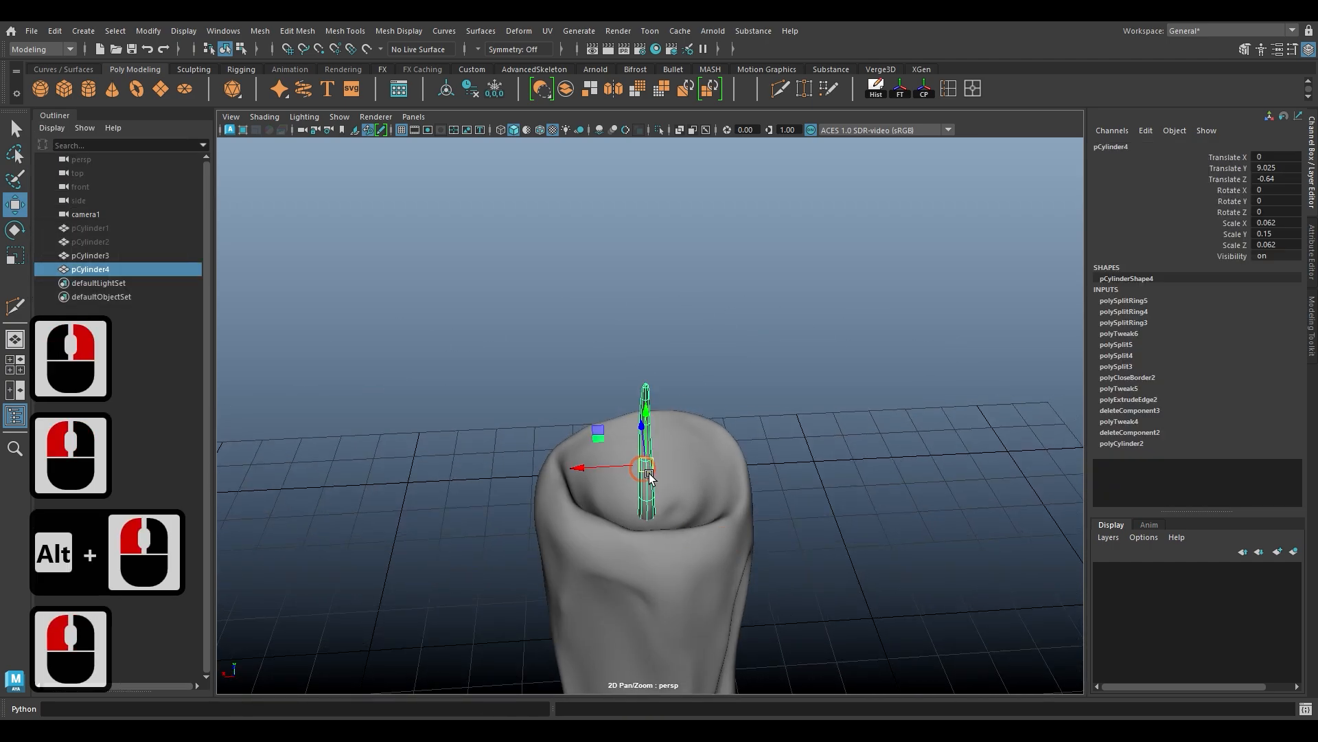
pyautogui.press('r')
pyautogui.moveTo(638, 467); pyautogui.dragTo(687, 501)
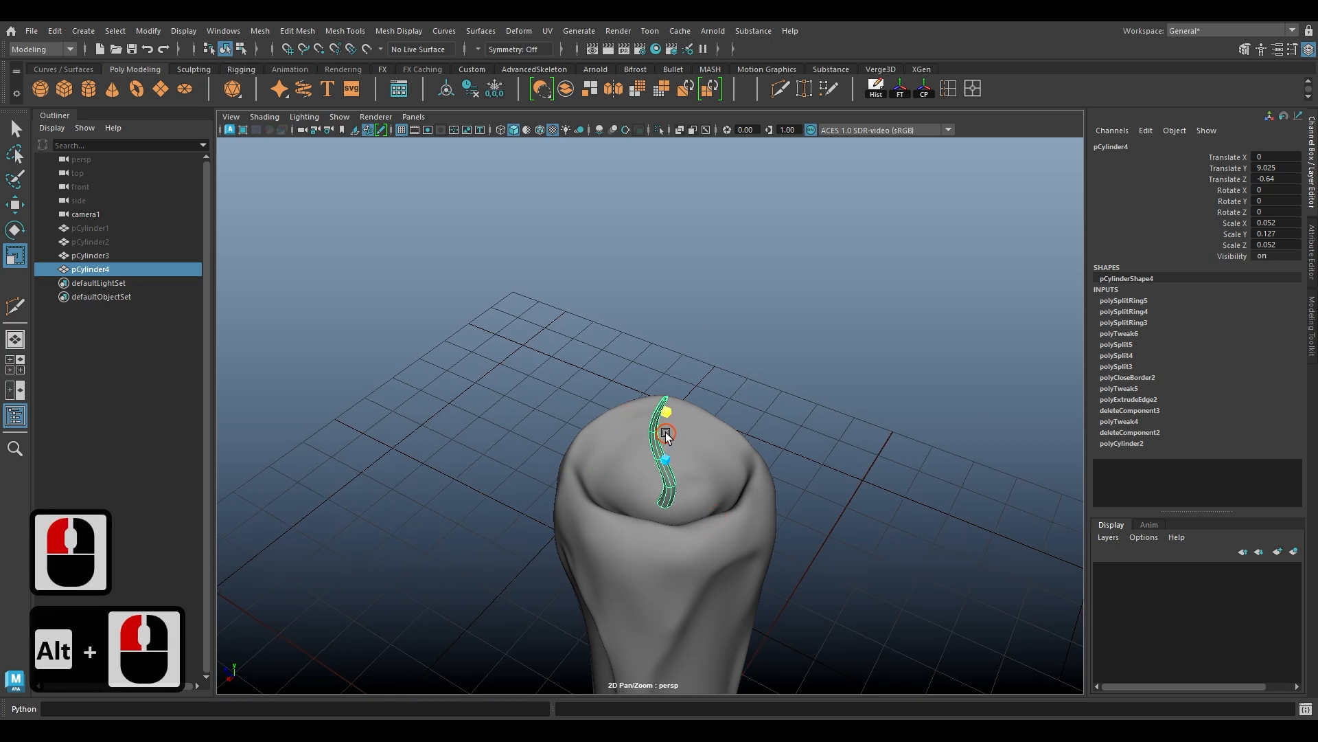
# Step: Lower the wick into the candle's recess to Translate Y 8.991 and save the scene
pyautogui.moveTo(670, 434)
pyautogui.mouseDown()
pyautogui.moveTo(726, 528)
pyautogui.moveTo(678, 431)
pyautogui.mouseUp()
pyautogui.hotkey('ctrl', 'z')
pyautogui.press('w')
pyautogui.keyDown('alt'); pyautogui.moveTo(762, 492); pyautogui.dragTo(521, 501); pyautogui.keyUp('alt')
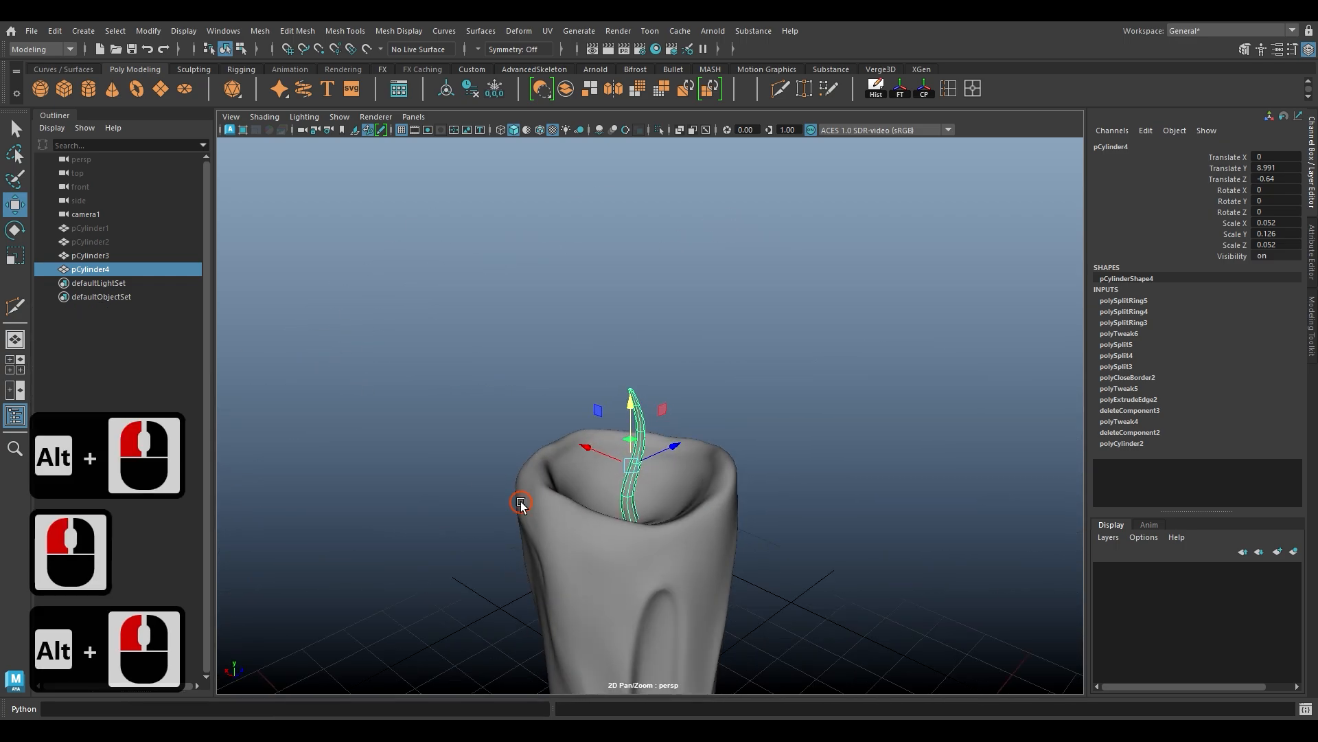
pyautogui.hotkey('ctrl', 's')
# Step: Frame the candle and wick together, clear the selection and examine the finished model as a whole
pyautogui.scroll(-3, 526, 508)
pyautogui.rightClick(644, 328)
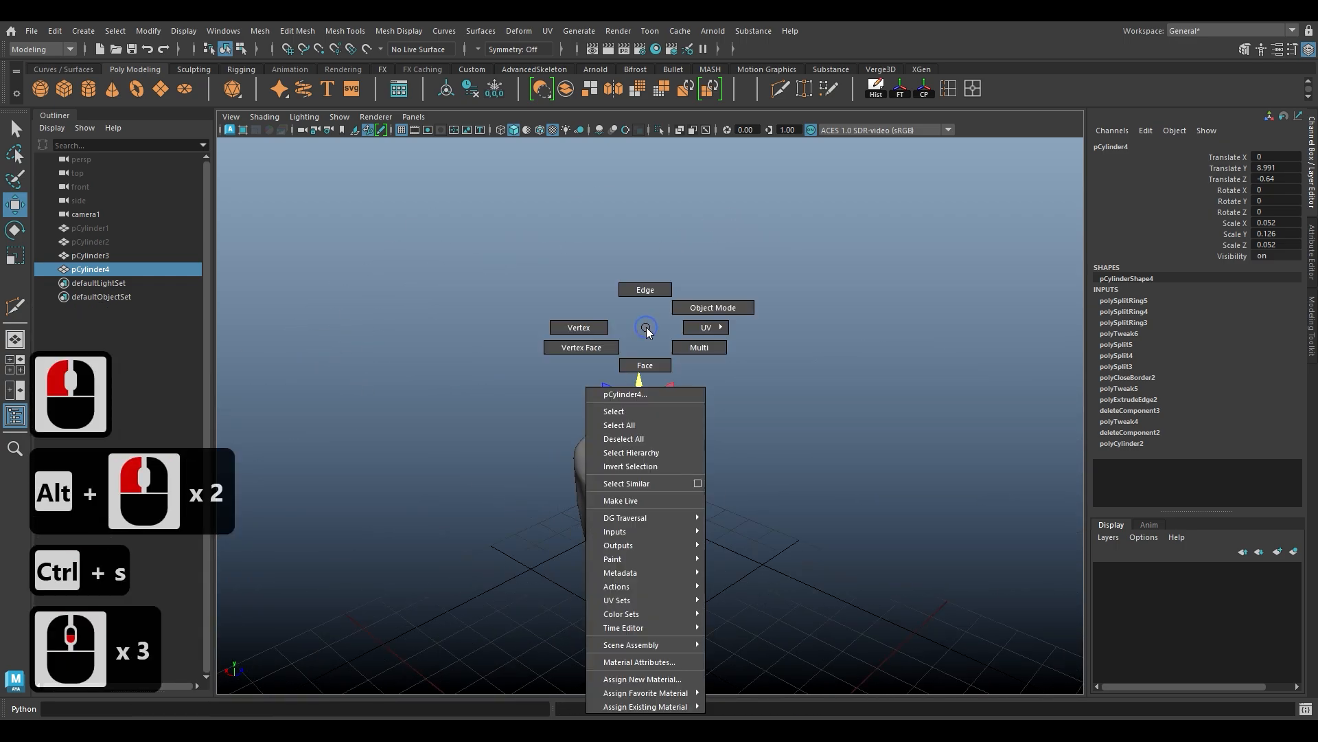
pyautogui.click(523, 344)
pyautogui.moveTo(467, 339); pyautogui.dragTo(686, 522)
pyautogui.press('f')
pyautogui.scroll(-2, 773, 434)
pyautogui.click(777, 533)
pyautogui.scroll(-4, 685, 521)
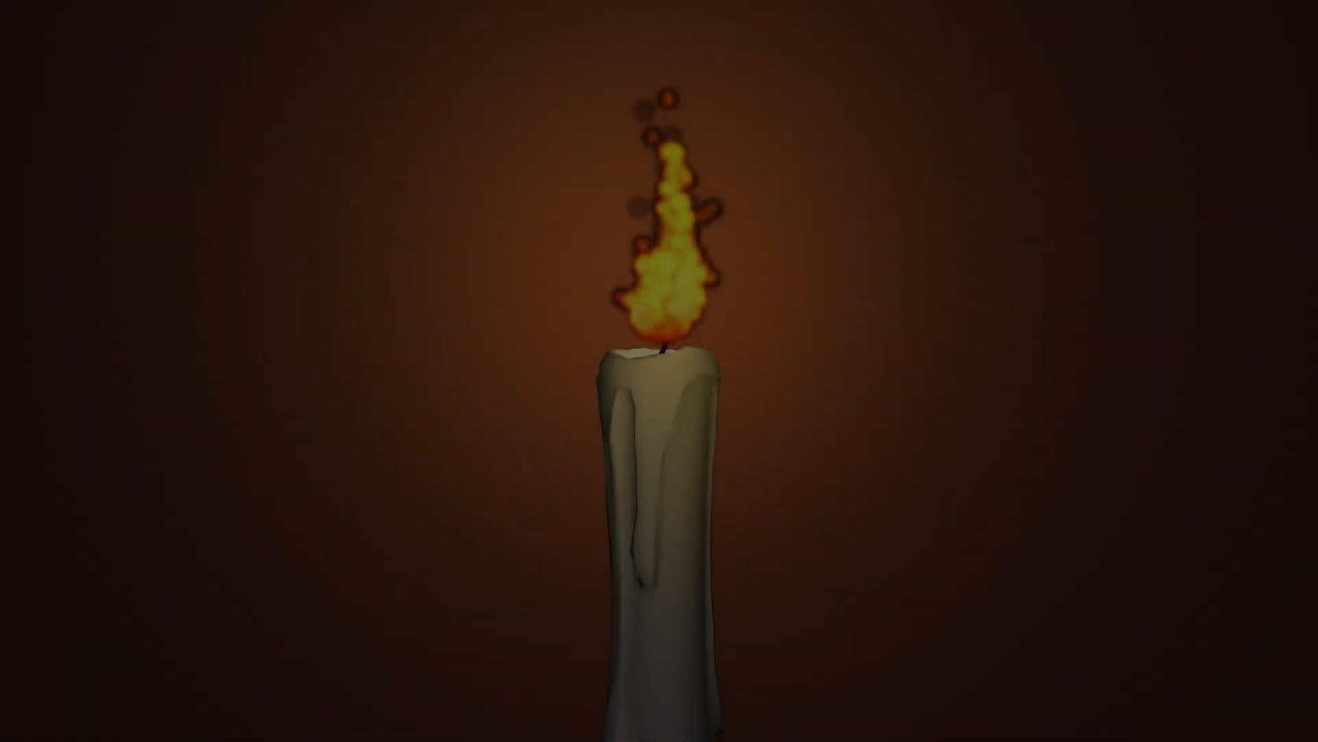